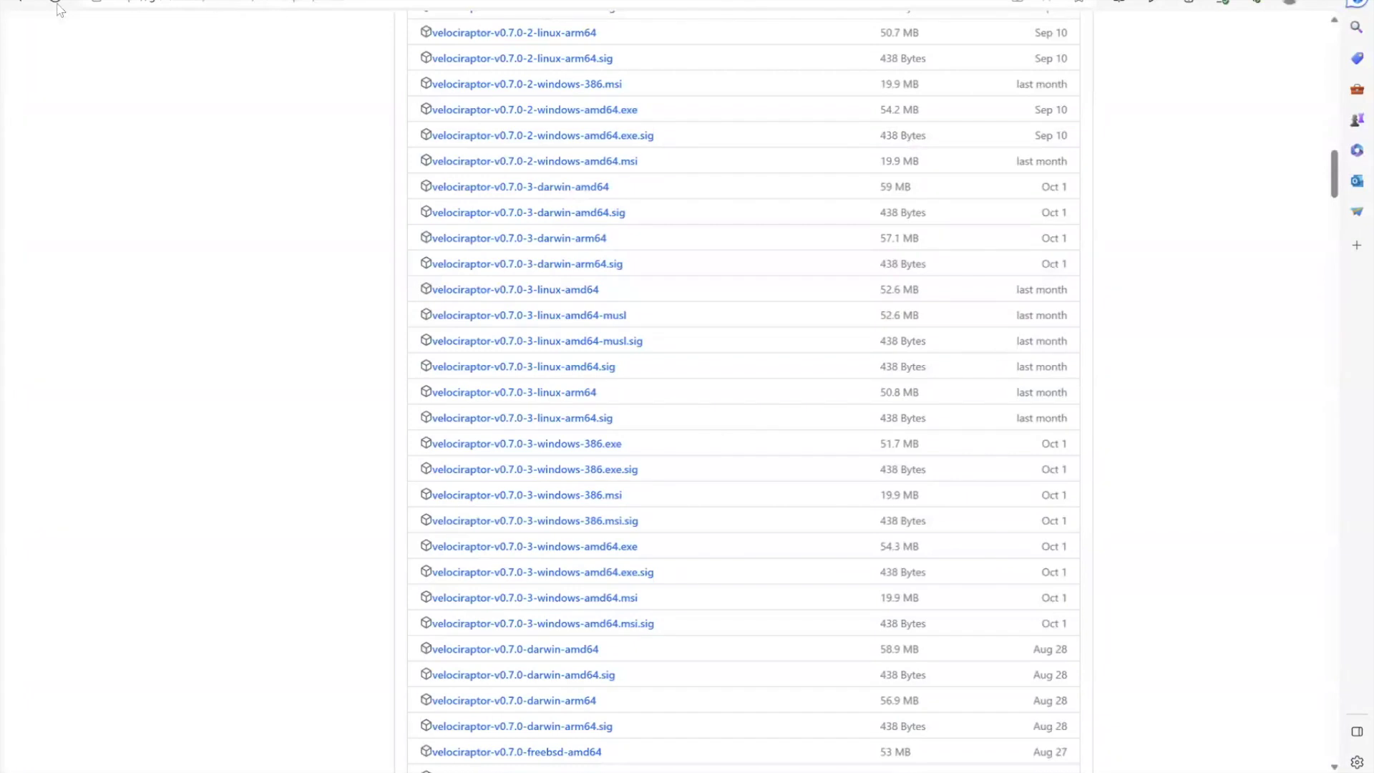
From the Release 0.7.0 assets, download velociraptor-v0.7.0-3-windows-amd64.exe (54.3 MB)
left_click(21, 3)
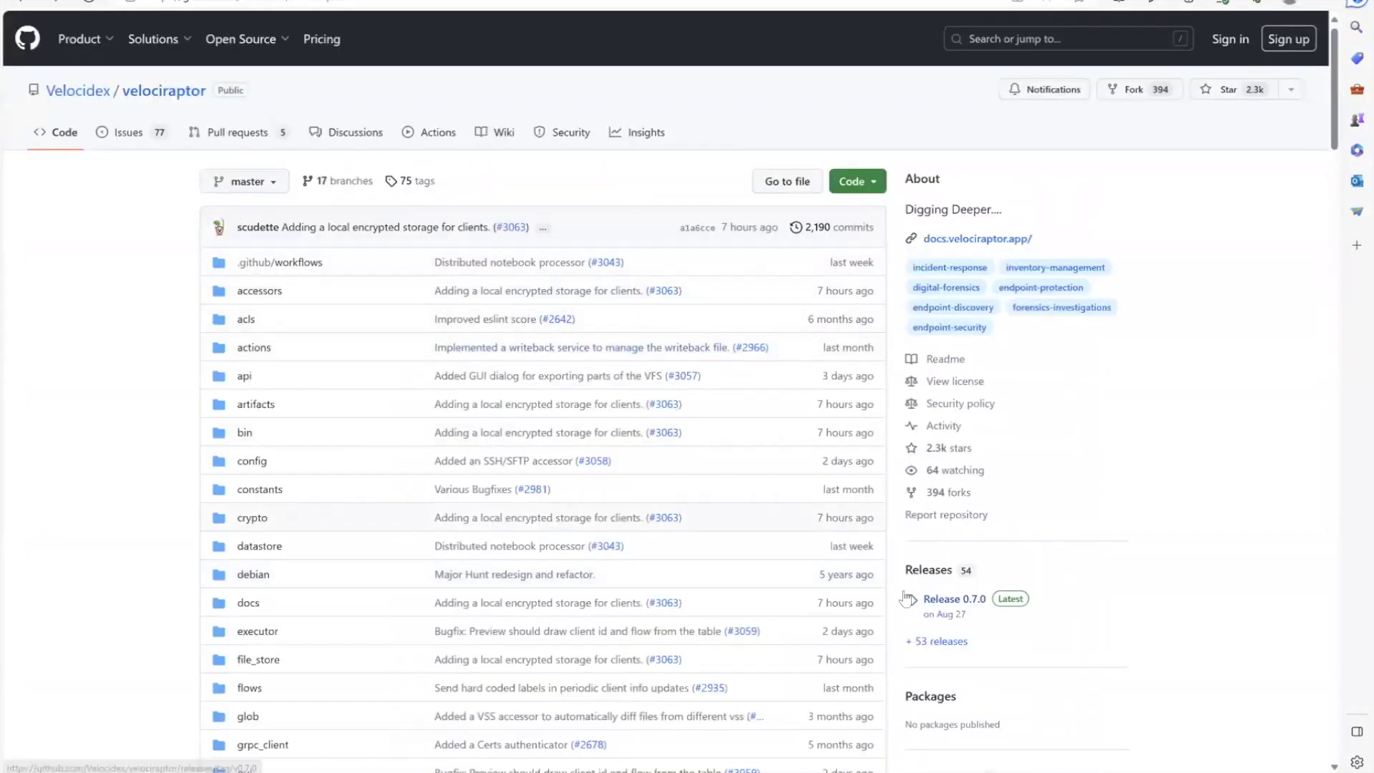
left_click(957, 600)
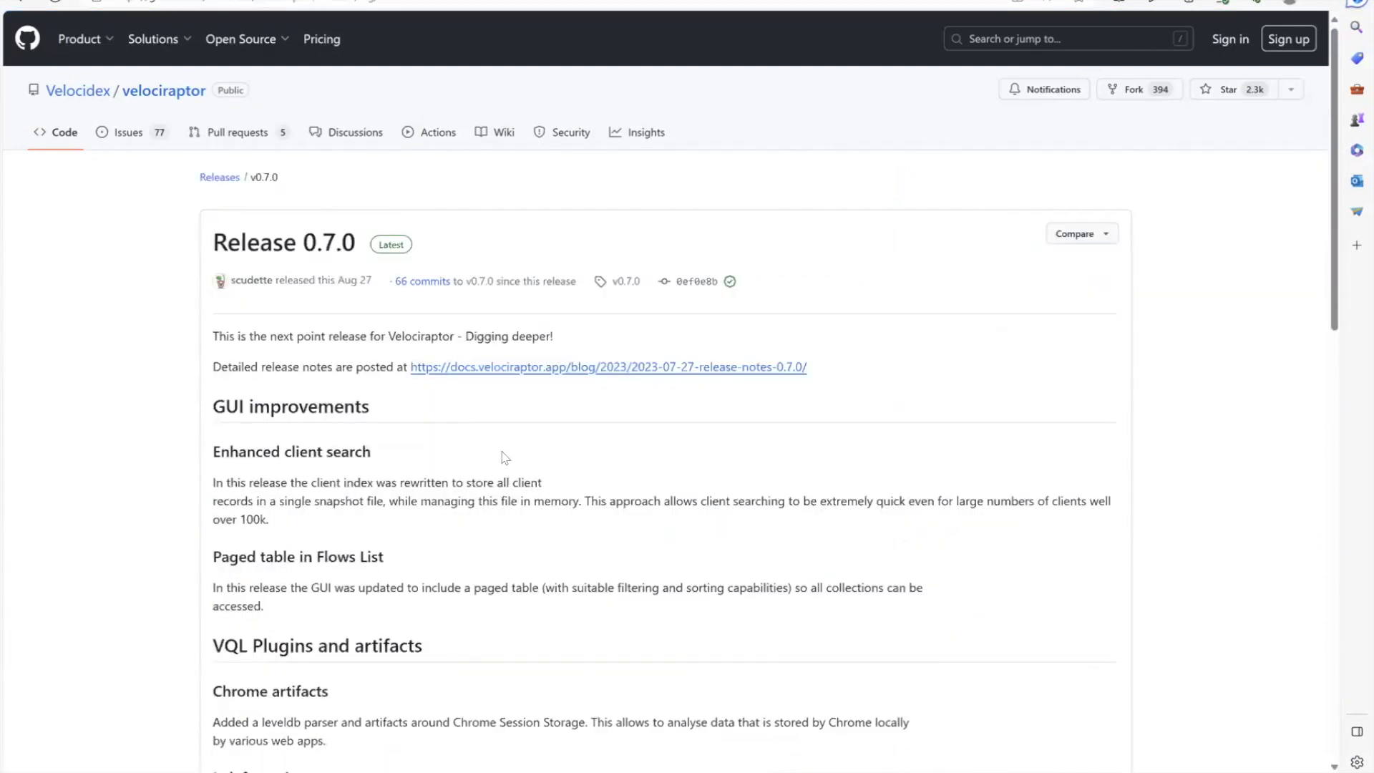
scroll(445, 460, "down", 1)
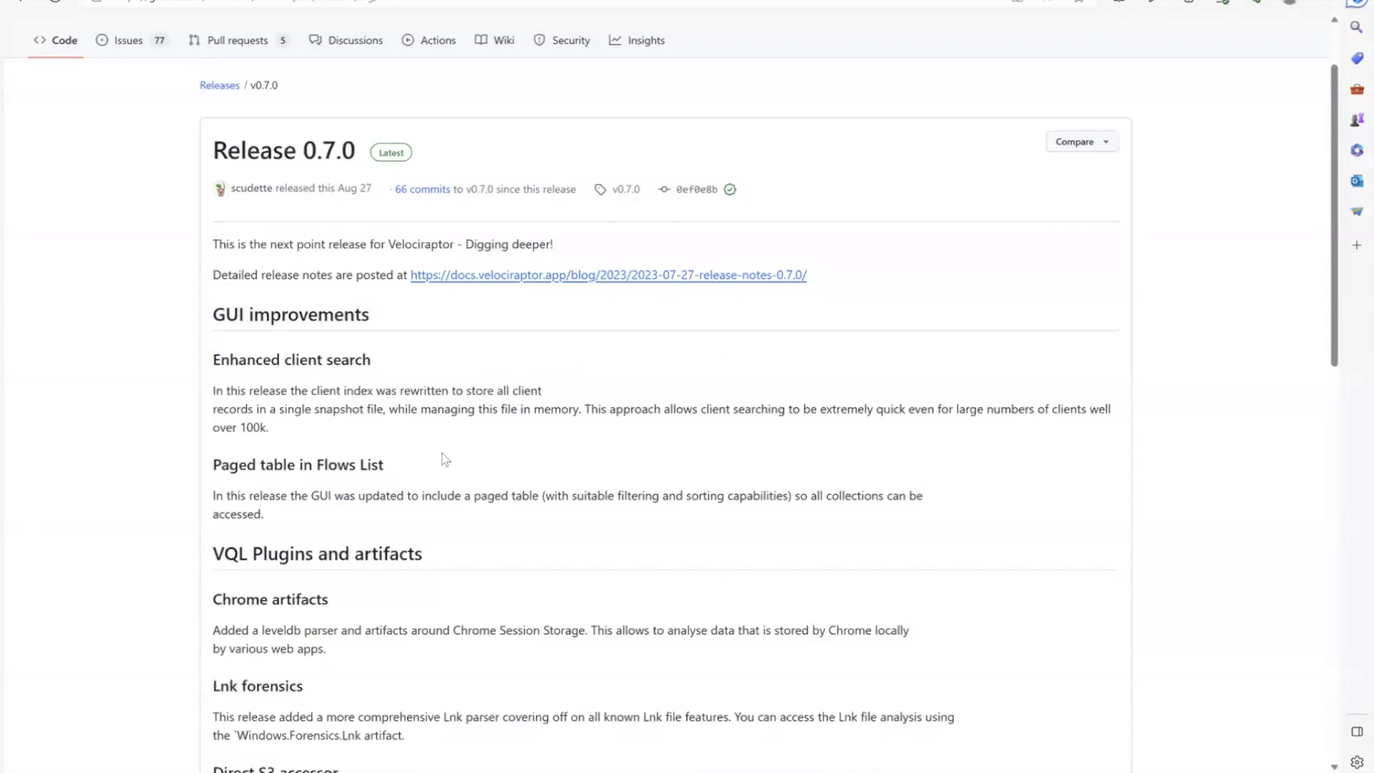
scroll(445, 459, "down", 5)
scroll(445, 460, "down", 8)
scroll(445, 459, "down", 3)
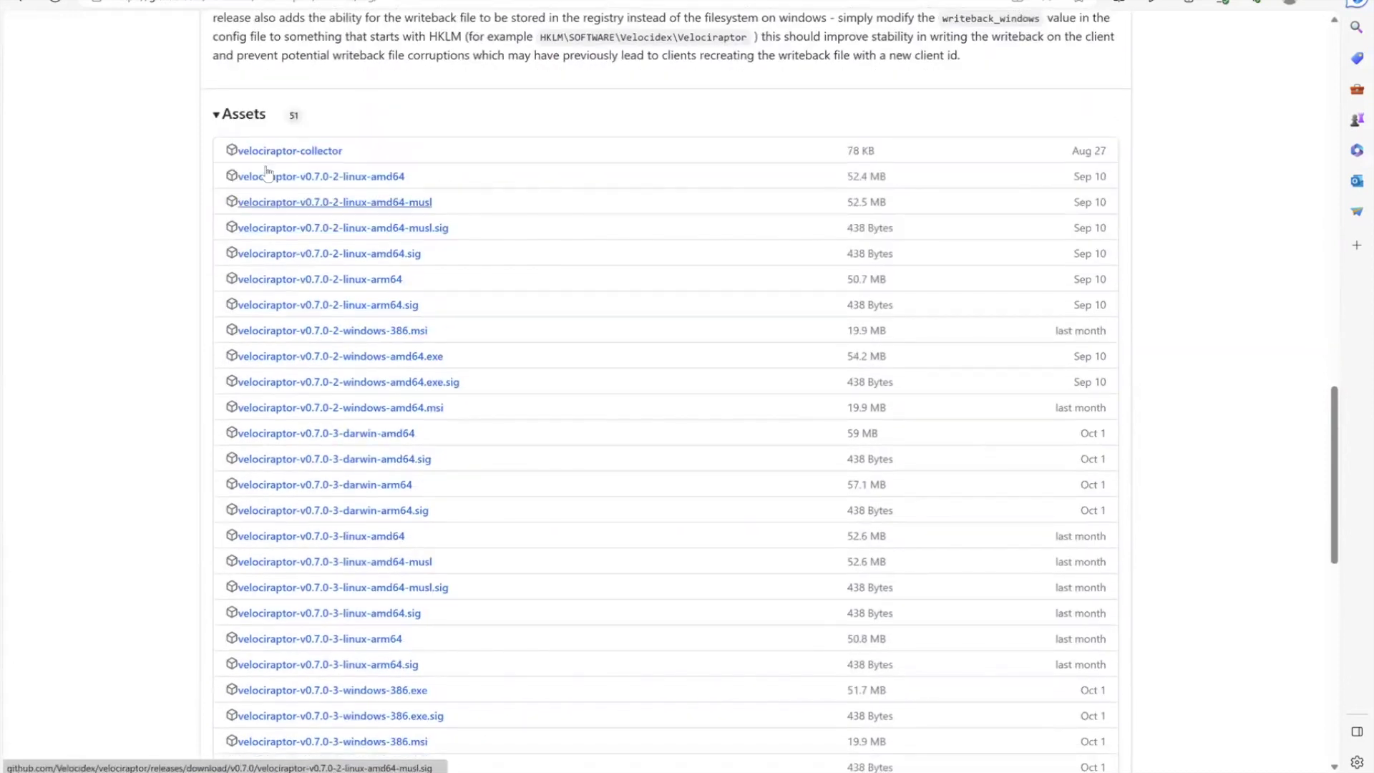
scroll(315, 506, "down", 3)
scroll(320, 506, "down", 3)
scroll(315, 505, "down", 3)
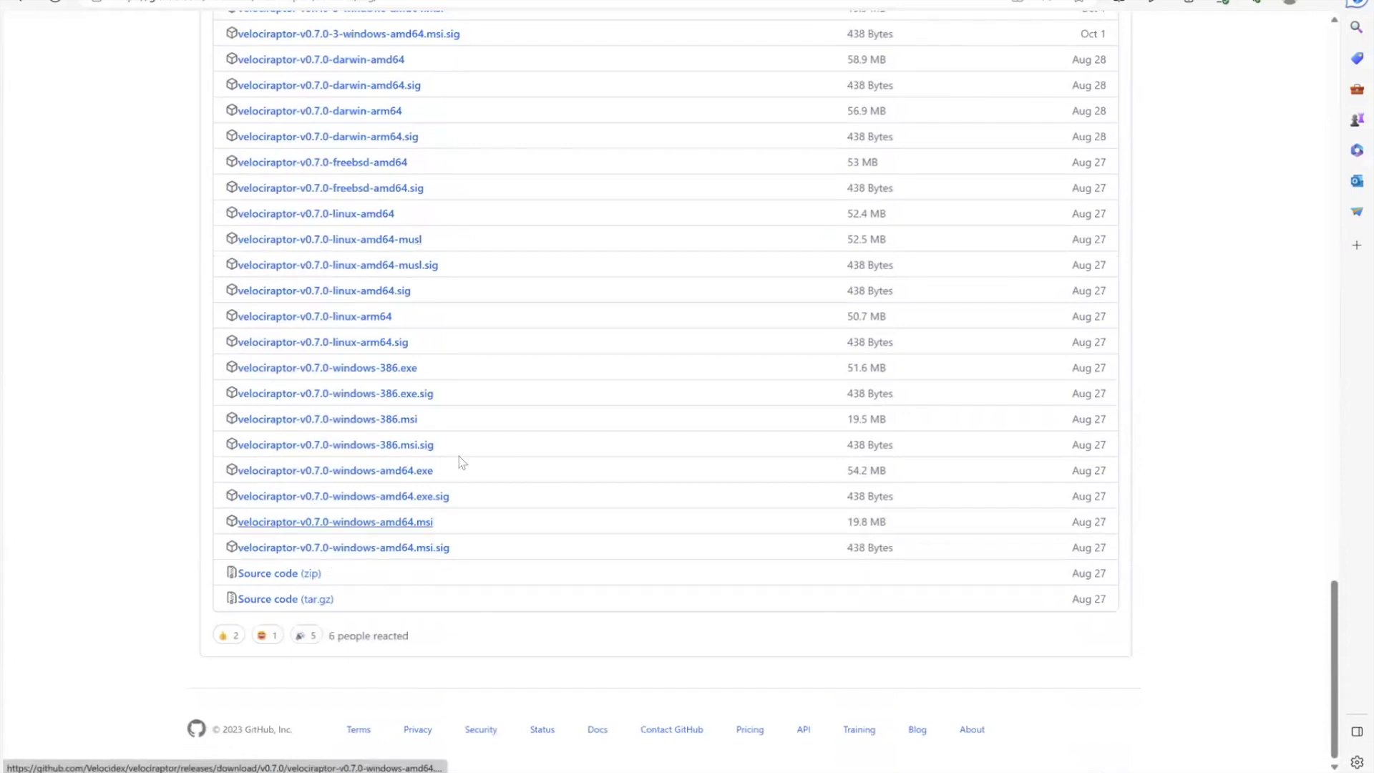
scroll(460, 430, "up", 4)
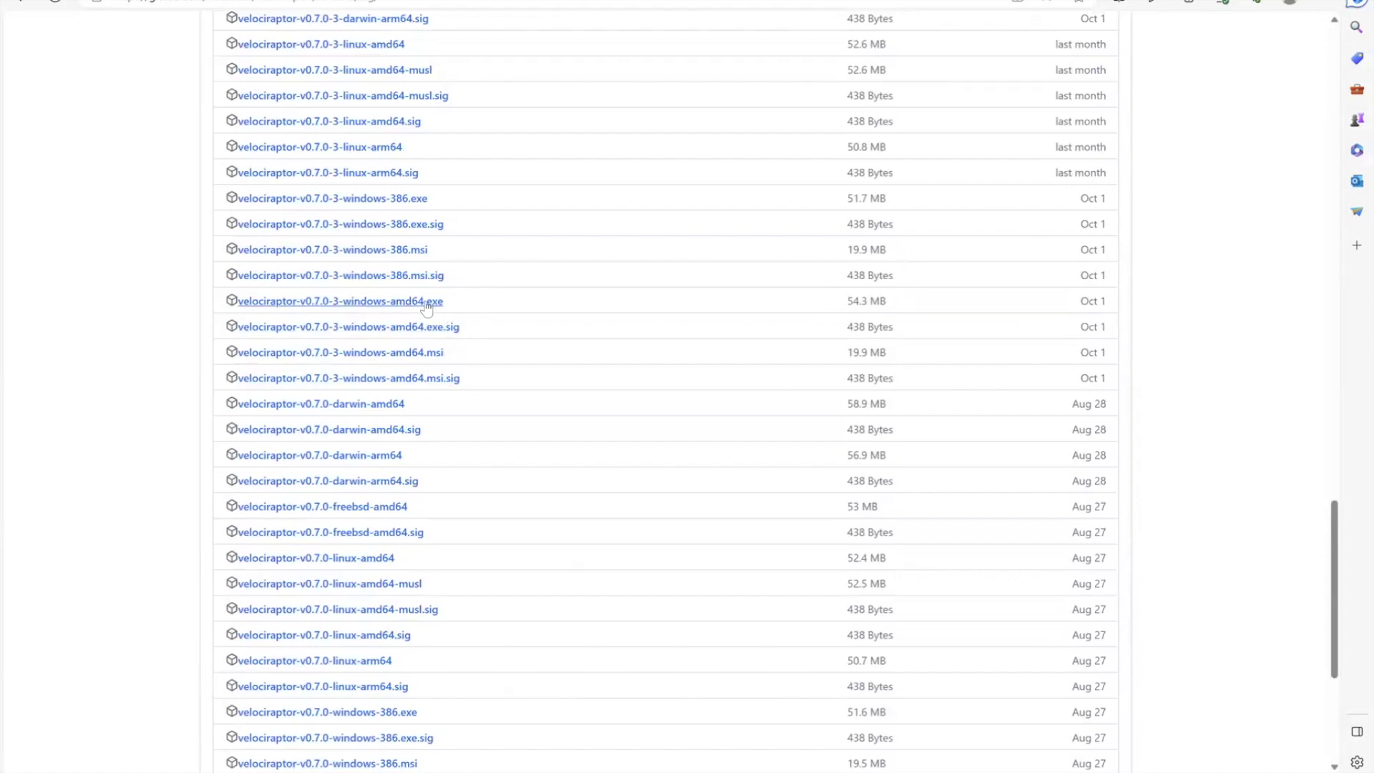
left_click(427, 307)
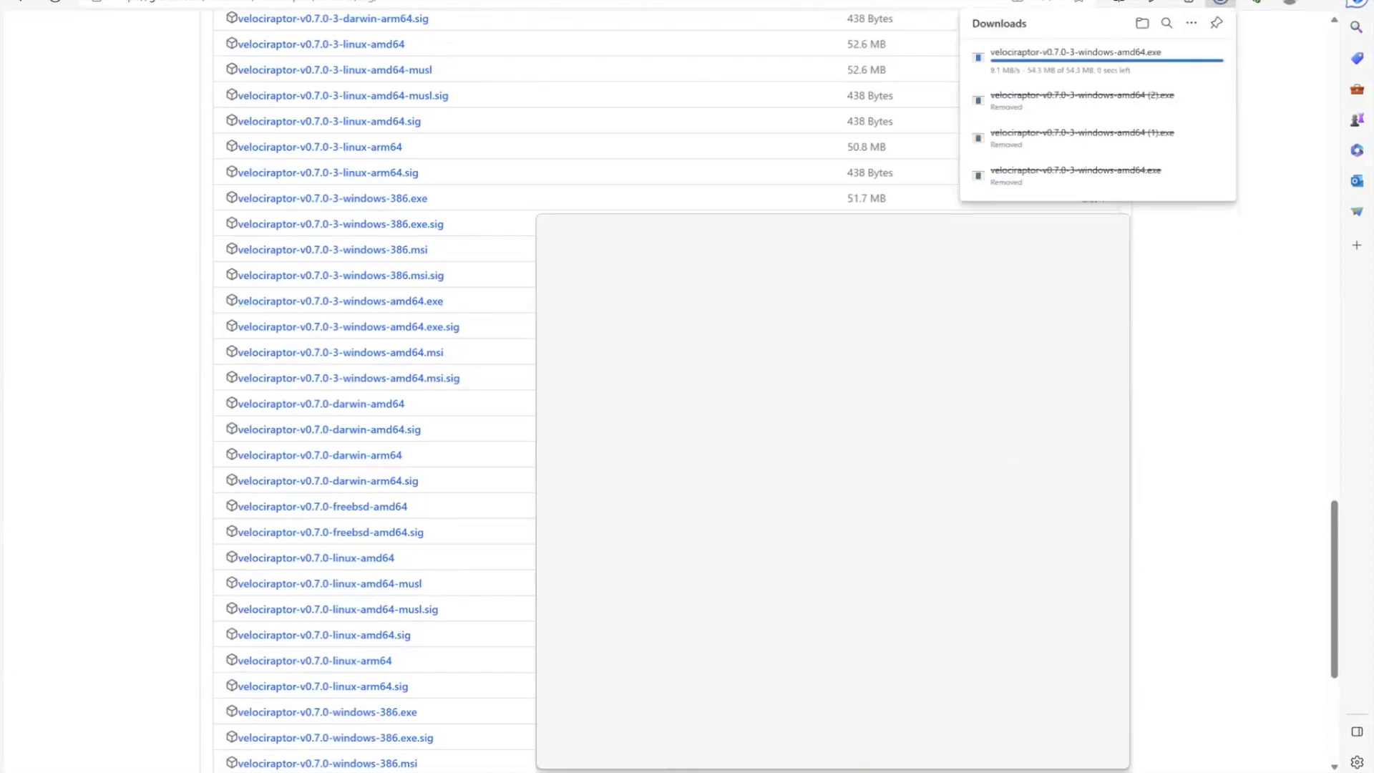
Open Command Prompt as administrator and change into the user's Desktop folder
type("cmd")
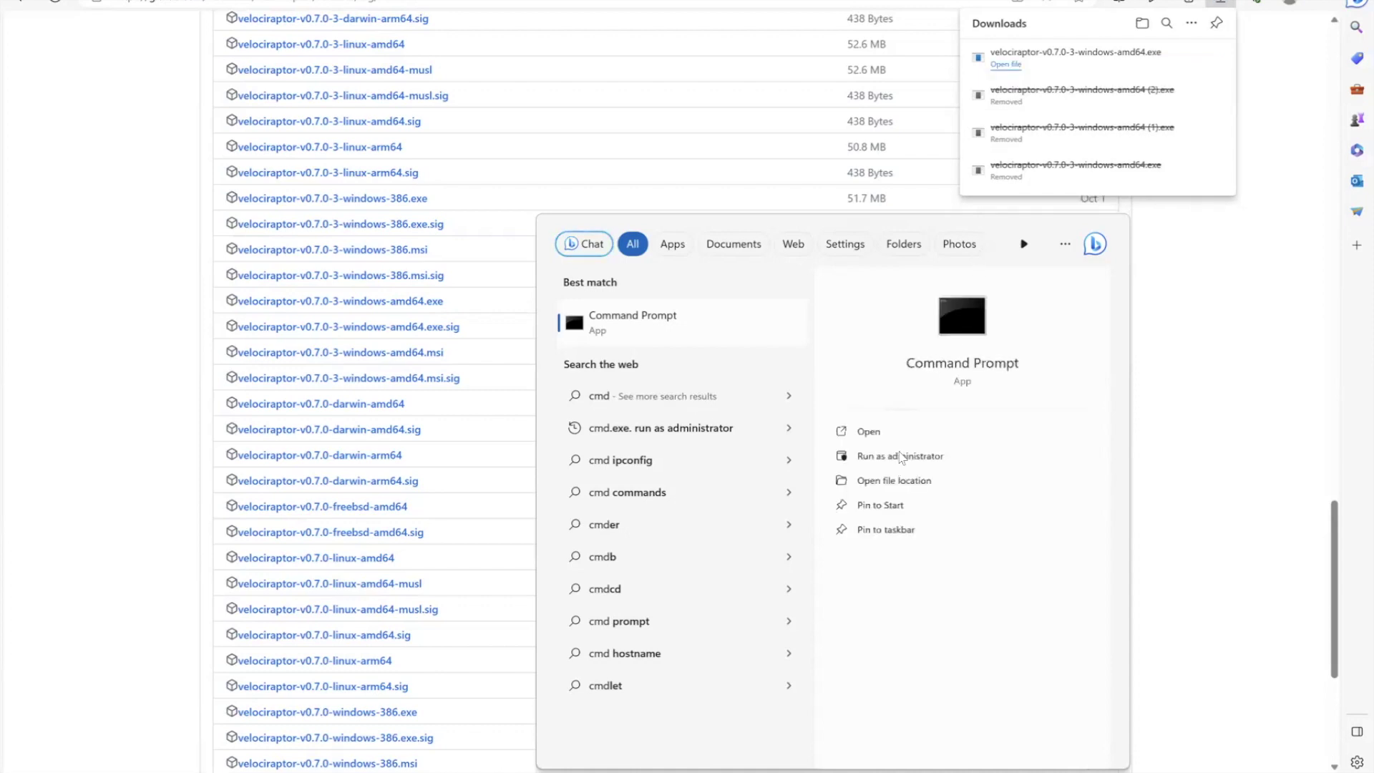
left_click(901, 456)
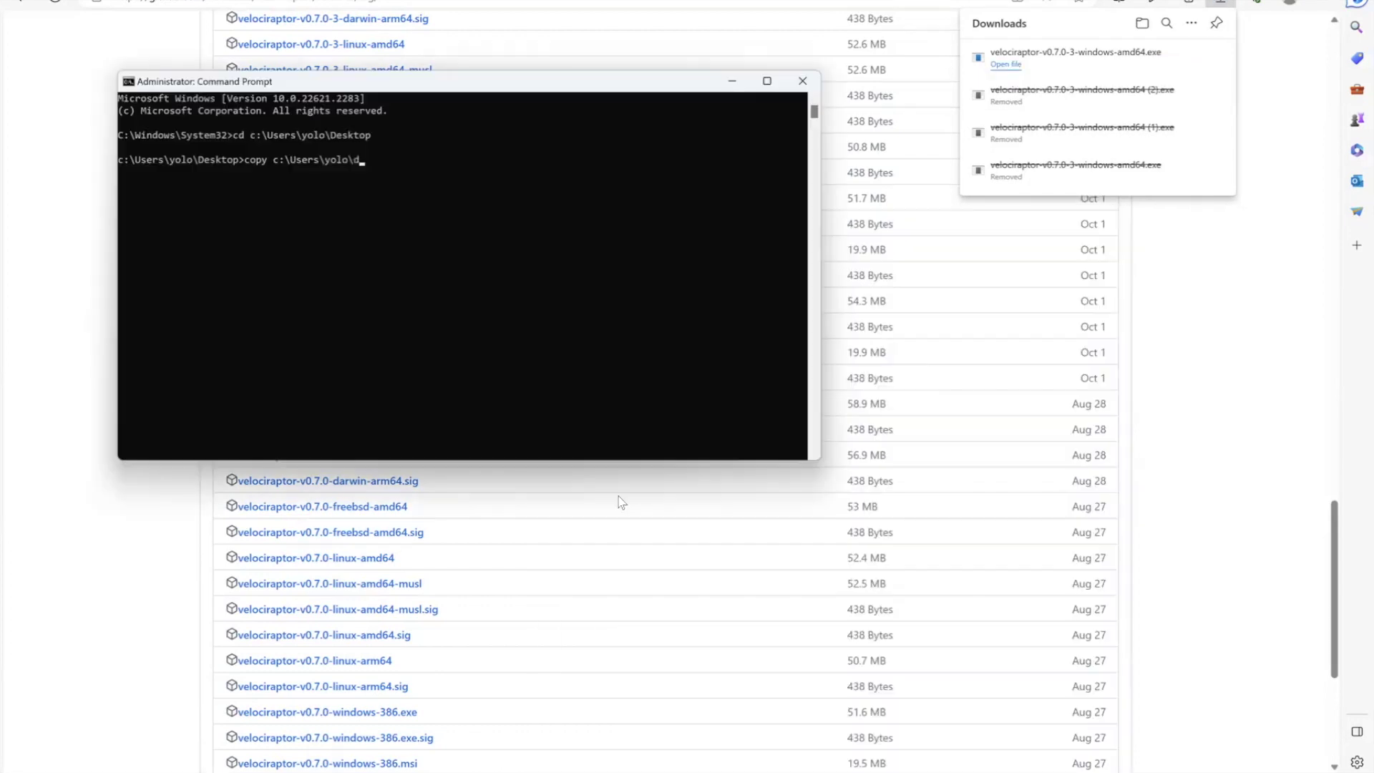
type("o")
key("Tab")
type("\\ve")
key("BackSpace")
key("BackSpace")
key("BackSpace")
key("BackSpace")
key("BackSpace")
key("BackSpace")
key("BackSpace")
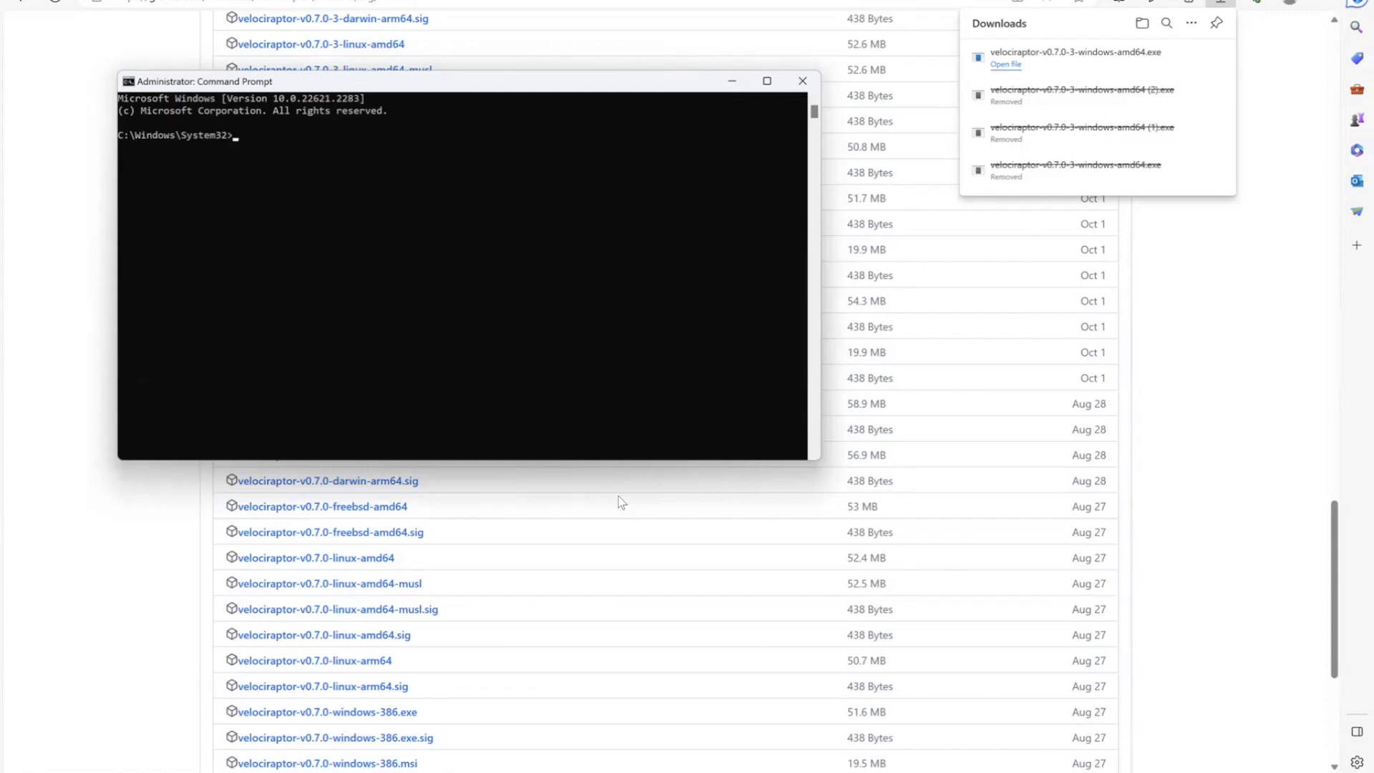
type("cd c:\\Users\\yolo\\Desktop")
key("Return")
Copy velociraptor-v0.7.0-3-windows-amd64.exe from Downloads to the Desktop as velociraptor.exe
type("copy c:\\u")
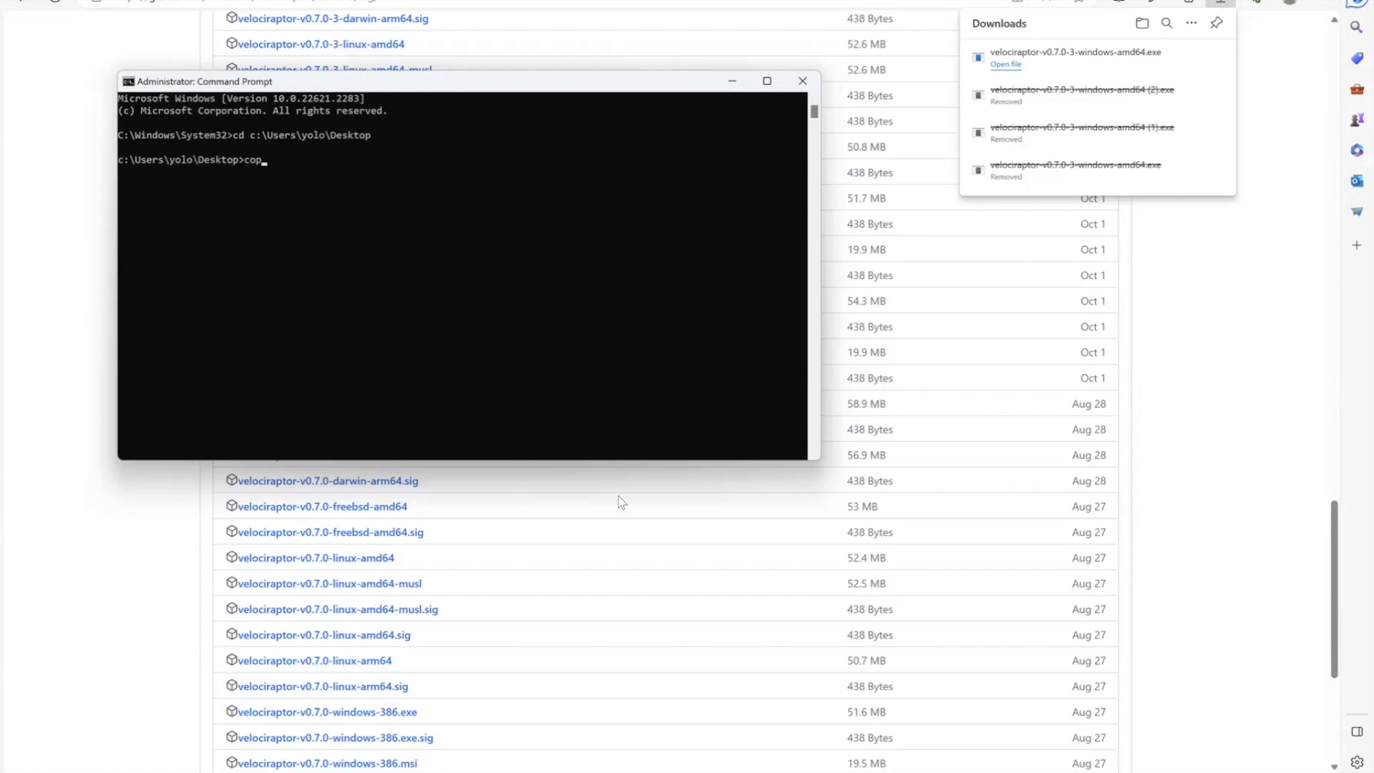
key("Tab")
type("\\yolo\\D")
key("Tab")
key("BackSpace")
key("BackSpace")
key("BackSpace")
key("BackSpace")
key("BackSpace")
key("BackSpace")
type("ow")
key("BackSpace")
type("n")
key("Tab")
type("\\vel")
key("Tab")
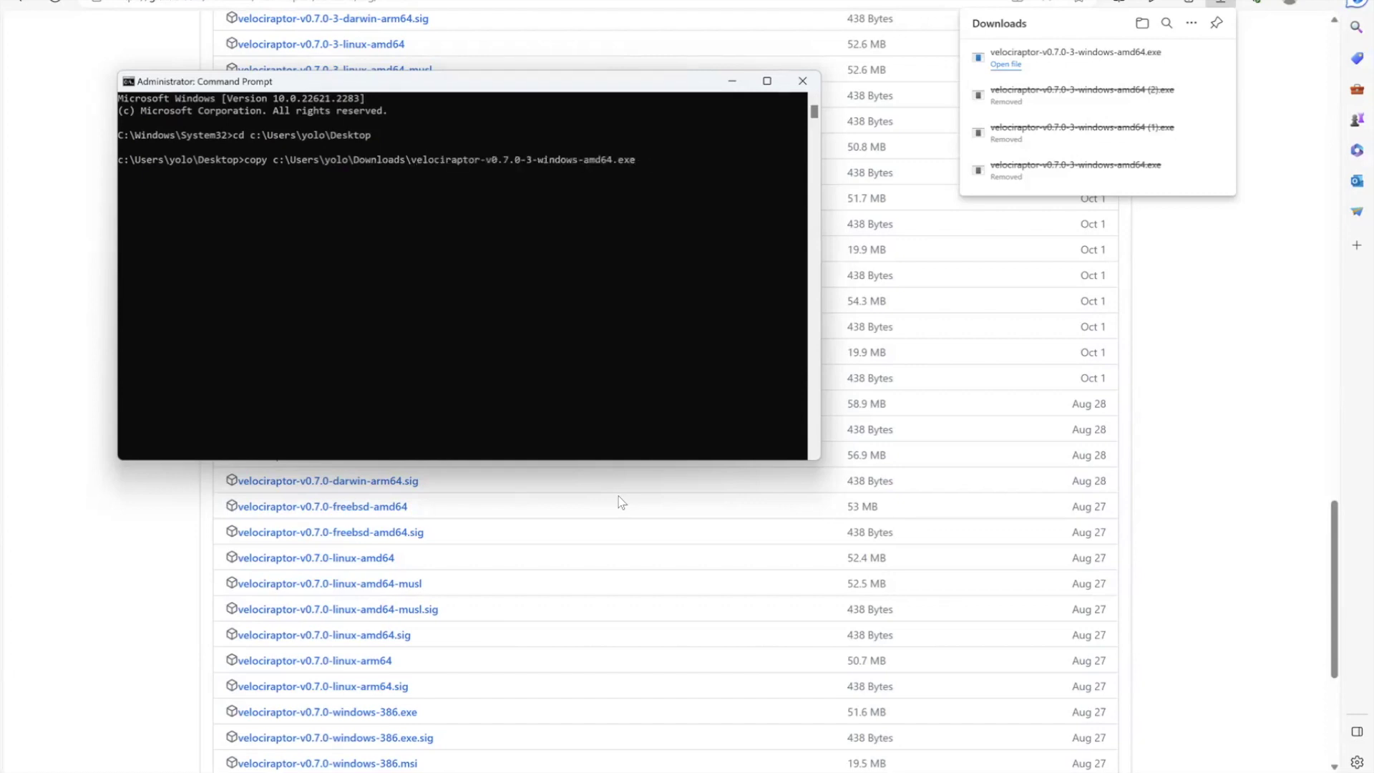
type(".\\velociraptor.exe")
key("Return")
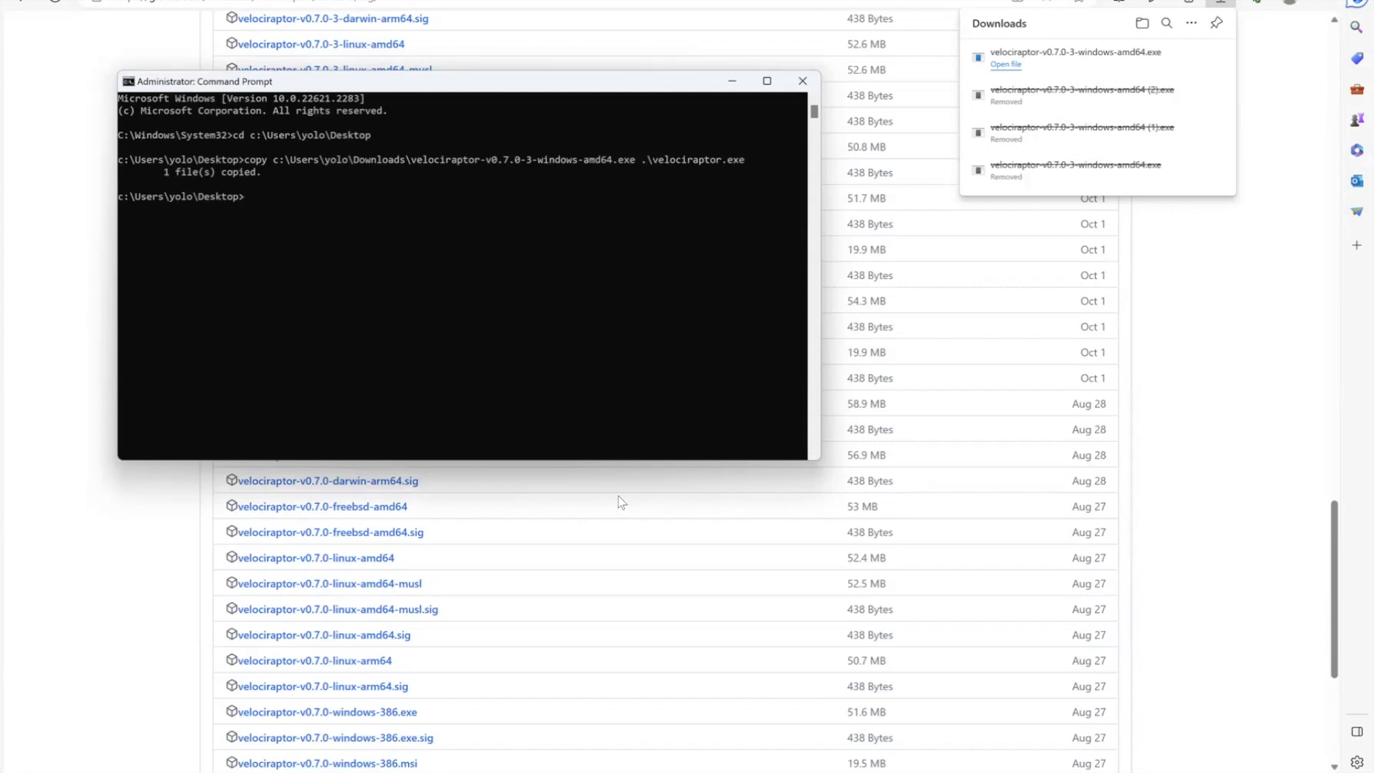
Show velociraptor.exe's general help in an enlarged window, then run velociraptor.exe gui -h
type("velociraptor.exe")
key("Return")
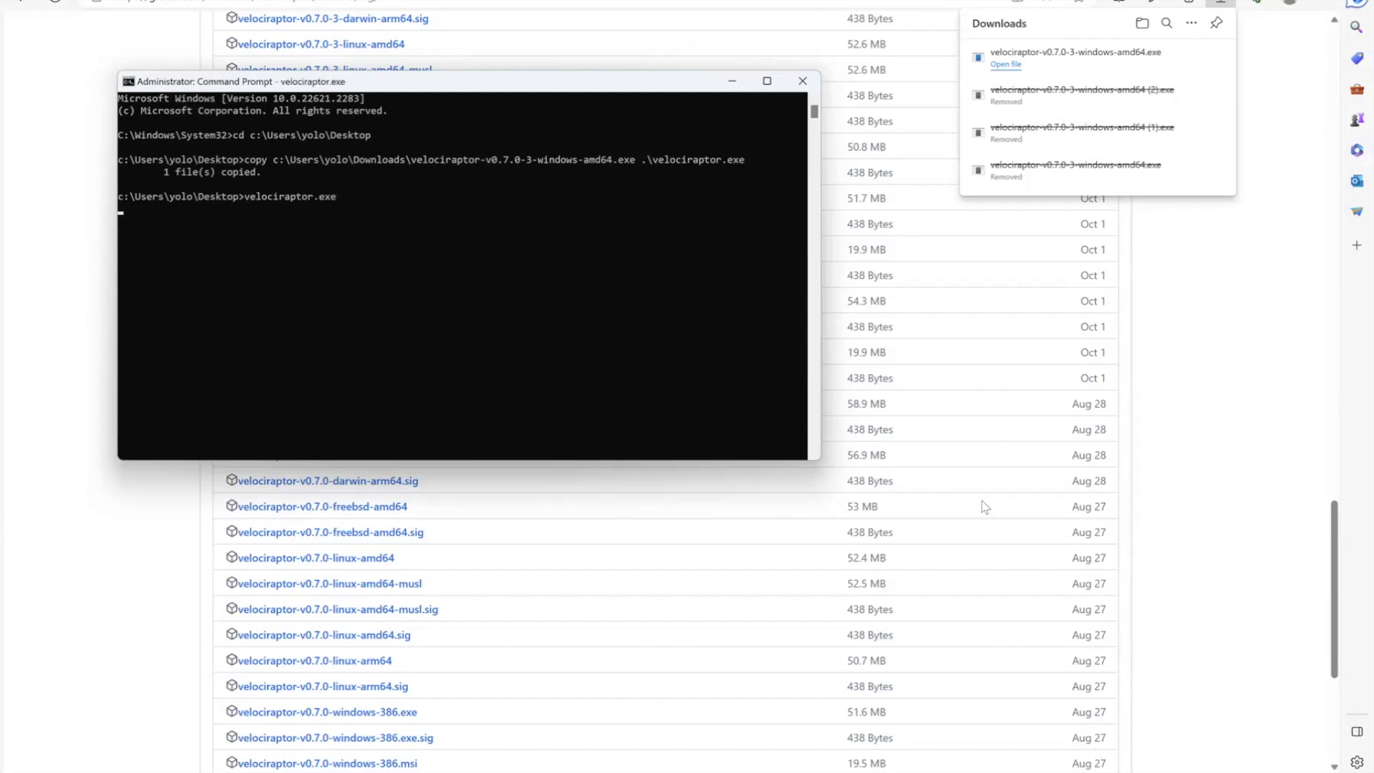
left_click_drag(816, 460, 830, 772)
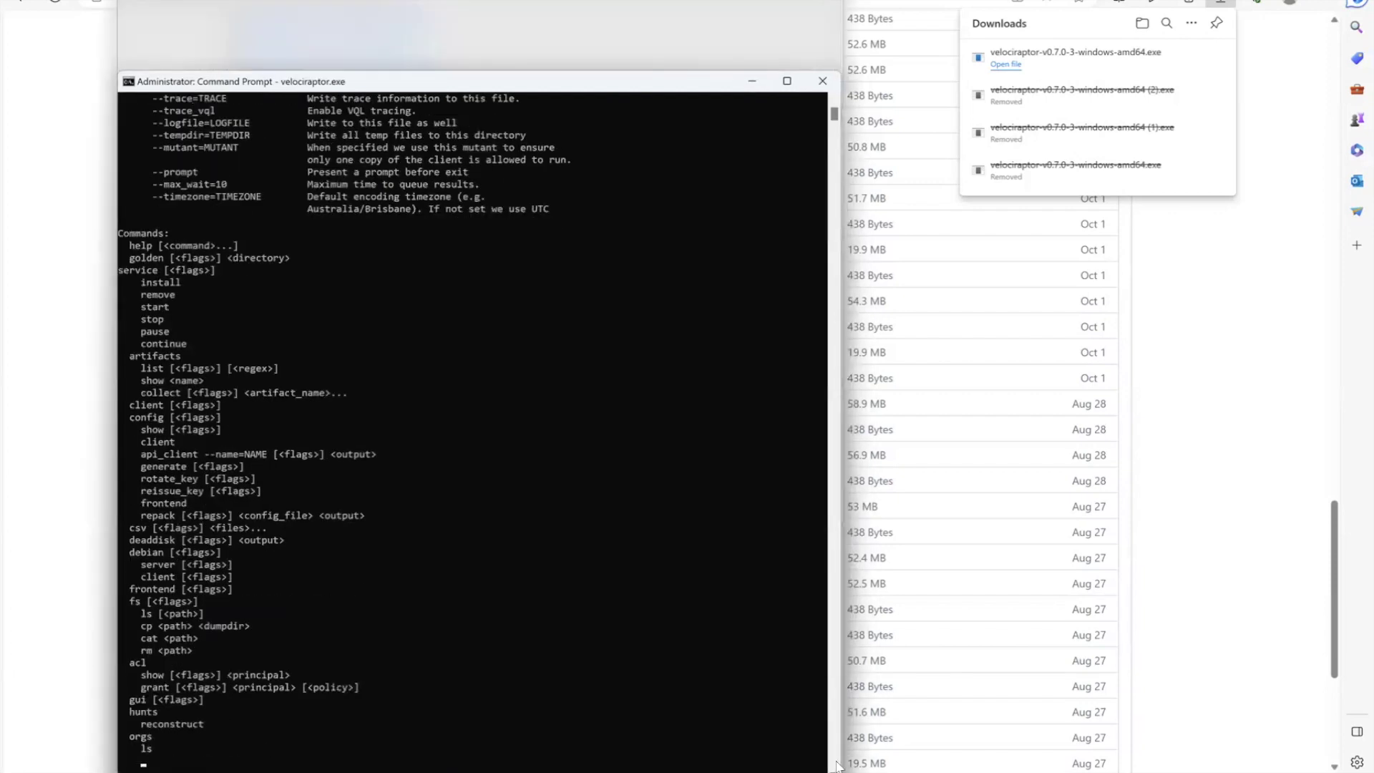
scroll(605, 247, "up", 10)
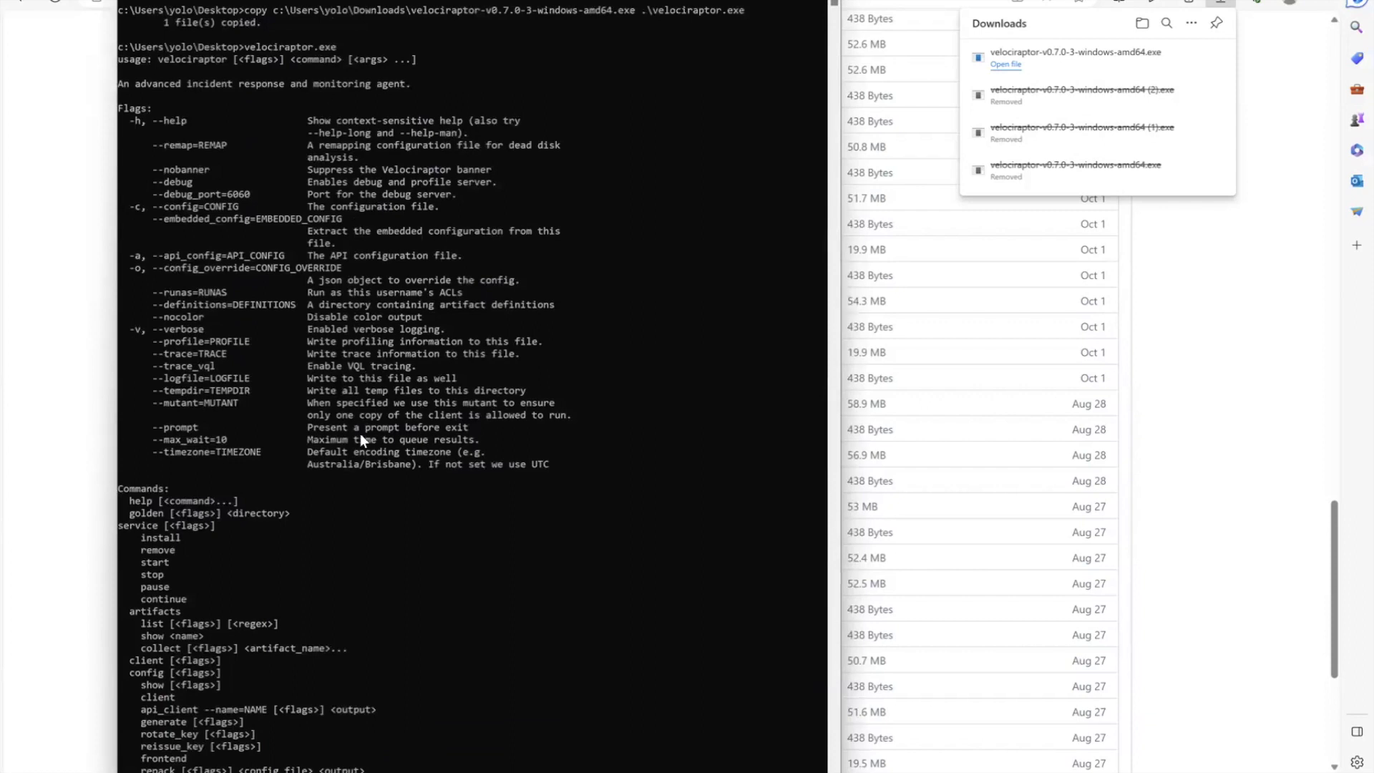
scroll(361, 438, "down", 4)
scroll(361, 438, "down", 7)
scroll(361, 438, "down", 9)
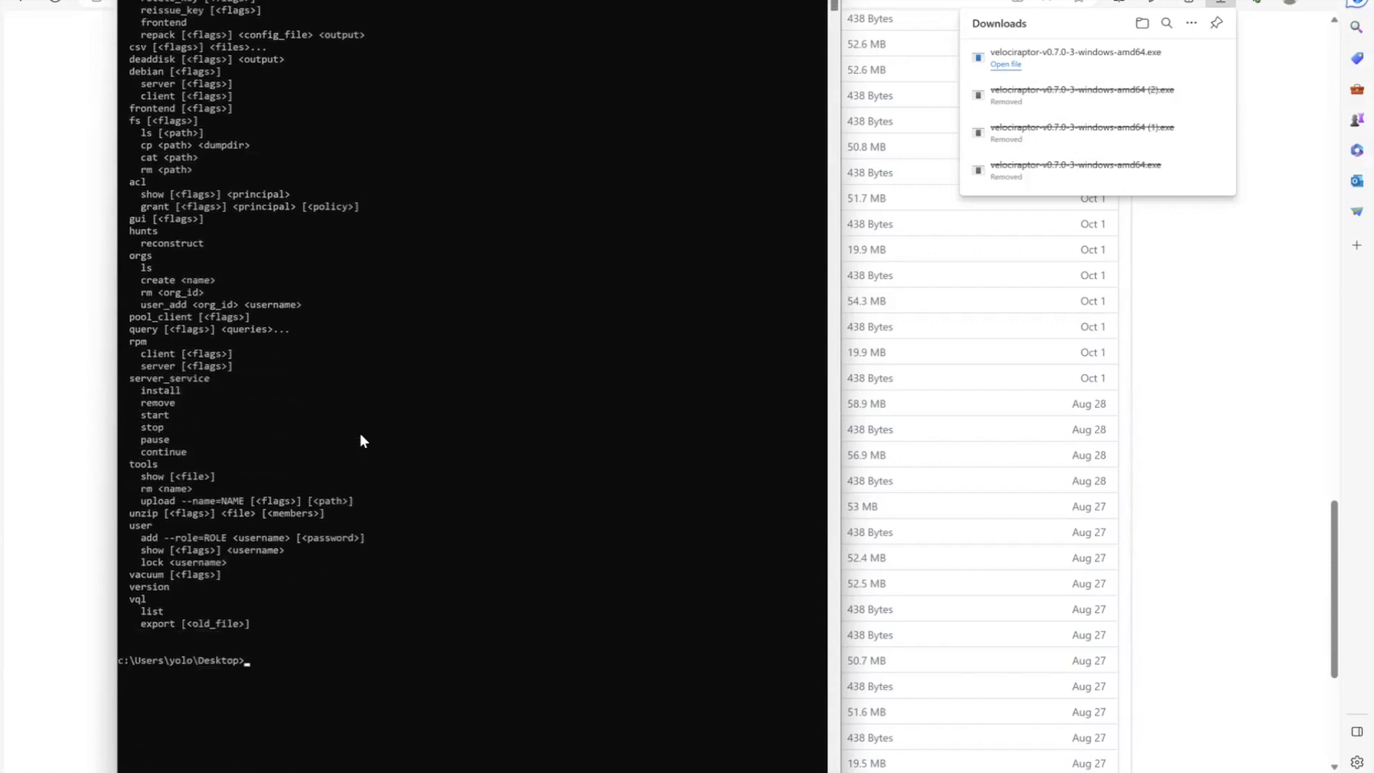
scroll(361, 438, "down", 1)
type("vel")
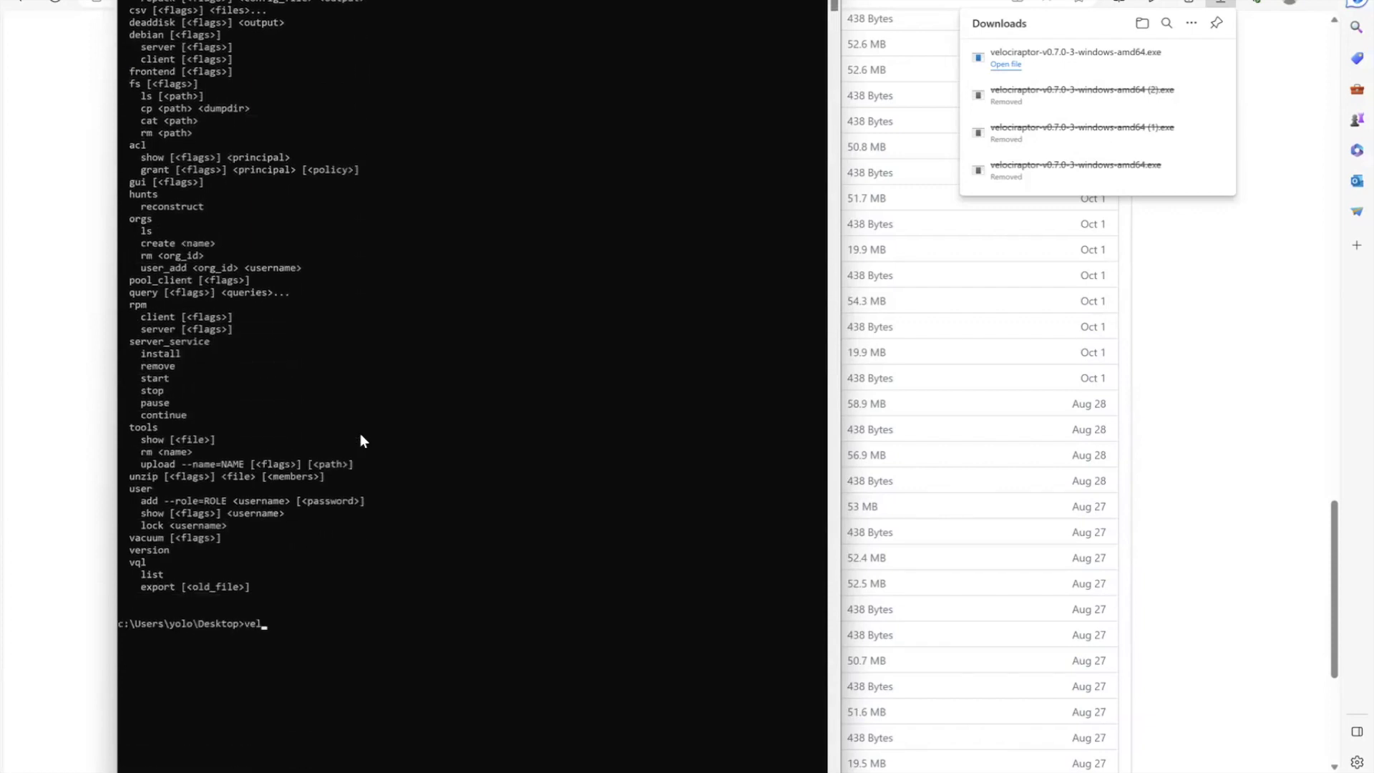
type("ociraptor.exe gui -h")
key("Return")
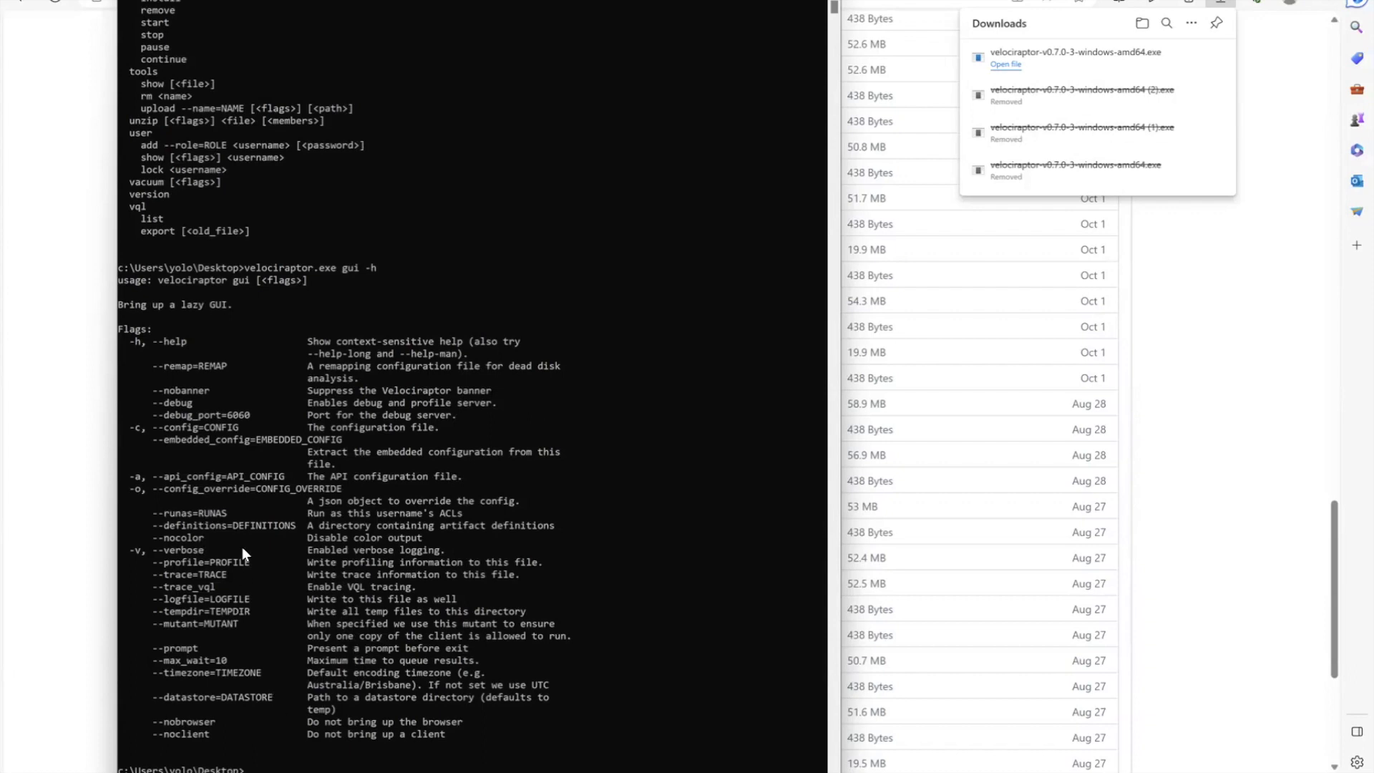
Create a VRdata folder on the Desktop with mkdir
double_click(208, 695)
left_click(320, 735)
type("mkdir VRdata")
key("Return")
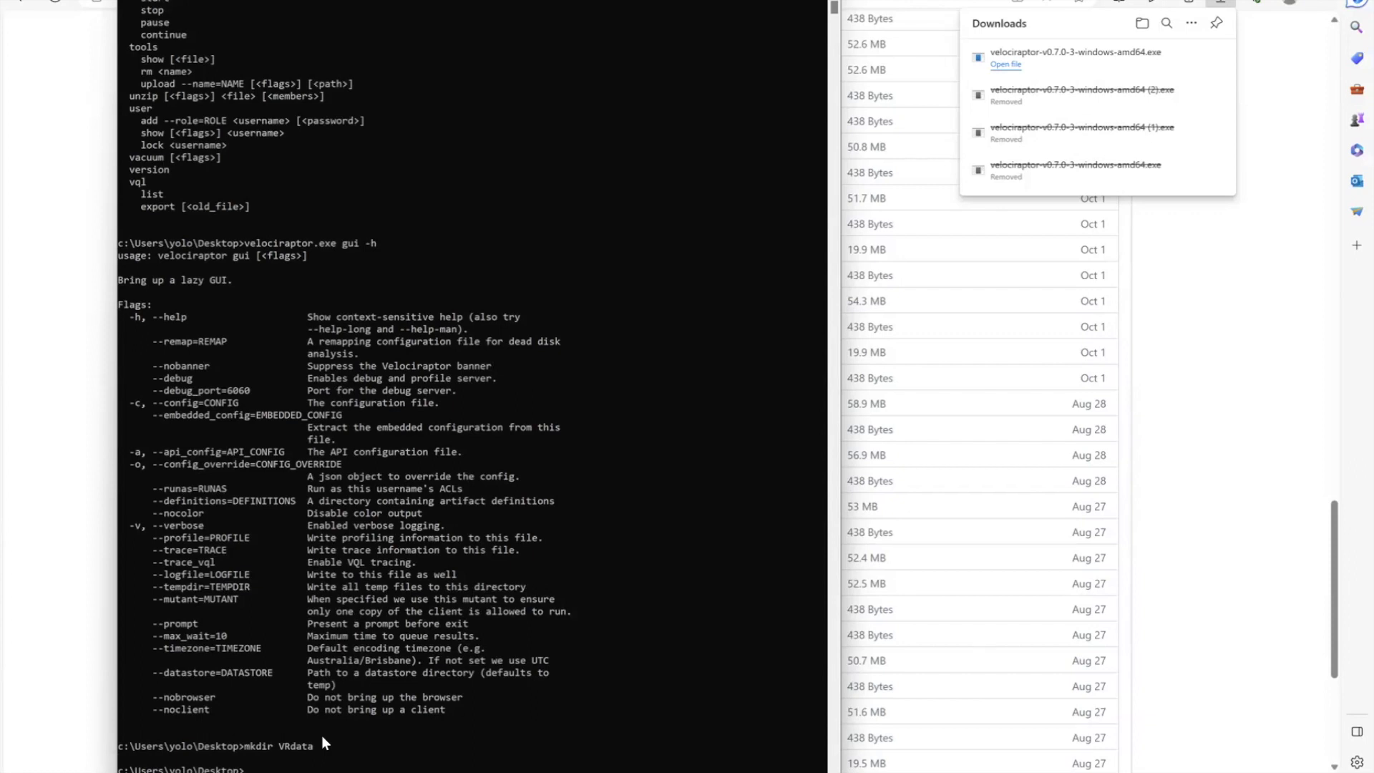
Start the server with velociraptor.exe gui --datastore=VRdata -v, then return to the browser
key("Up")
key("Up")
key("BackSpace")
key("BackSpace")
type("--datastore=VRdata")
scroll(321, 735, "down", 1)
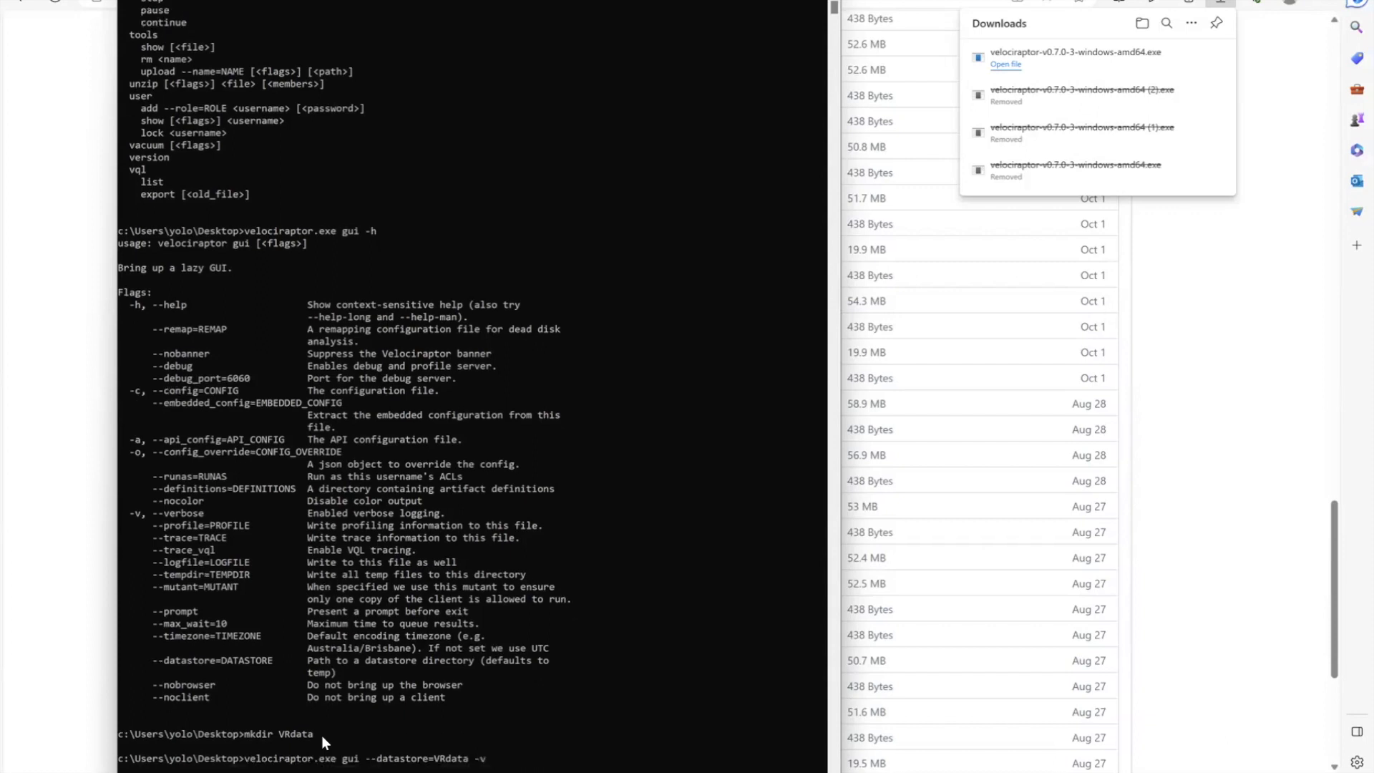
key("Return")
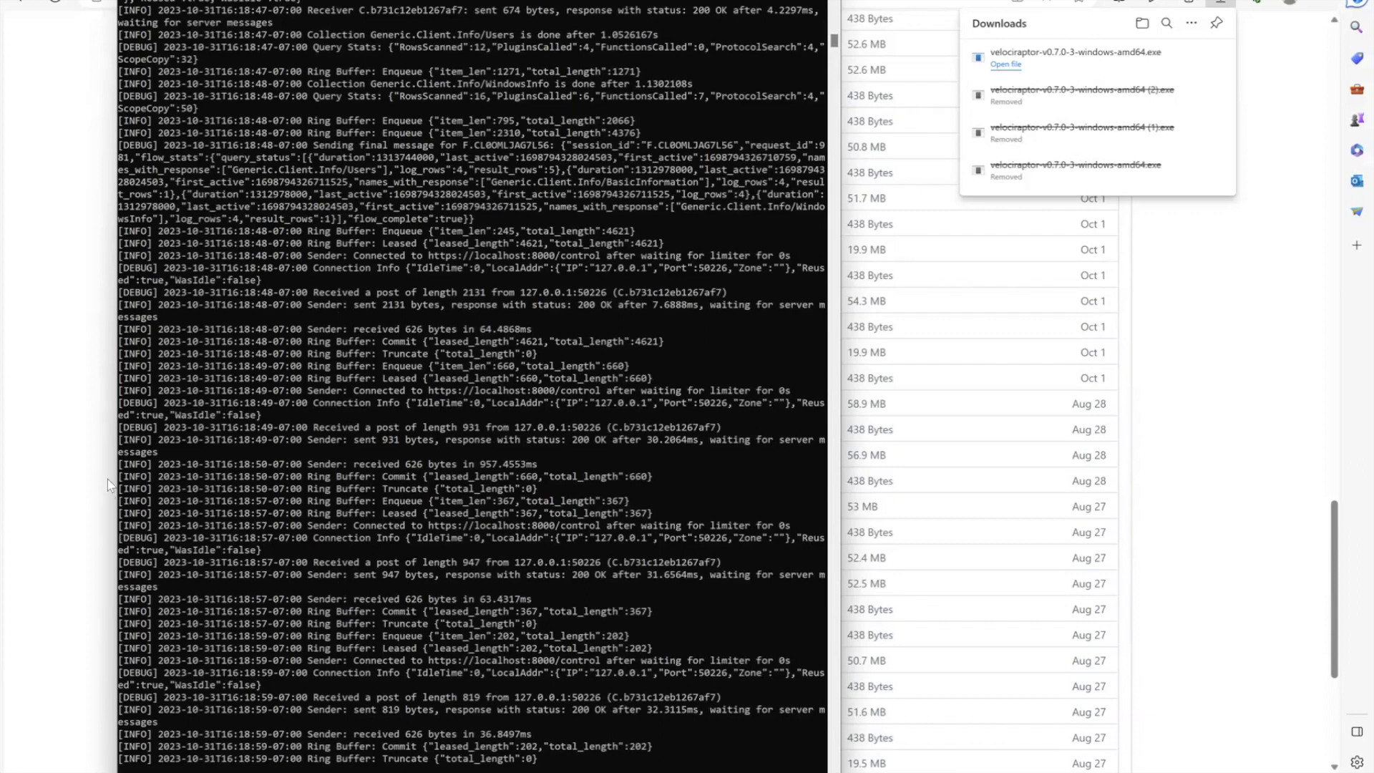
left_click(85, 447)
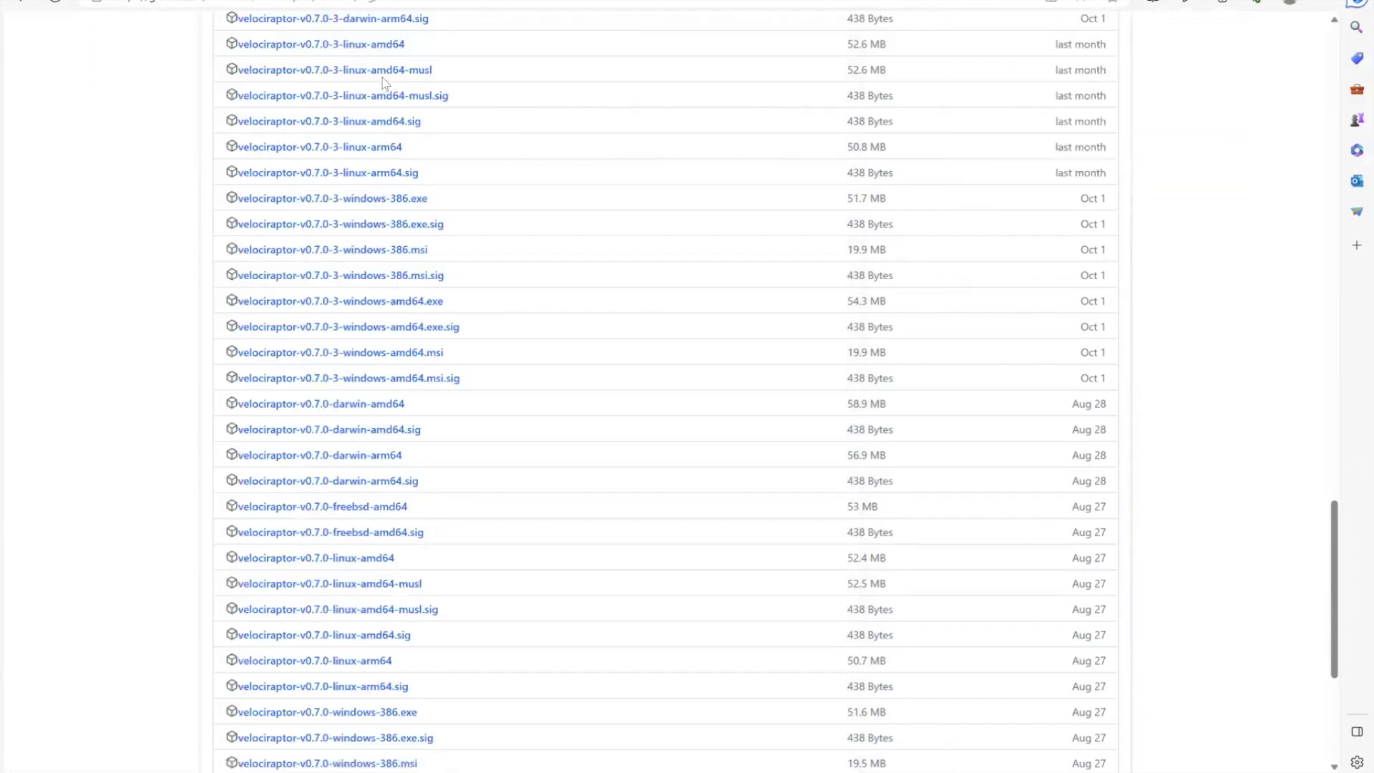
Browse to 127.0.0.1:8889 and expand the Advanced details of the certificate warning
left_click(434, 3)
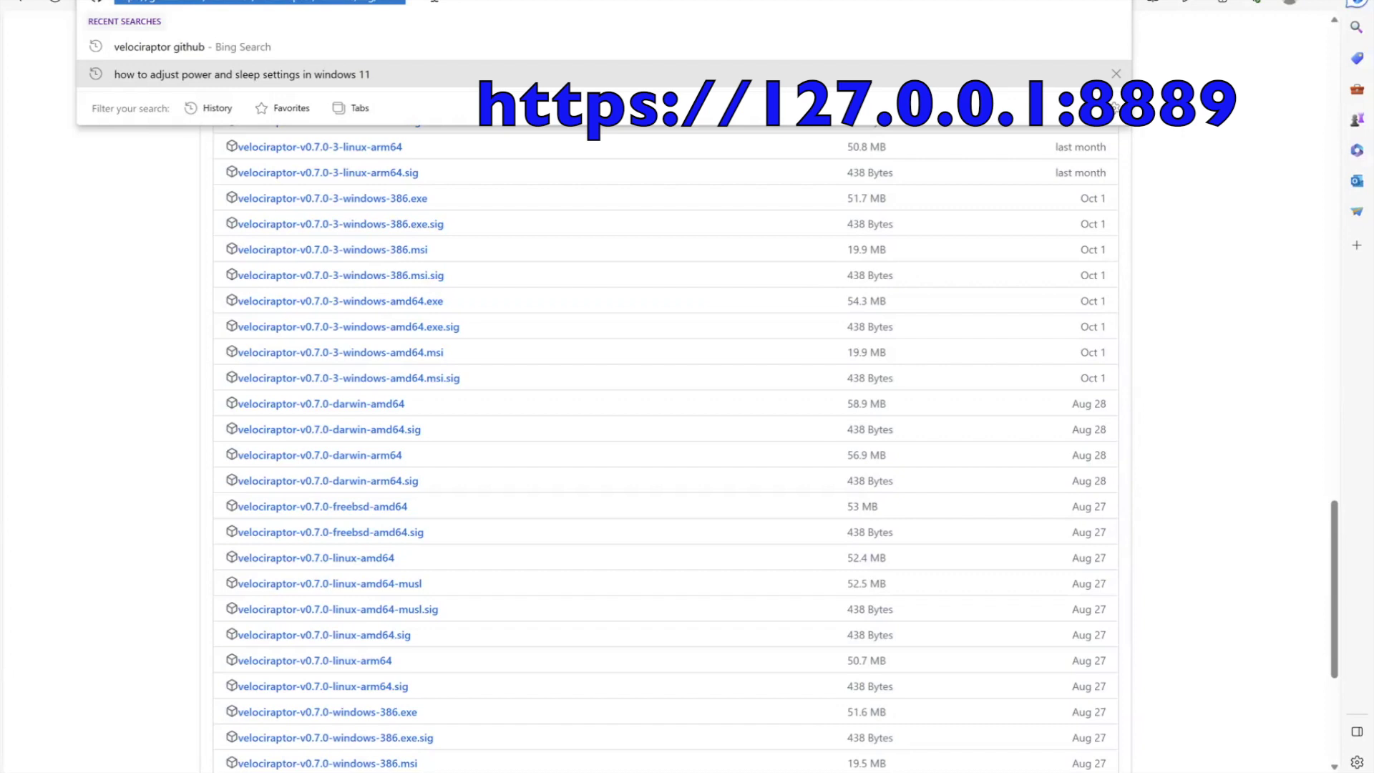
type("127")
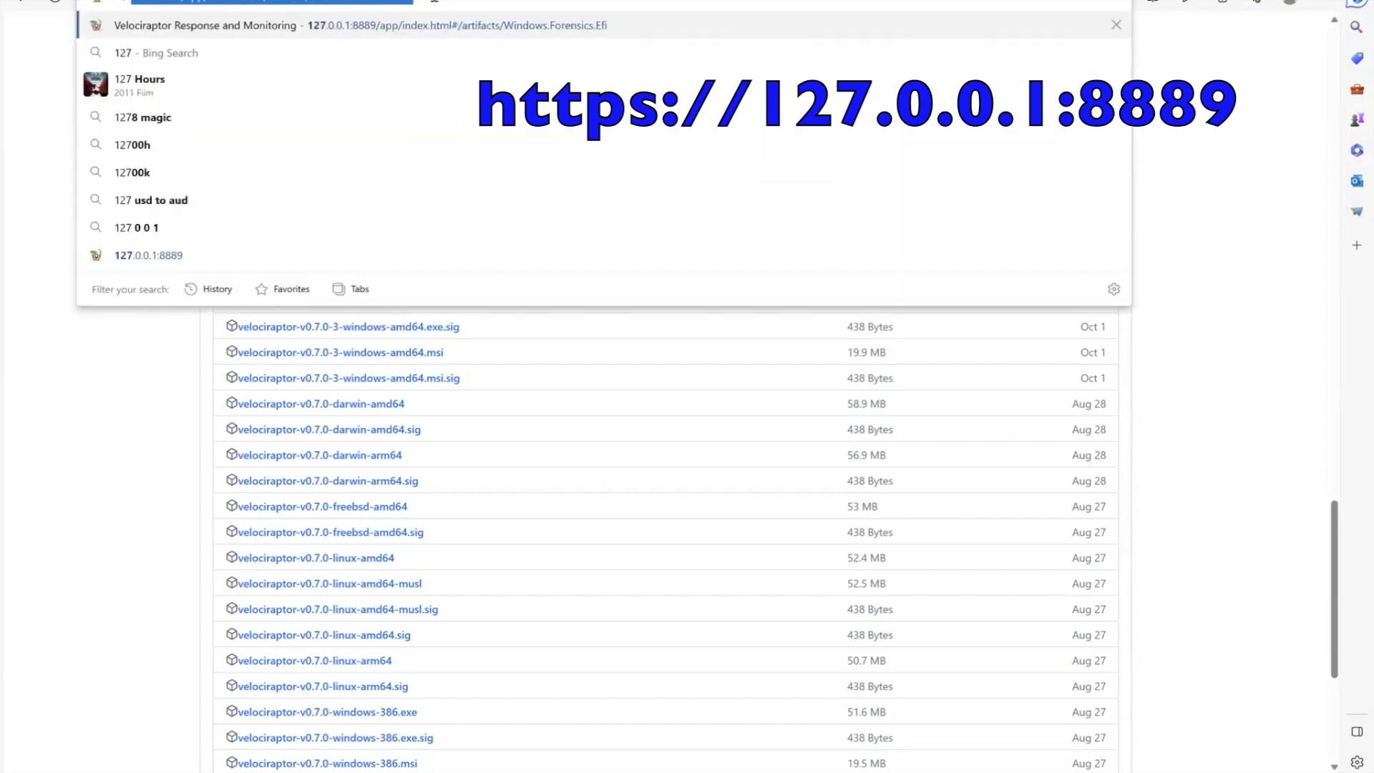
key("Right")
key("BackSpace")
key("BackSpace")
key("BackSpace")
key("BackSpace")
key("BackSpace")
key("BackSpace")
key("BackSpace")
key("BackSpace")
key("BackSpace")
key("BackSpace")
key("BackSpace")
key("BackSpace")
key("BackSpace")
key("BackSpace")
key("BackSpace")
key("BackSpace")
key("BackSpace")
key("BackSpace")
key("BackSpace")
key("BackSpace")
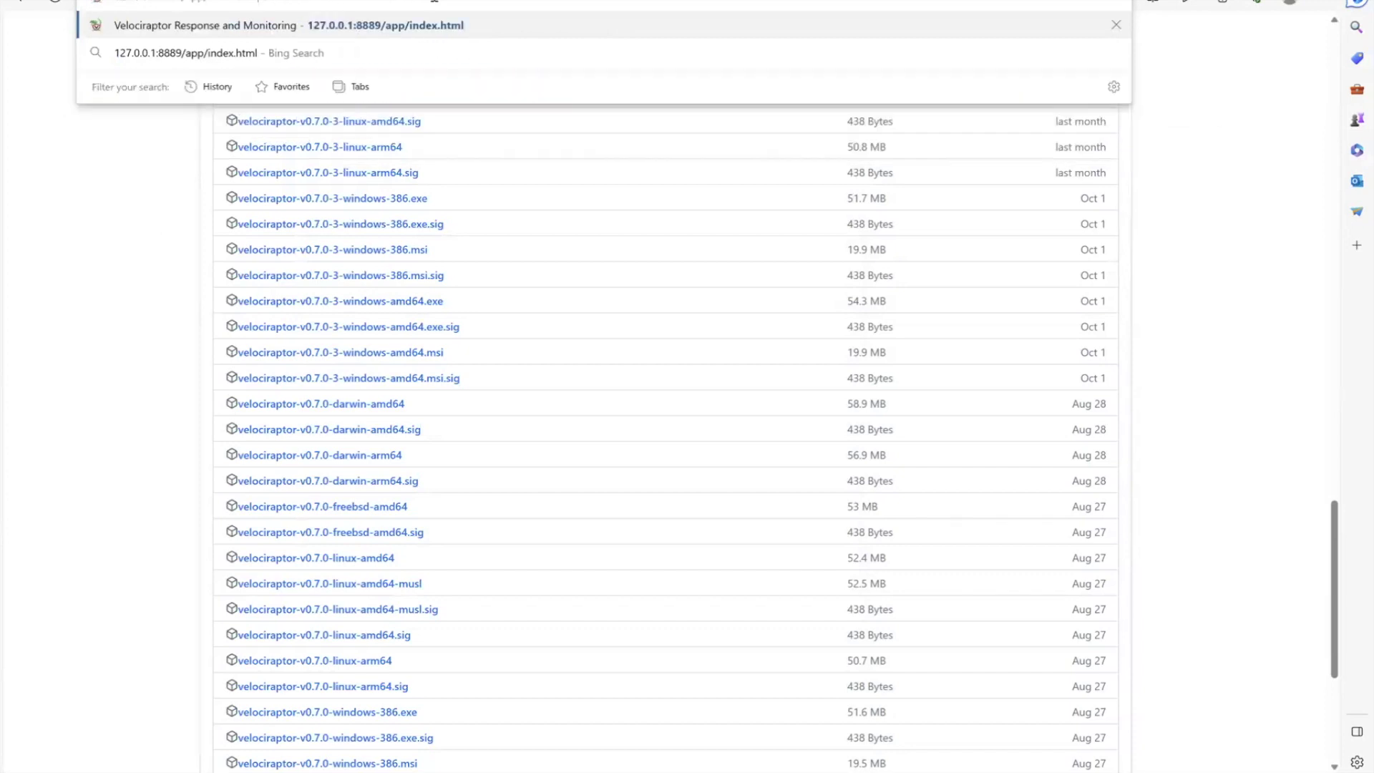
key("BackSpace")
key("BackSpace")
key("BackSpace")
key("BackSpace")
key("BackSpace")
key("BackSpace")
key("BackSpace")
key("BackSpace")
key("BackSpace")
key("BackSpace")
key("BackSpace")
key("BackSpace")
key("BackSpace")
key("BackSpace")
key("BackSpace")
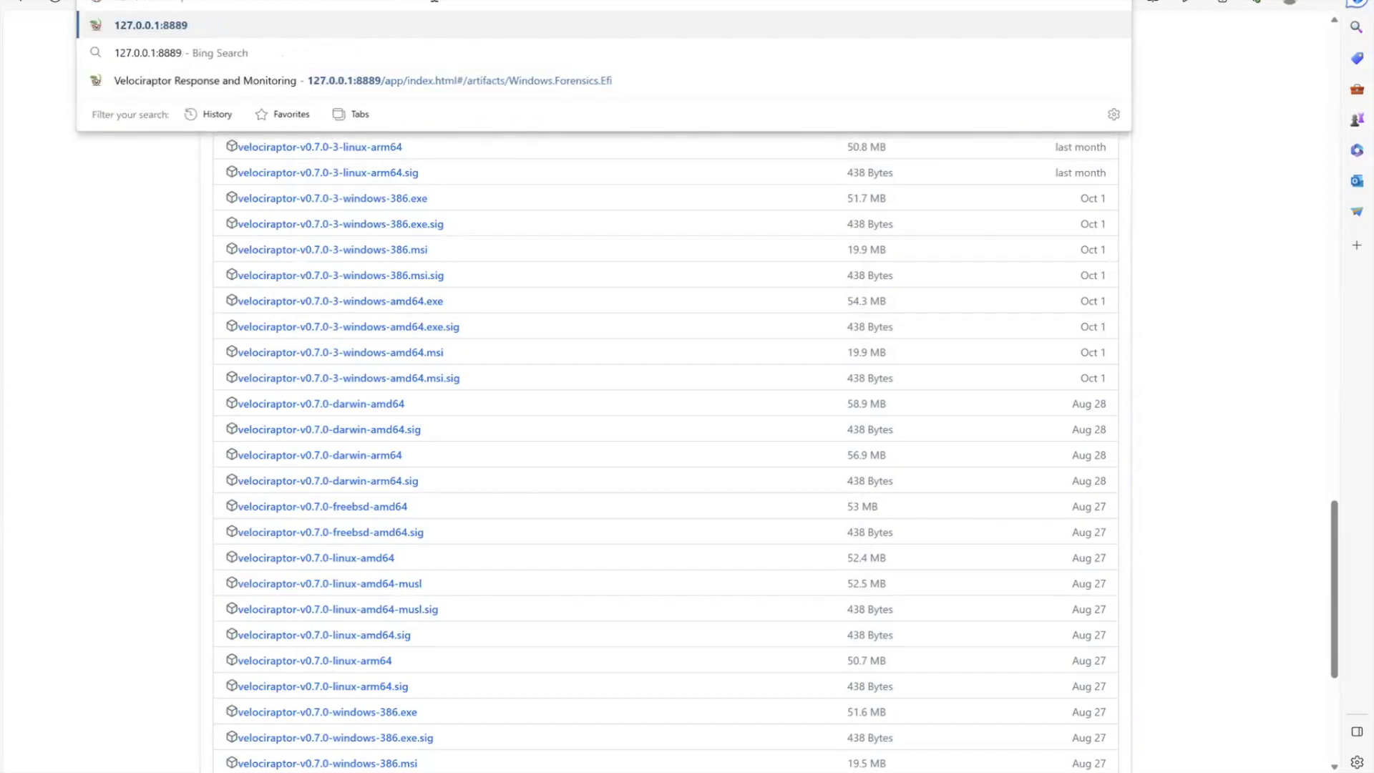
key("Return")
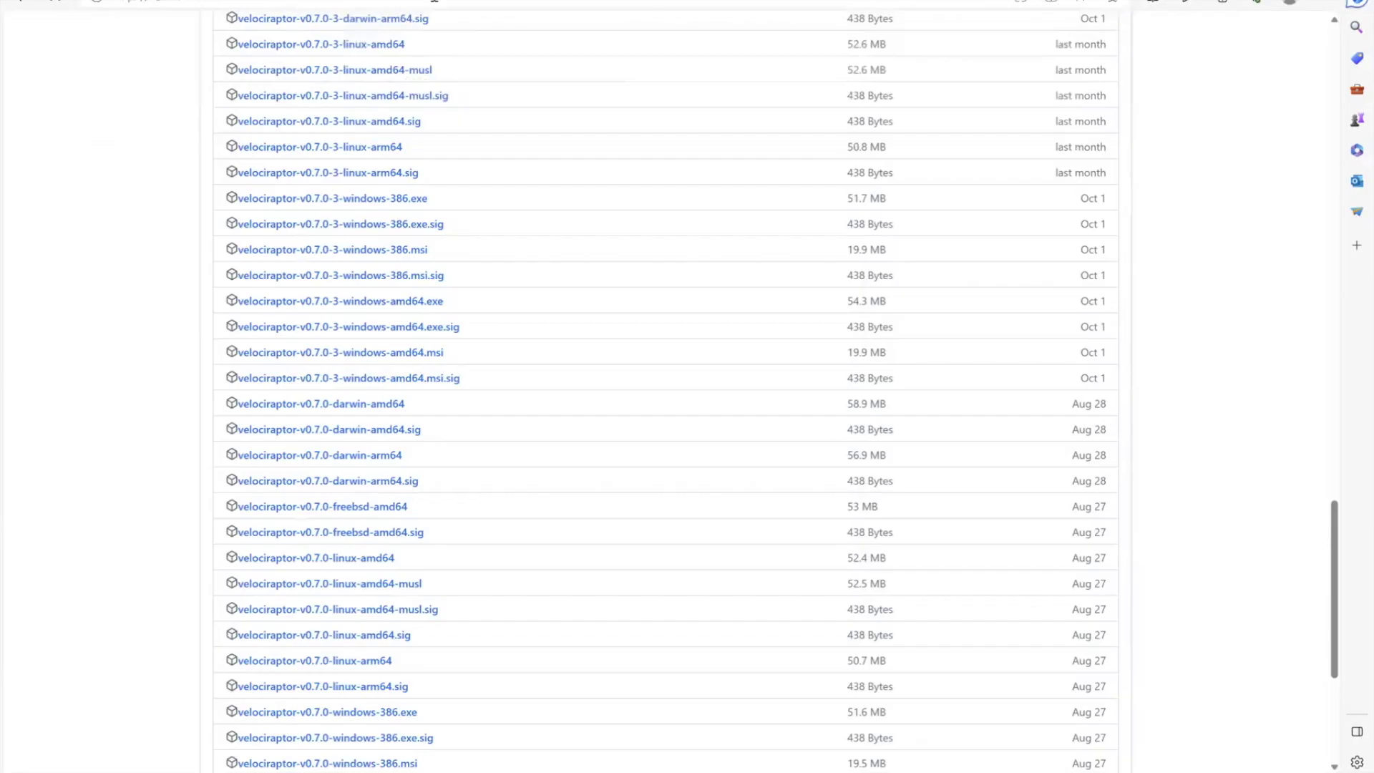
left_click(465, 358)
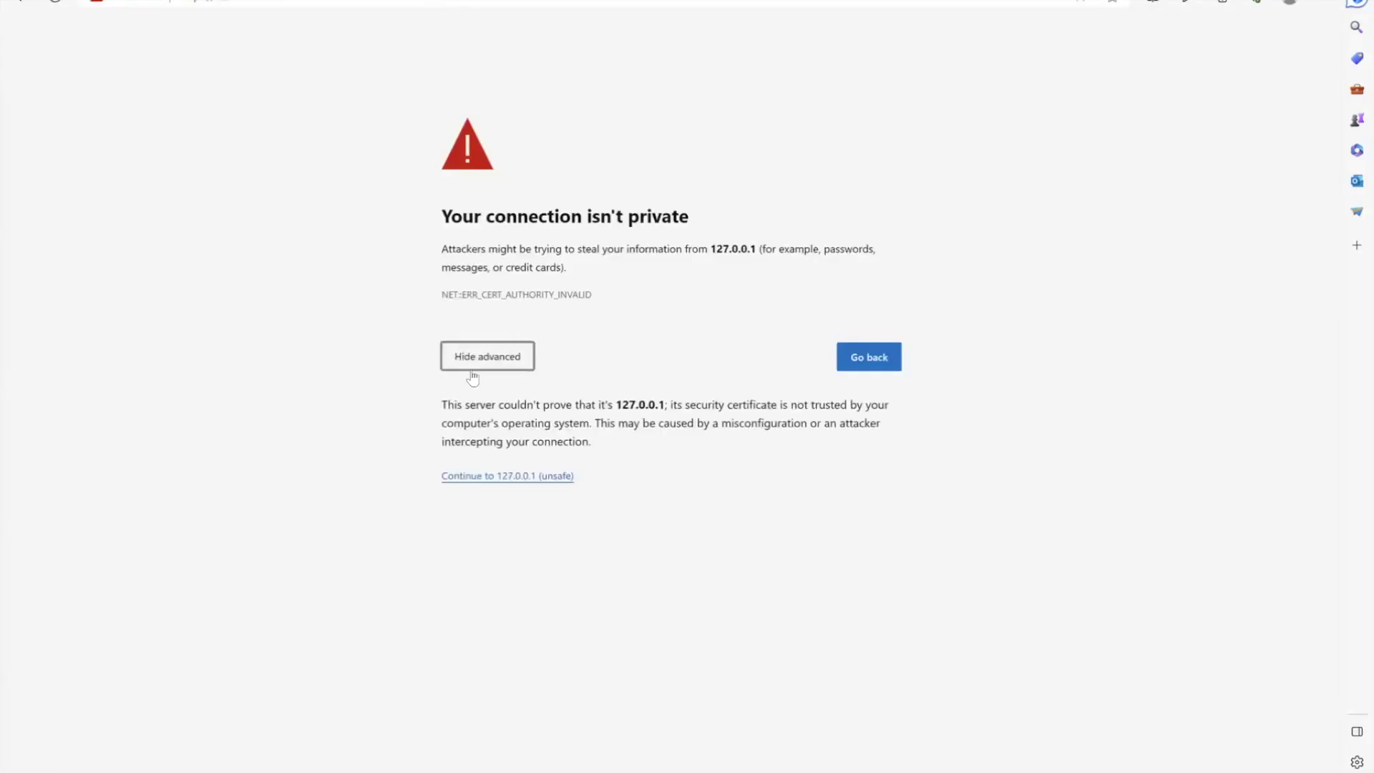
Proceed past the certificate warning and sign in as admin with the account password
left_click(490, 477)
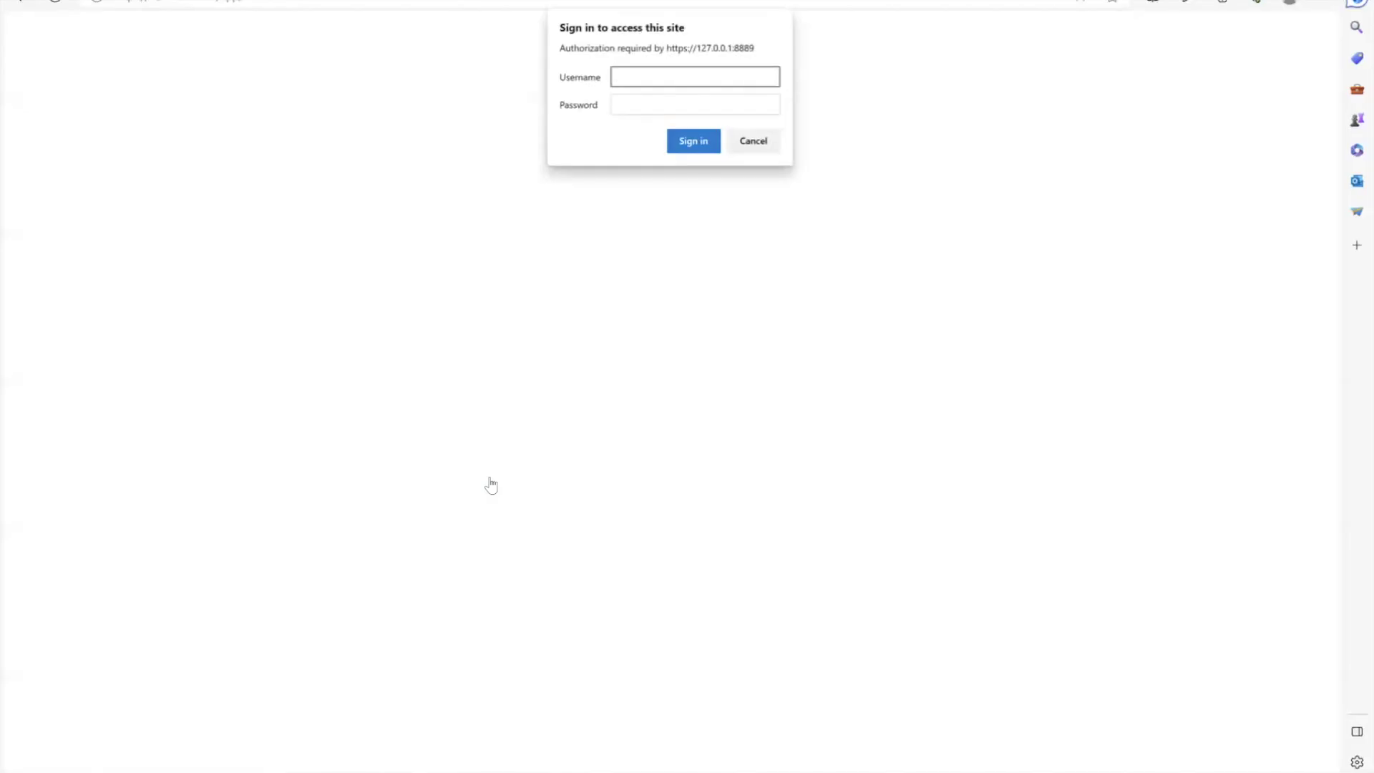
type("admin")
key("Tab")
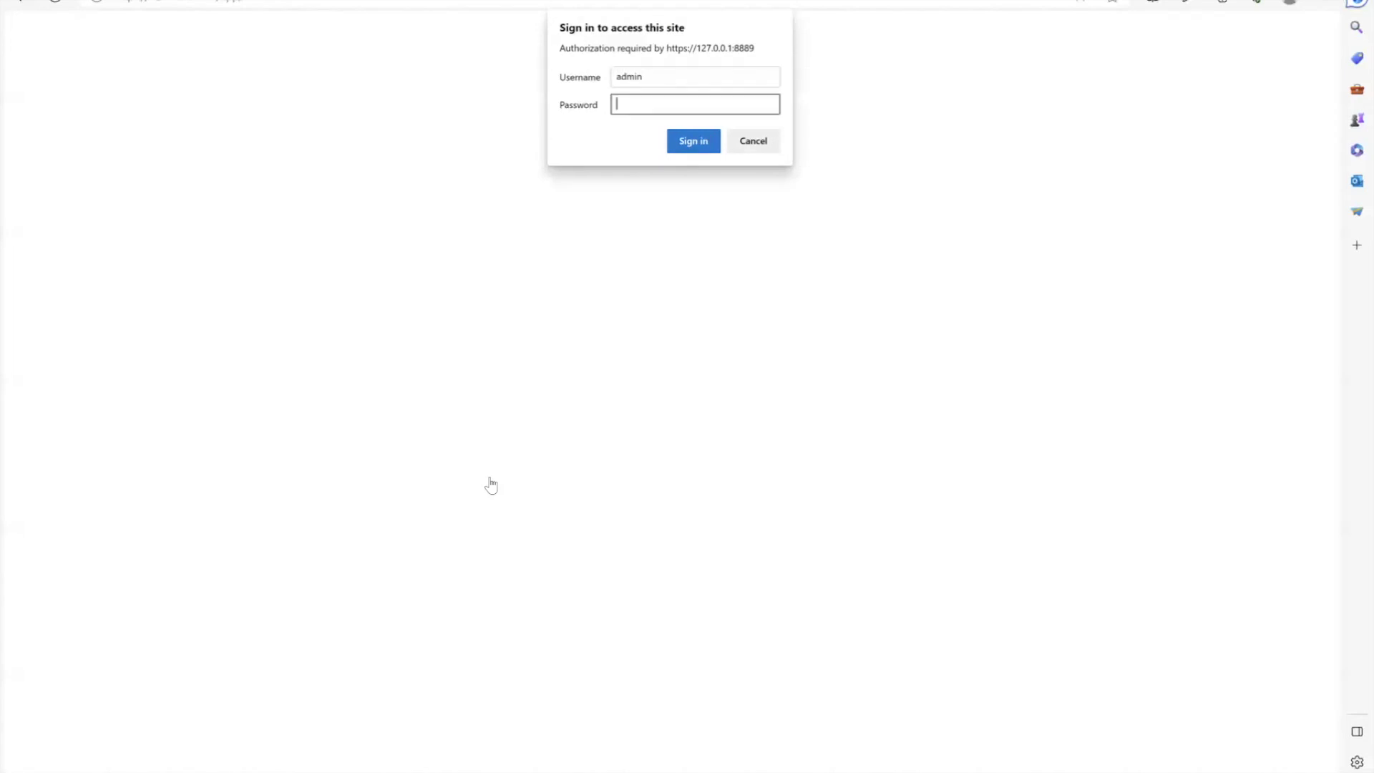
type("••••••••")
key("Return")
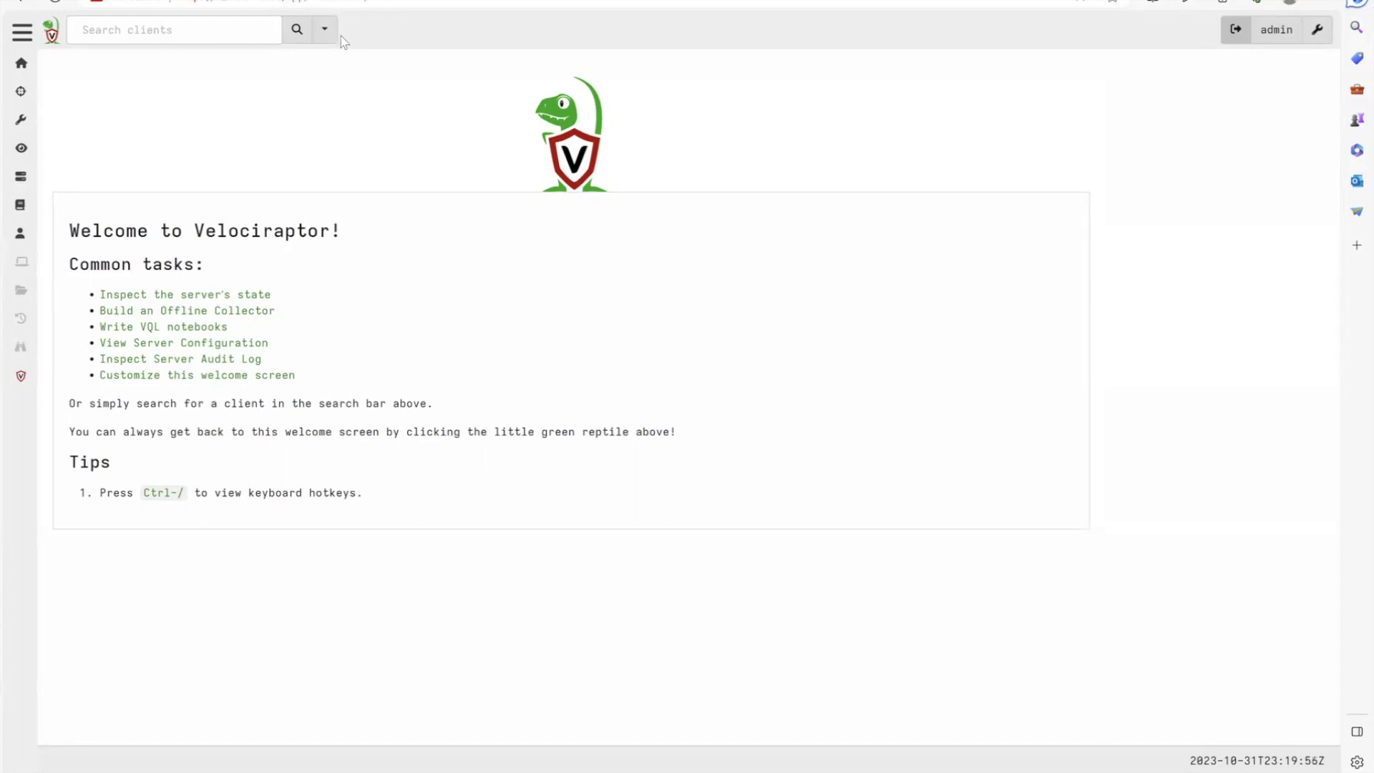
Expand the sidebar and open Documentation, loading docs.velociraptor.app
left_click(22, 32)
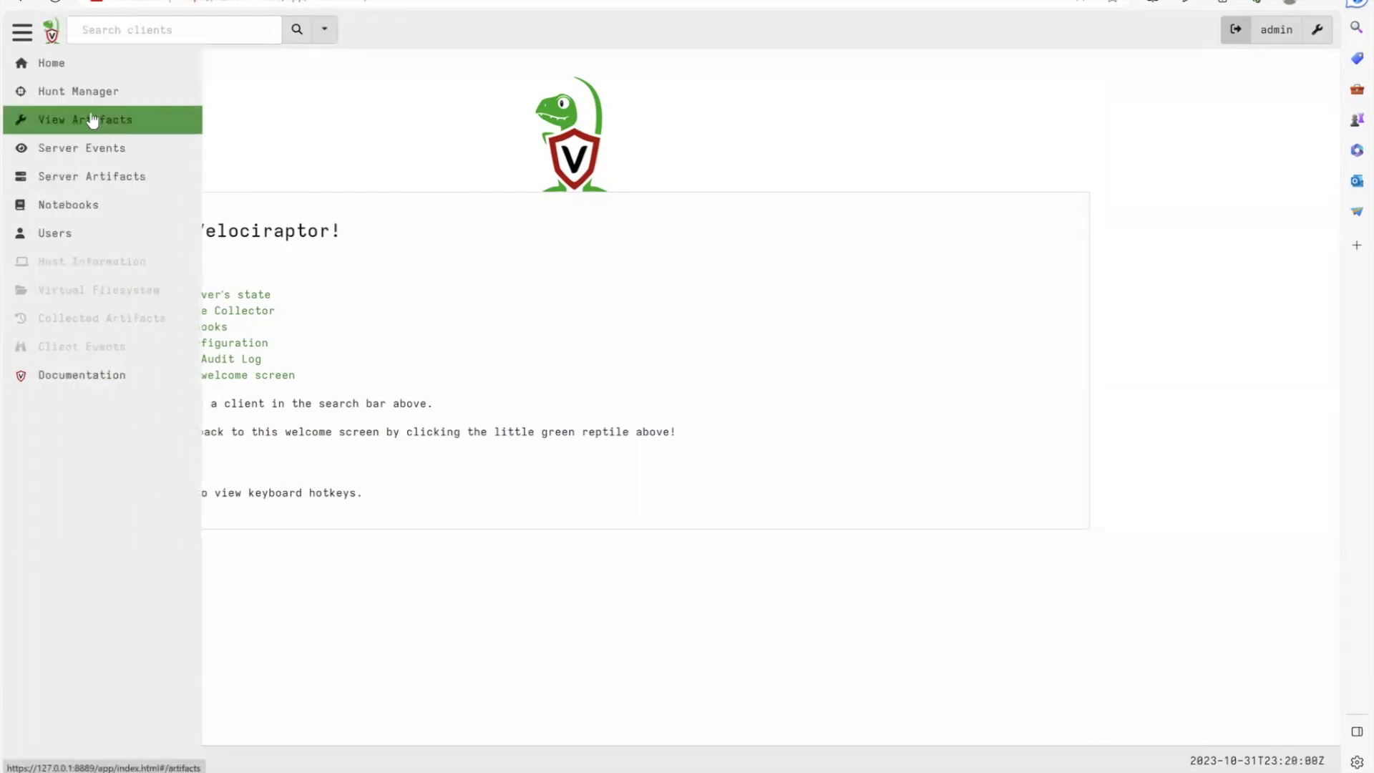
left_click(84, 382)
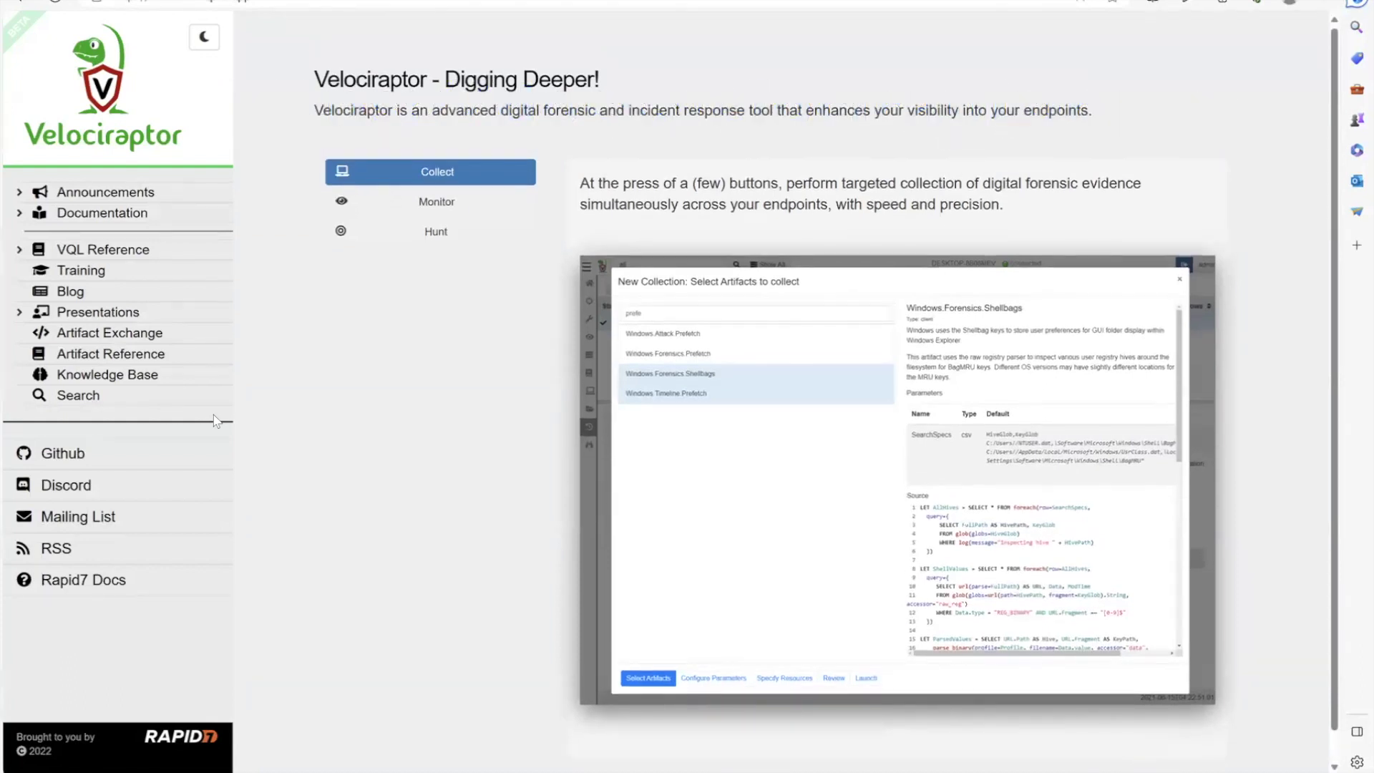
Browse the Documentation, VQL Reference, Knowledge Base and Artifact Exchange pages, then return to the console tab
left_click(130, 215)
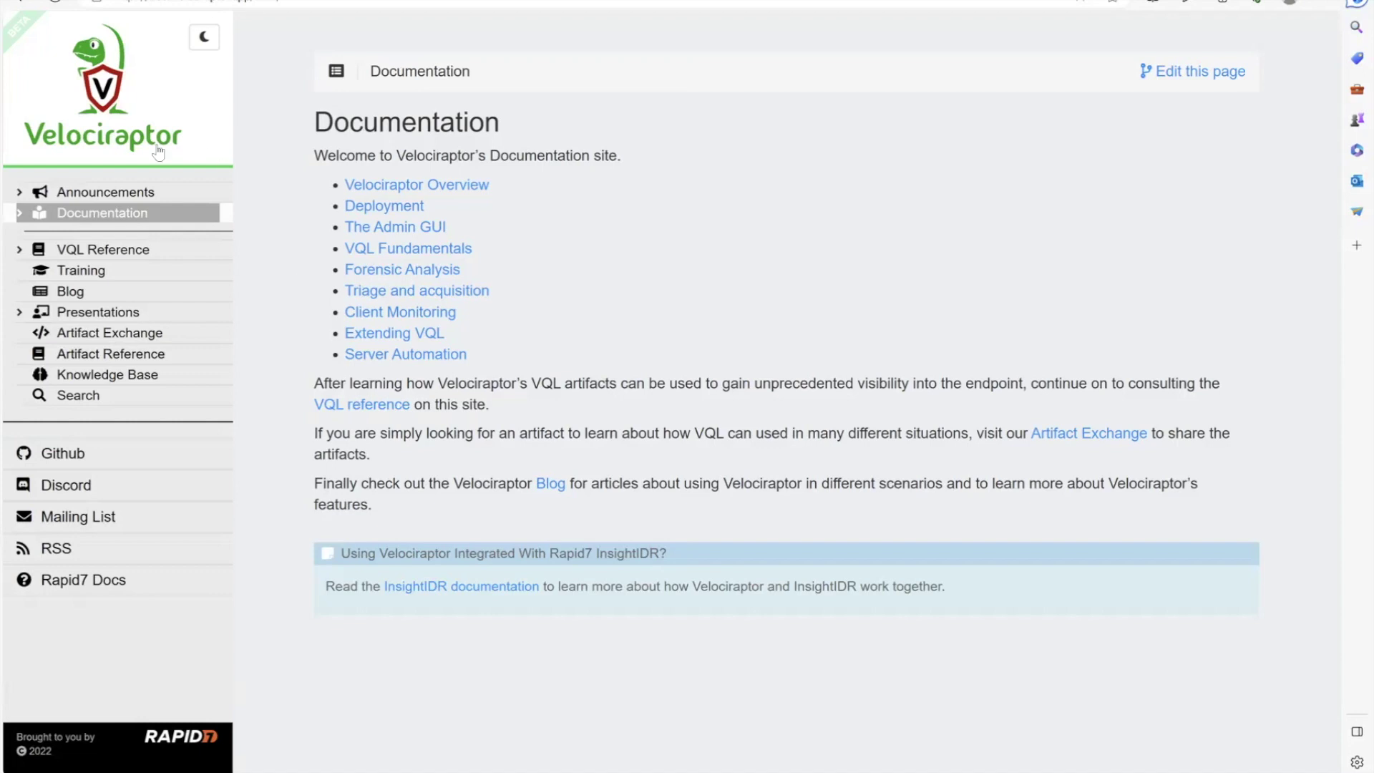
left_click(81, 252)
left_click(77, 251)
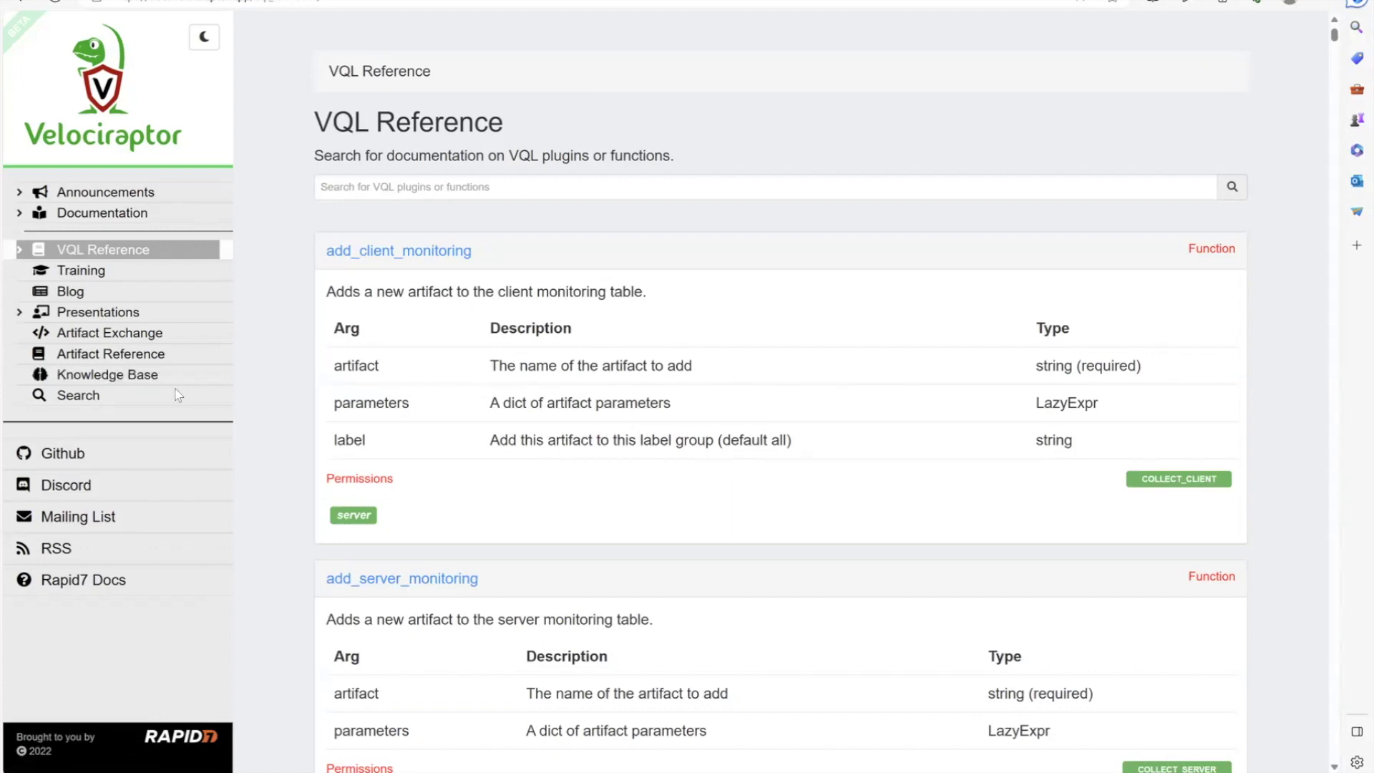
left_click(107, 382)
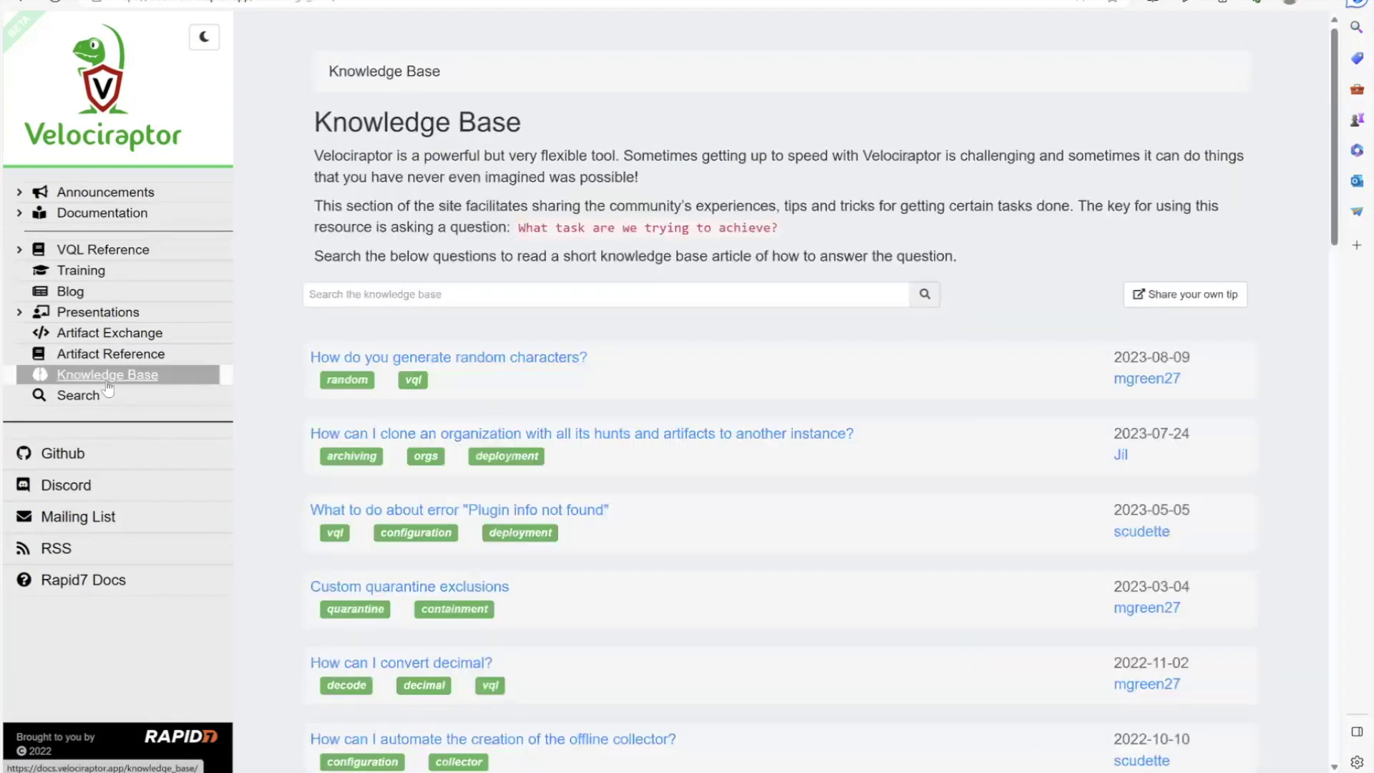
left_click(121, 334)
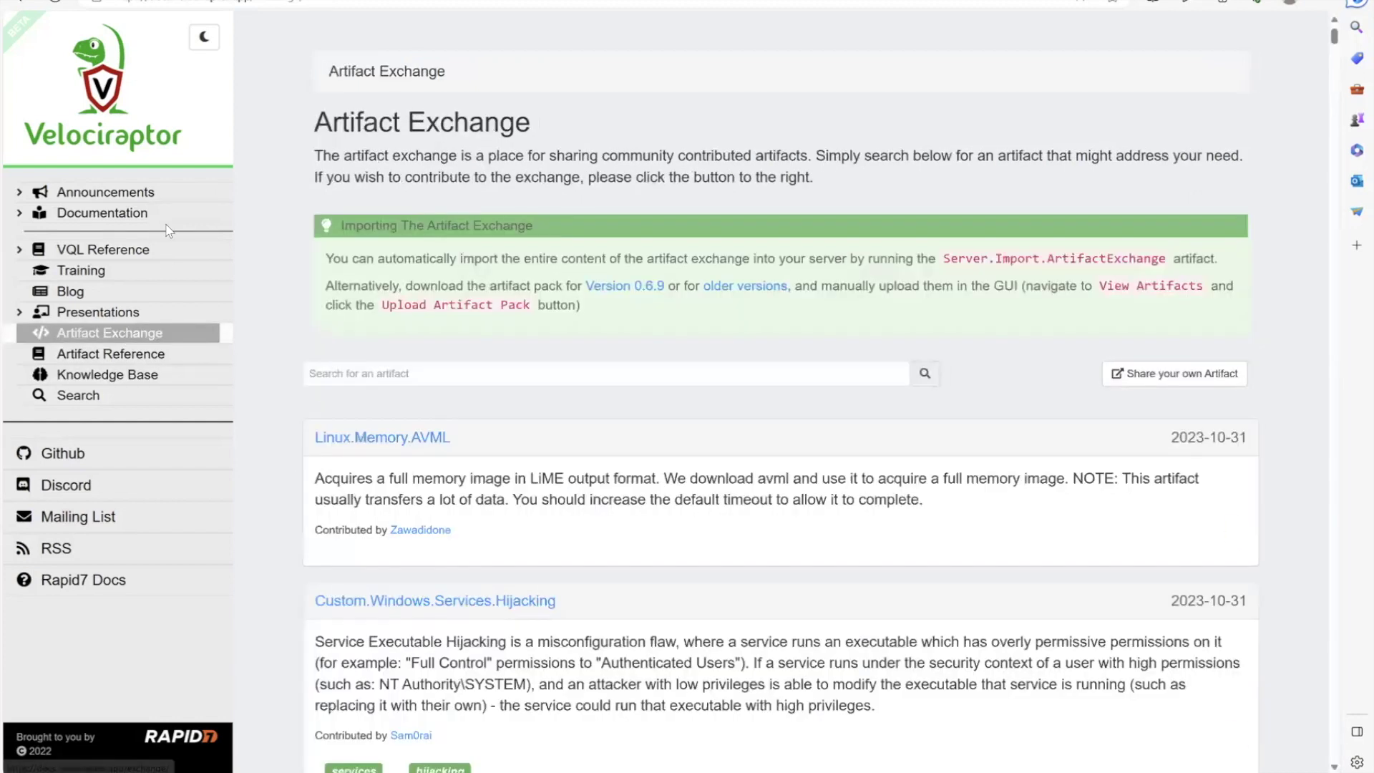
key("ctrl+shift+Tab")
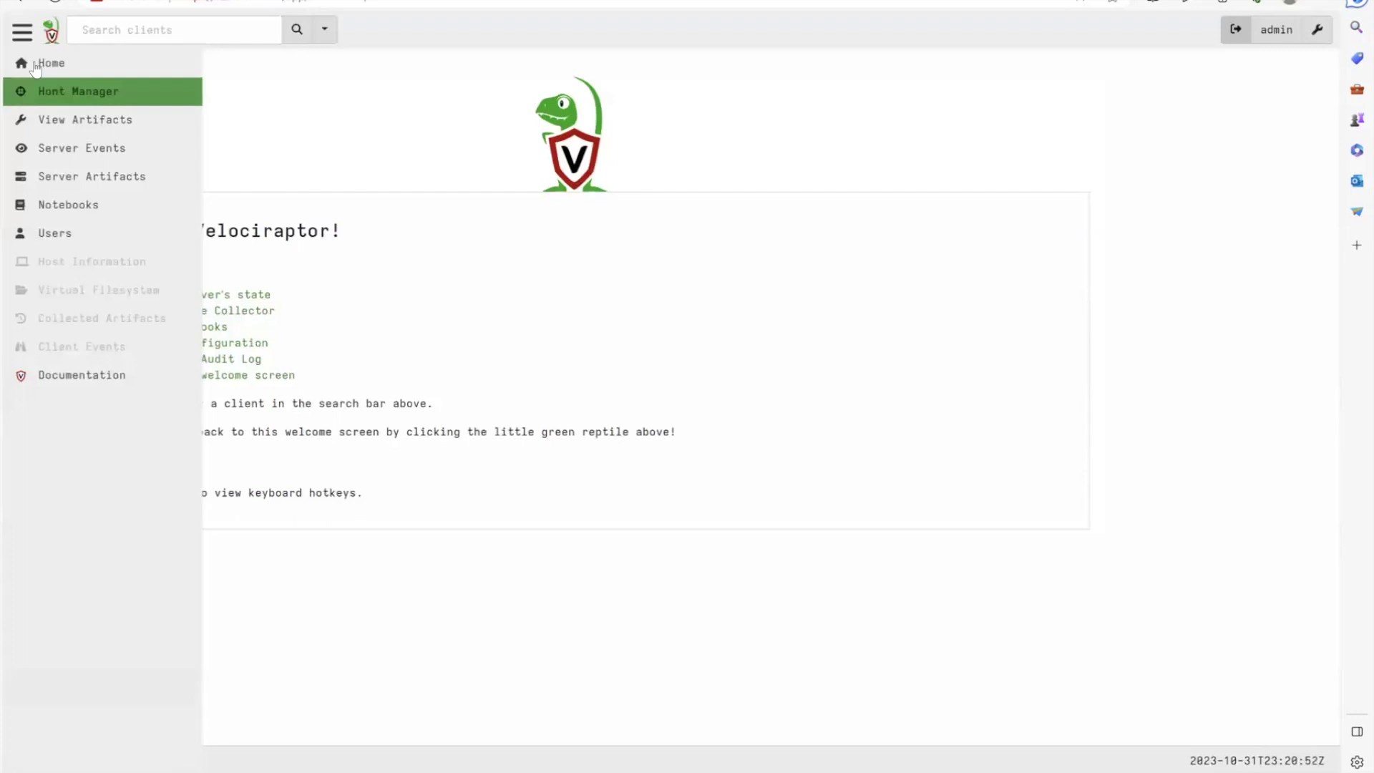
Collapse the sidebar, list all enrolled clients and open Win11SecureBoot's overview
left_click(23, 32)
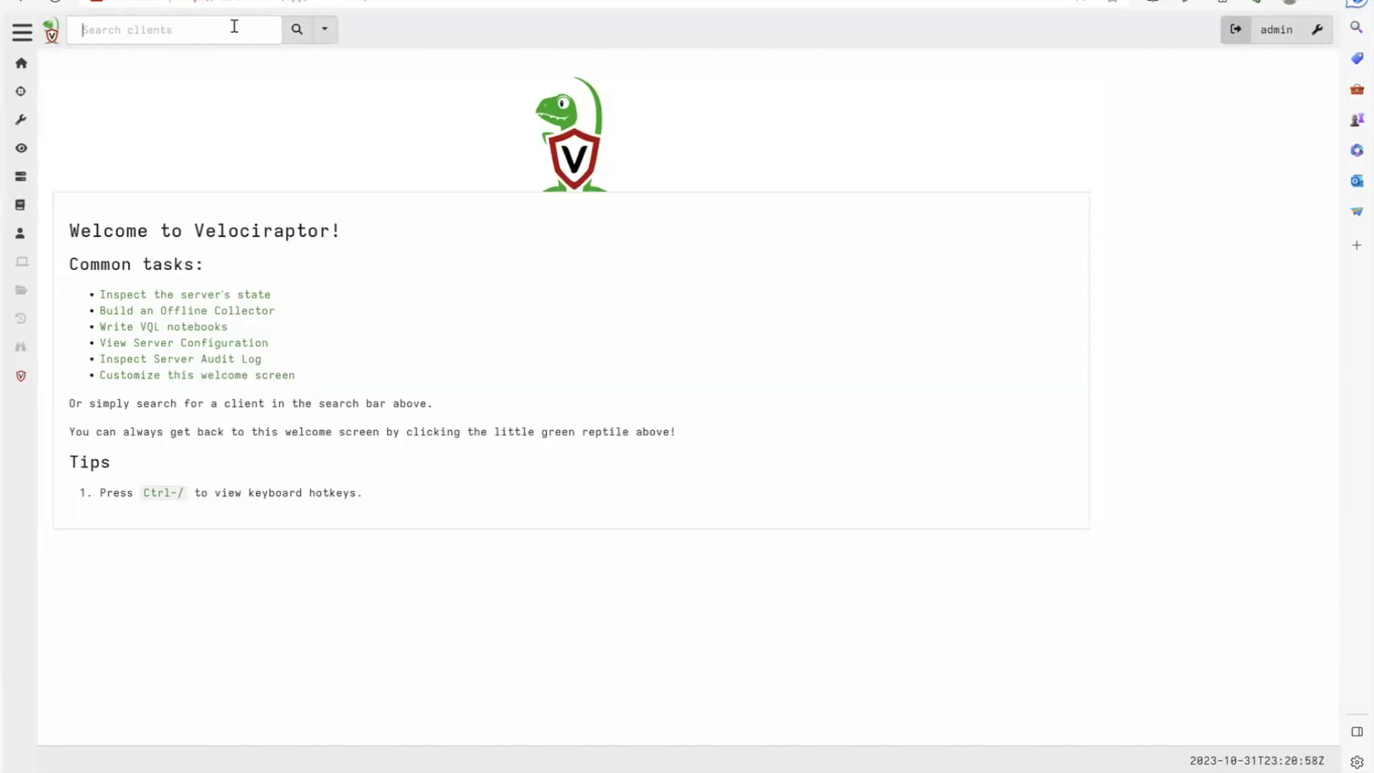
left_click(288, 35)
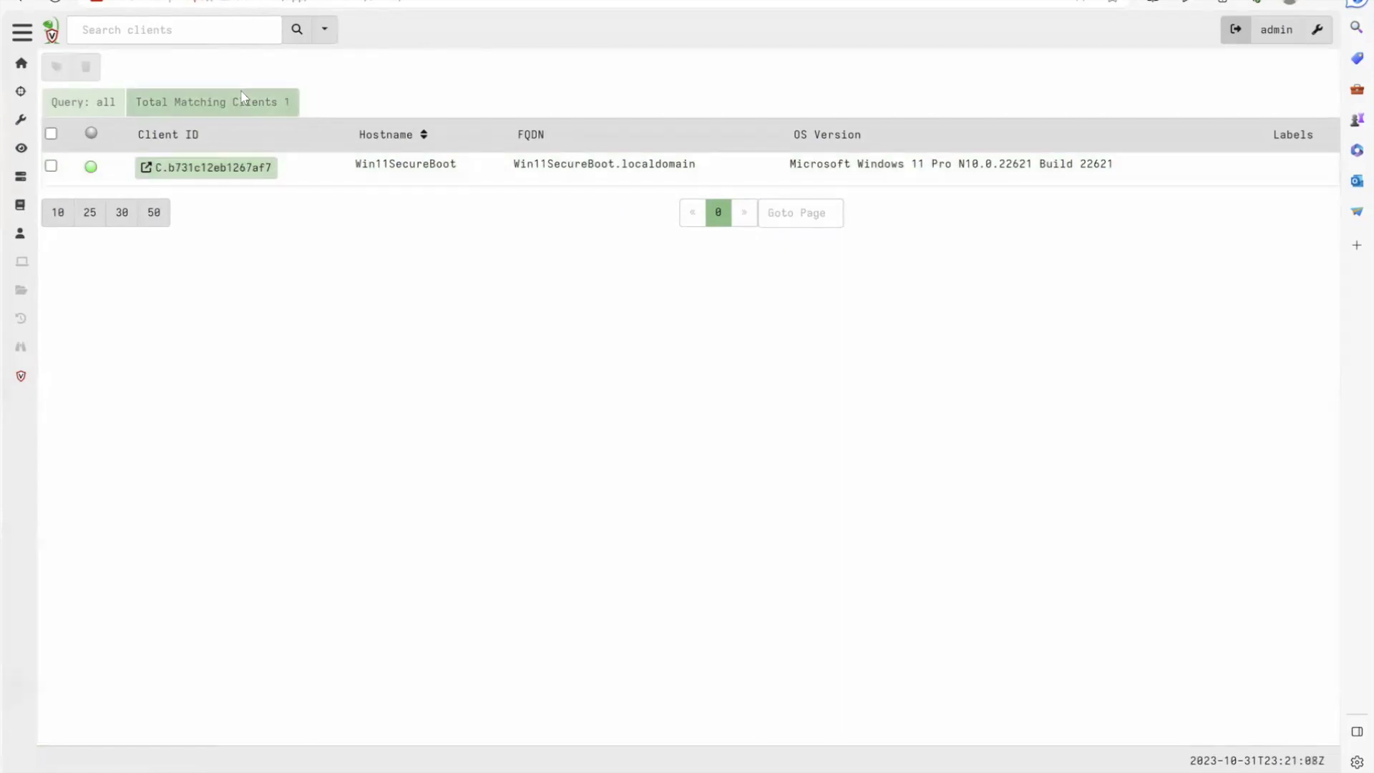
left_click(219, 38)
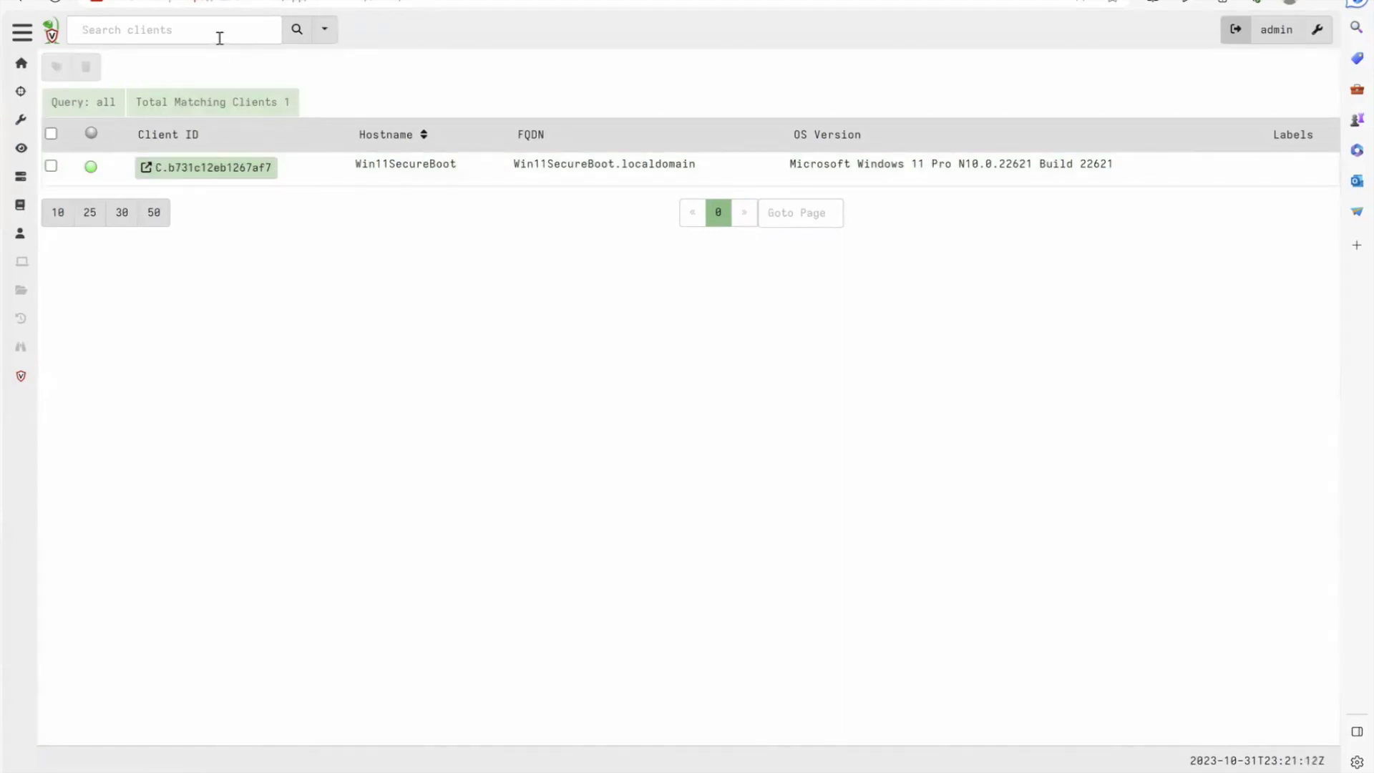
type("labl")
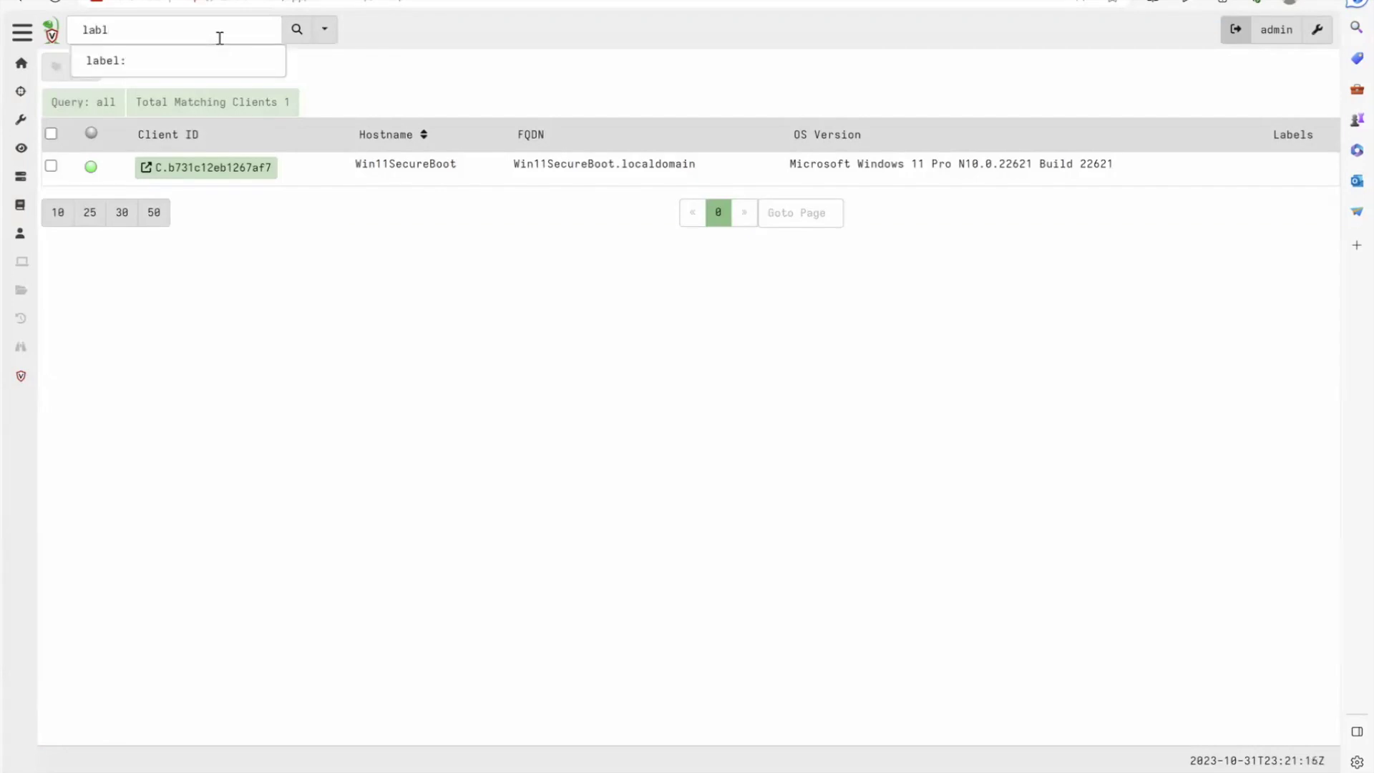
key("BackSpace")
key("BackSpace")
key("BackSpace")
key("BackSpace")
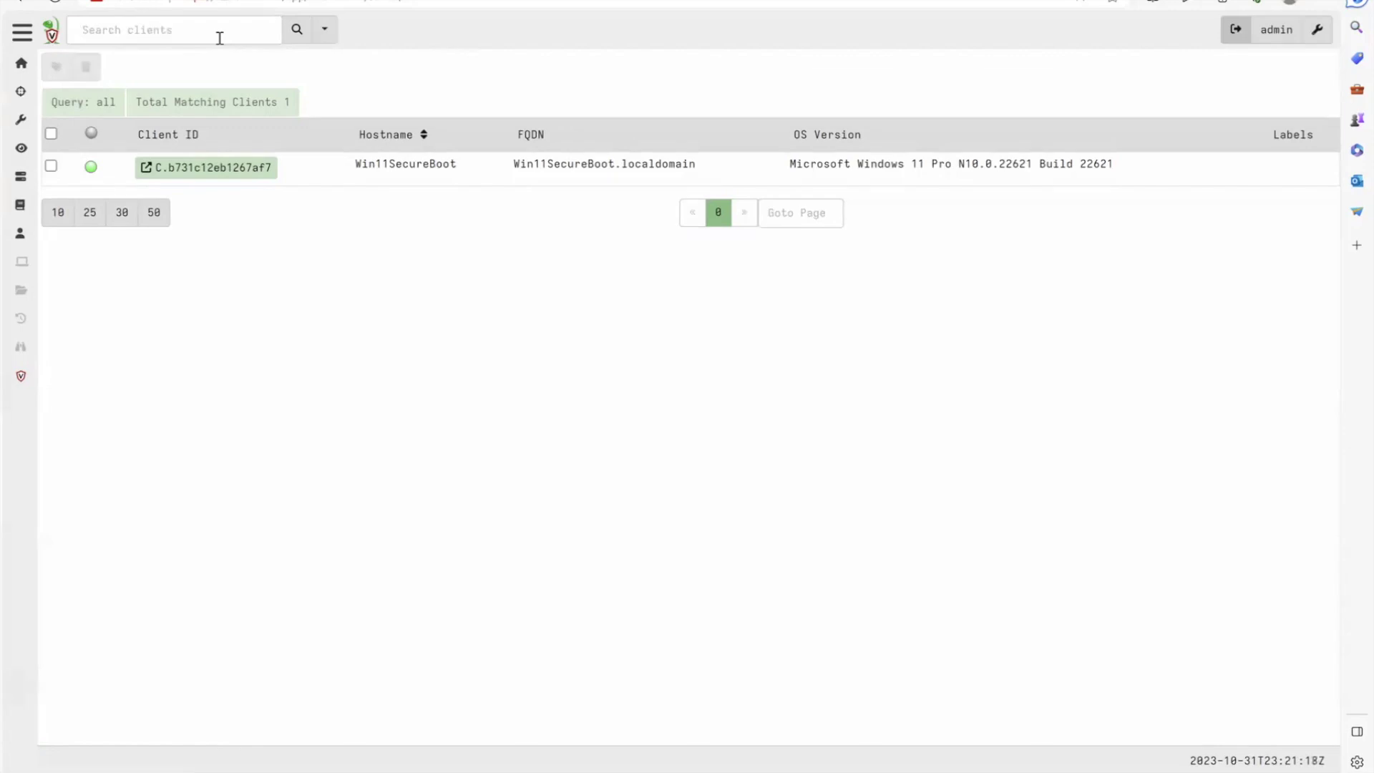
left_click(227, 169)
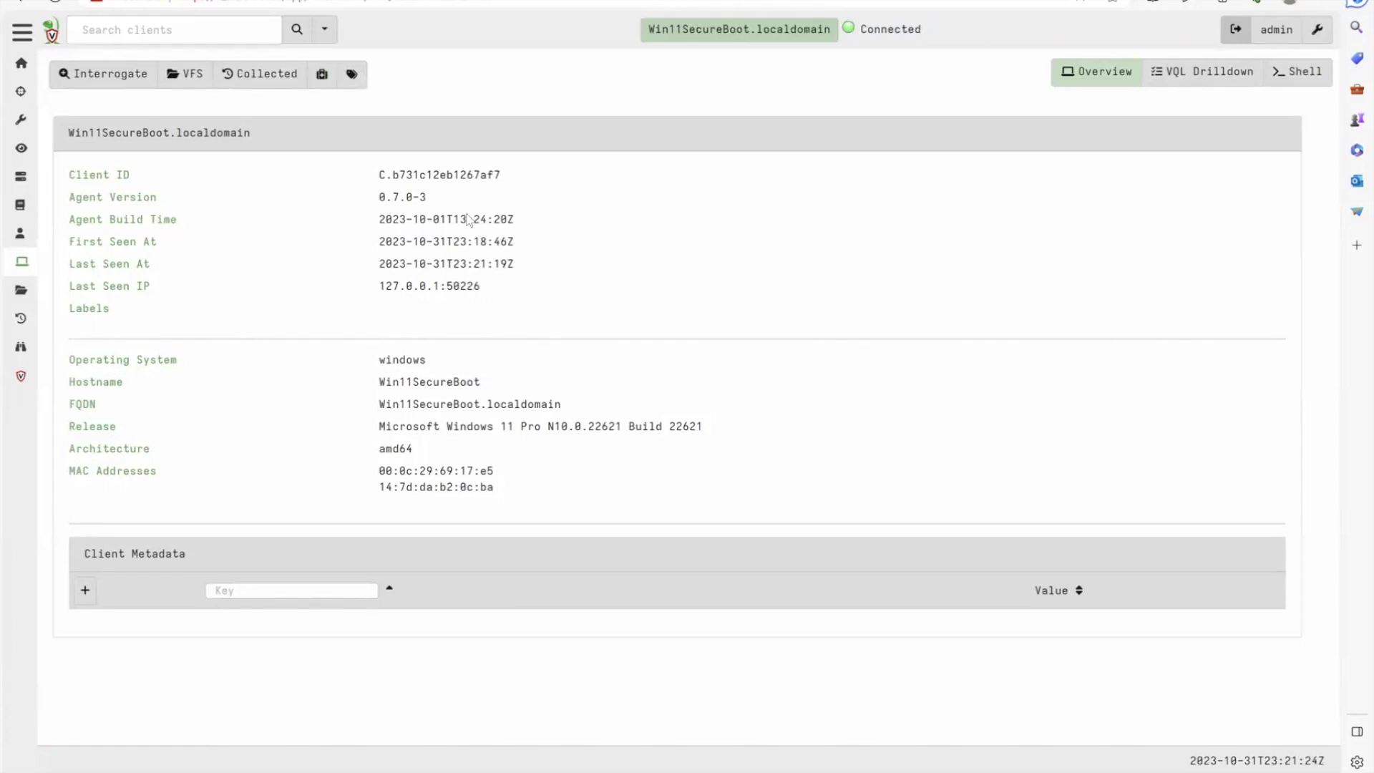
left_click(353, 76)
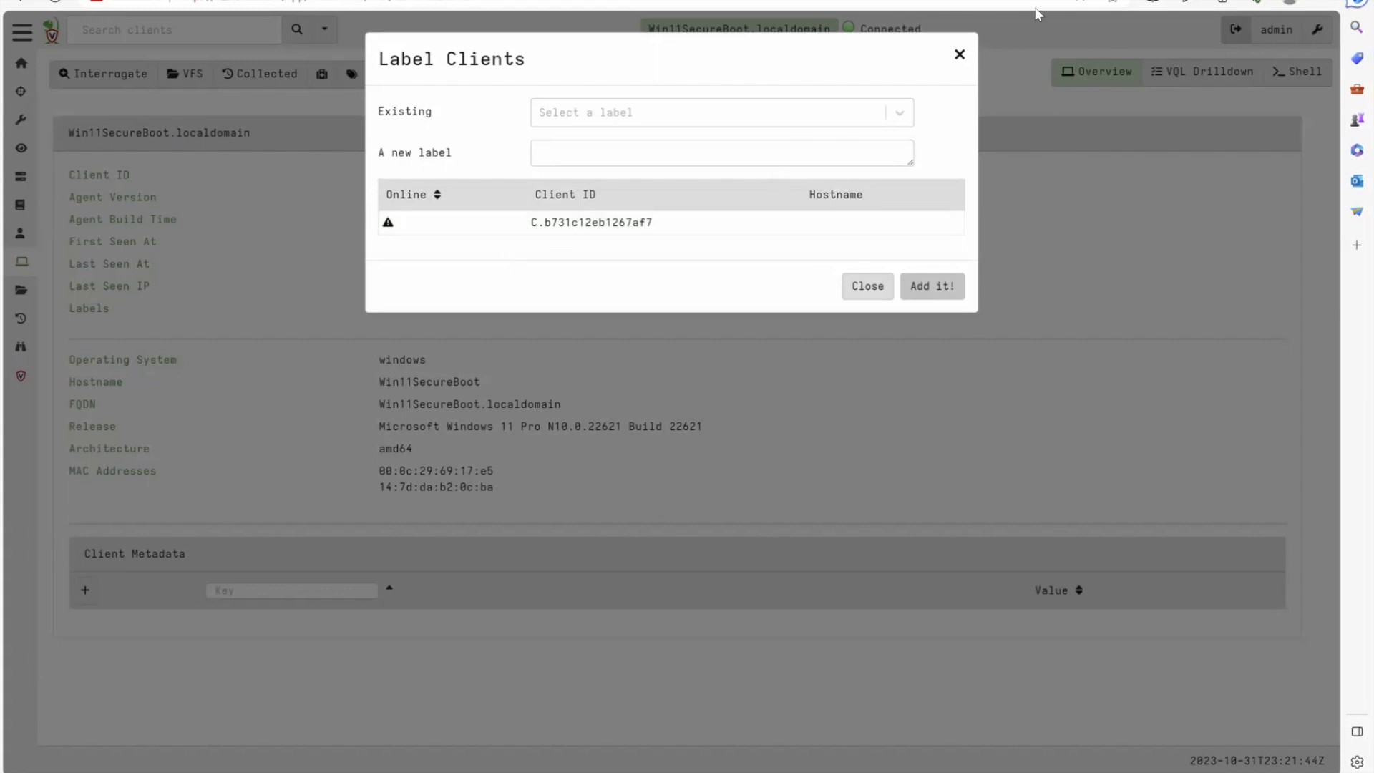
left_click(958, 55)
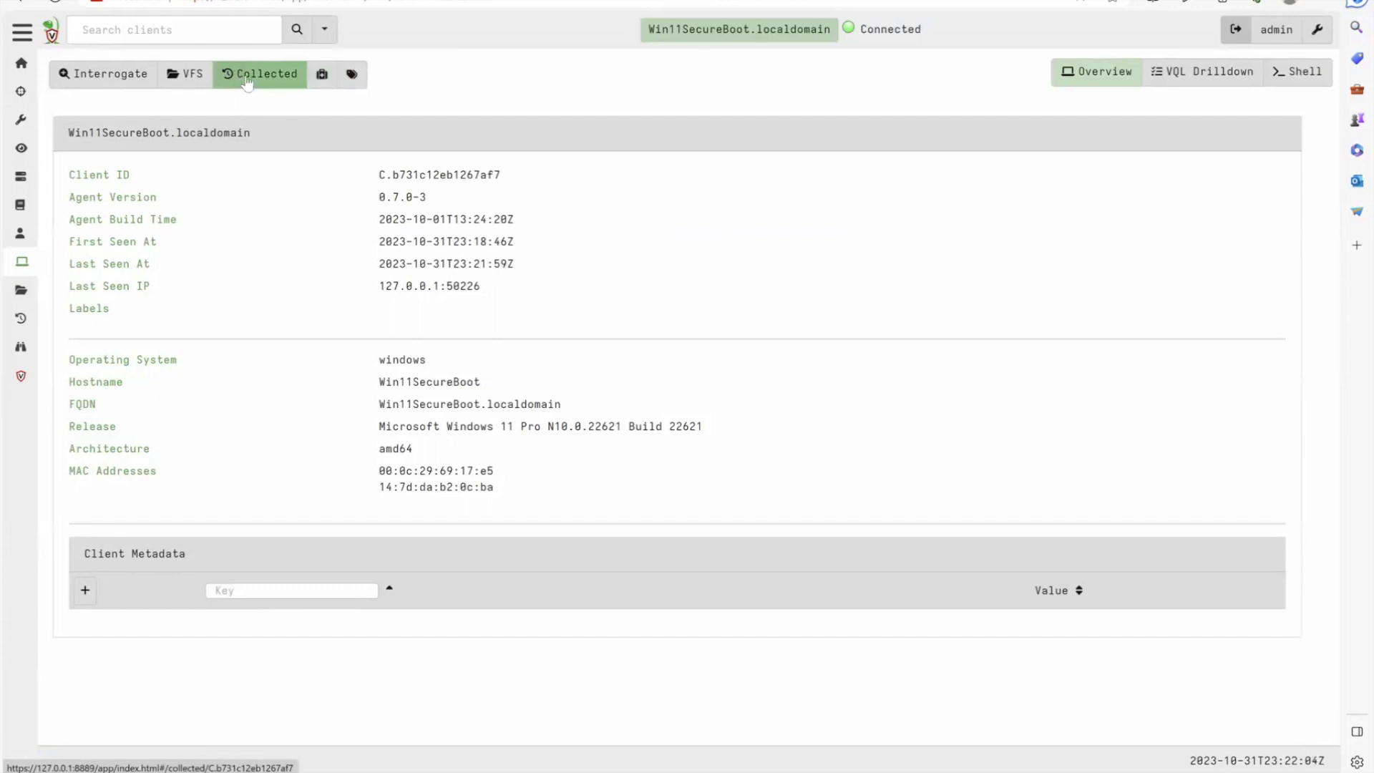
Open the client's VFS and refresh the auto folder listing
left_click(178, 82)
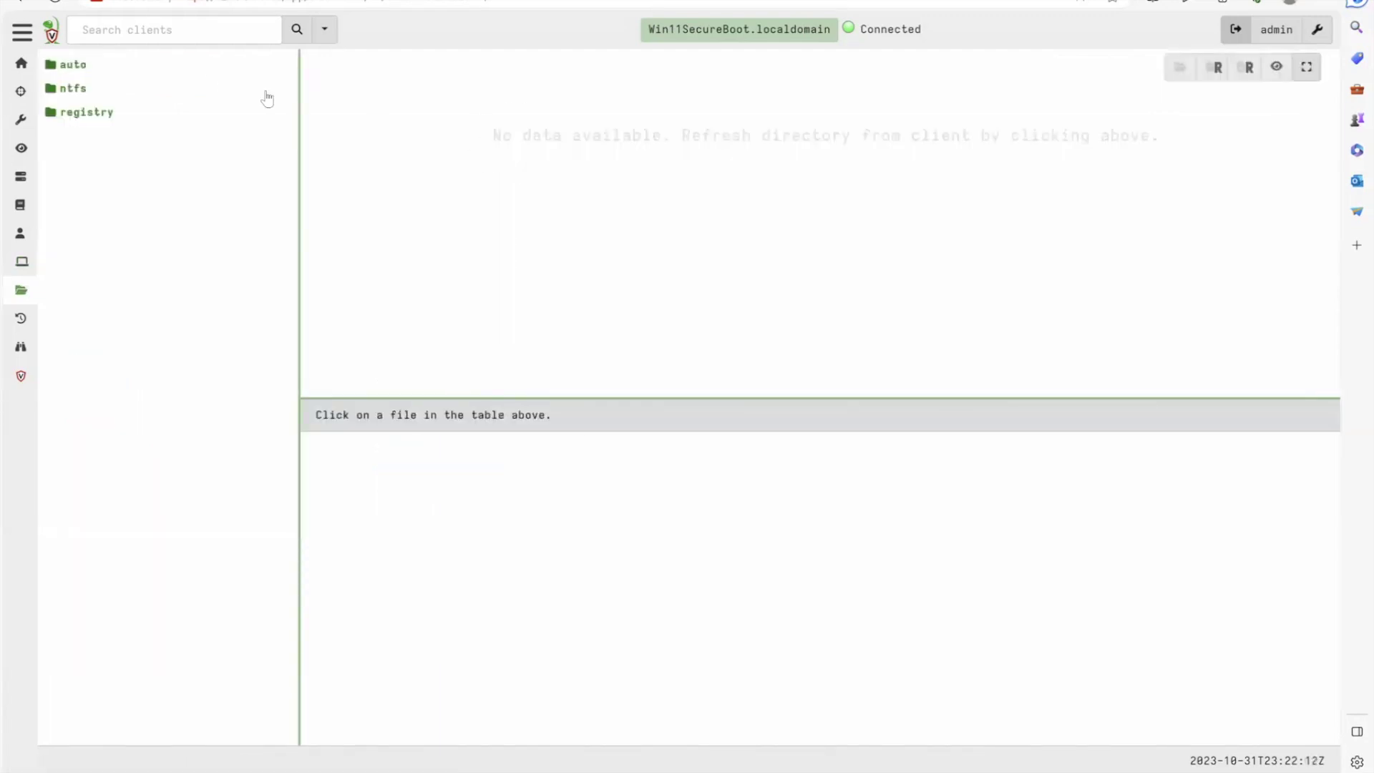
left_click(75, 70)
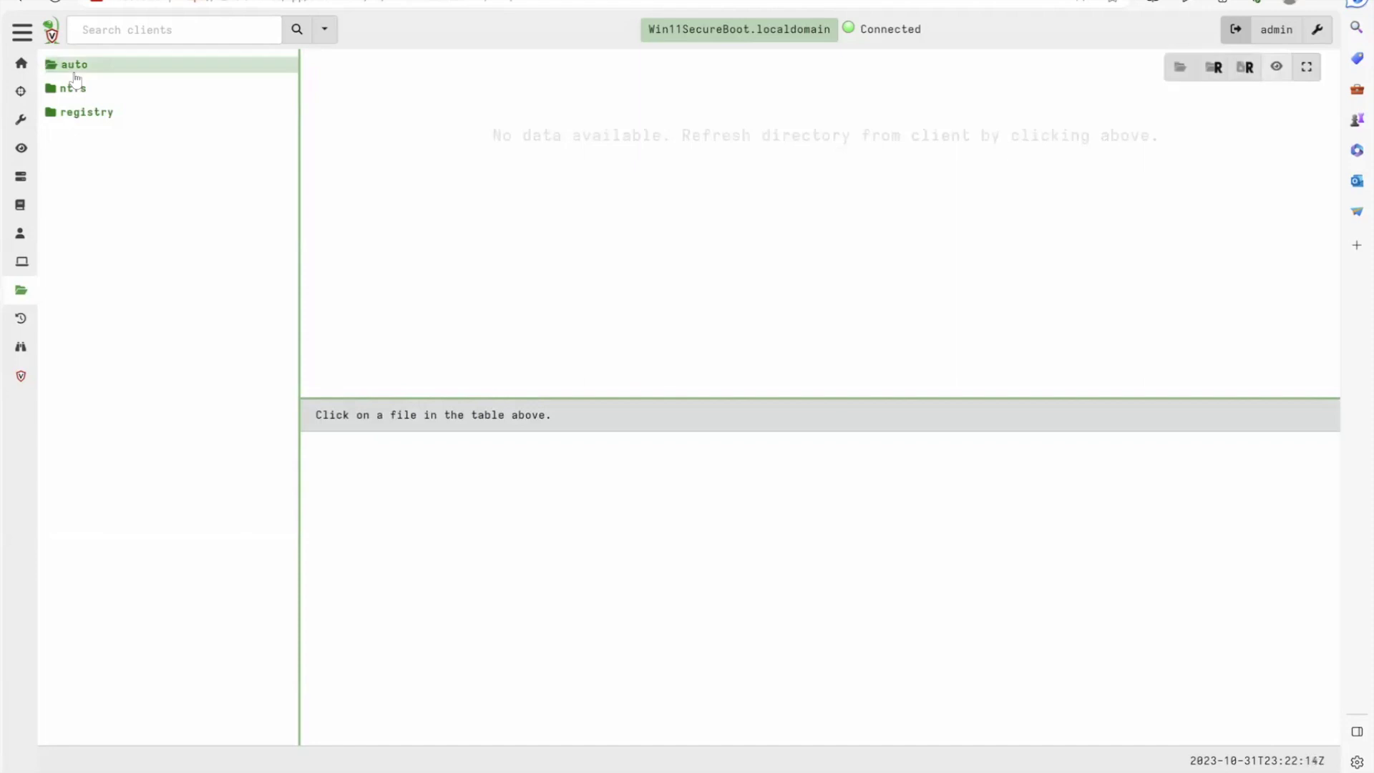
left_click(1174, 74)
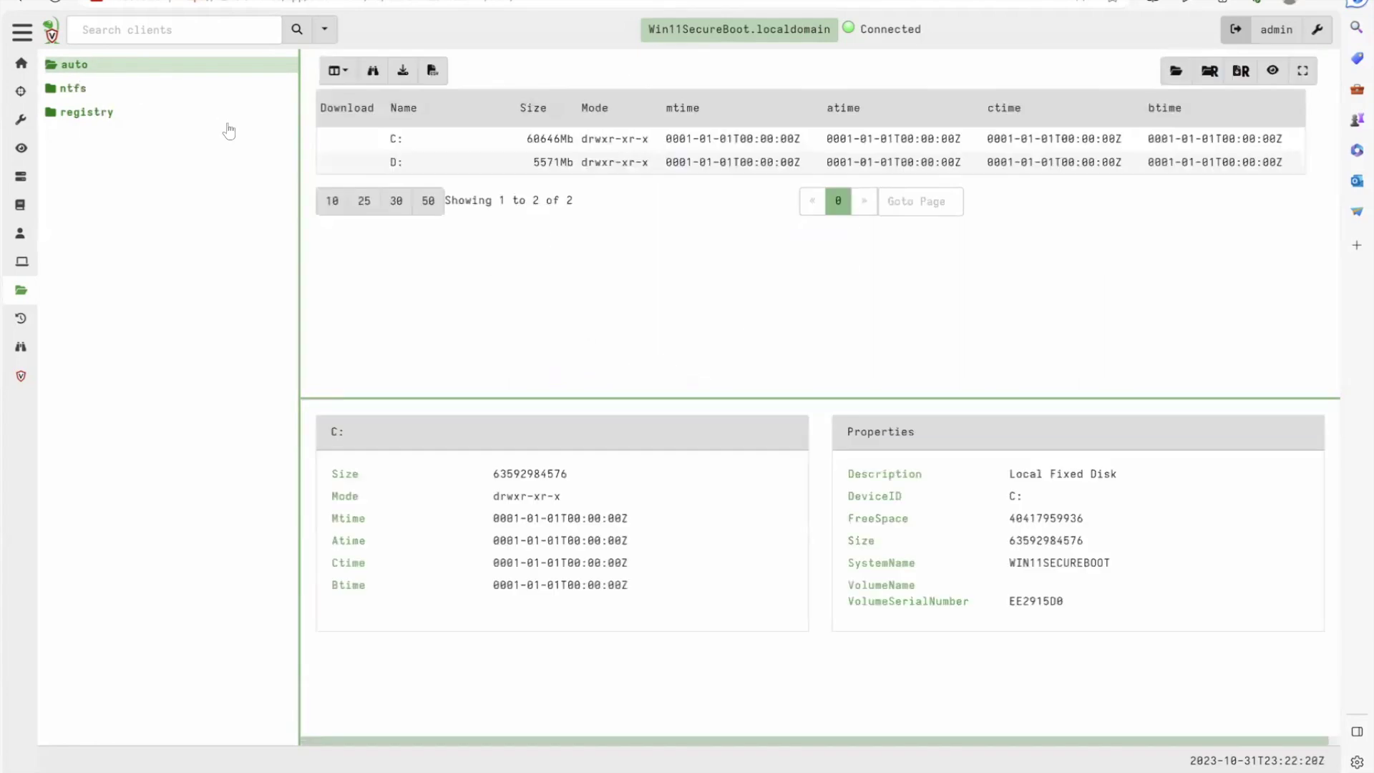
Refresh the C: drive listing, show 50 entries per page, then select the ntfs folder
left_click(59, 71)
left_click(63, 80)
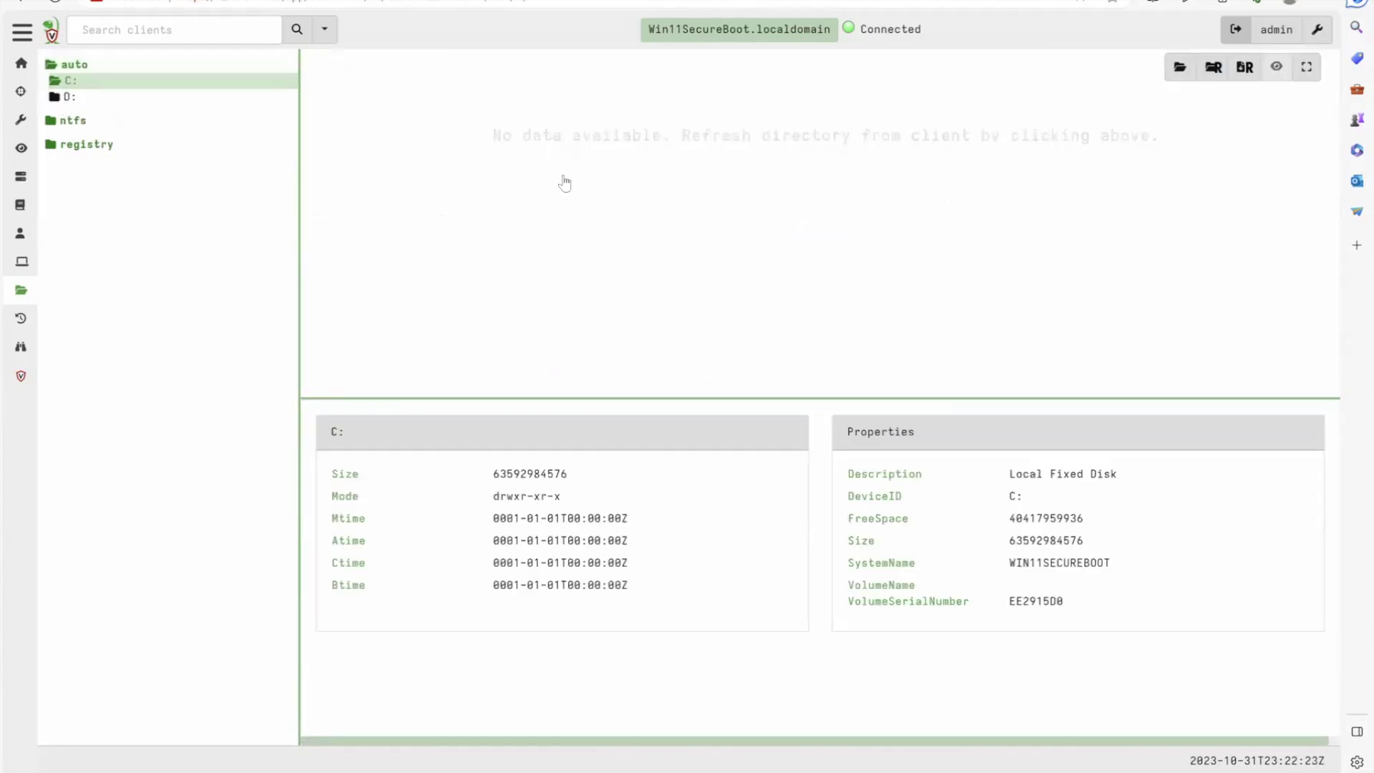
left_click(1172, 72)
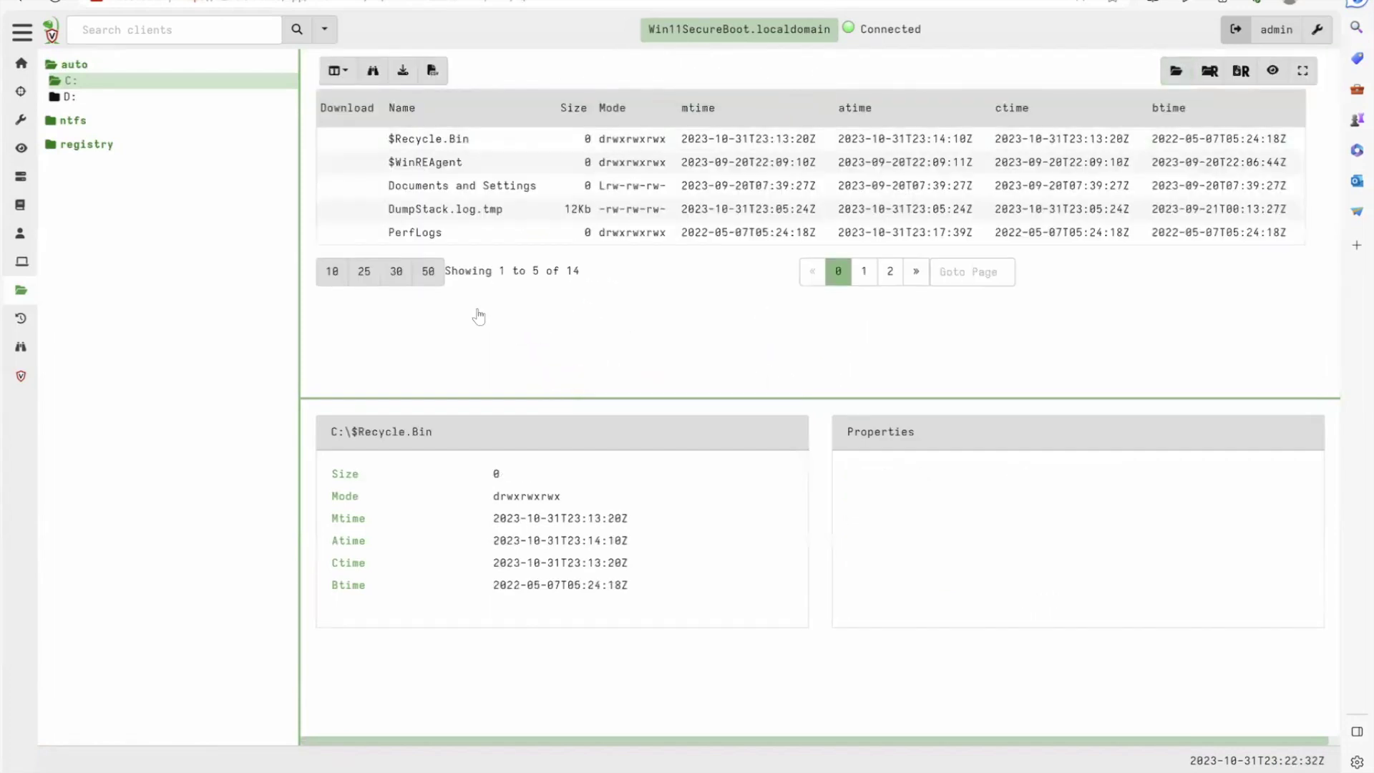
left_click(428, 272)
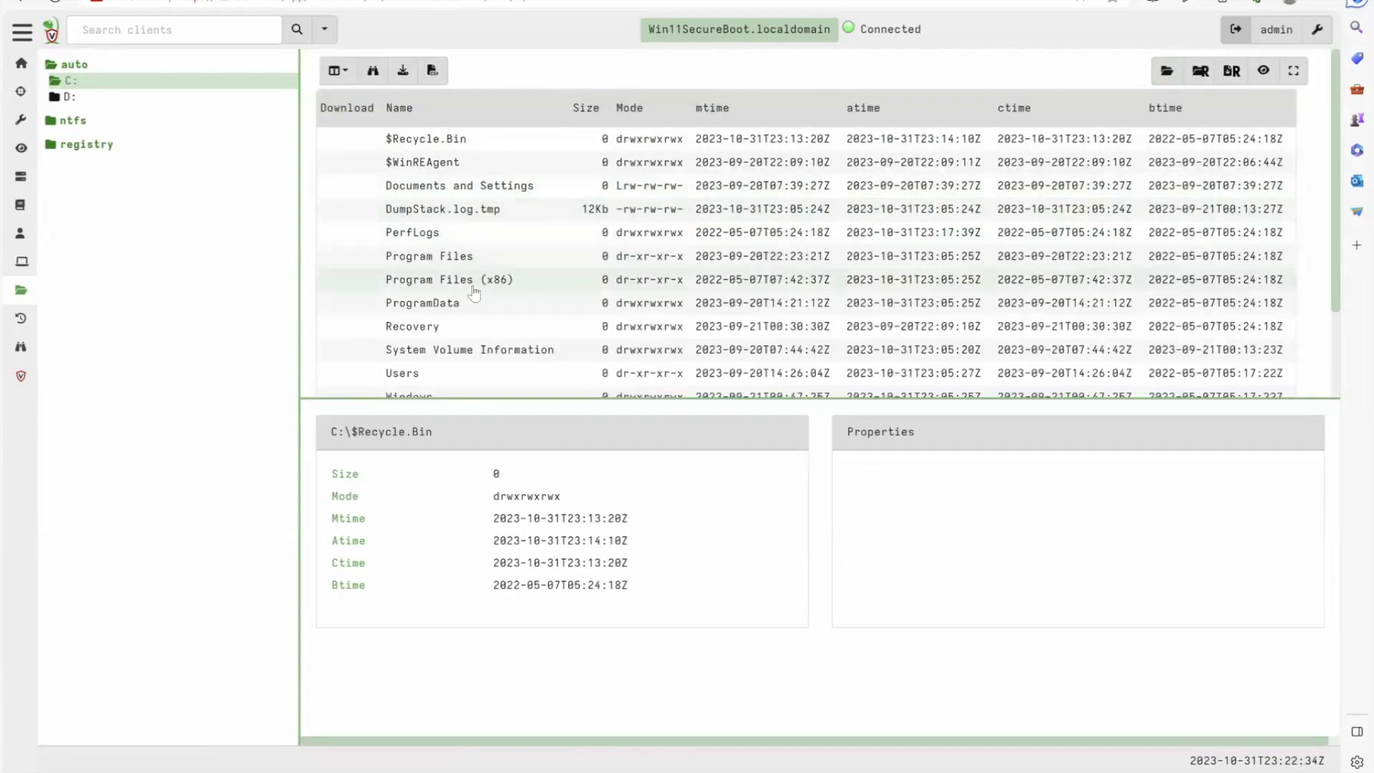
scroll(473, 290, "down", 3)
scroll(474, 292, "up", 3)
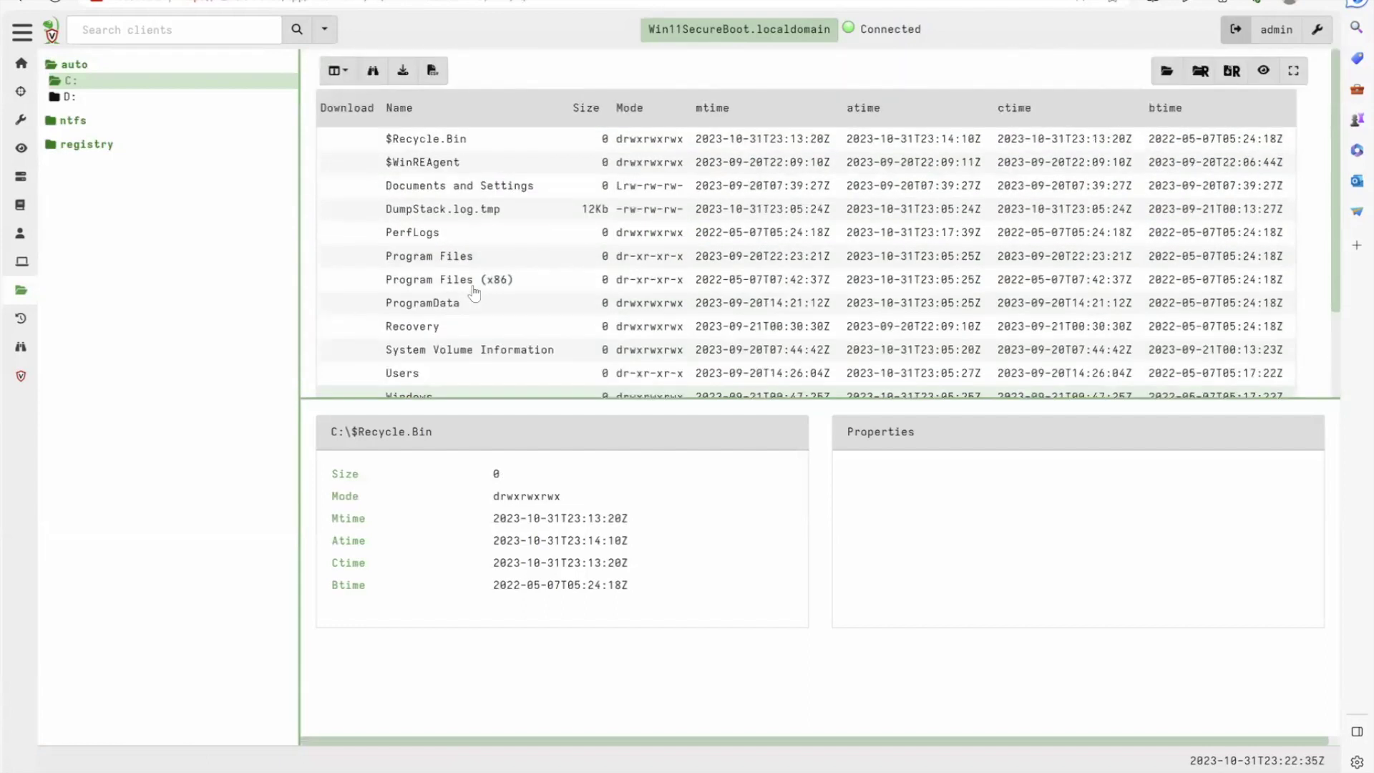
scroll(474, 292, "down", 3)
scroll(470, 292, "up", 3)
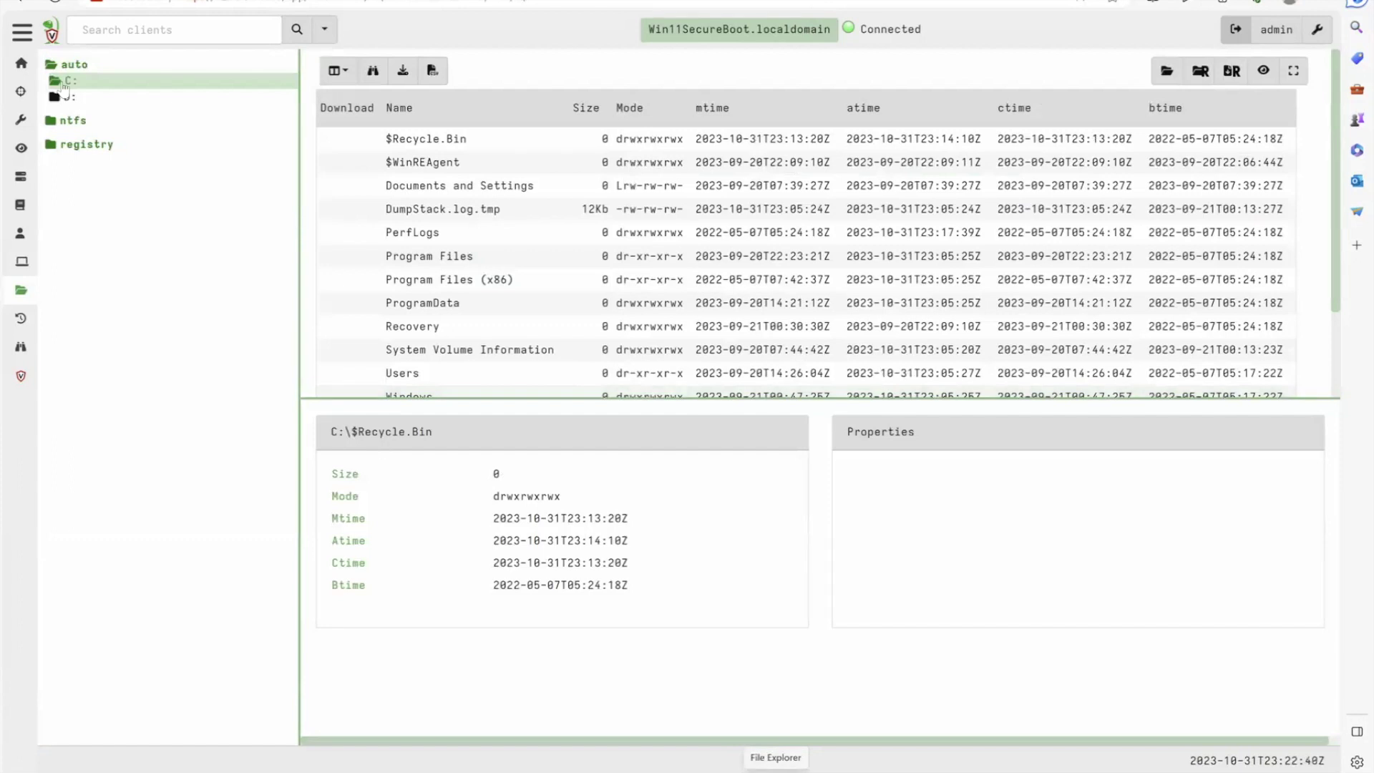
left_click(66, 74)
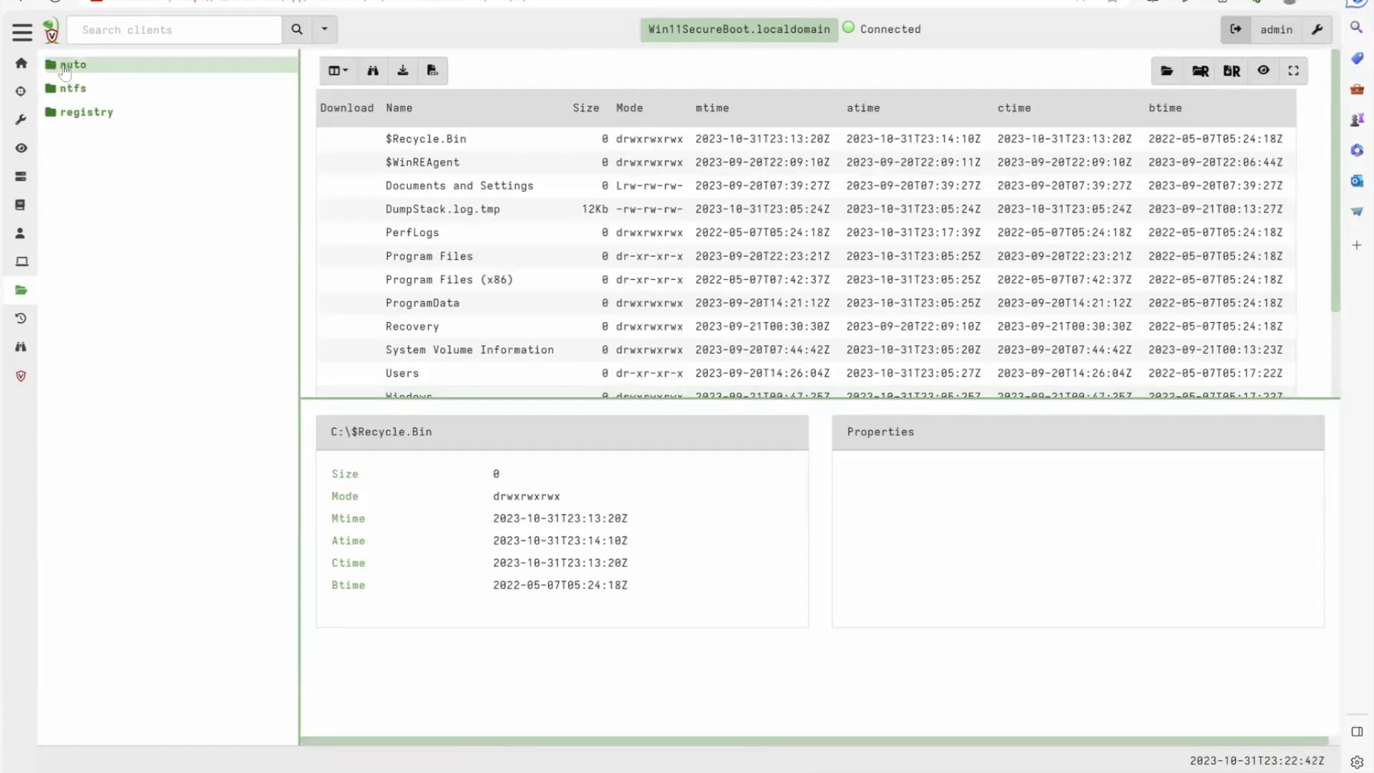
left_click(72, 89)
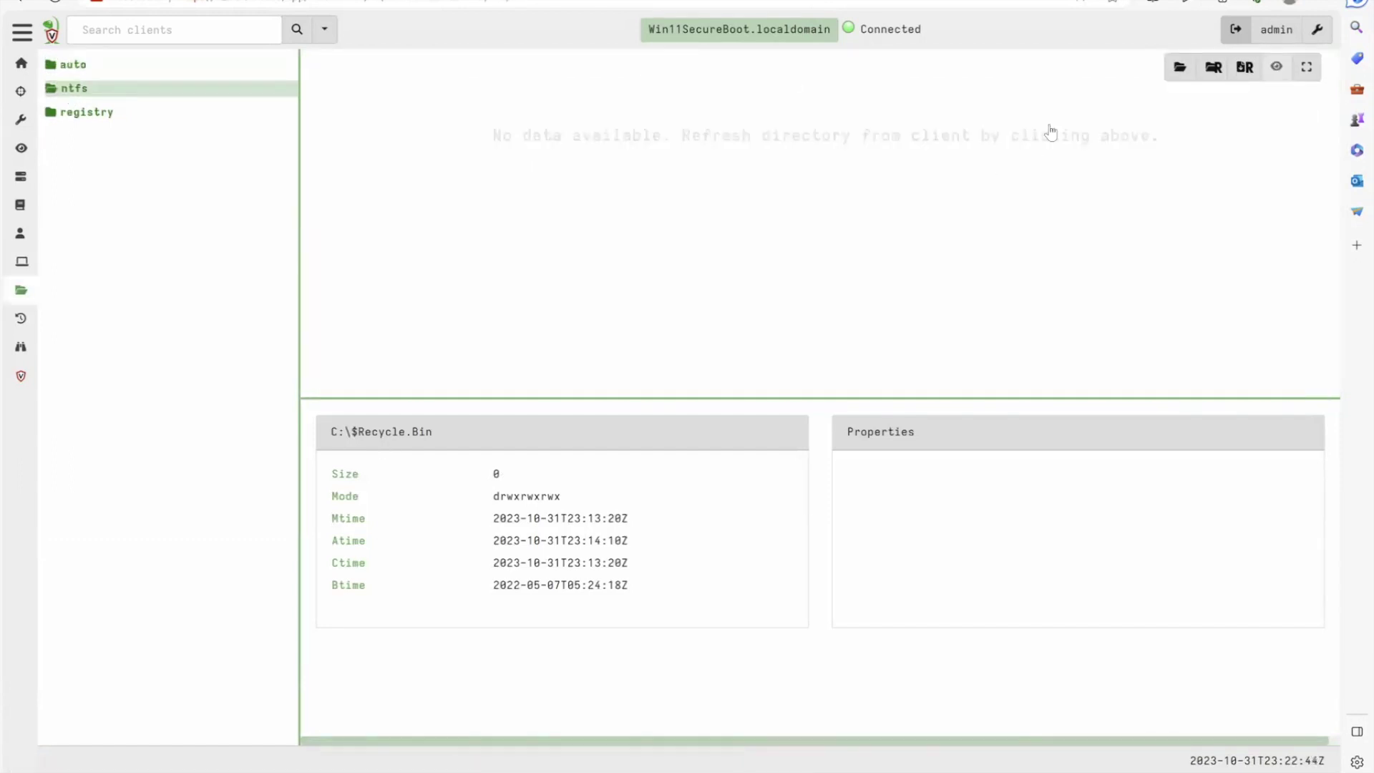
Refresh the ntfs listing and fetch the raw NTFS entries of the \\.\C: volume
left_click(1178, 78)
left_click(70, 91)
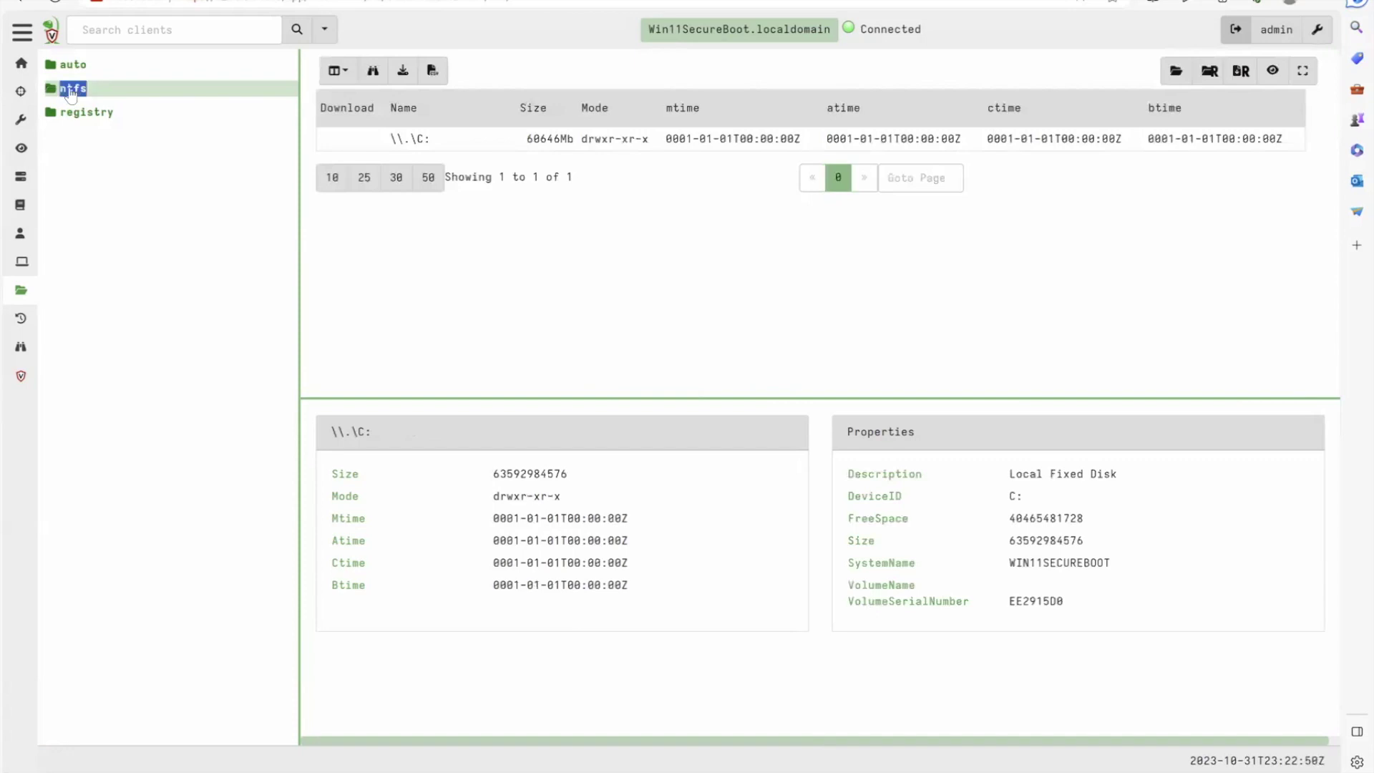
left_click(68, 107)
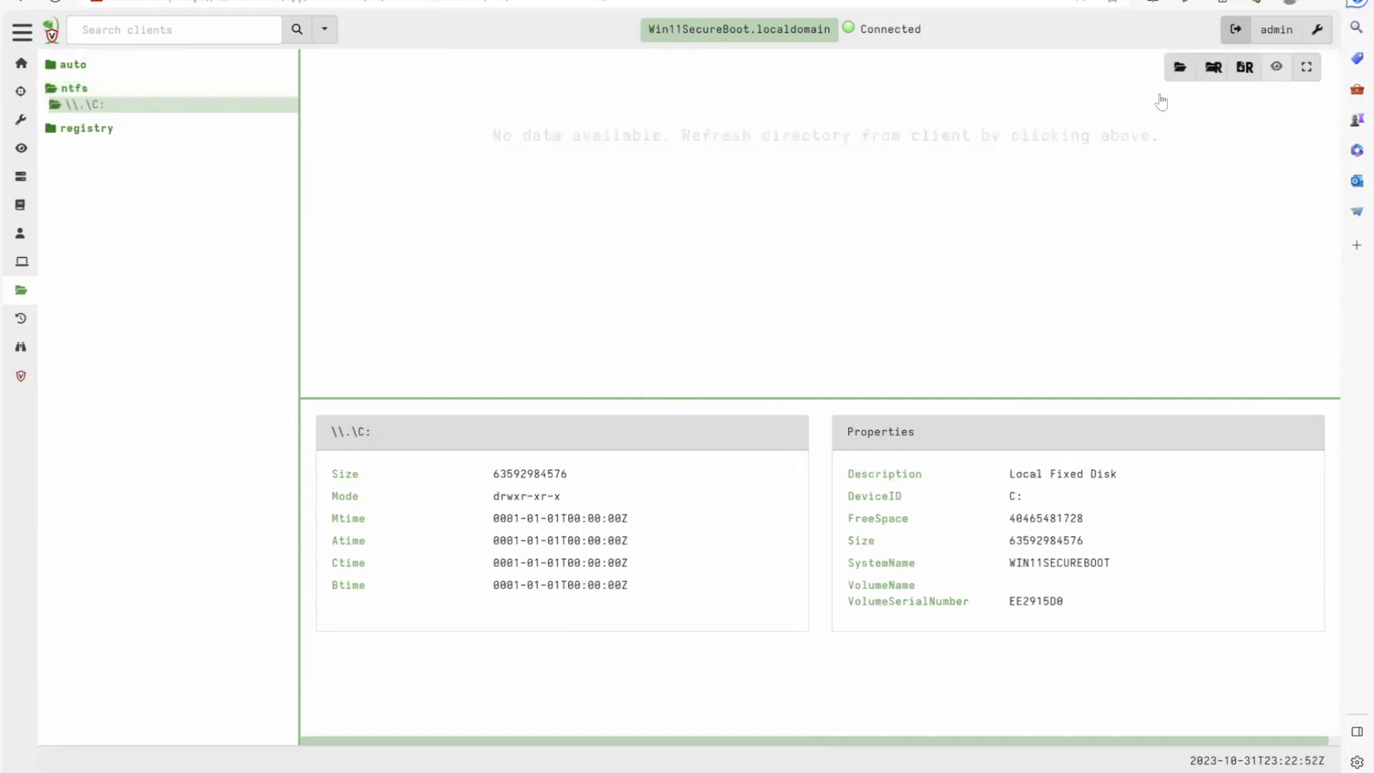
left_click(1176, 69)
left_click(77, 106)
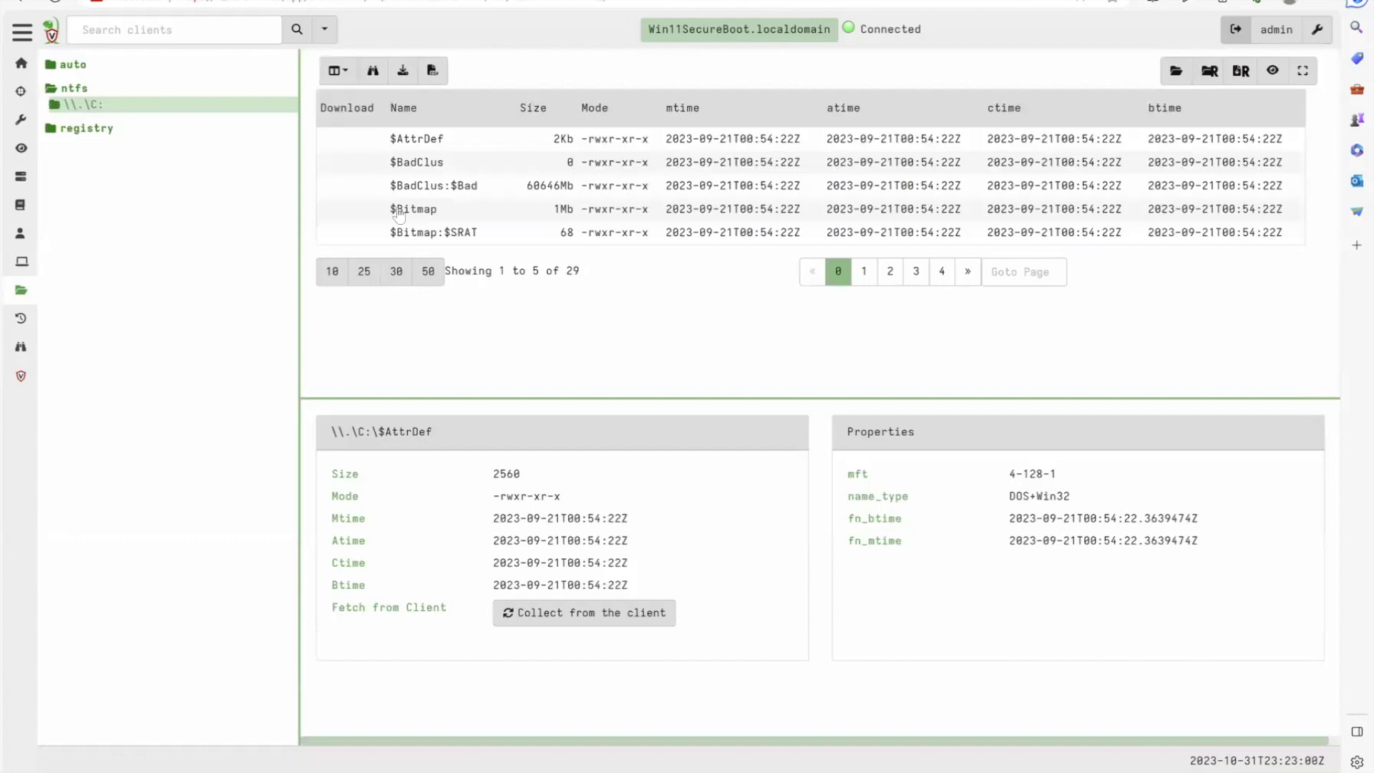
Show 50 entries per page and open the details of the $MFT file
left_click(428, 271)
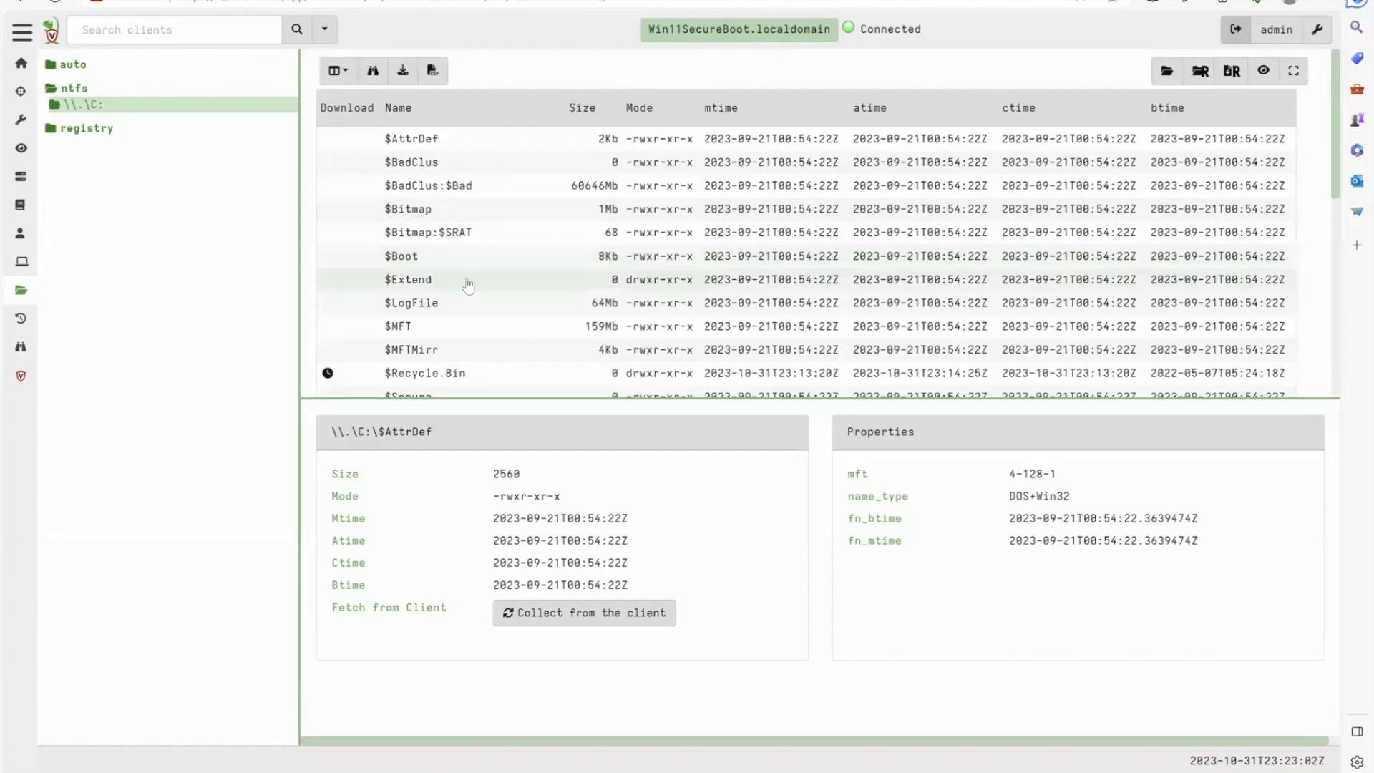
left_click(428, 327)
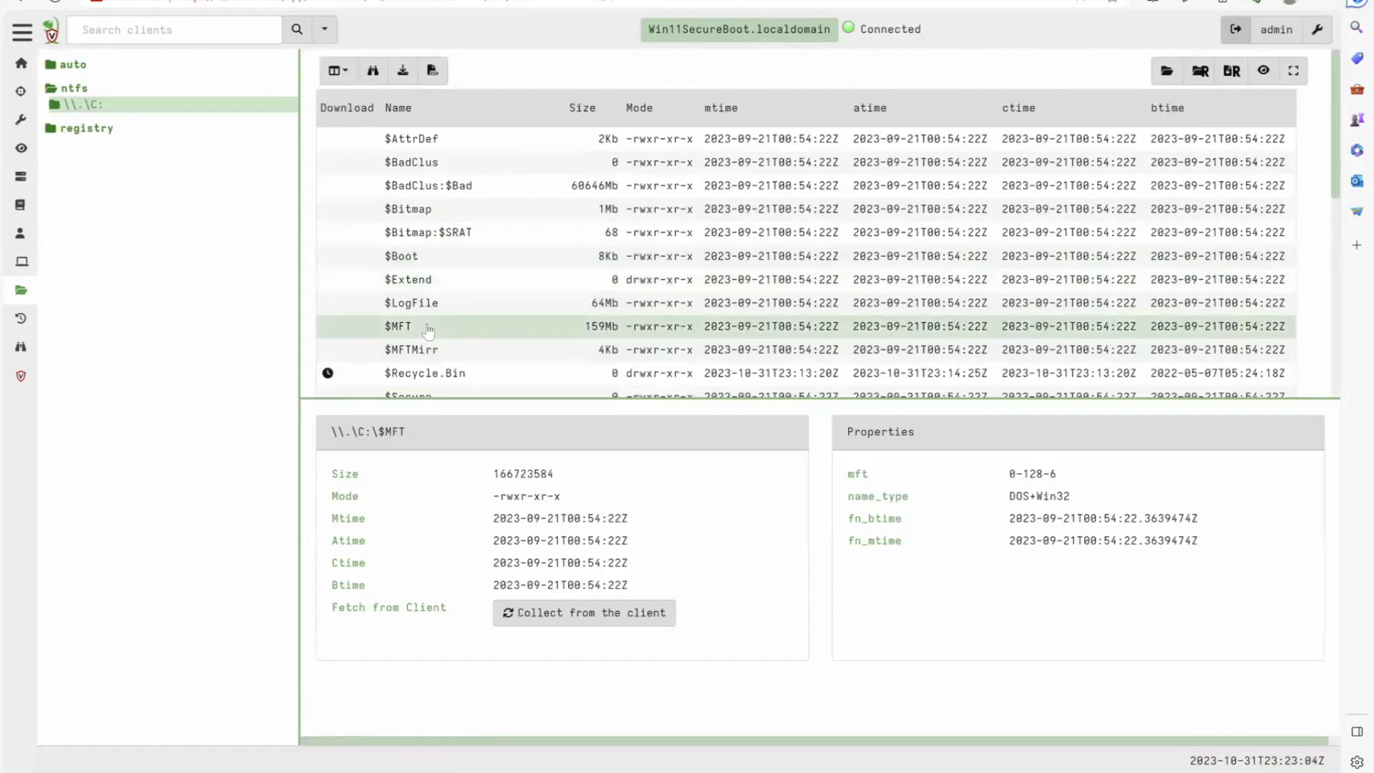
scroll(428, 329, "down", 1)
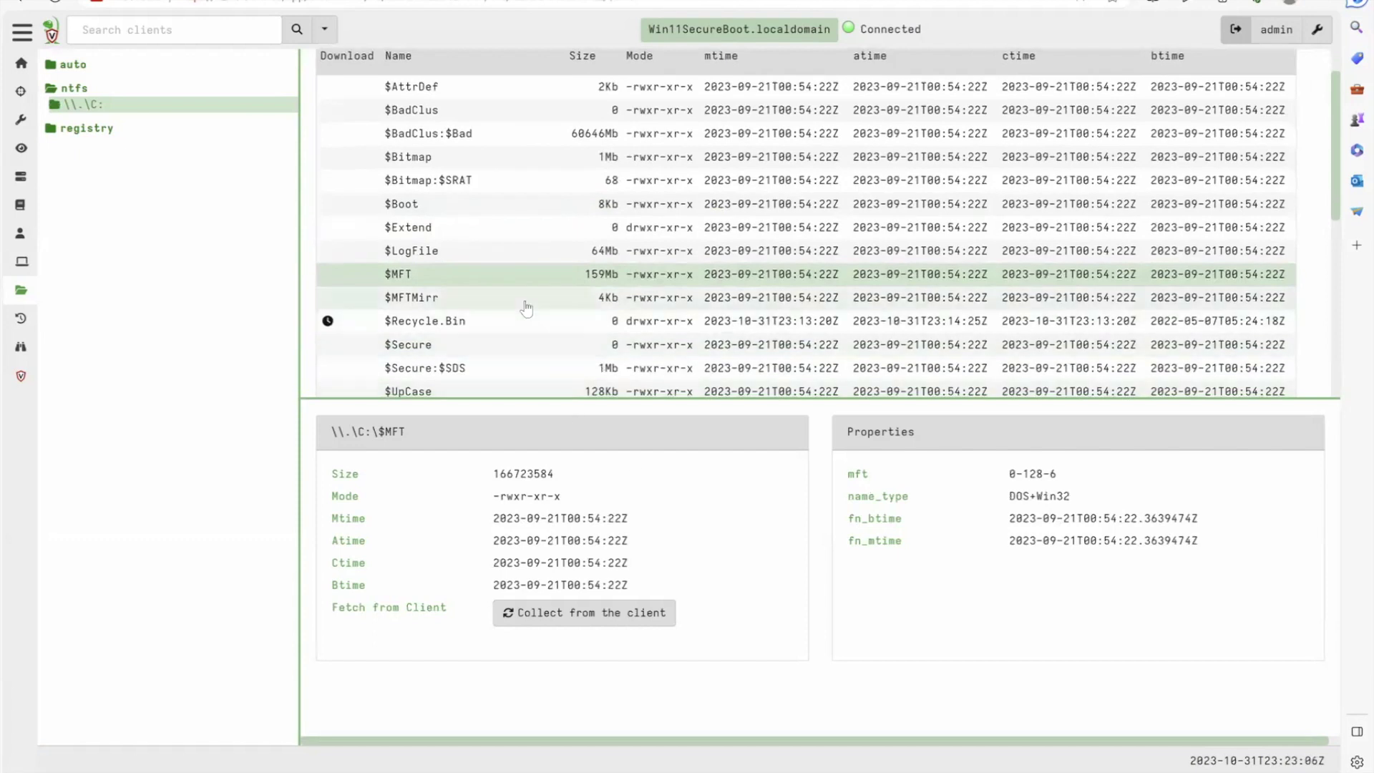
scroll(526, 308, "down", 2)
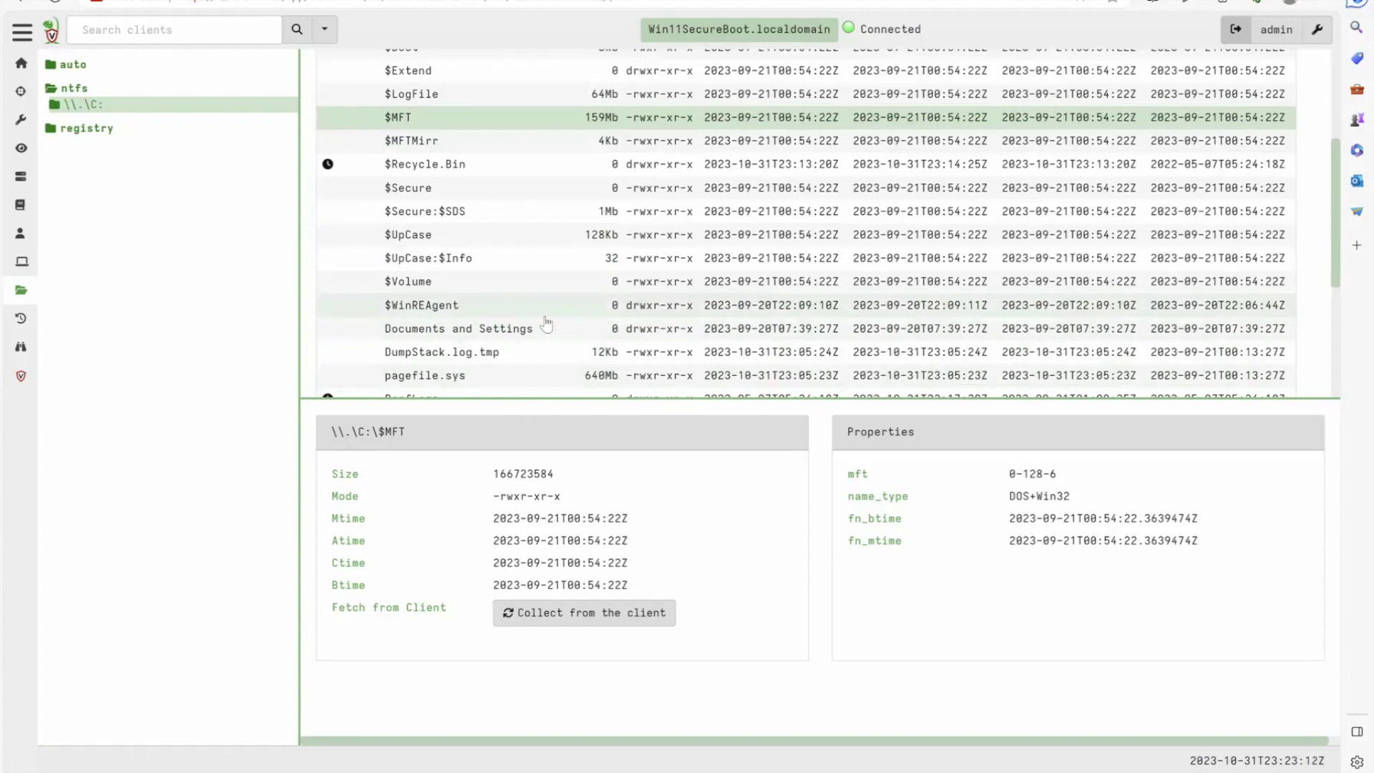
scroll(546, 324, "down", 3)
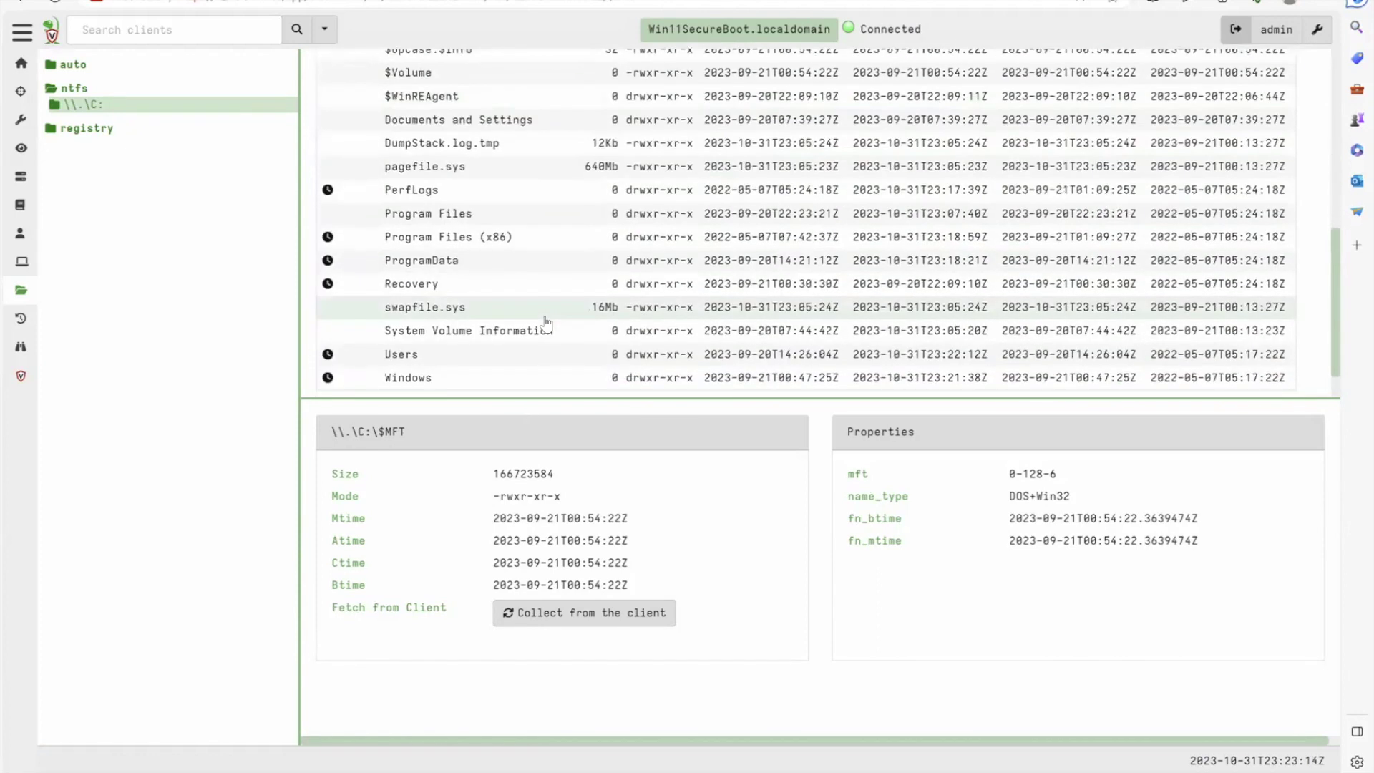
scroll(547, 324, "up", 2)
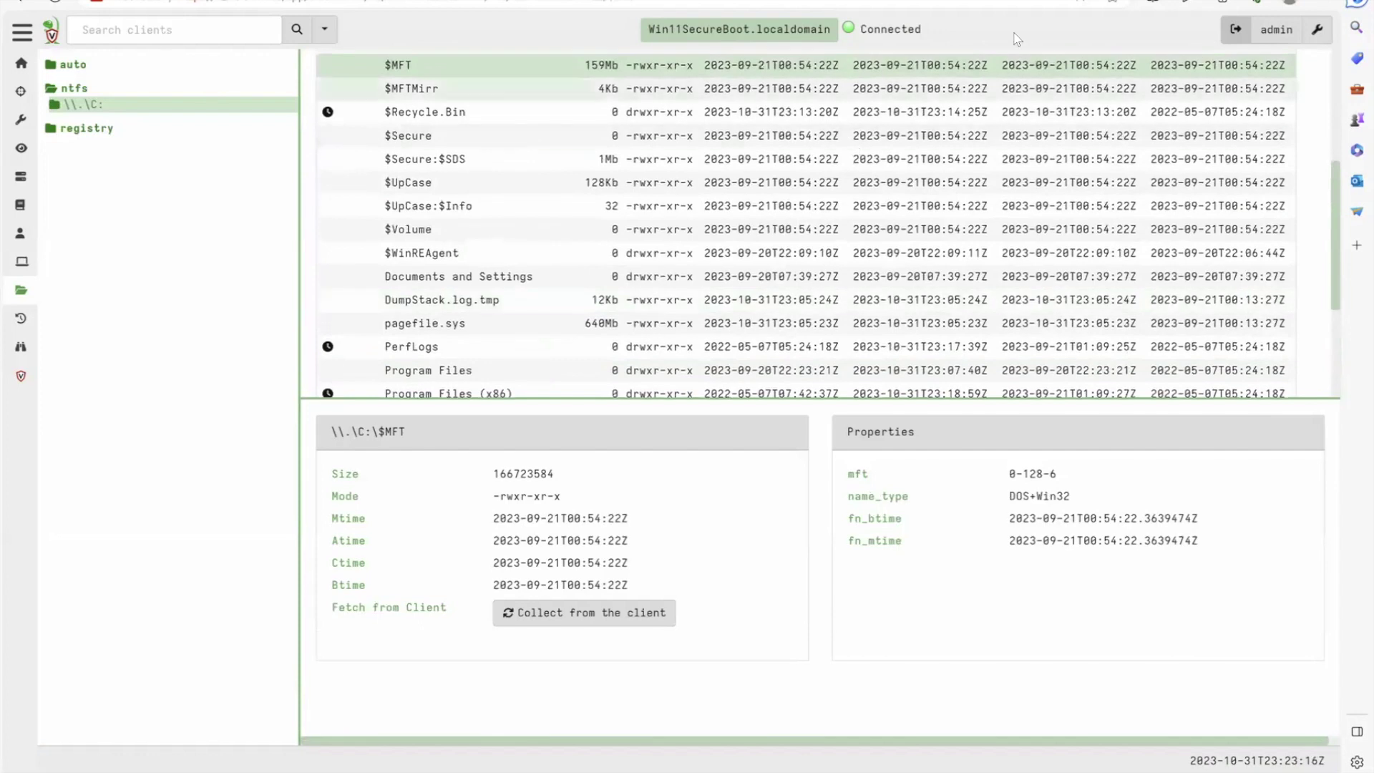
Fetch the C:\Users listing from the client and recursively refresh the user's profile folder
left_click(95, 105)
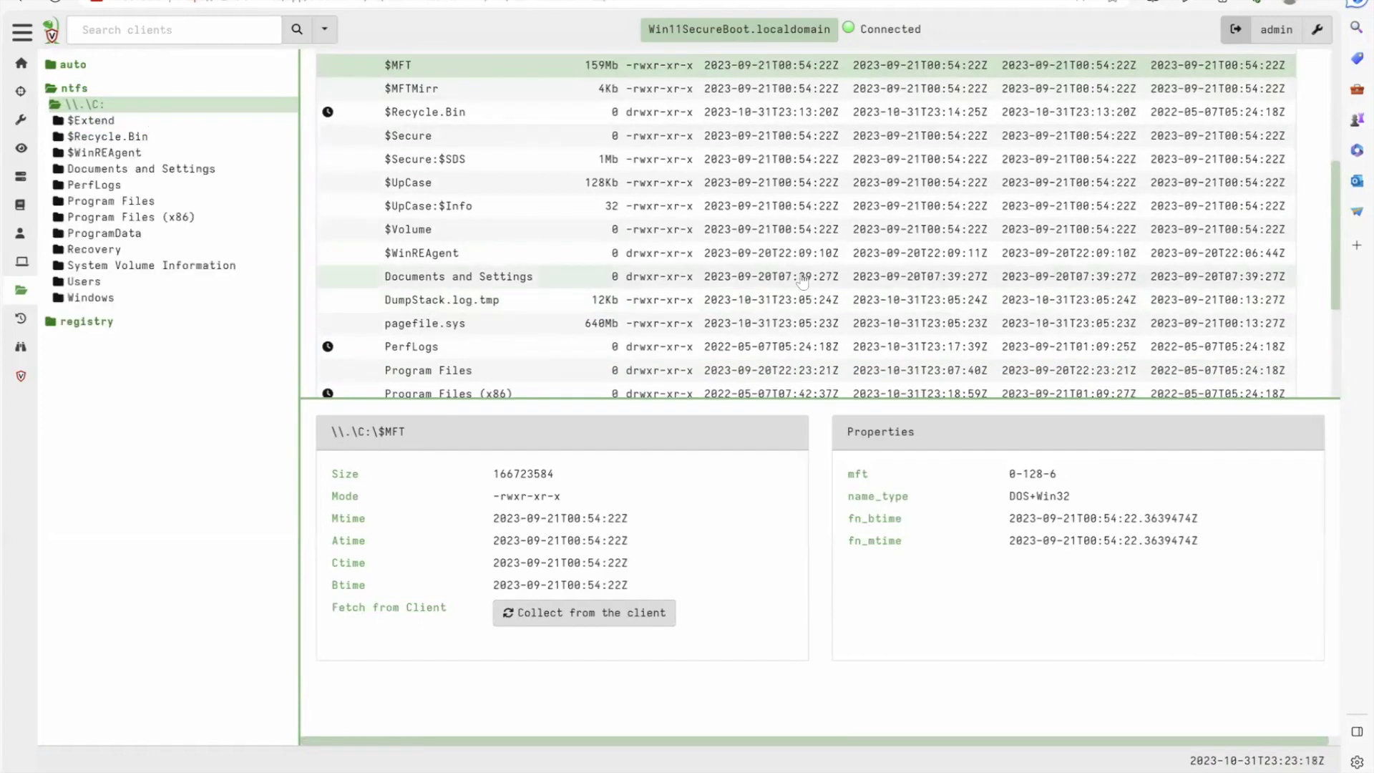
left_click(89, 282)
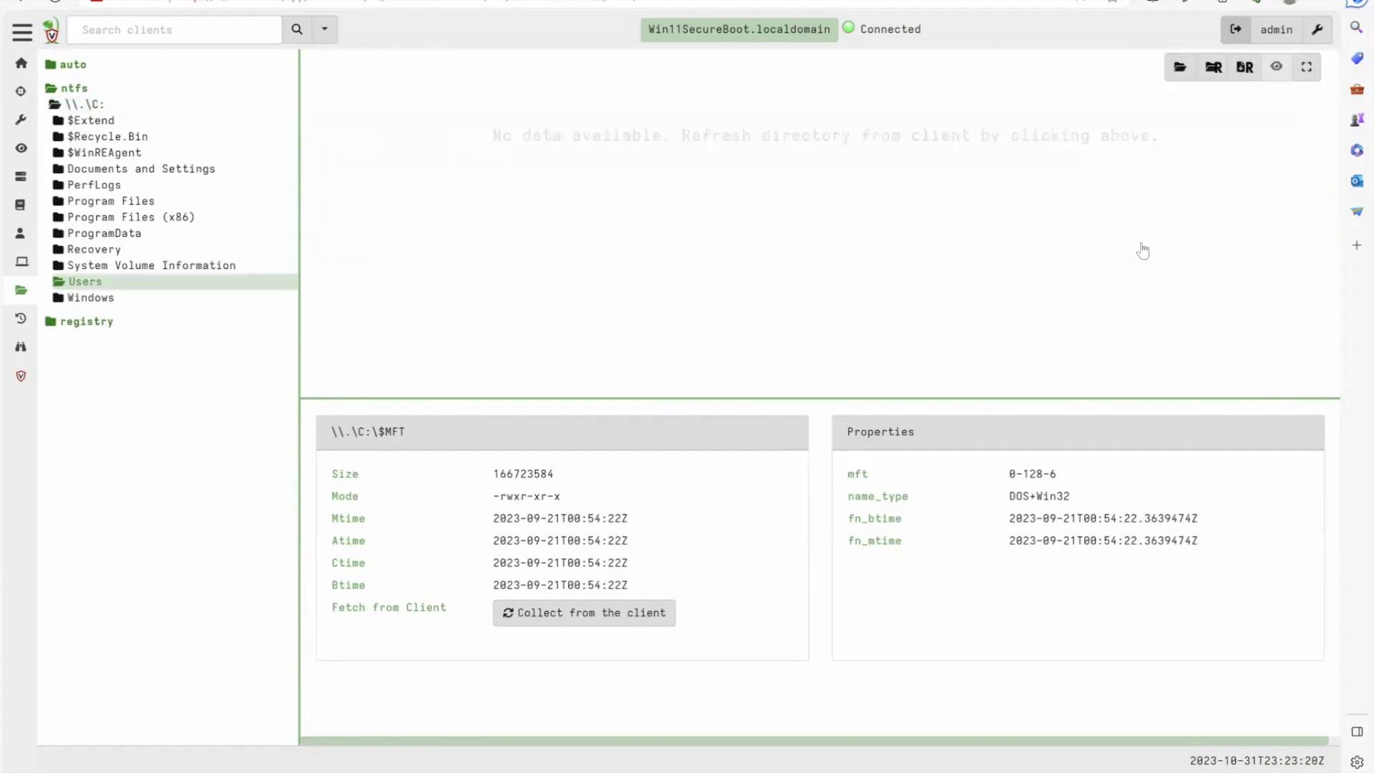
left_click(1174, 71)
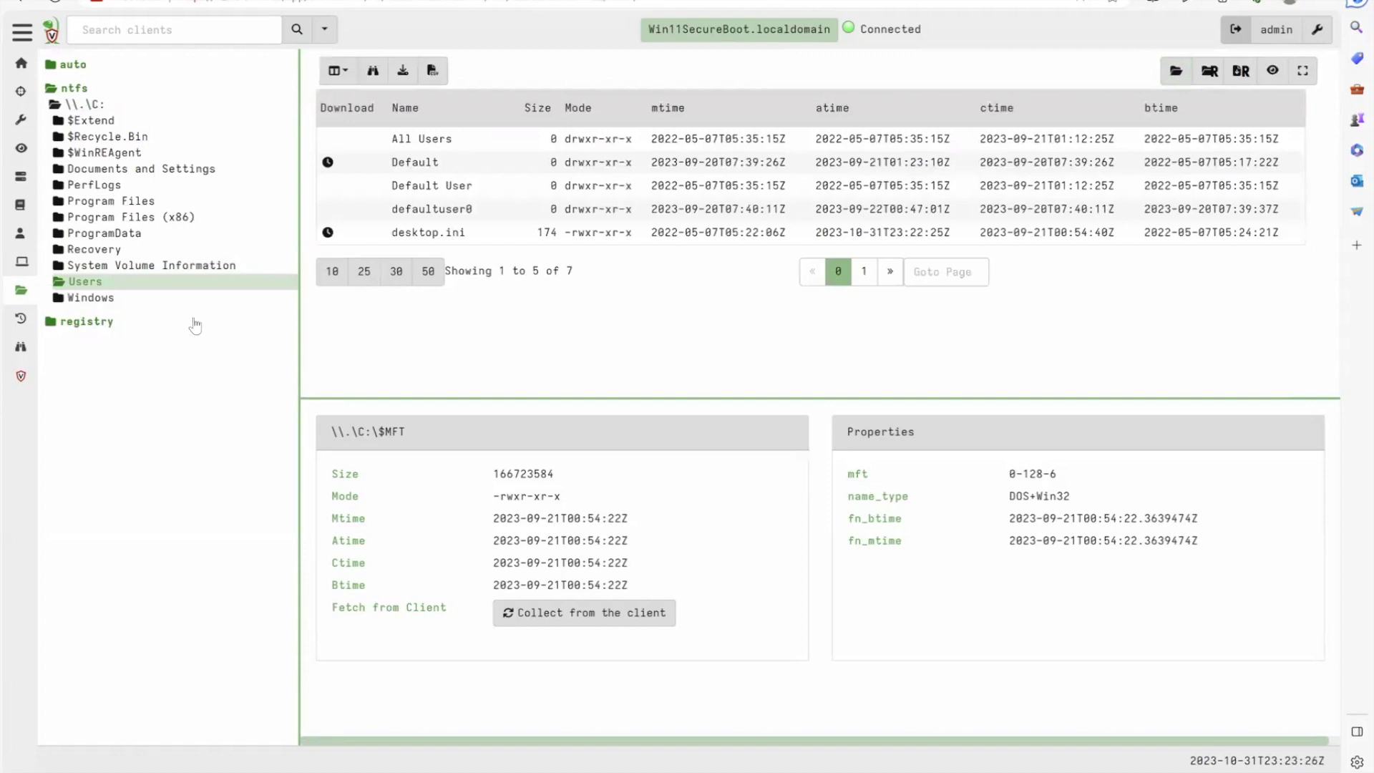
left_click(106, 289)
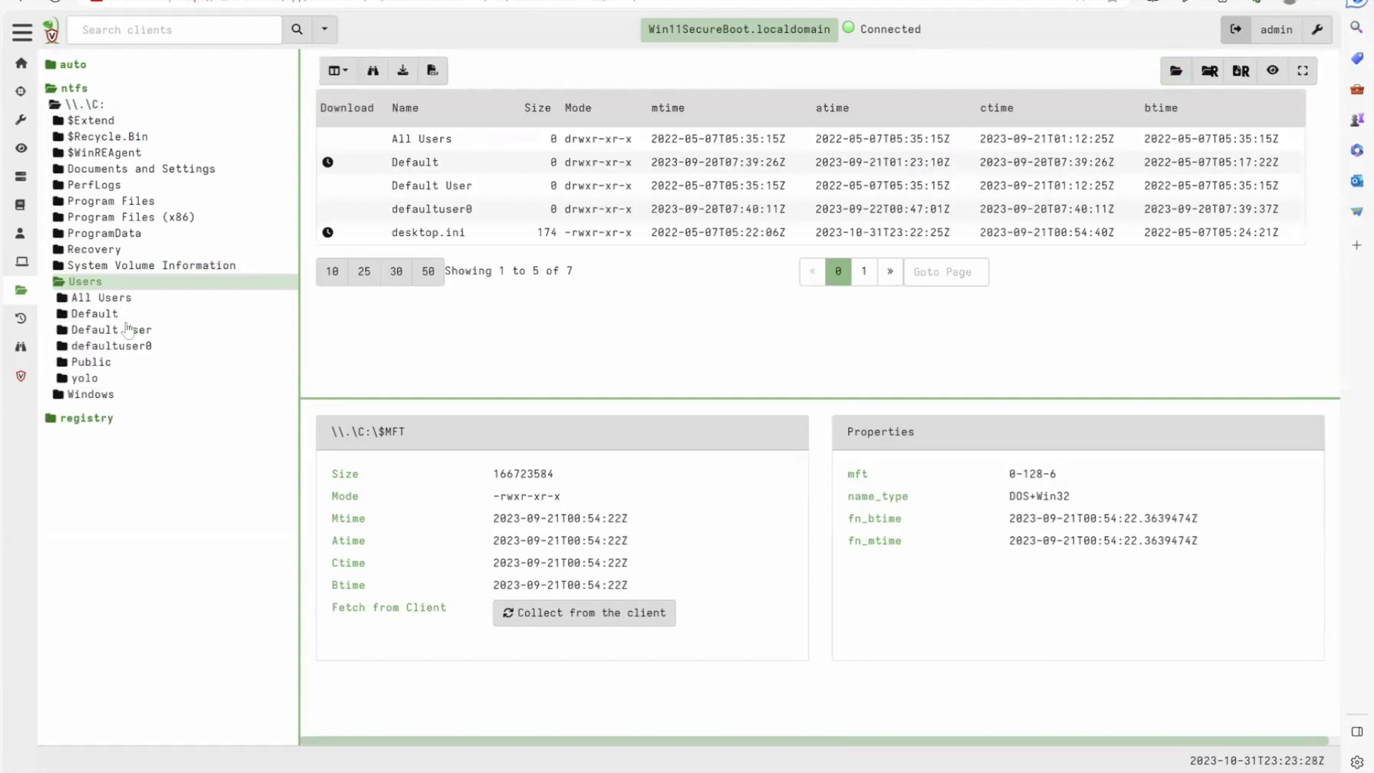
left_click(94, 379)
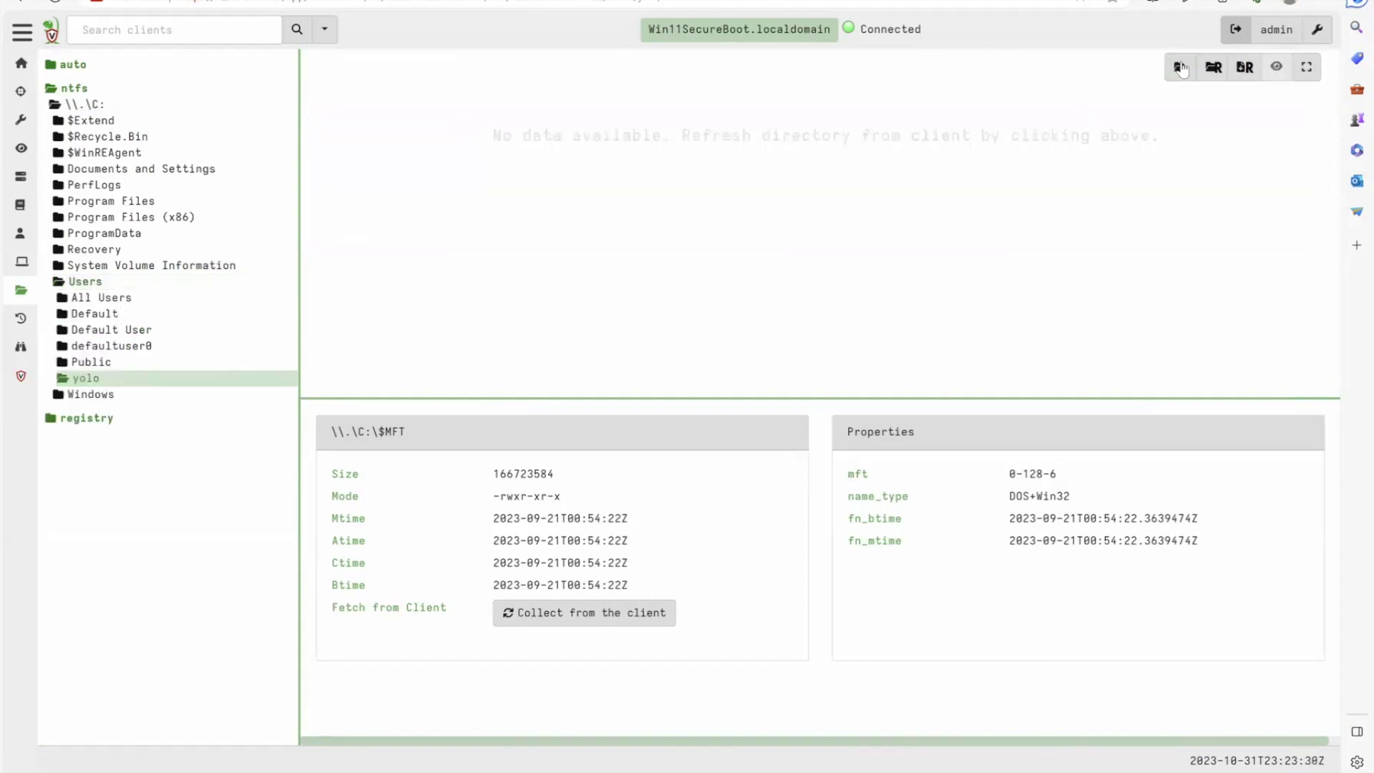
left_click(1213, 67)
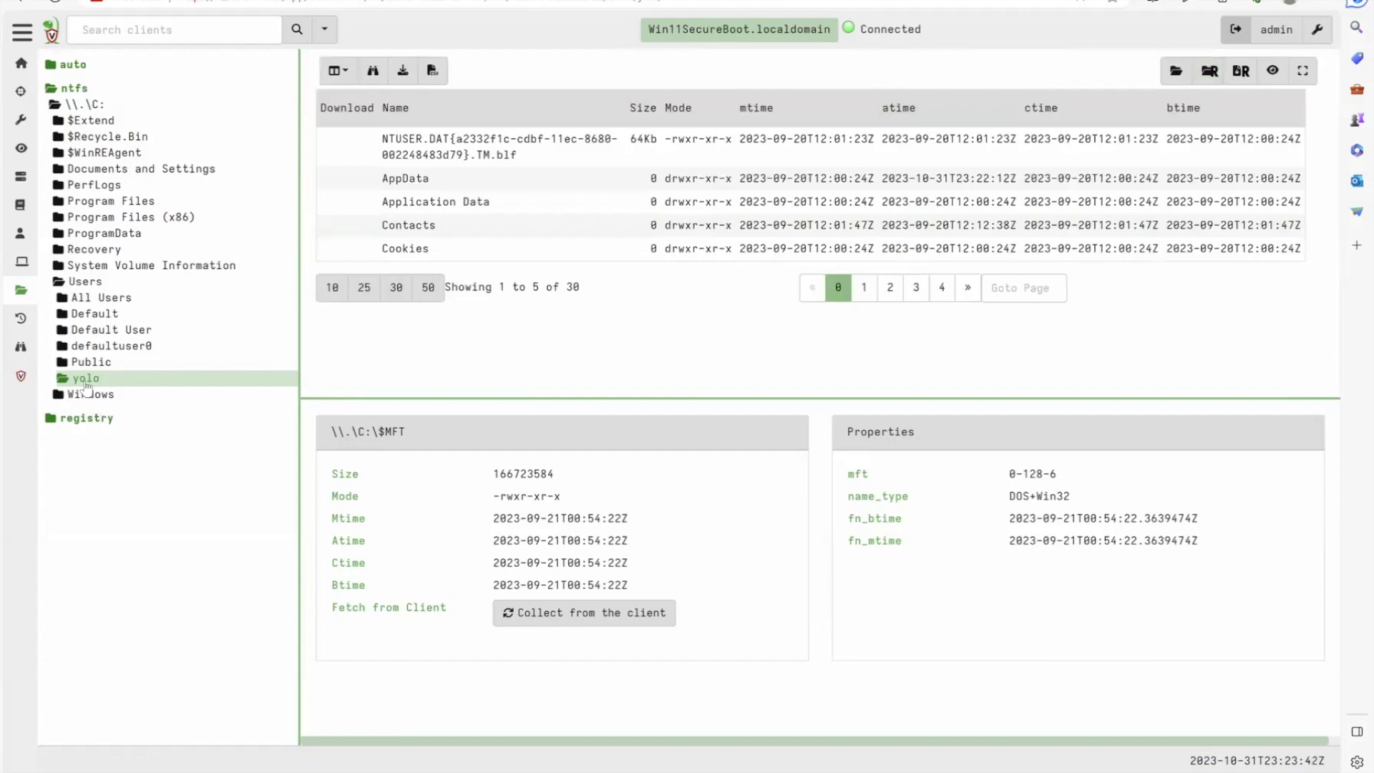
Browse the profile's Contacts and Application Data subfolders, then list the profile folder at 50 files per page
left_click(85, 379)
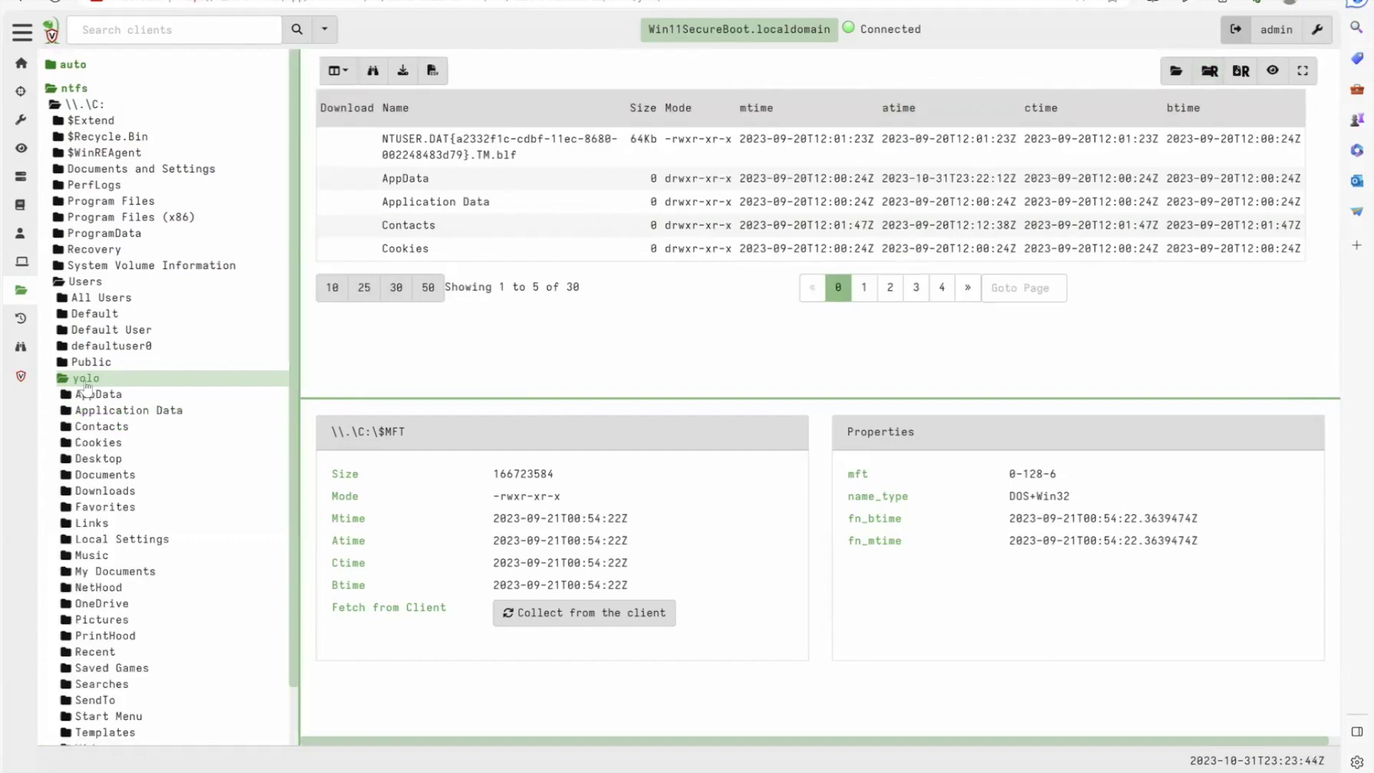
scroll(188, 525, "down", 1)
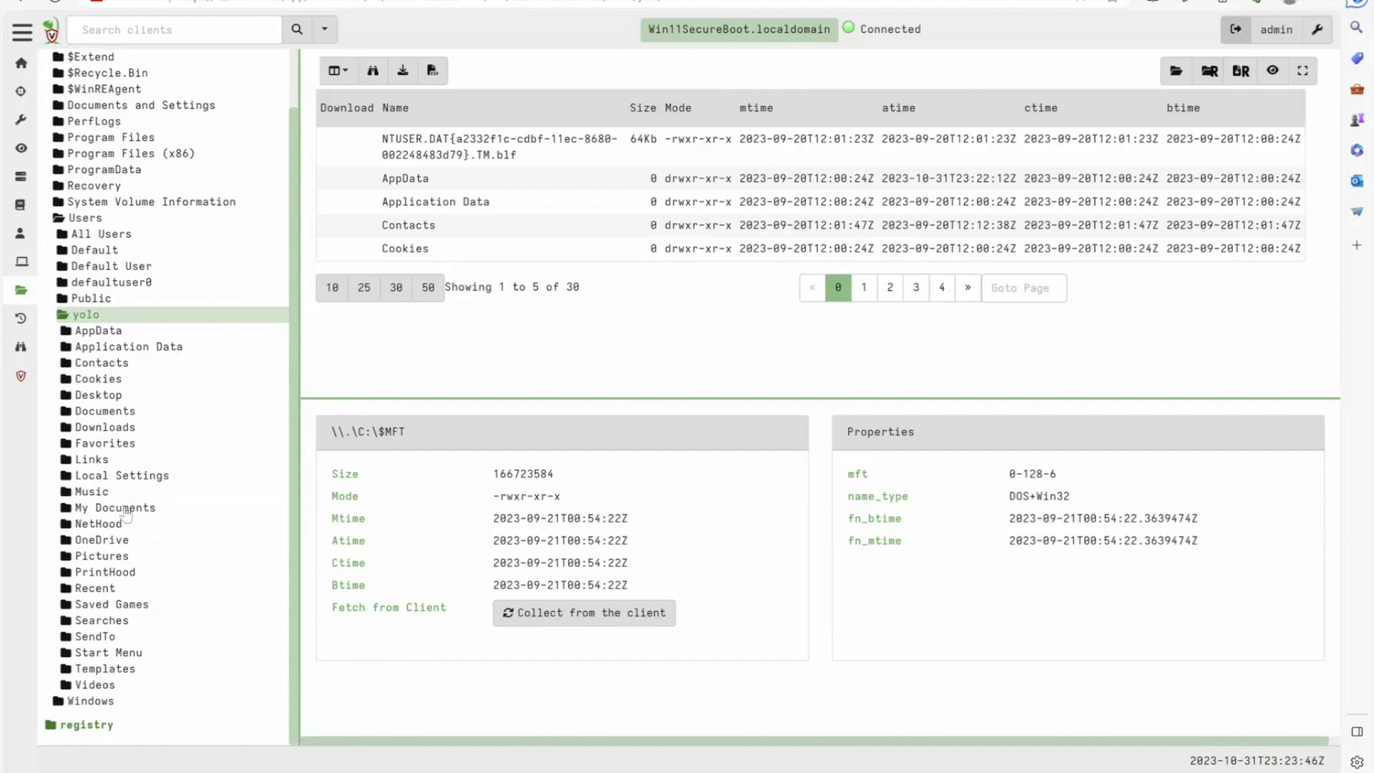
left_click(120, 367)
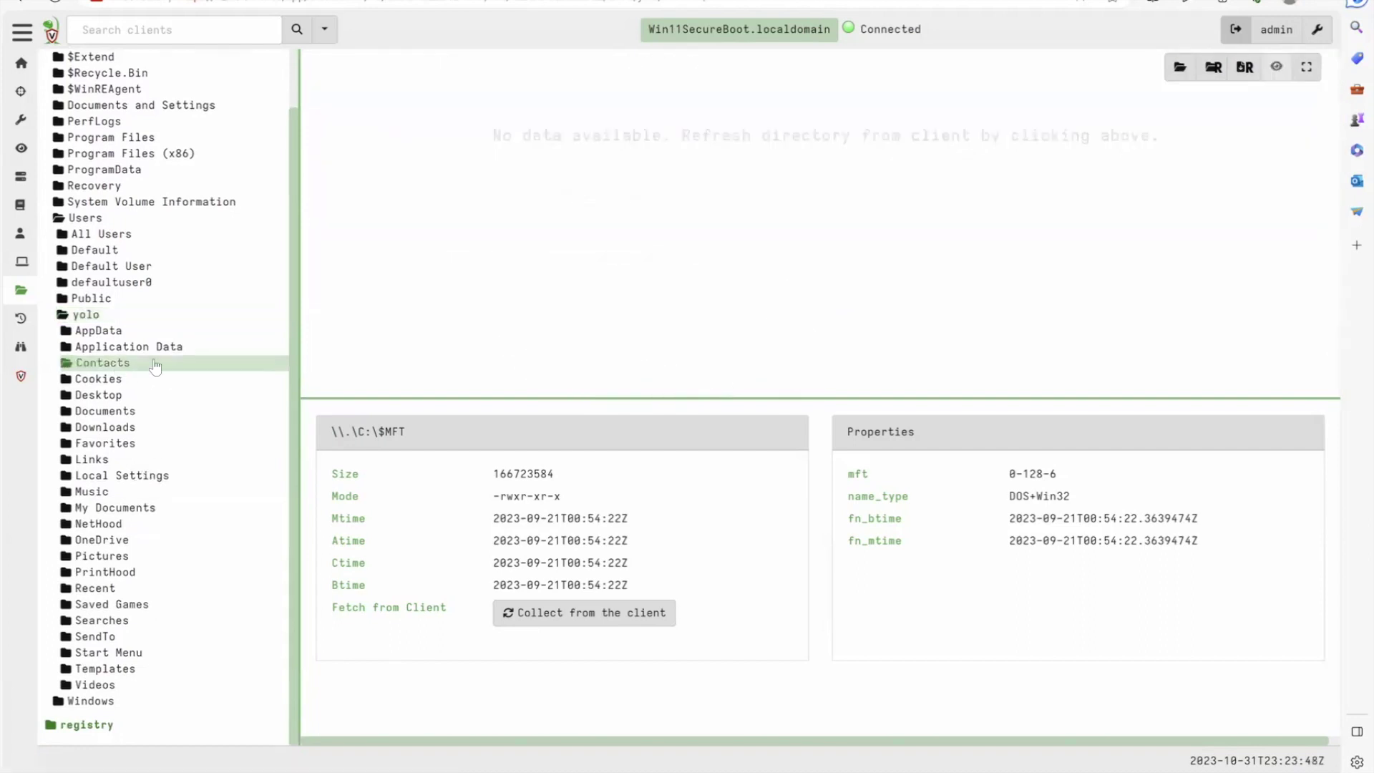
left_click(120, 346)
double_click(122, 347)
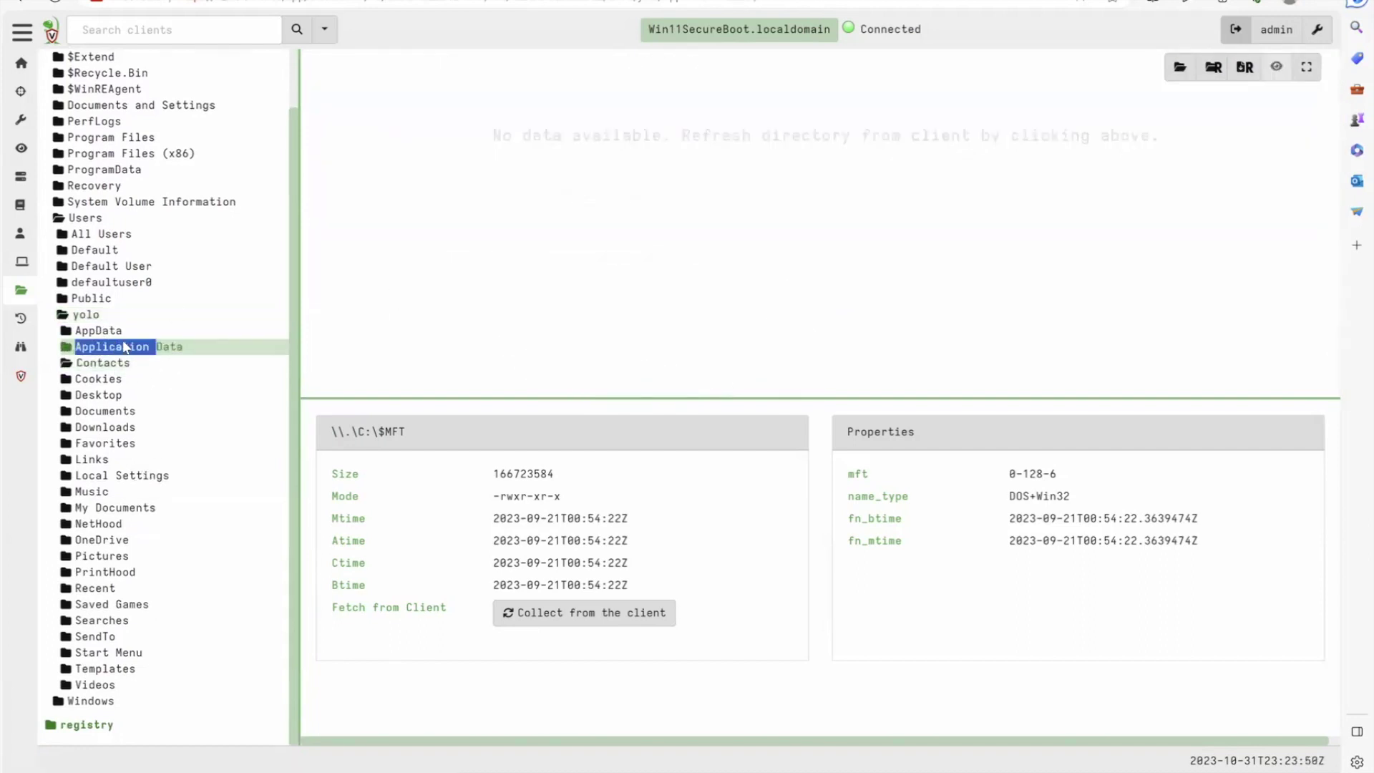
left_click(86, 319)
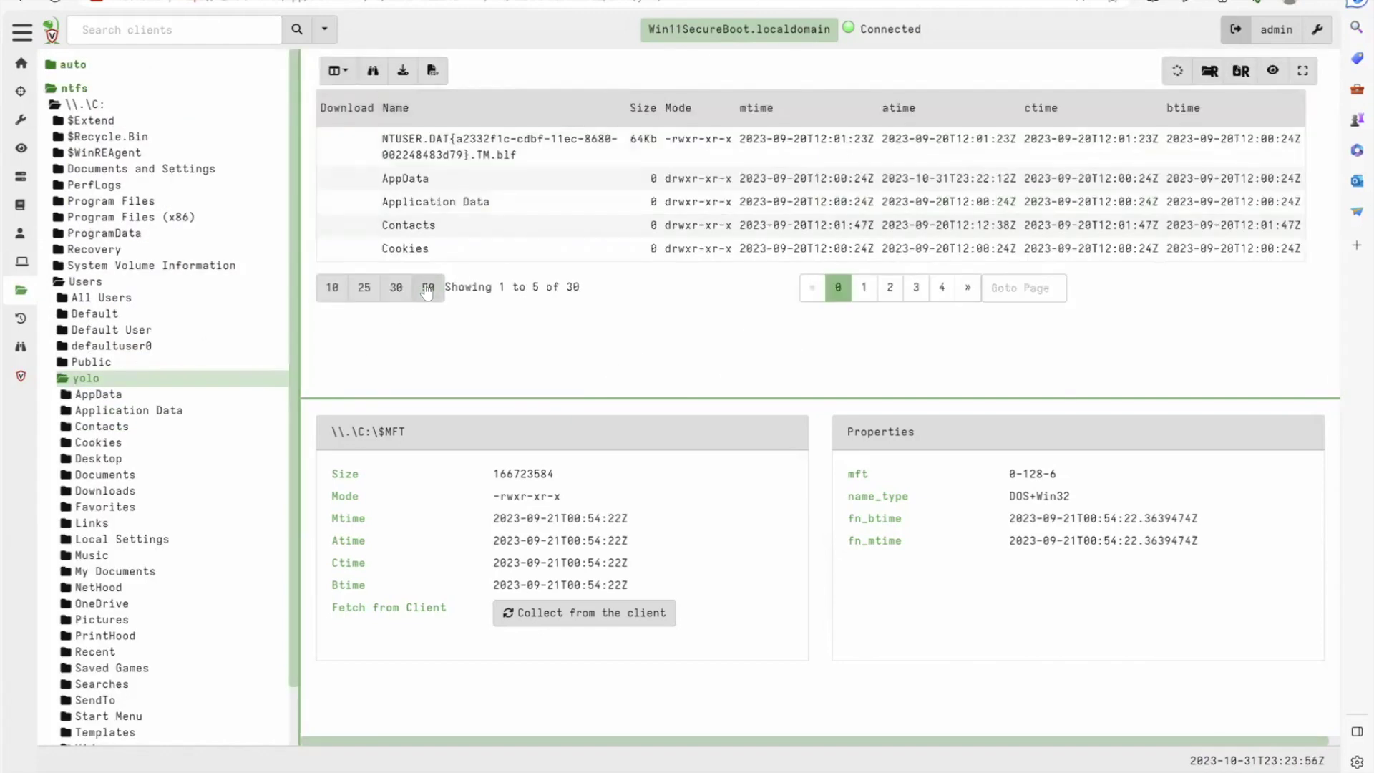
left_click(427, 287)
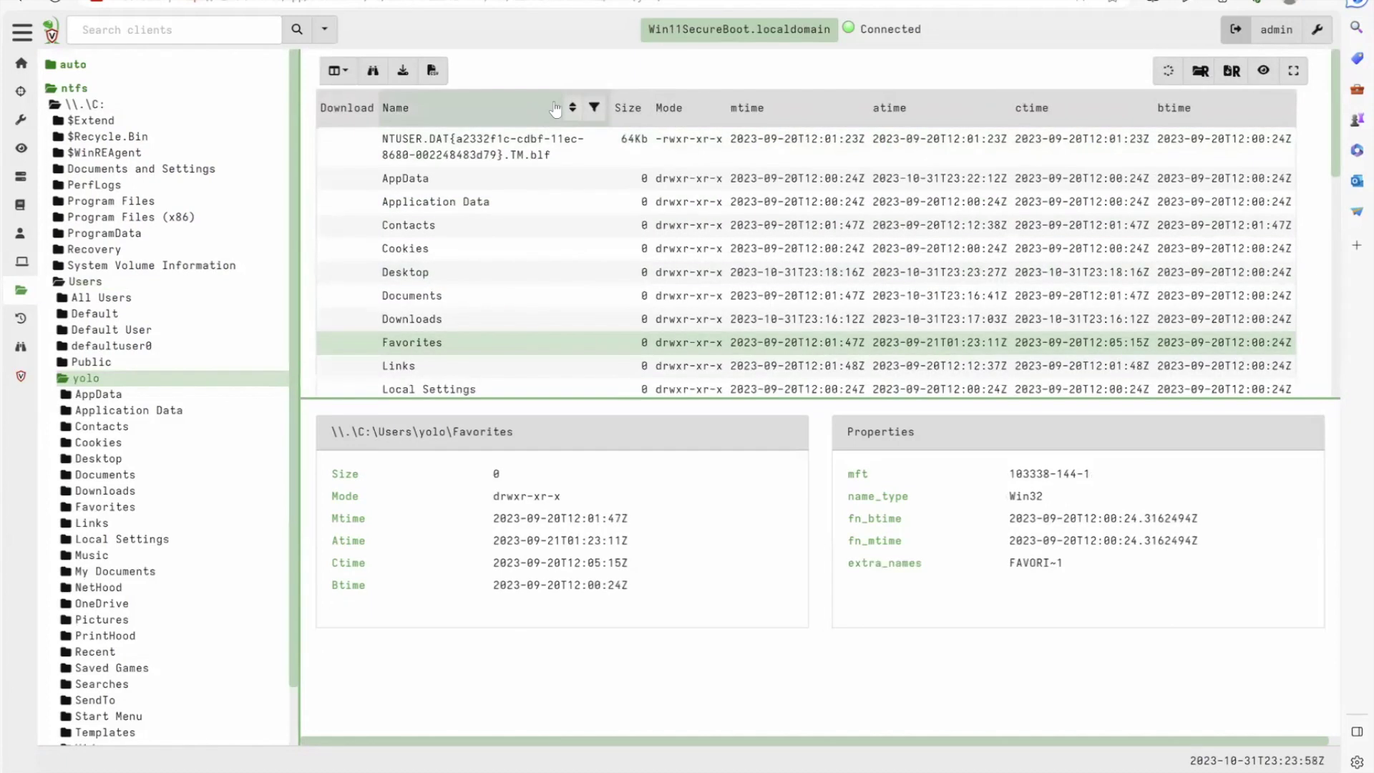
Filter the profile folder's files by the name 'ntuser.dat'
left_click(595, 109)
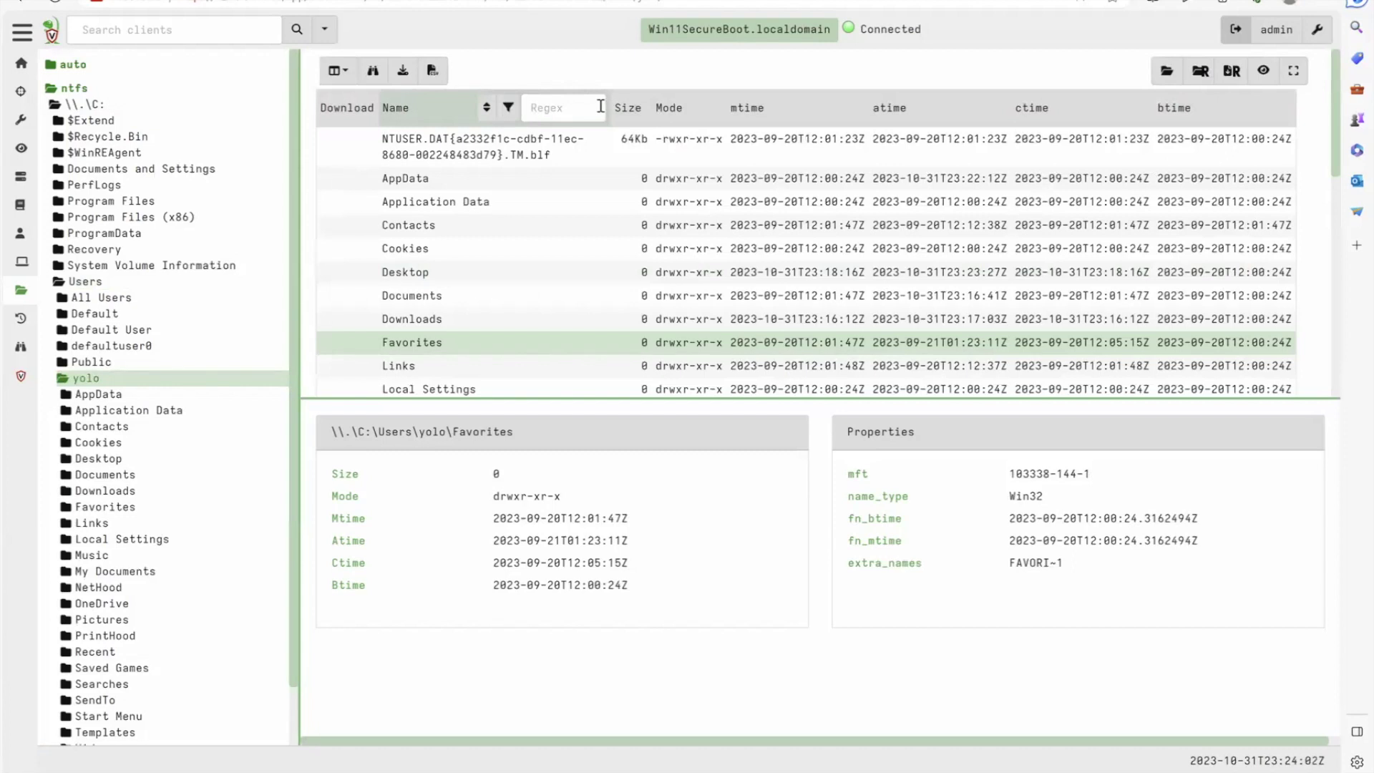
left_click(600, 106)
type("ntuser.dat")
key("Return")
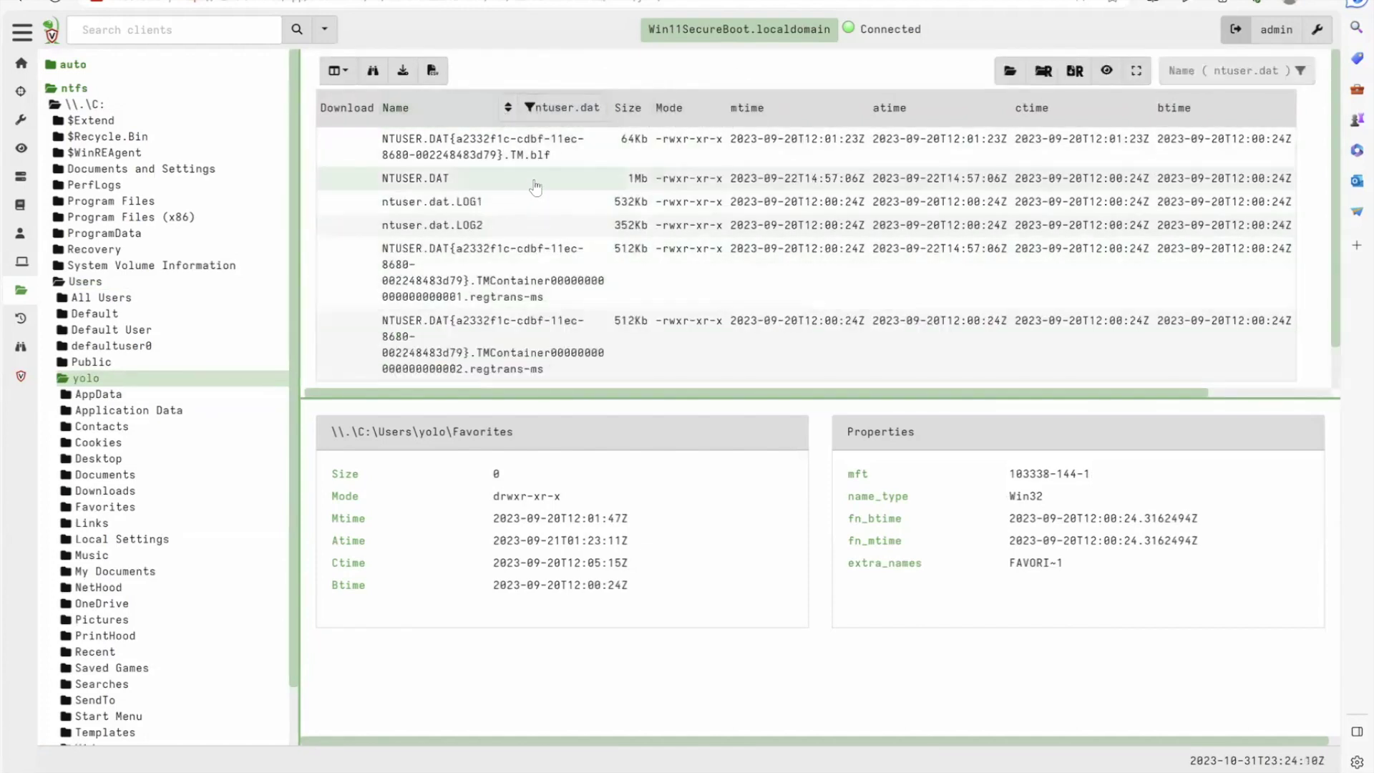
Collect NTUSER.DAT from the client and view its SHA256 and MD5 hashes
left_click(533, 180)
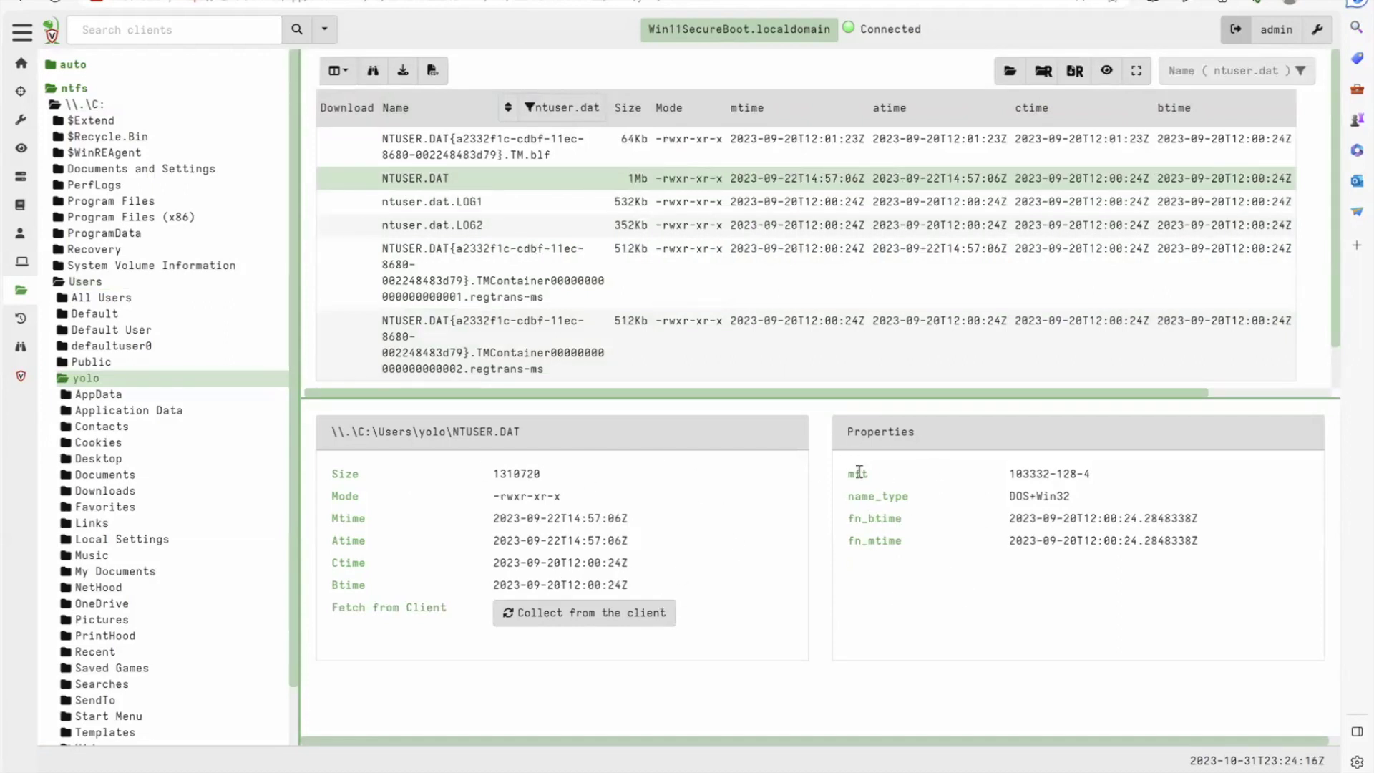
left_click(579, 620)
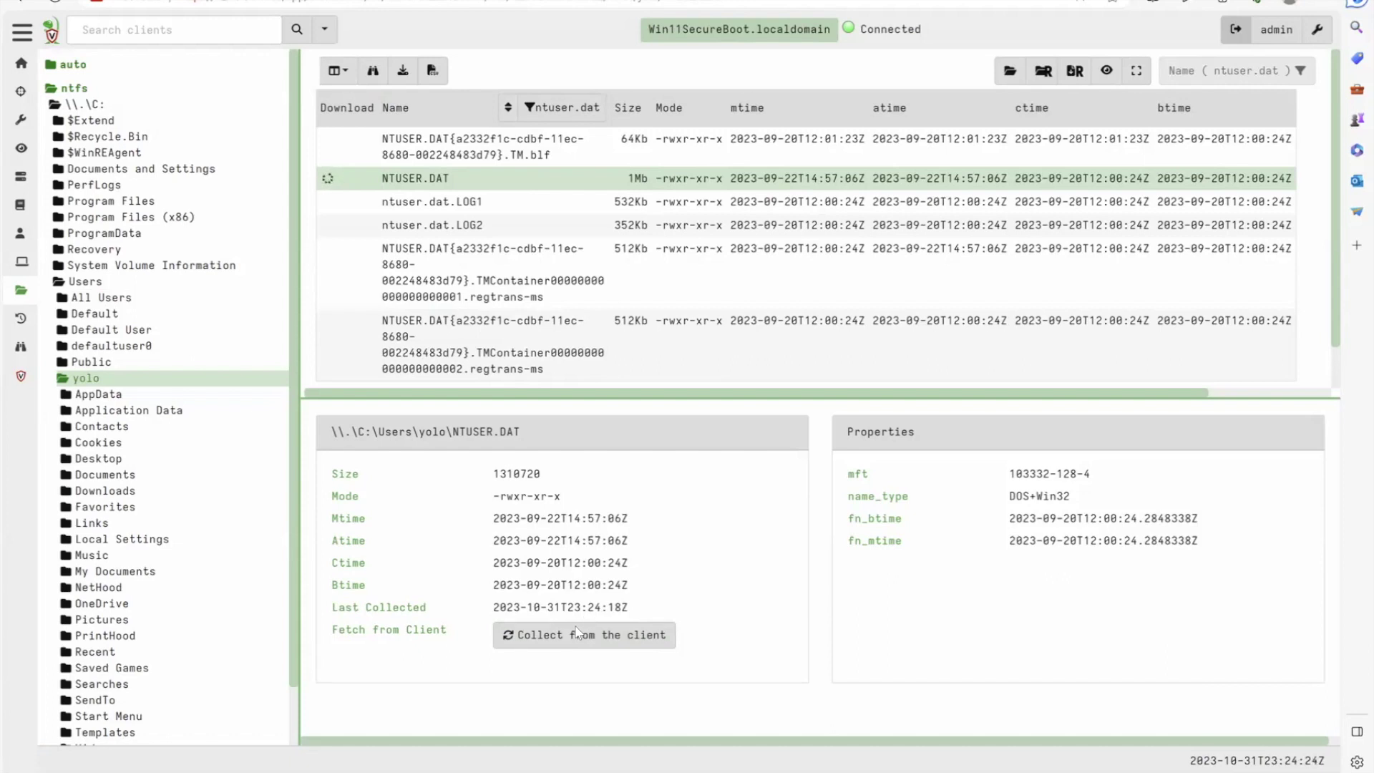
double_click(1067, 592)
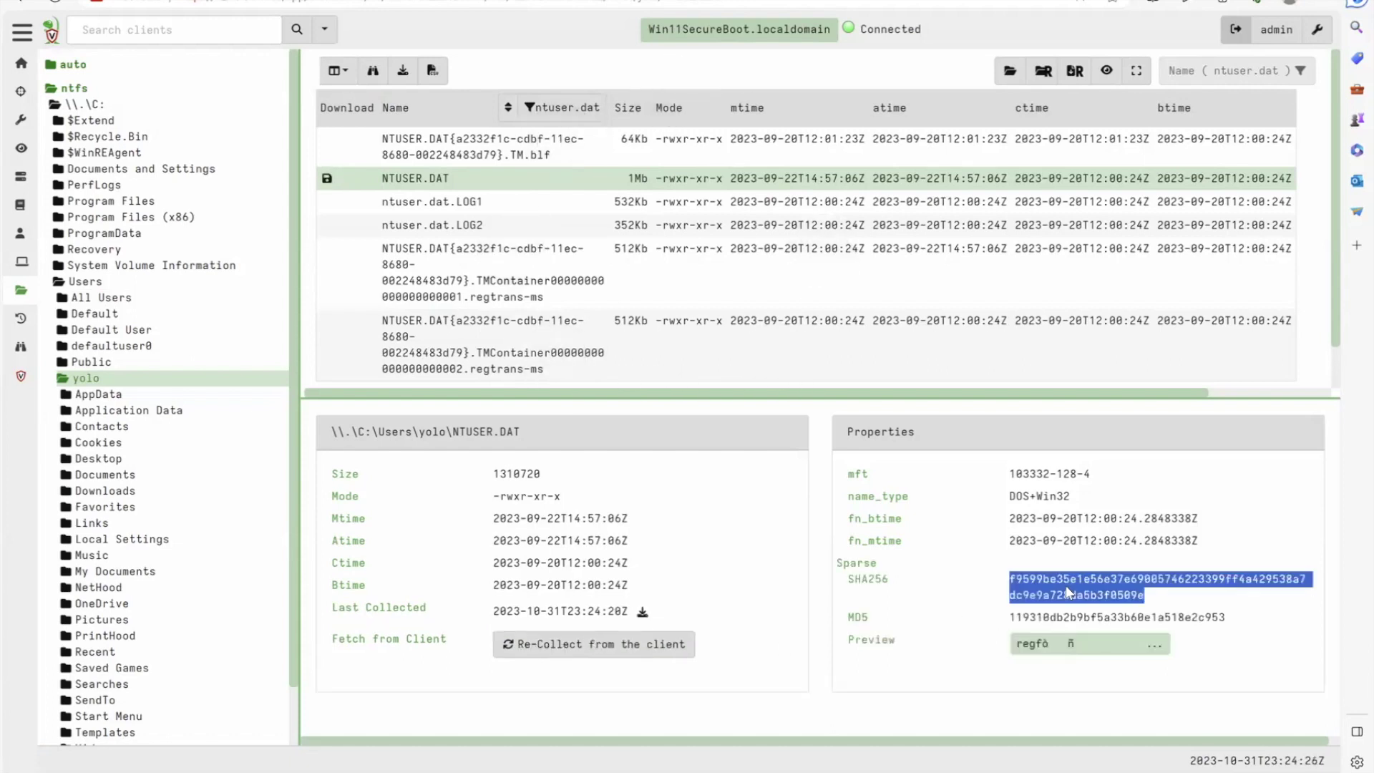
left_click(1054, 617)
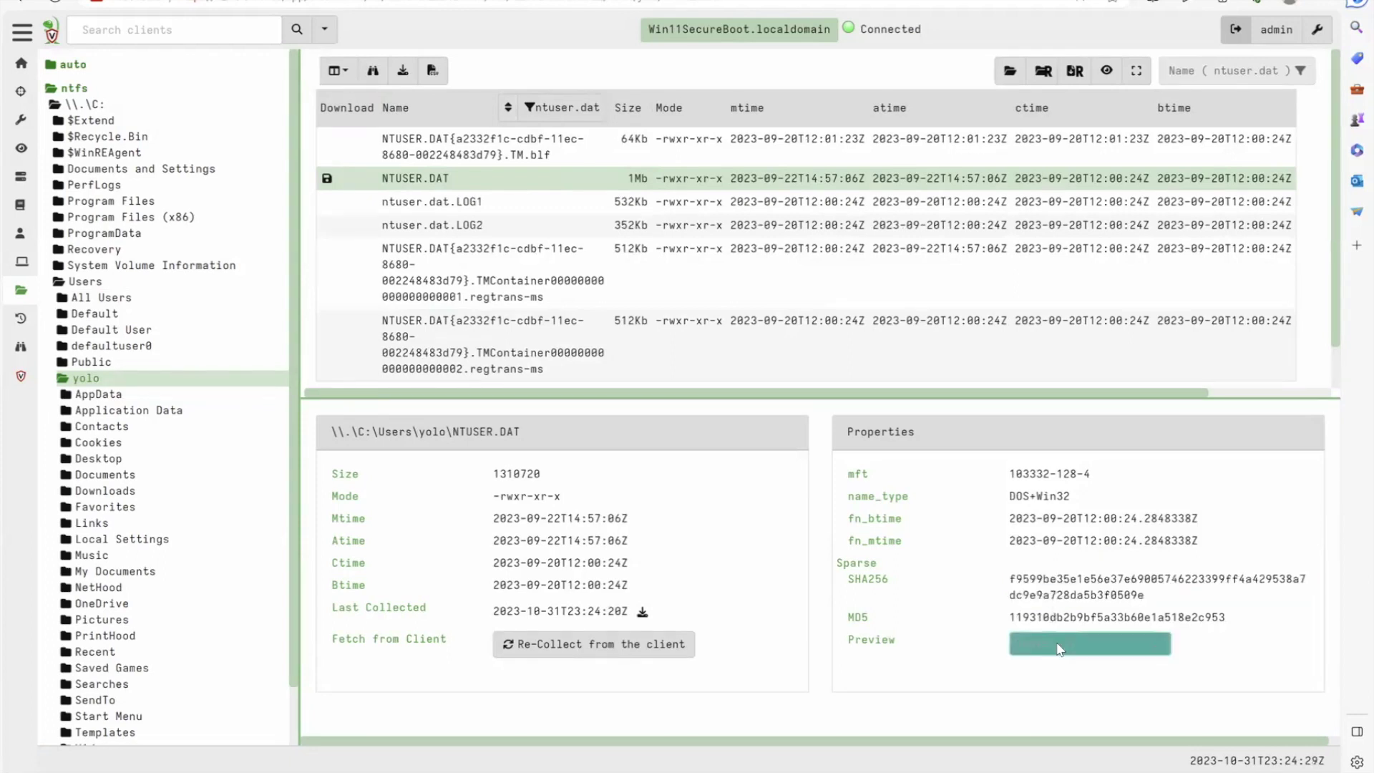
left_click(1060, 650)
left_click(630, 202)
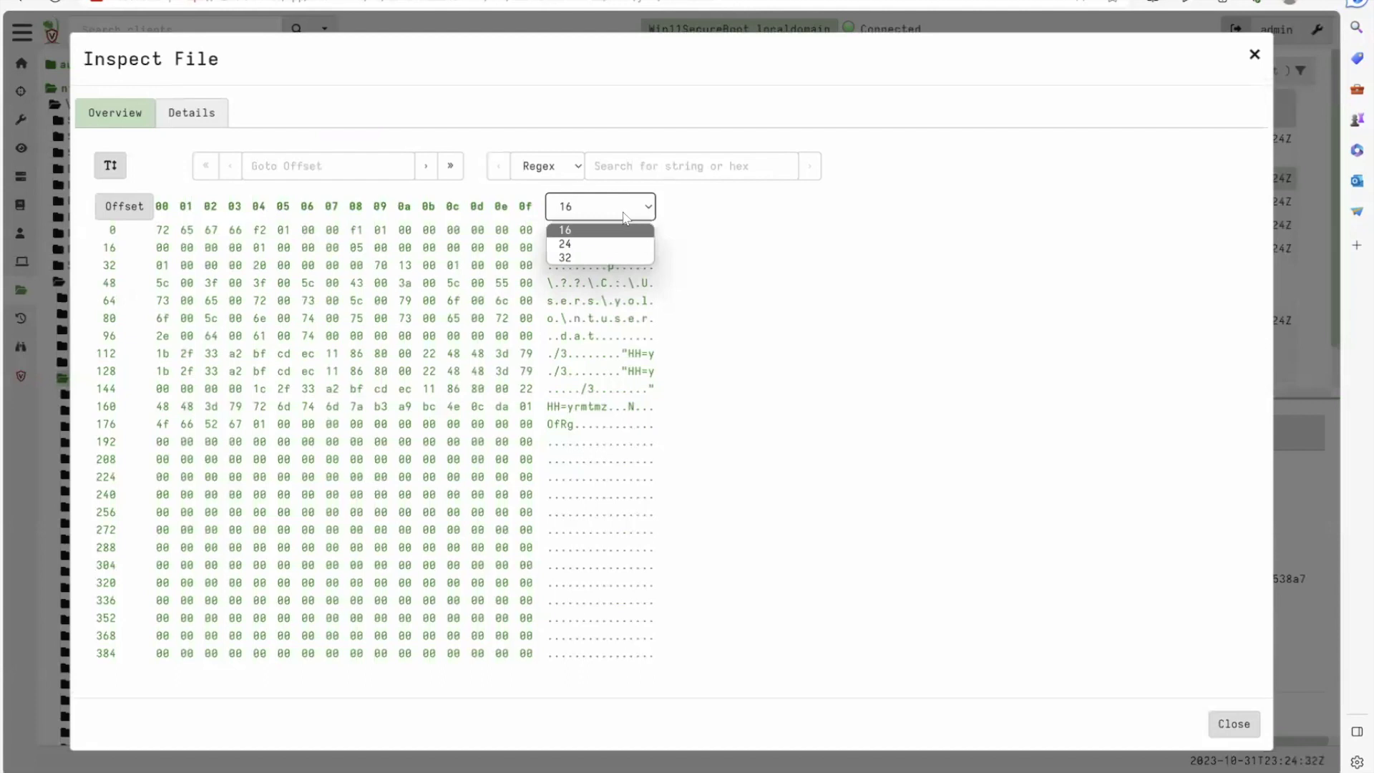
left_click(629, 252)
left_click(397, 172)
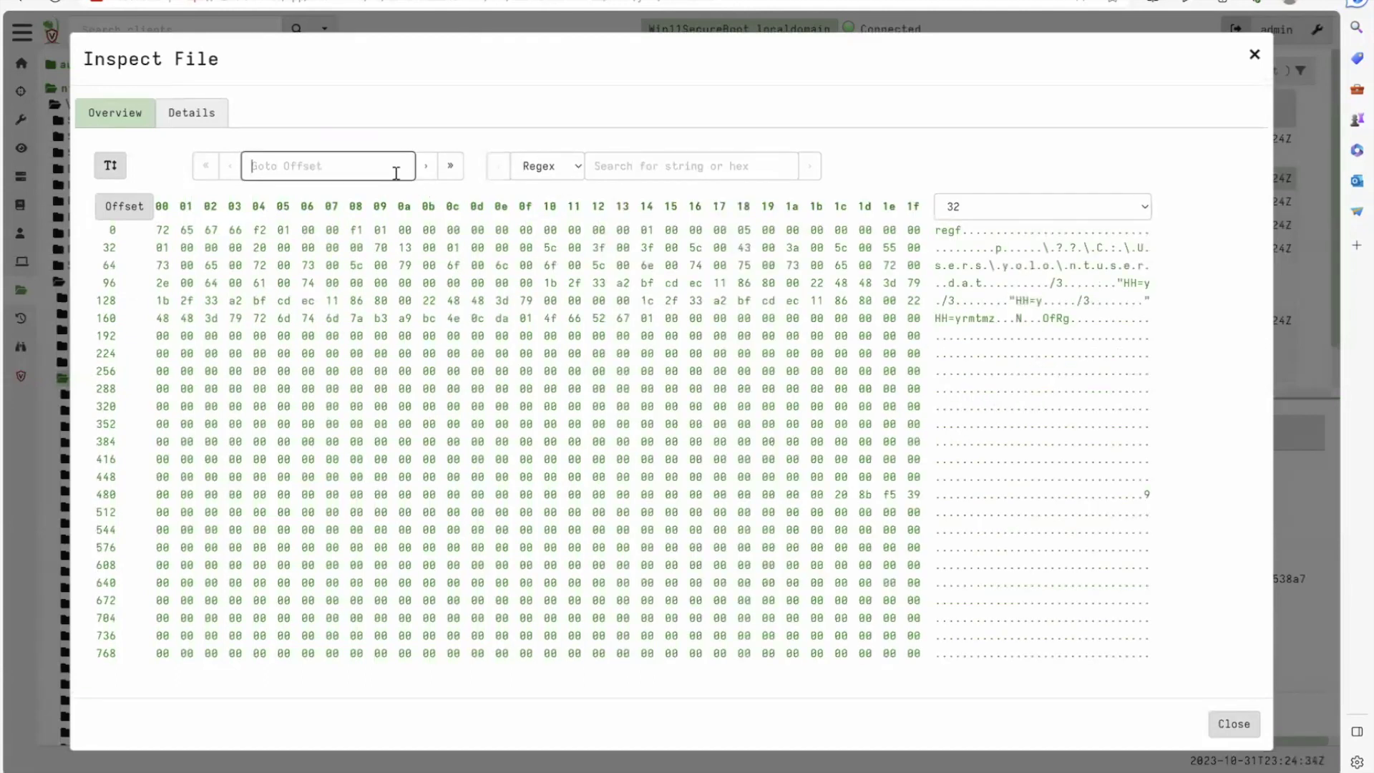
type("999")
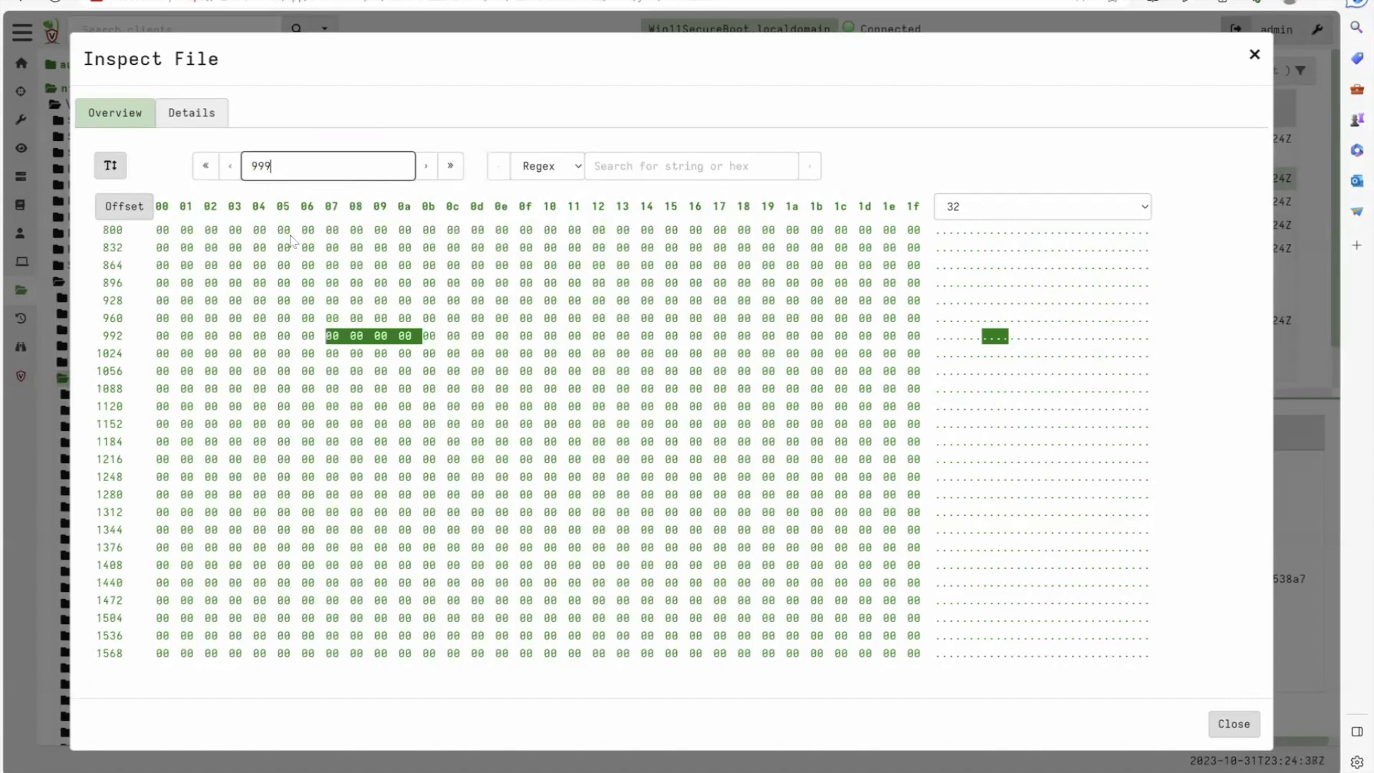
double_click(352, 154)
key("BackSpace")
left_click(621, 169)
type("powershell")
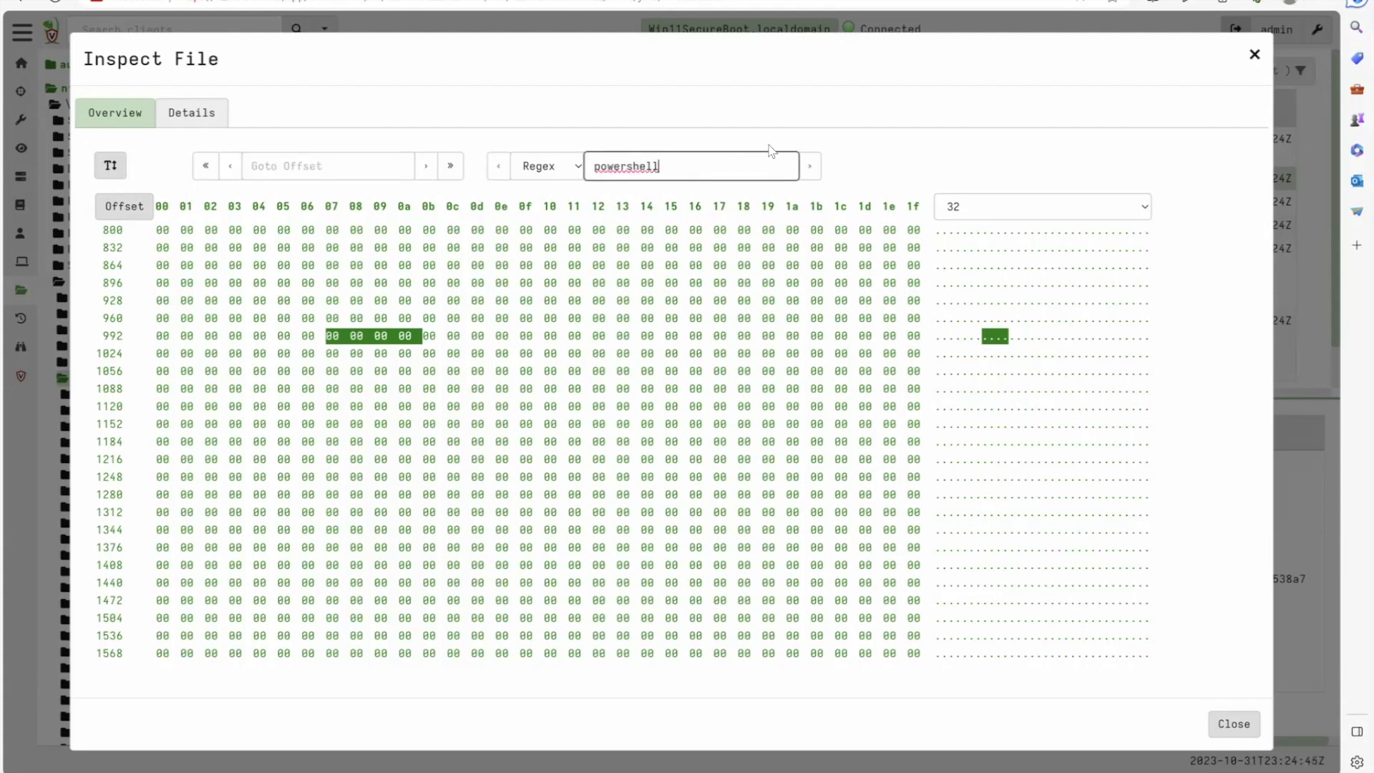
left_click(811, 166)
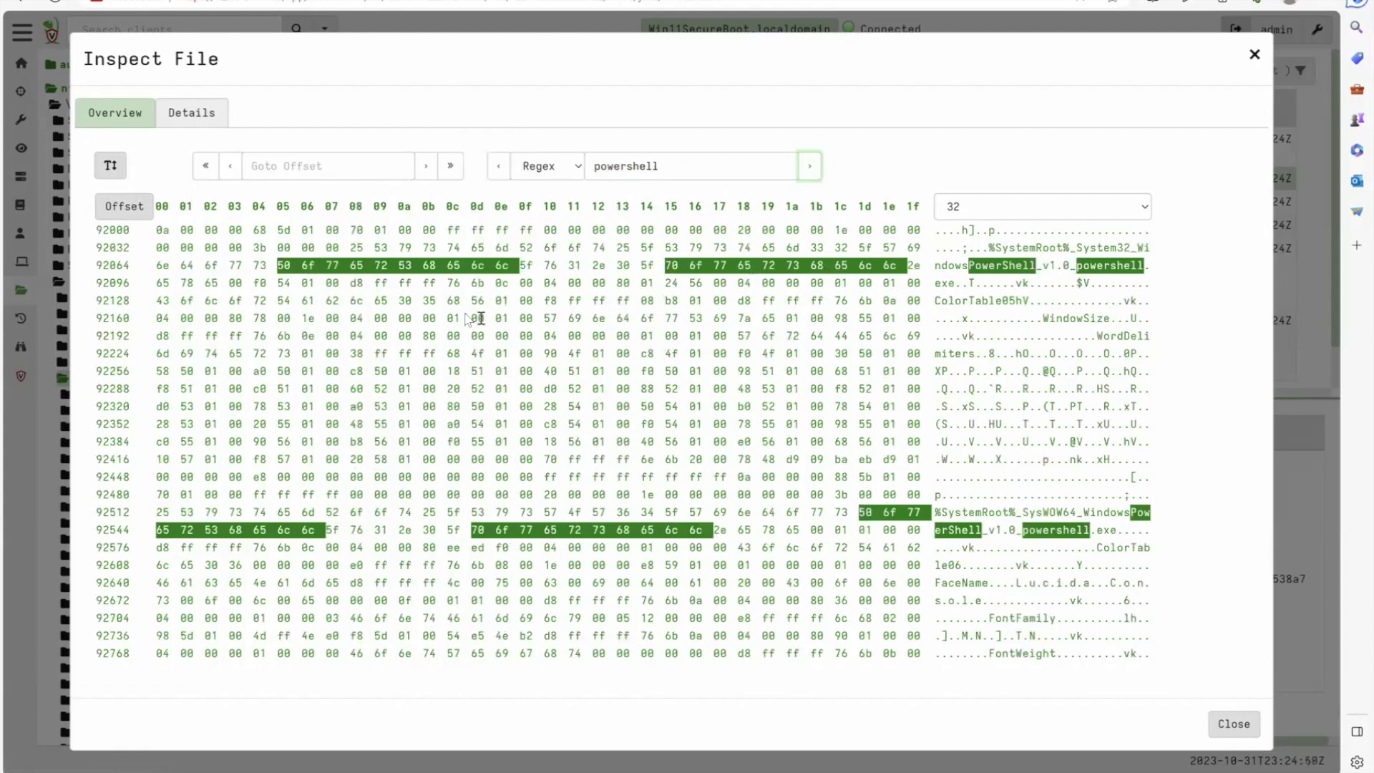
left_click(809, 165)
left_click(809, 166)
left_click(548, 166)
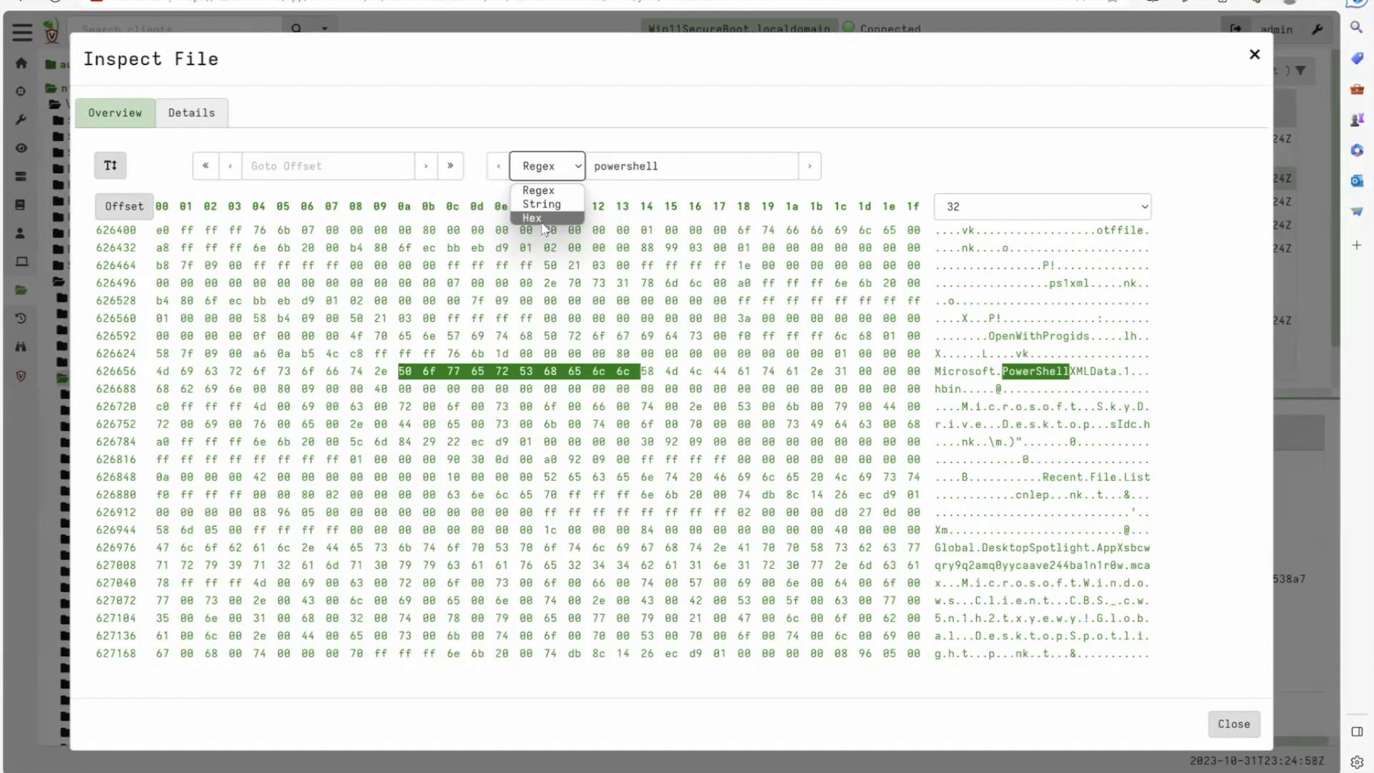
key("Up")
key("Up")
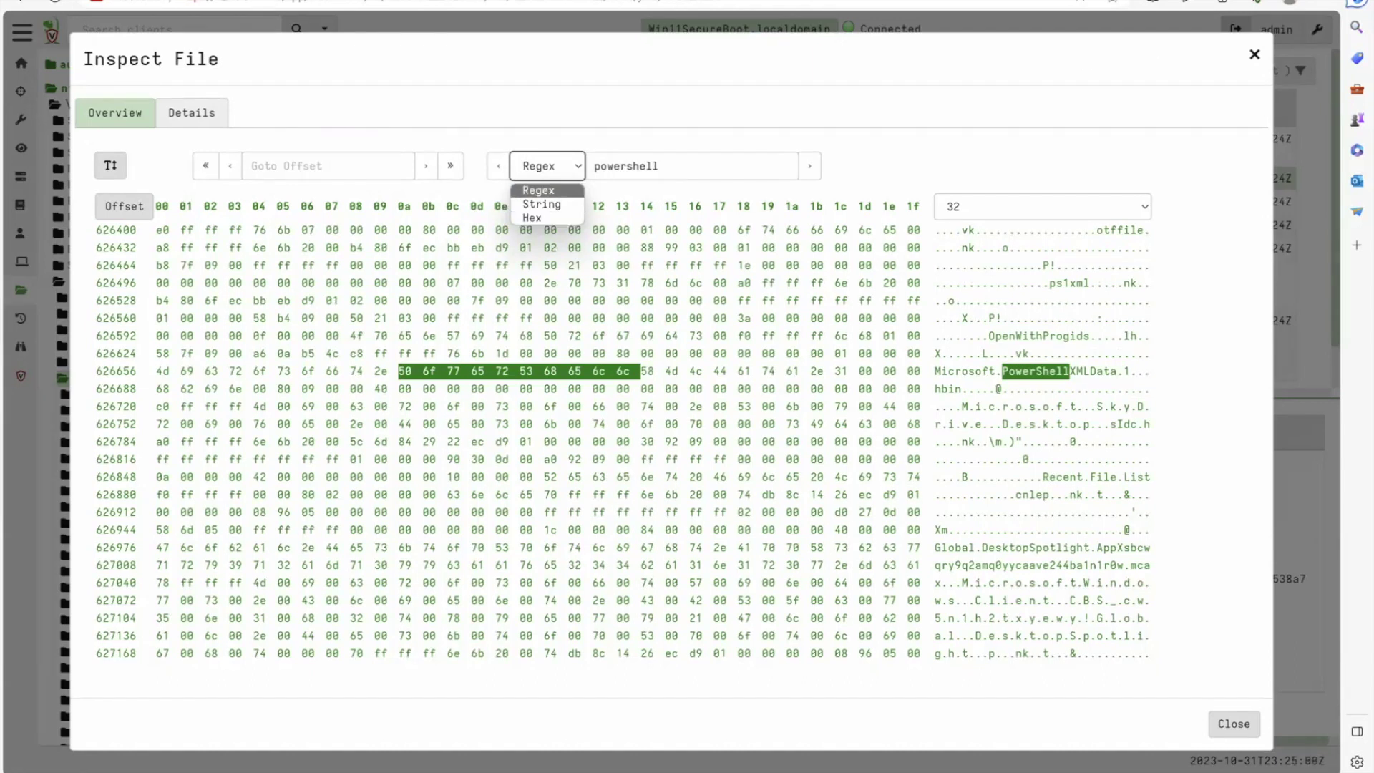
left_click(216, 117)
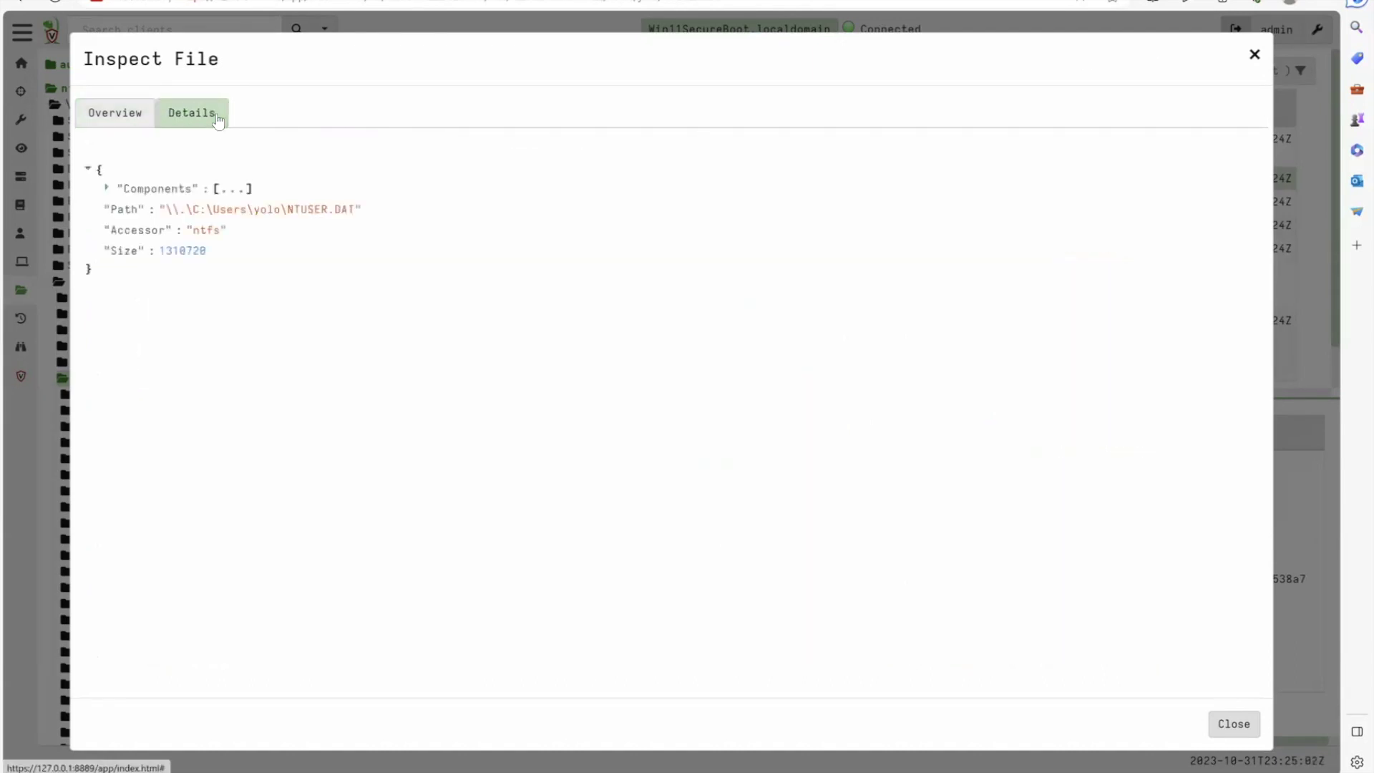
left_click(1254, 56)
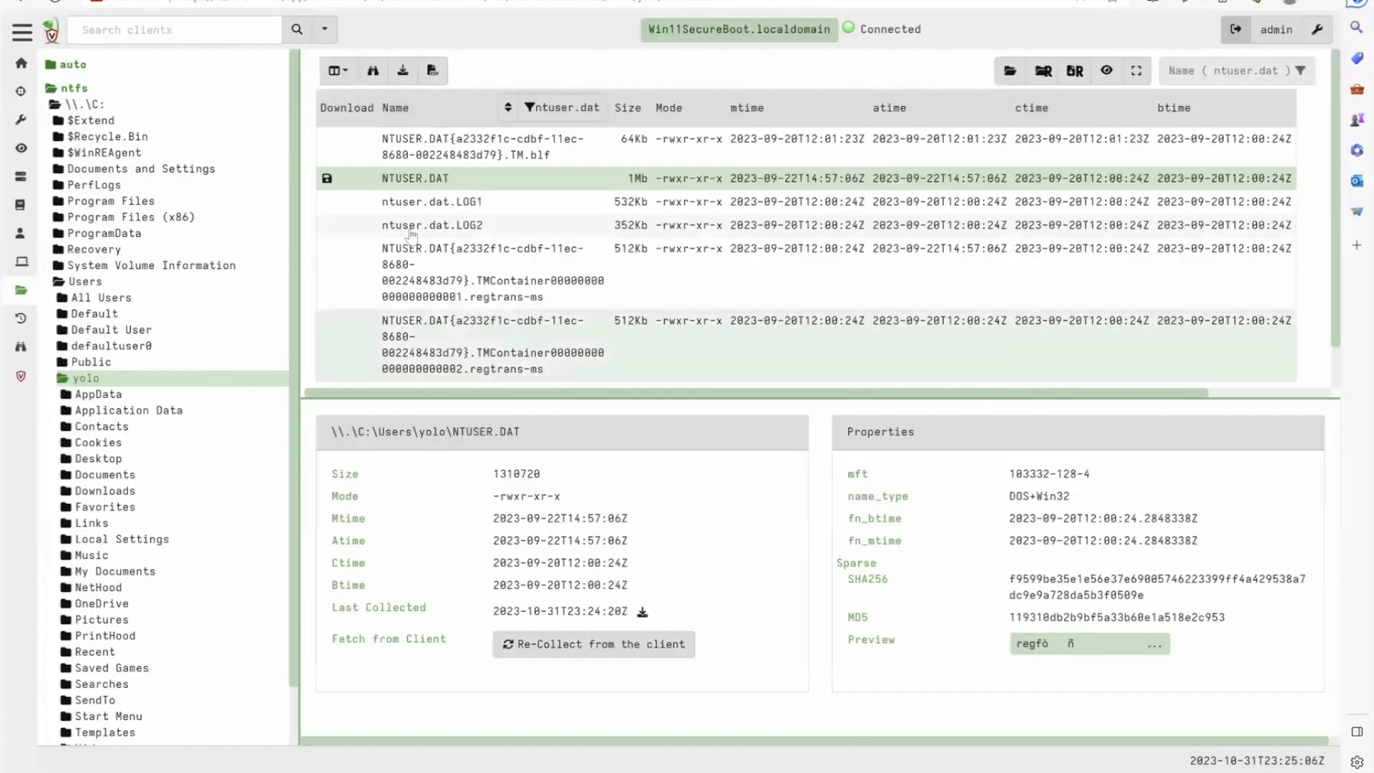
Open the client's registry section and fetch its hive listing from the client
left_click(73, 88)
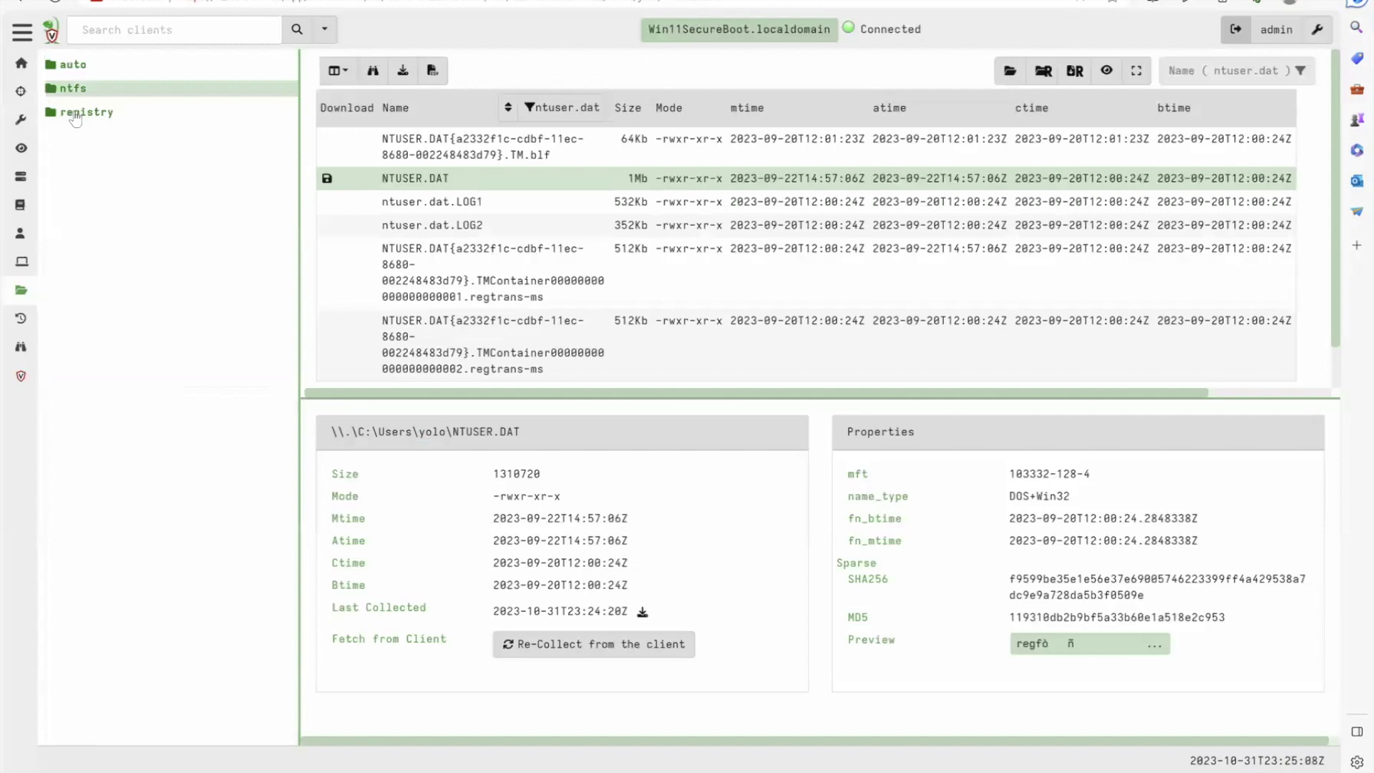
left_click(80, 112)
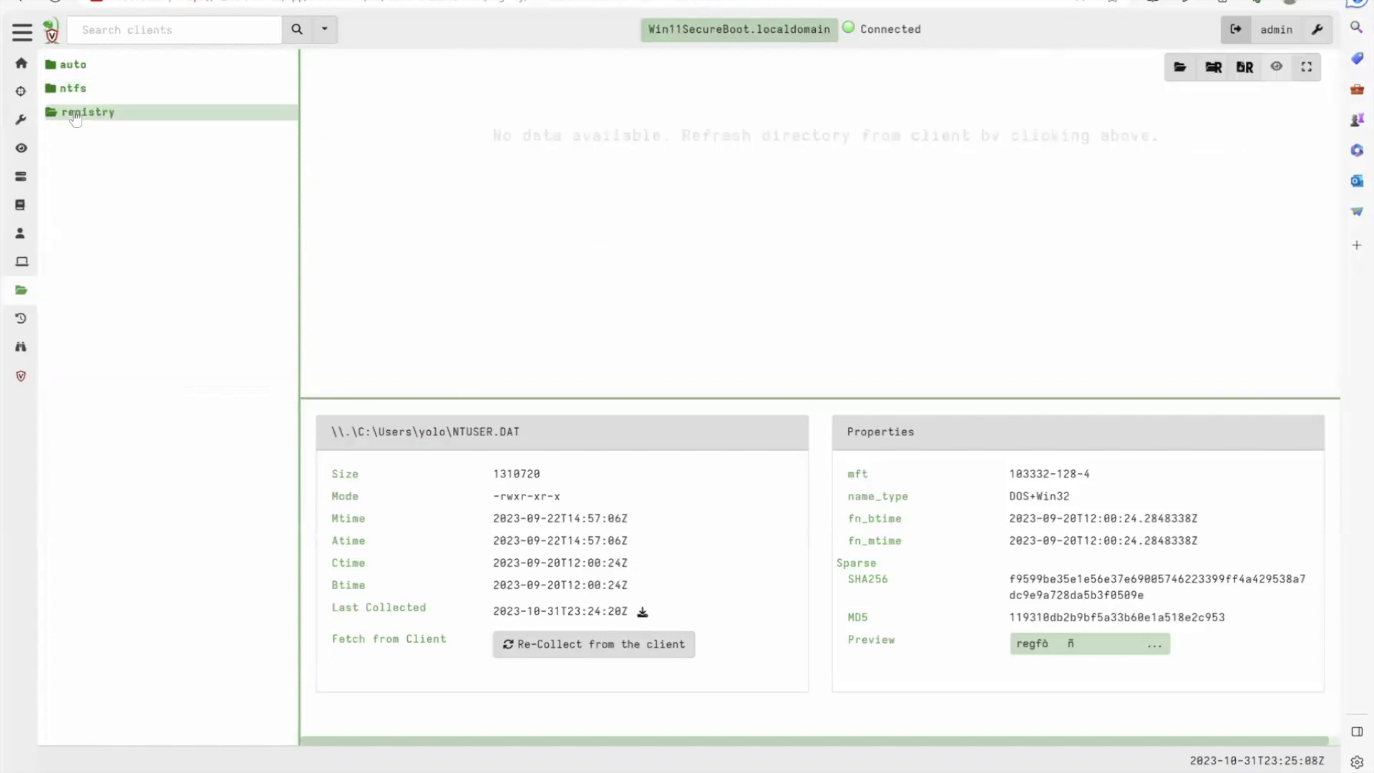
left_click(1177, 72)
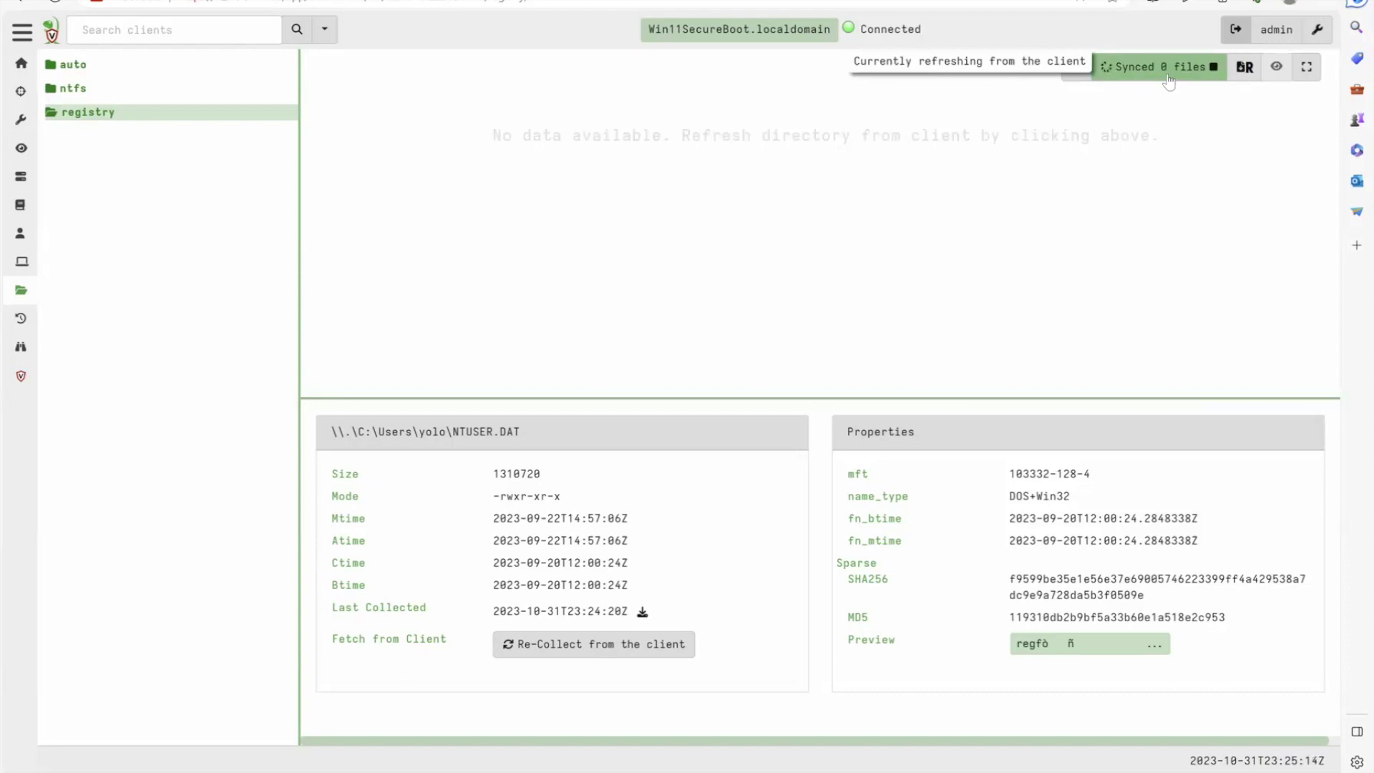
left_click(1171, 73)
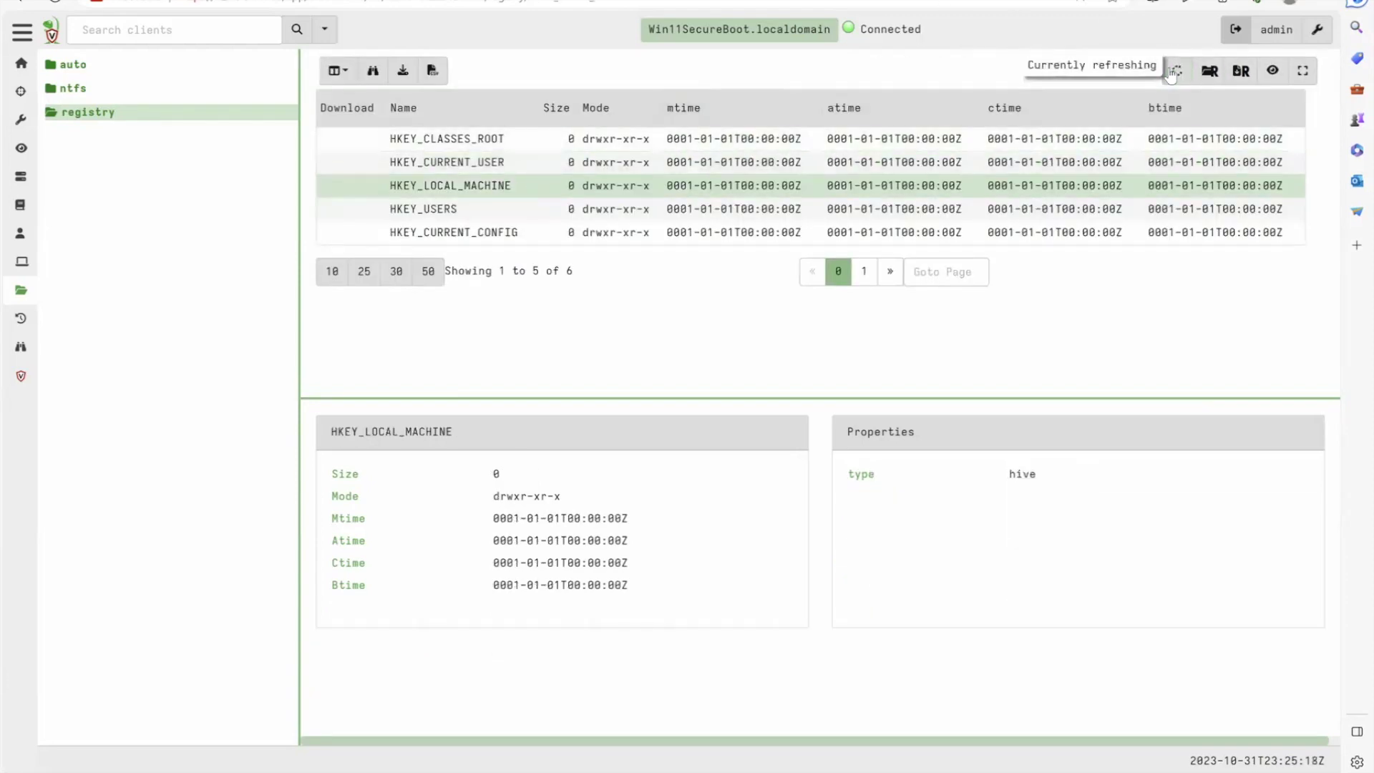
double_click(83, 115)
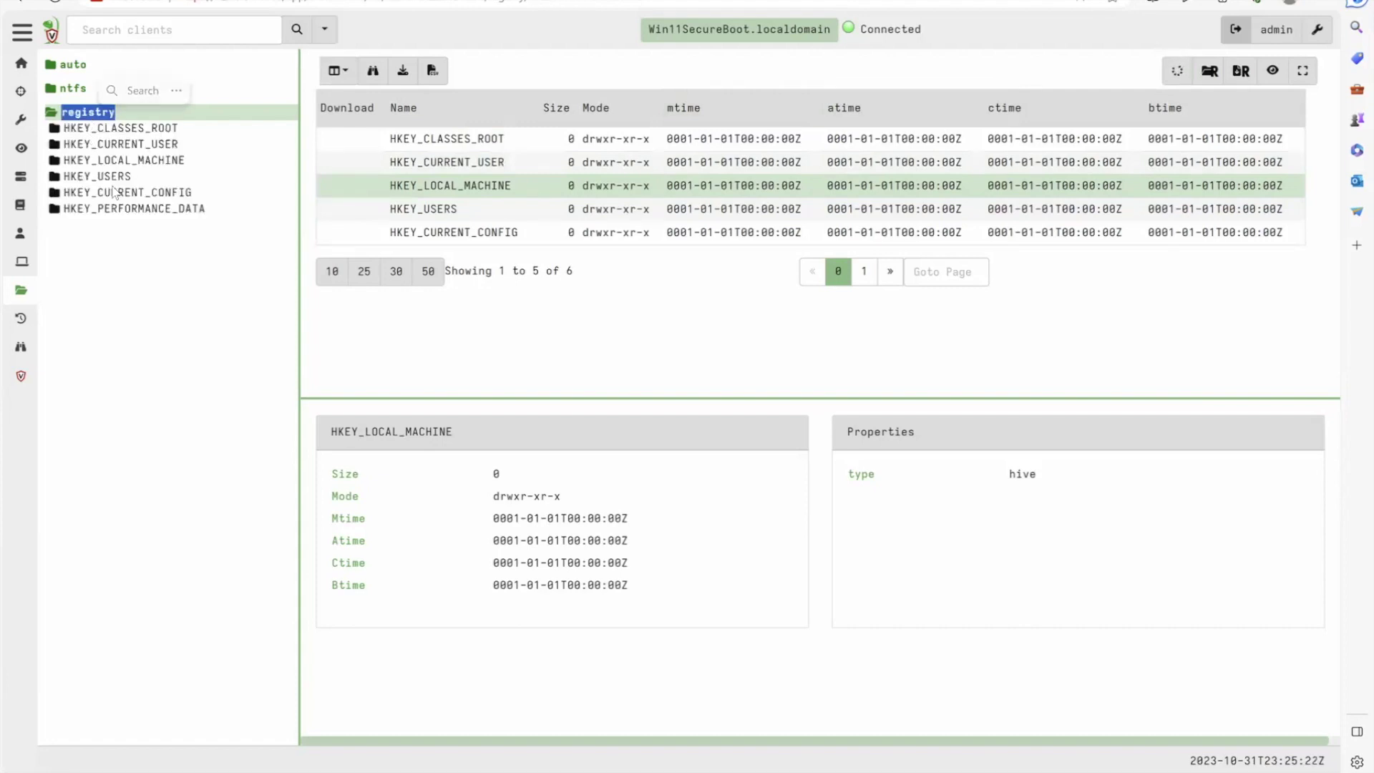
Fetch the HKEY_LOCAL_MACHINE subkeys from the client and select the SOFTWARE key
left_click(123, 162)
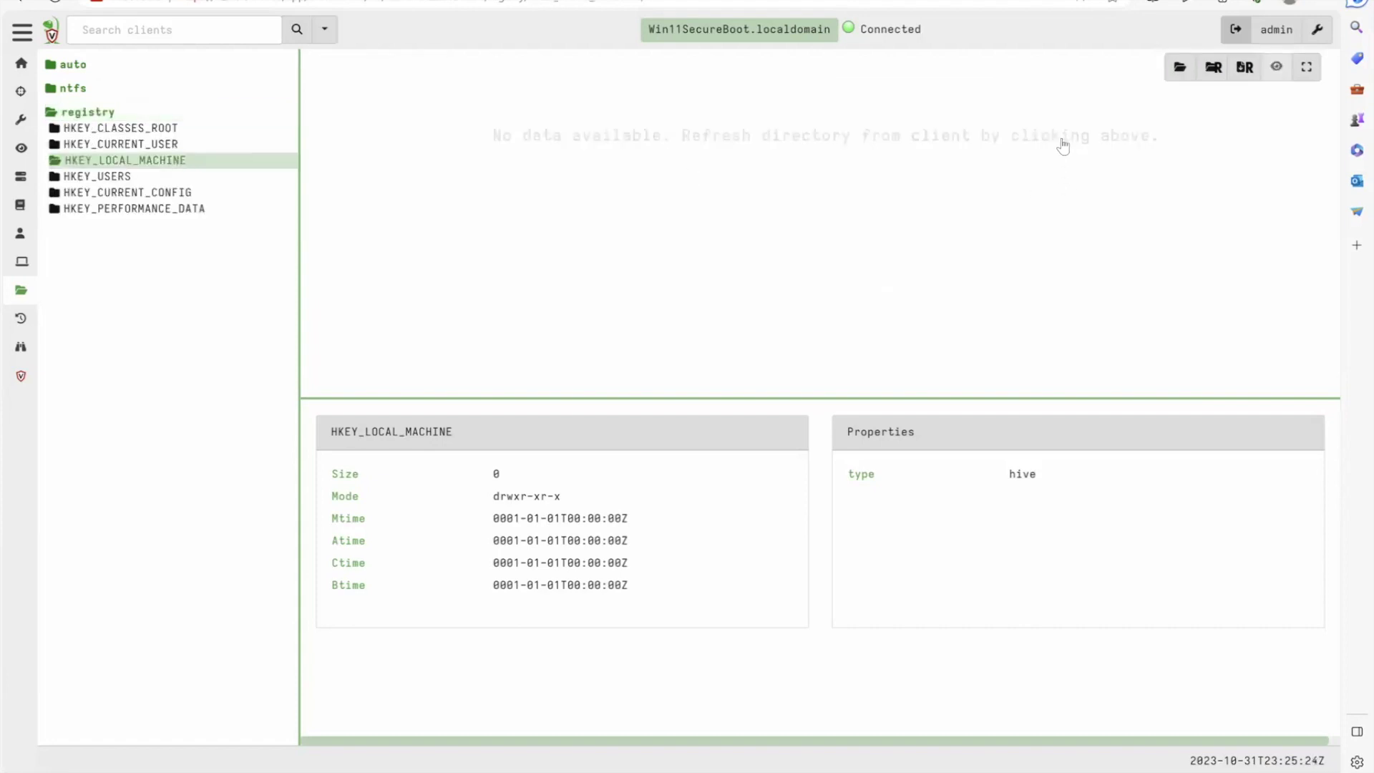
left_click(1178, 70)
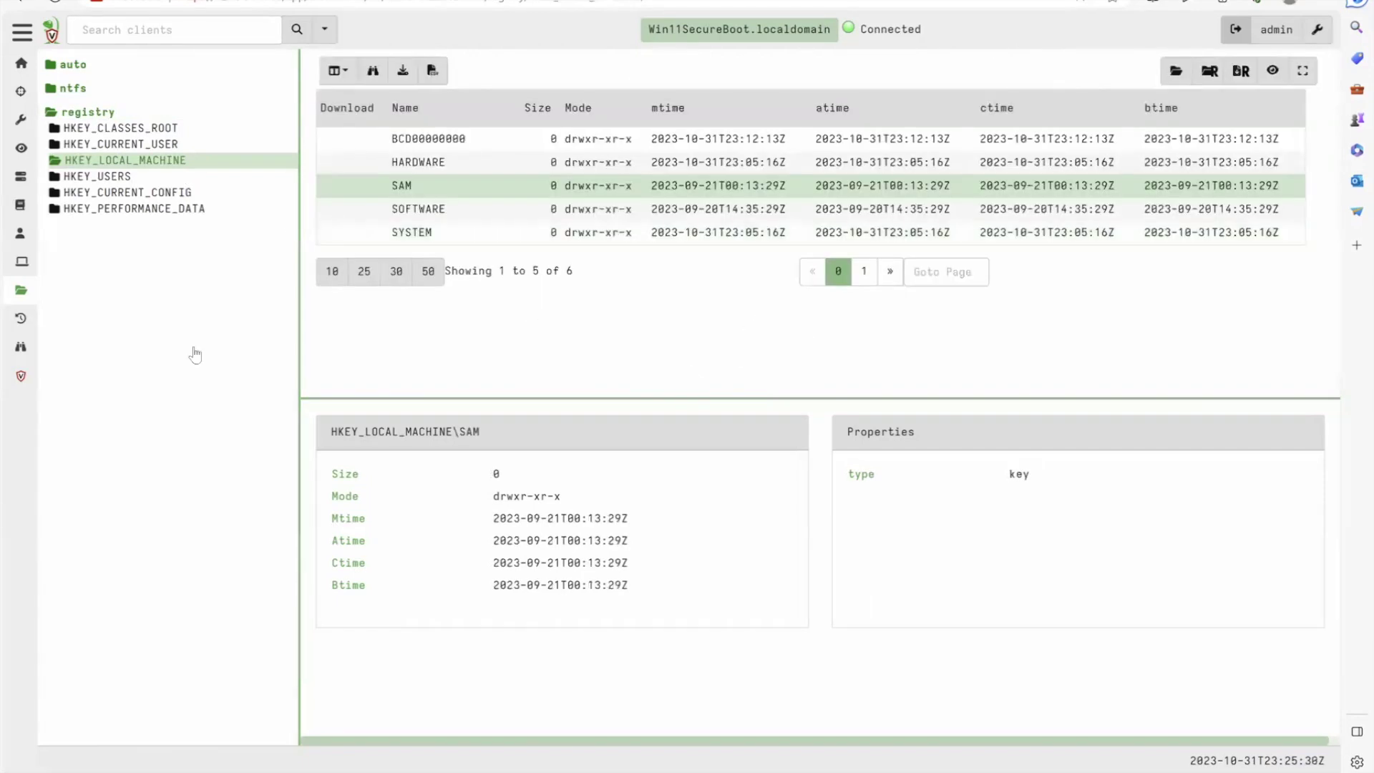
double_click(104, 160)
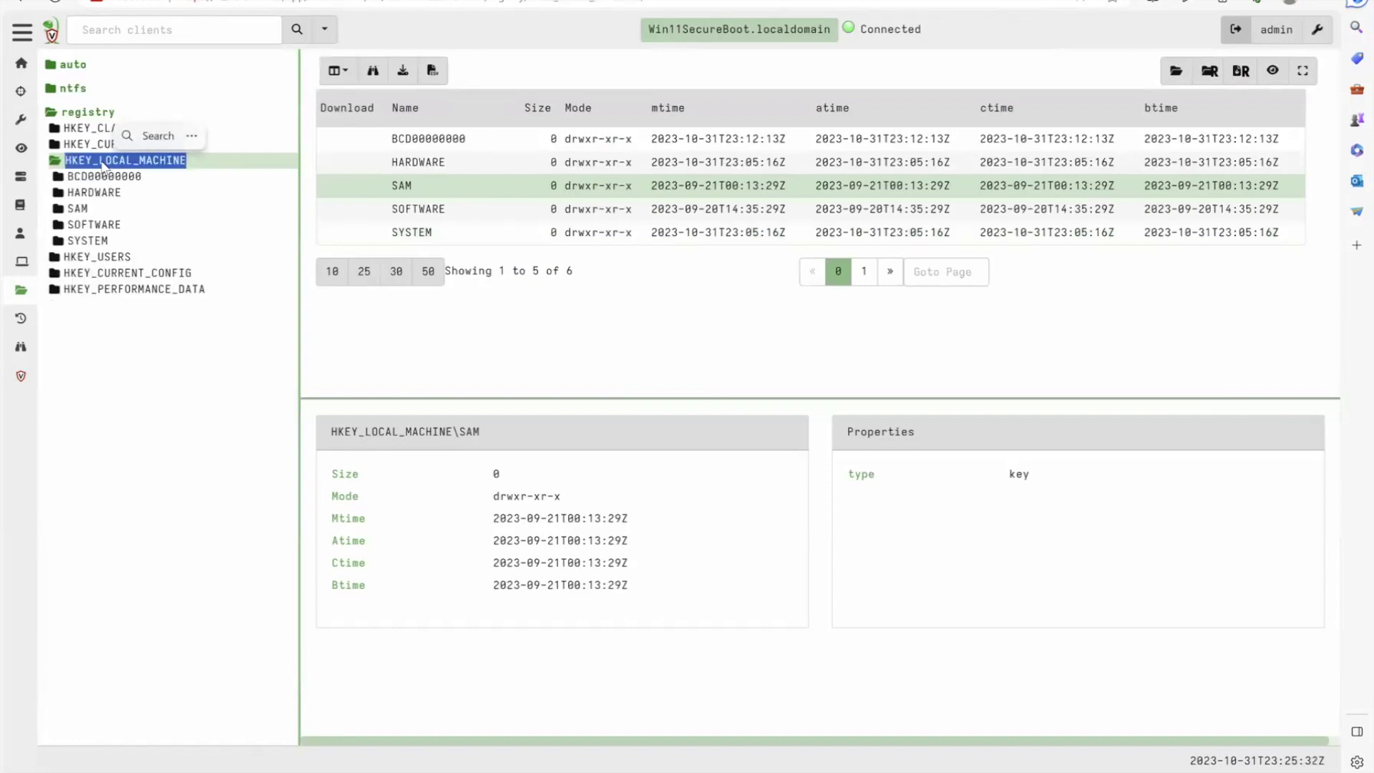
left_click(102, 223)
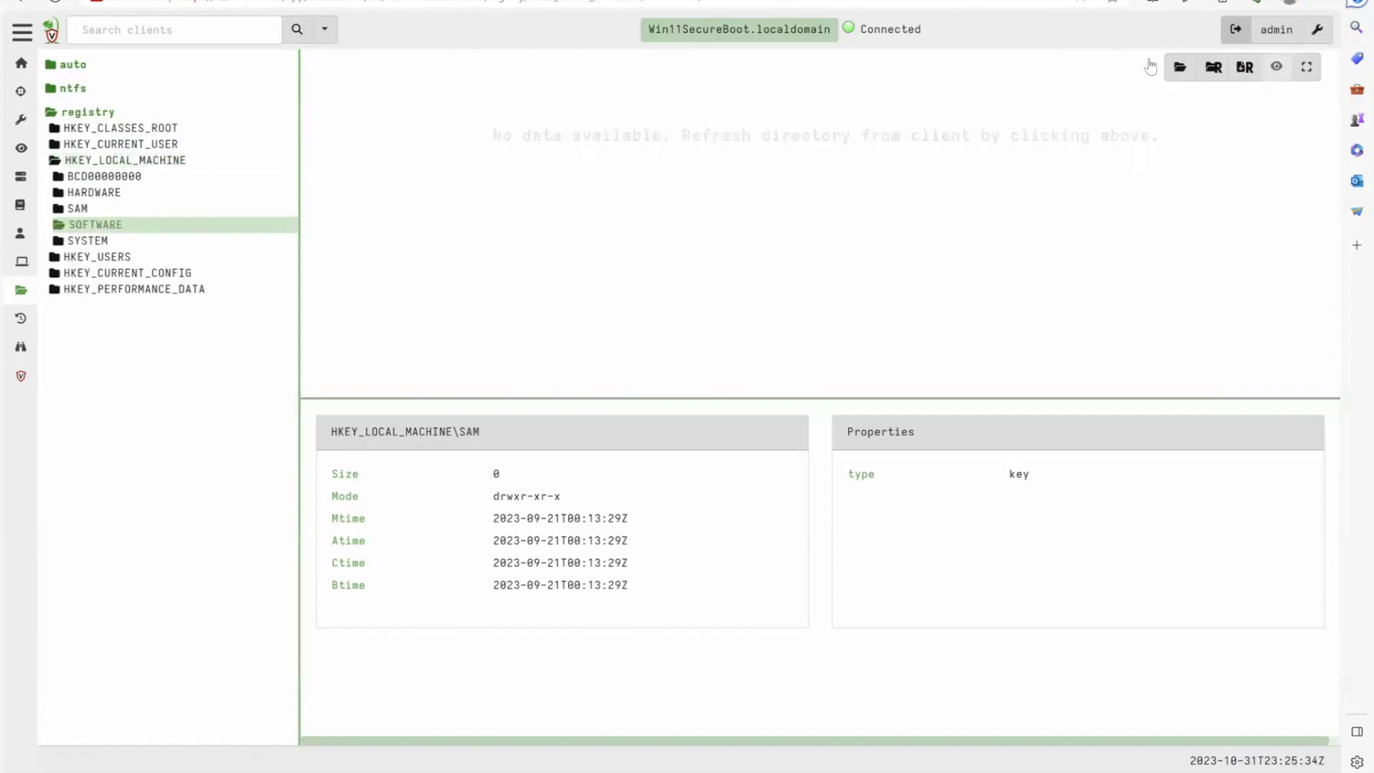
Fetch the SOFTWARE and VMware, Inc. subkeys and open the VMware Drivers key
left_click(1178, 68)
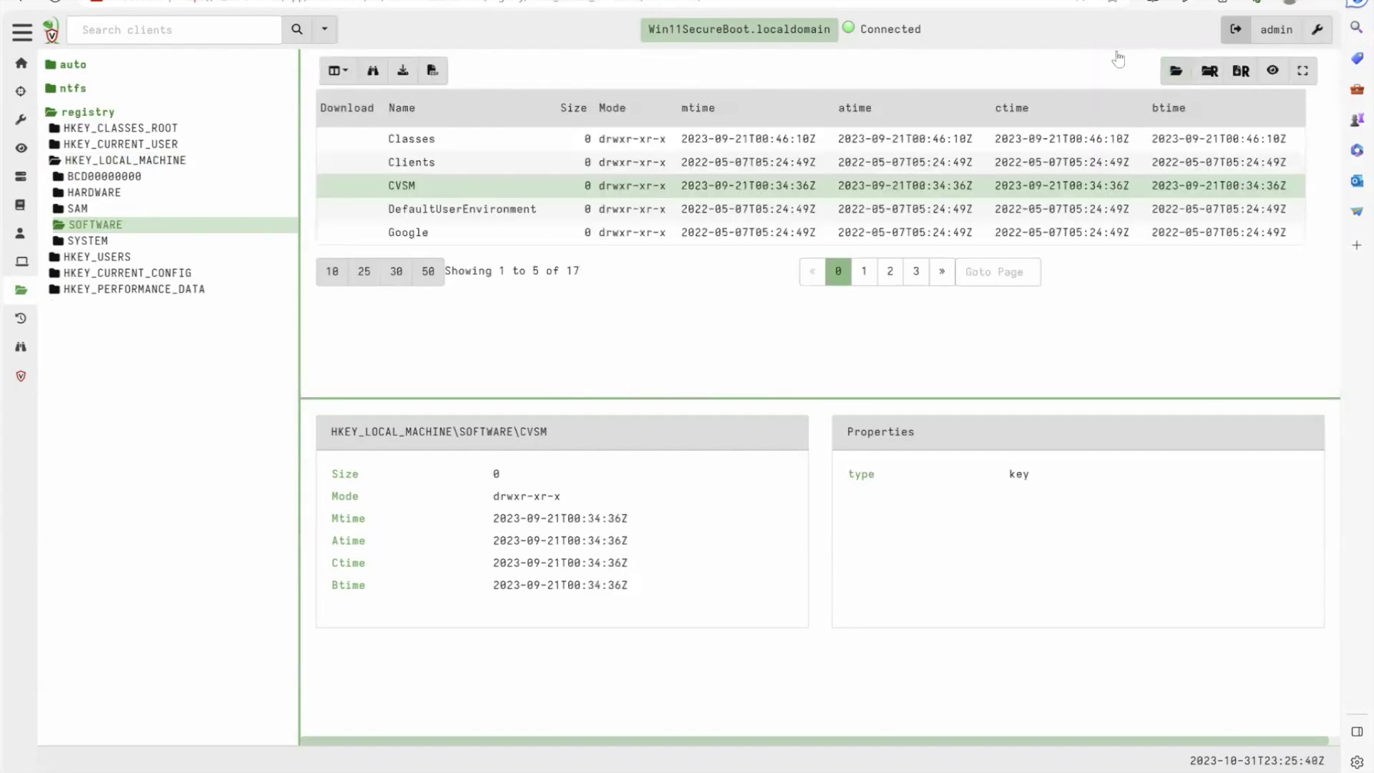
double_click(105, 226)
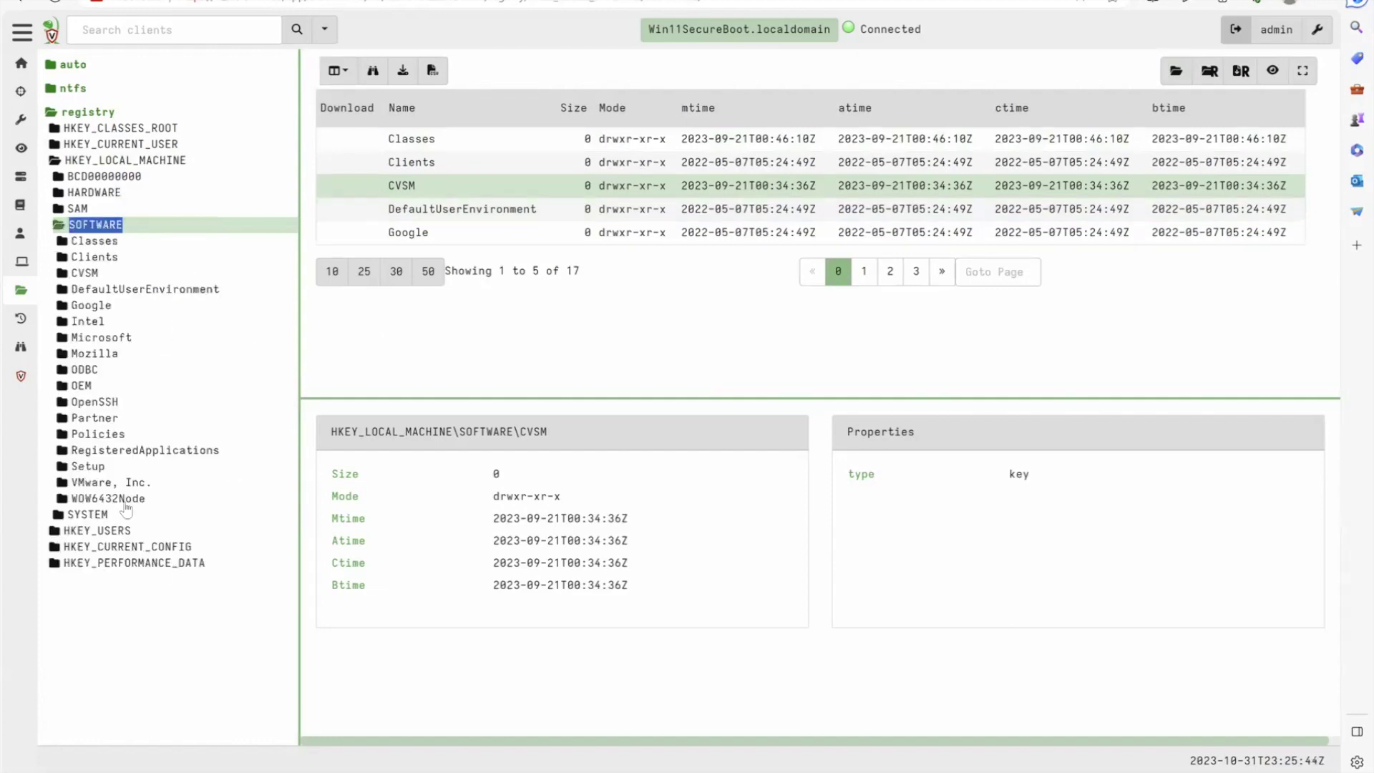
left_click(124, 483)
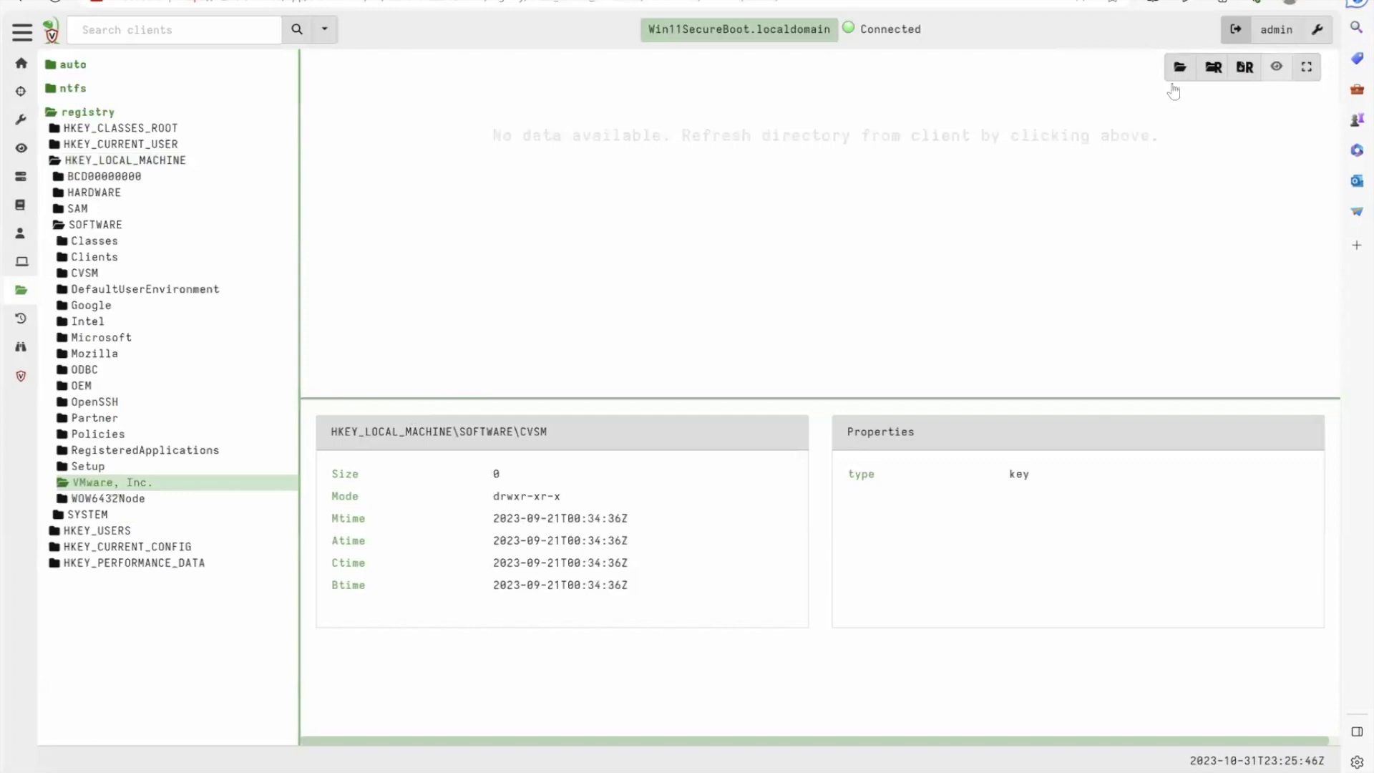
left_click(1212, 68)
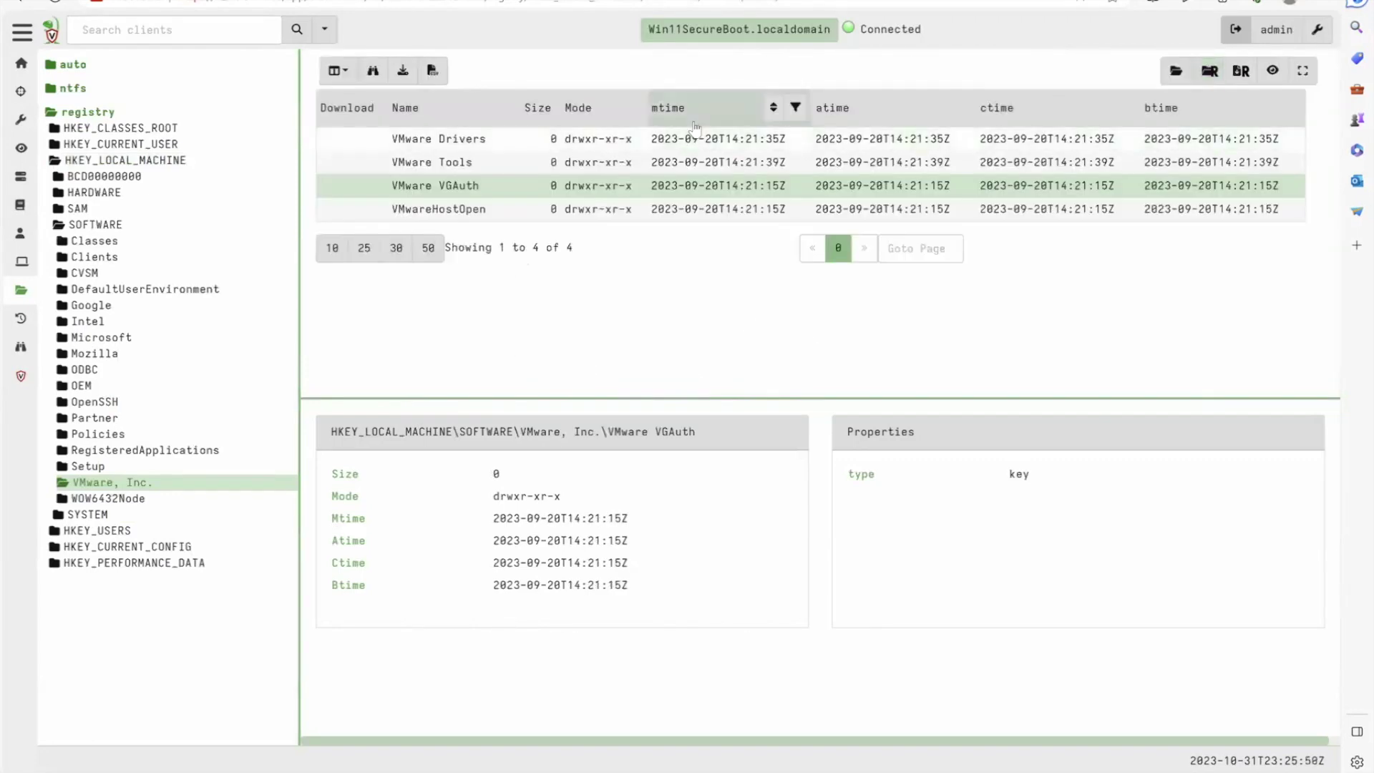
left_click(90, 483)
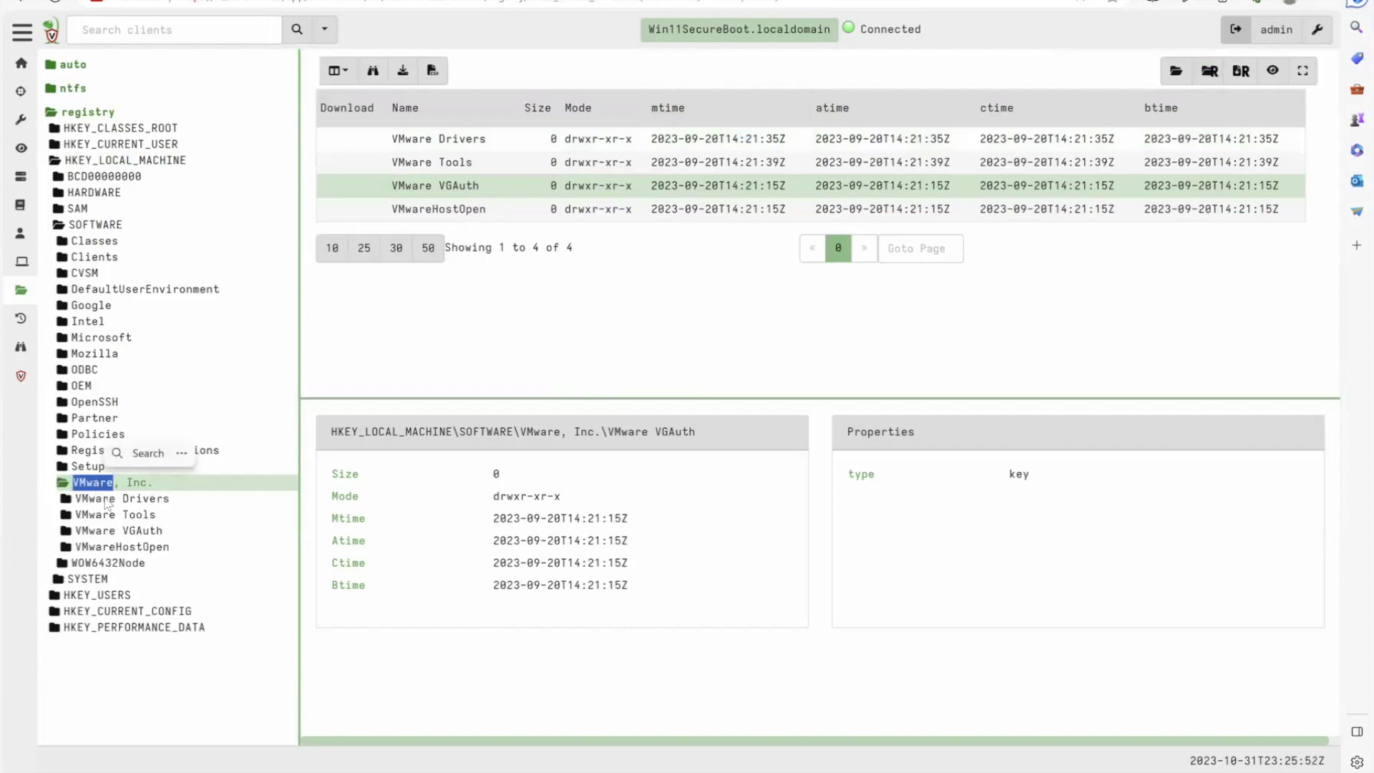
double_click(97, 501)
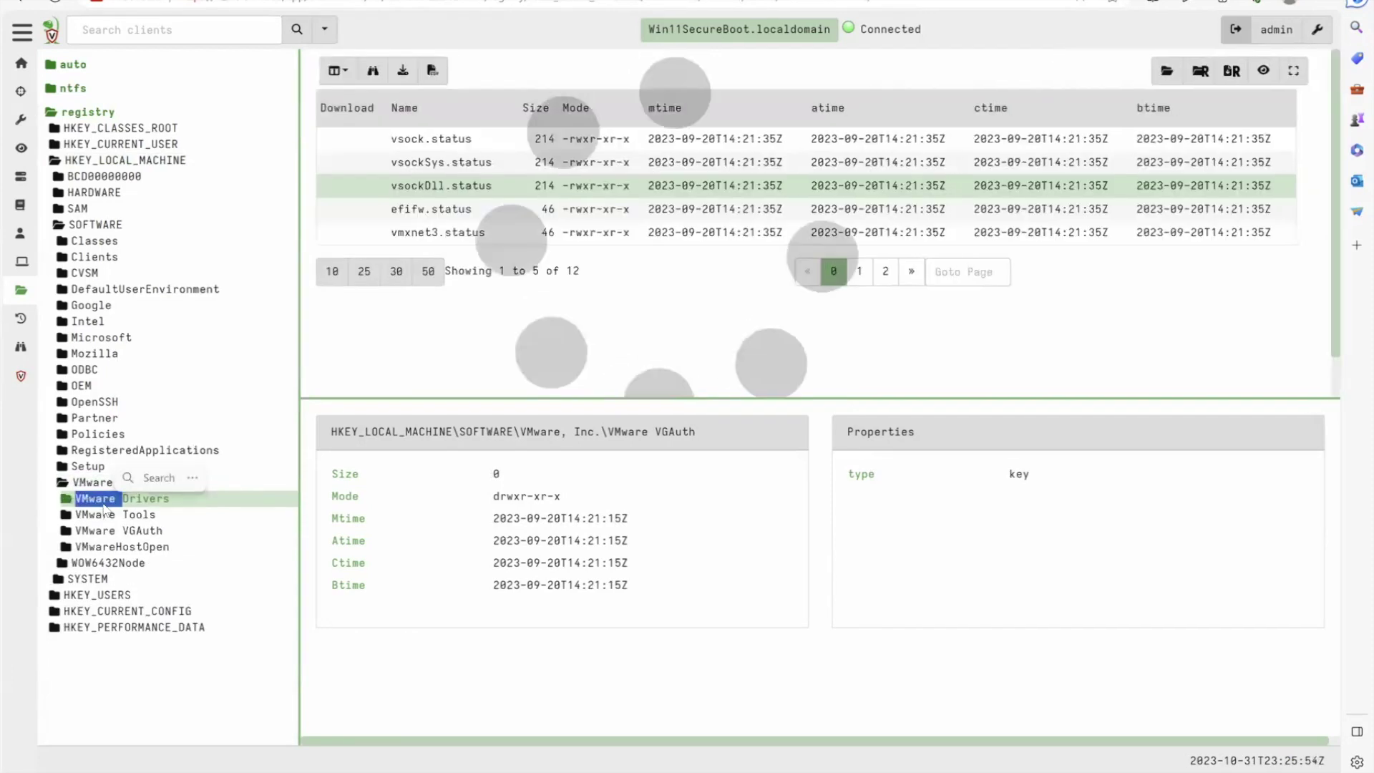
Inspect the efifw, vmxnet3, vsockDll and vsockSys status values, then collapse the registry tree
left_click(555, 208)
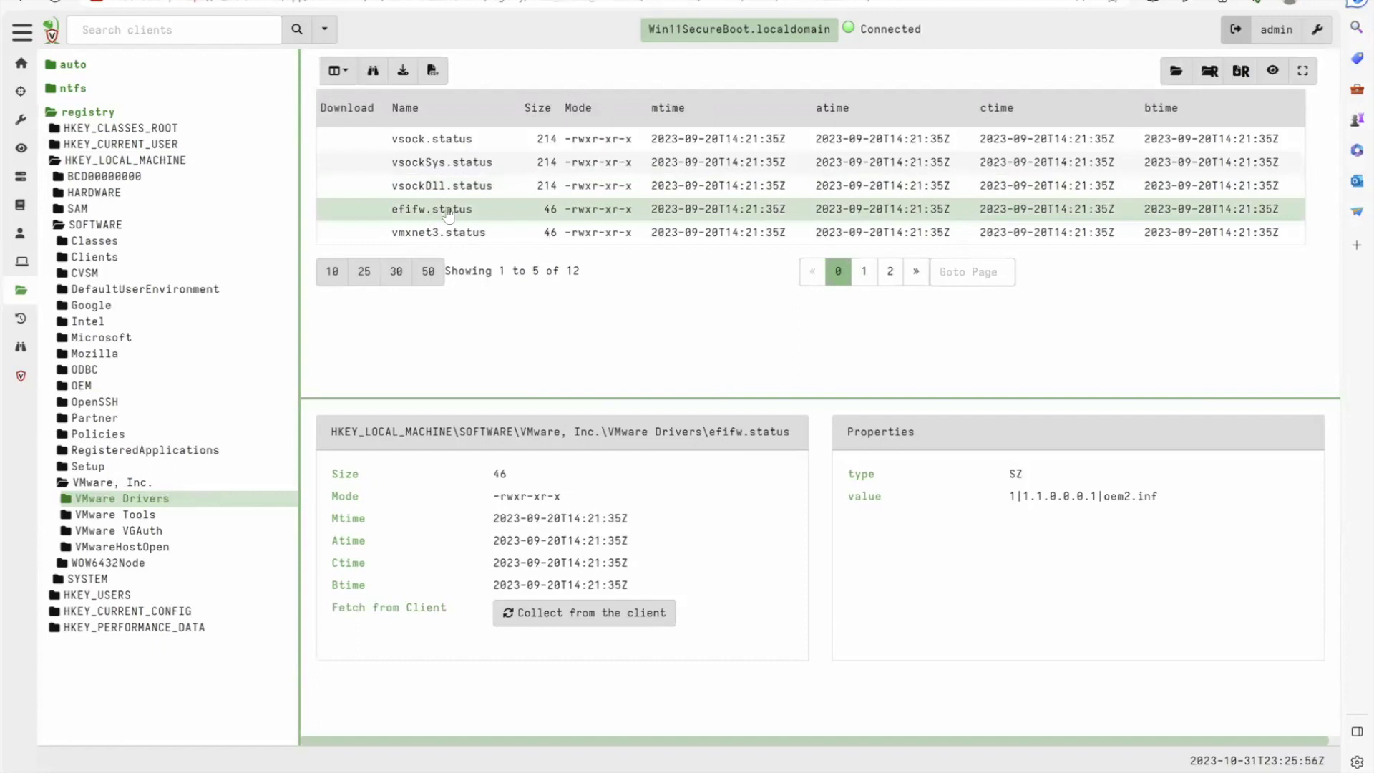
left_click(455, 233)
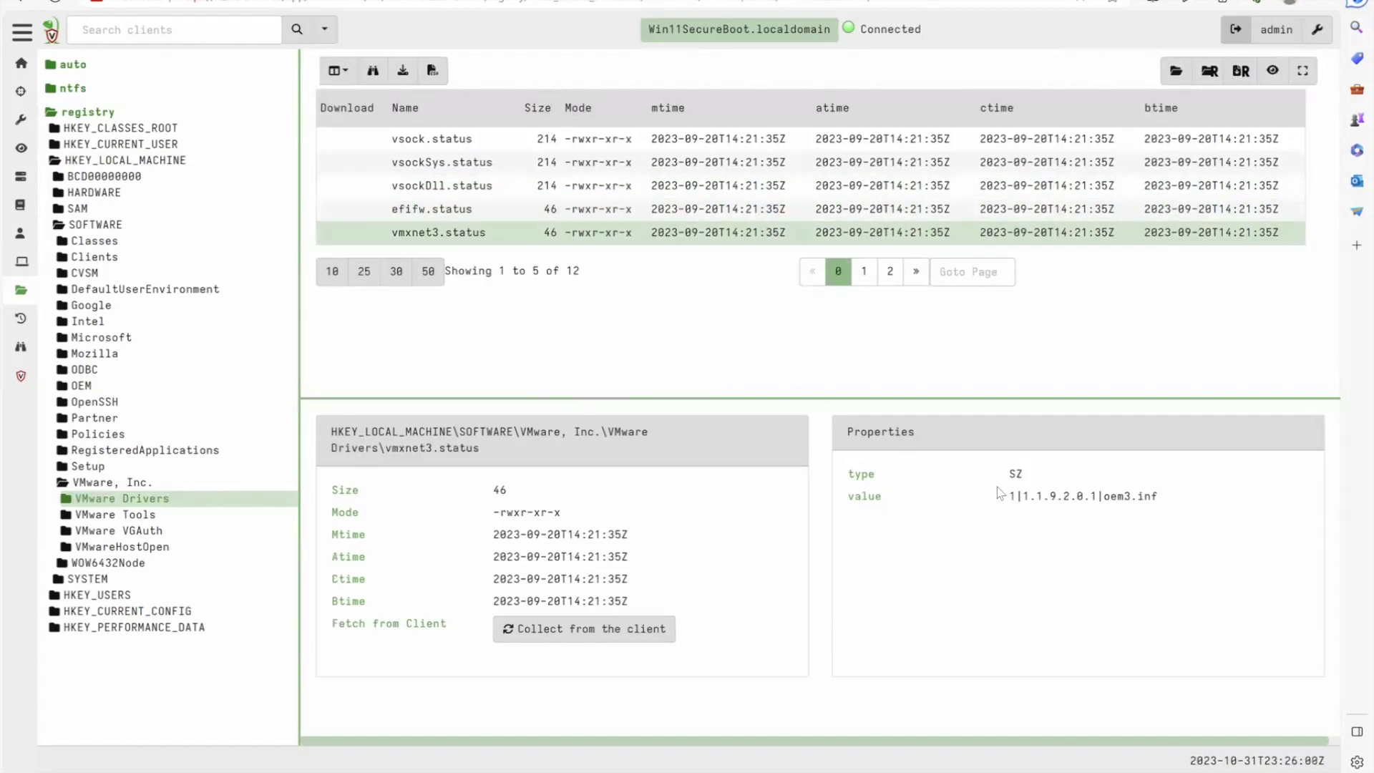
left_click(404, 208)
left_click(405, 188)
left_click(405, 163)
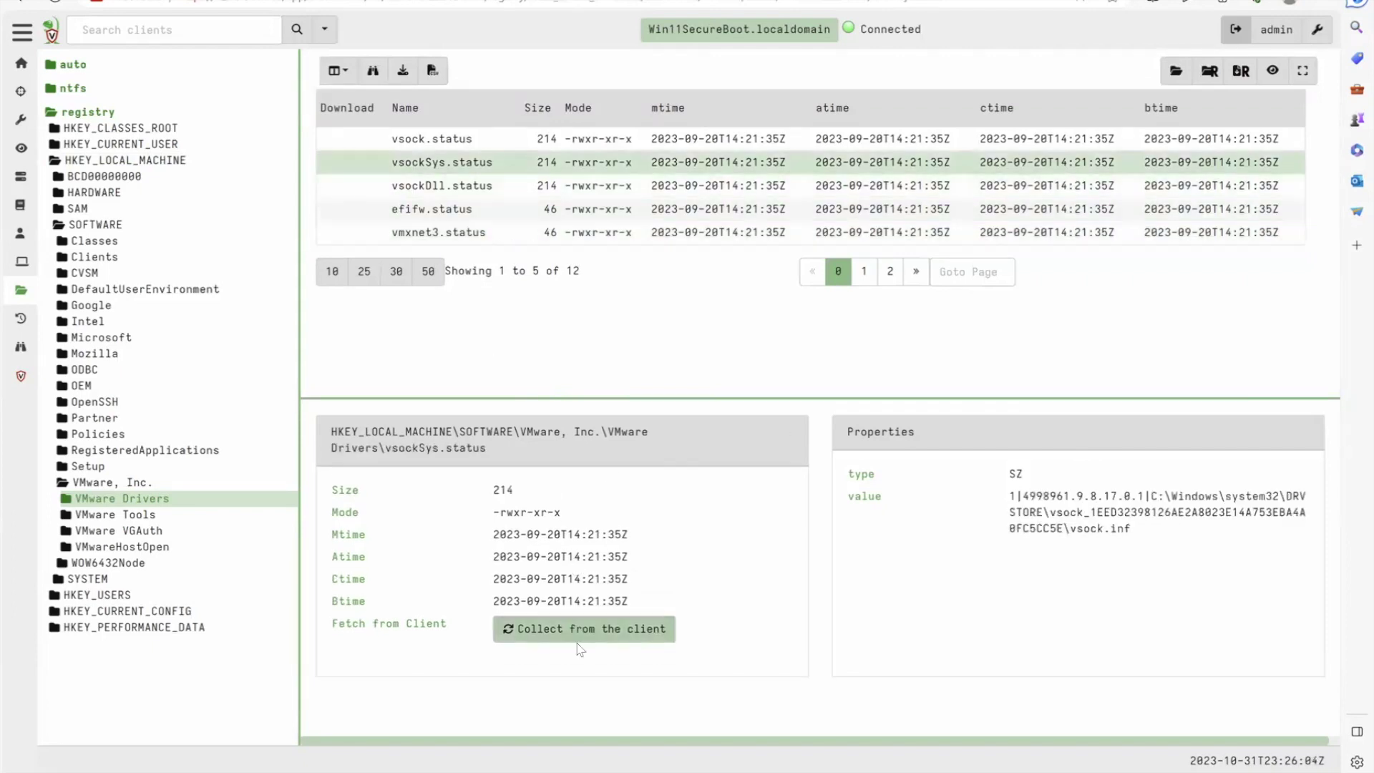
left_click(64, 112)
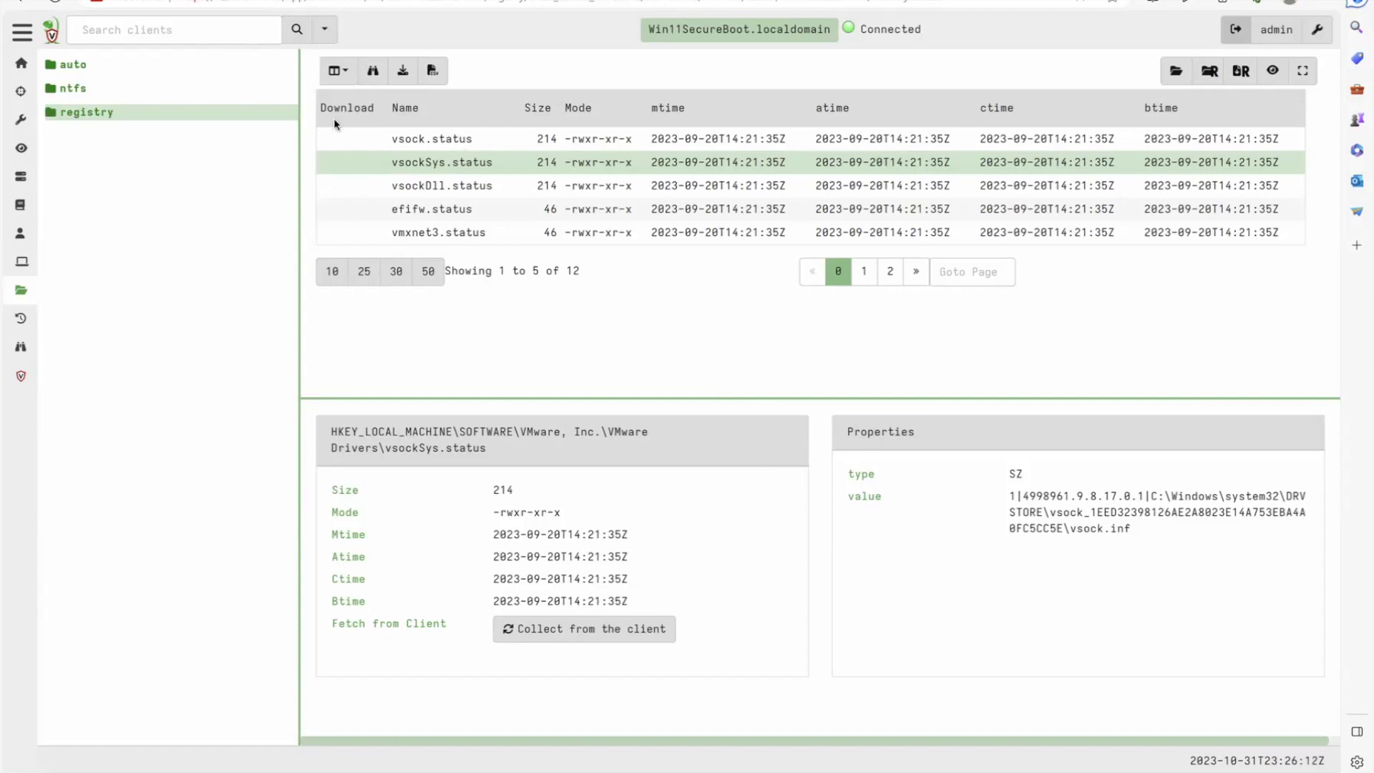
Open the Win11SecureBoot client's collected flows, showing 50 flows per page
left_click(290, 32)
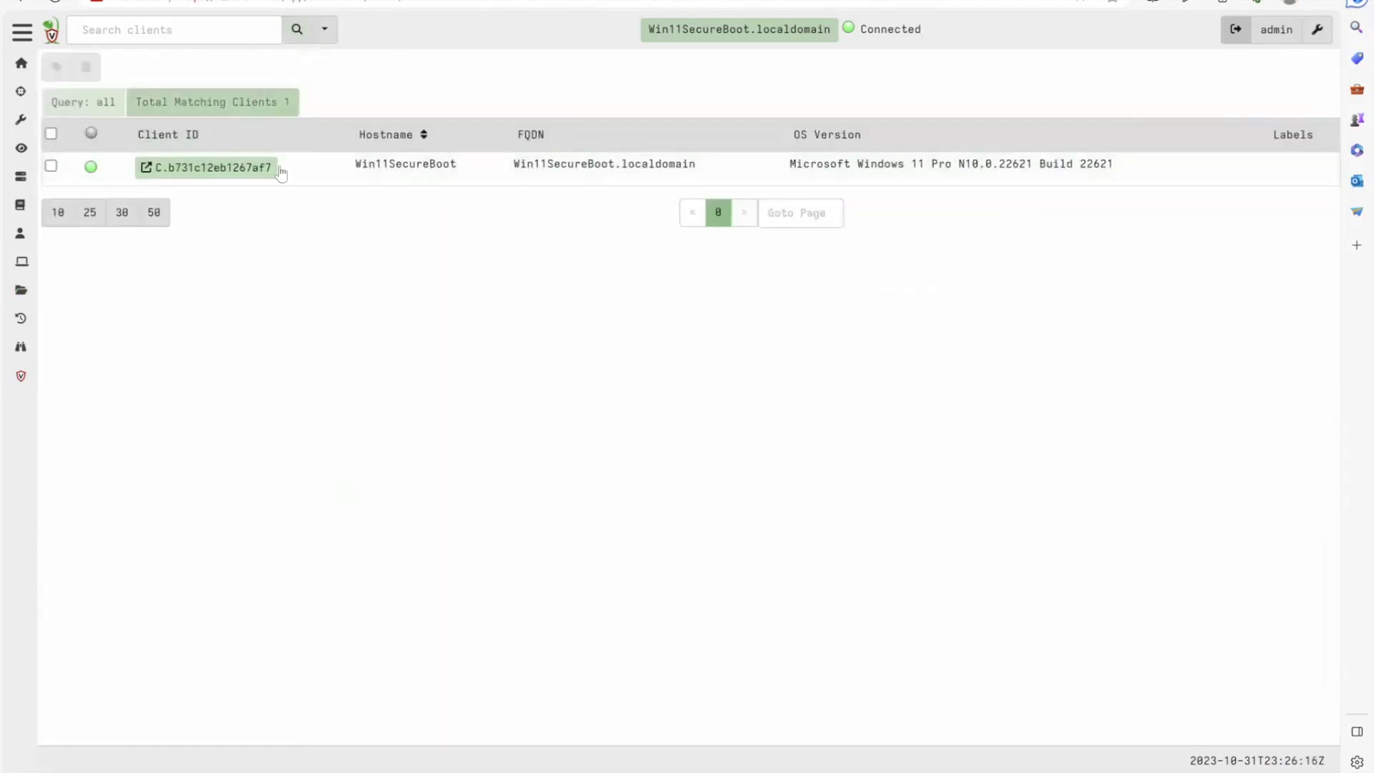
left_click(213, 166)
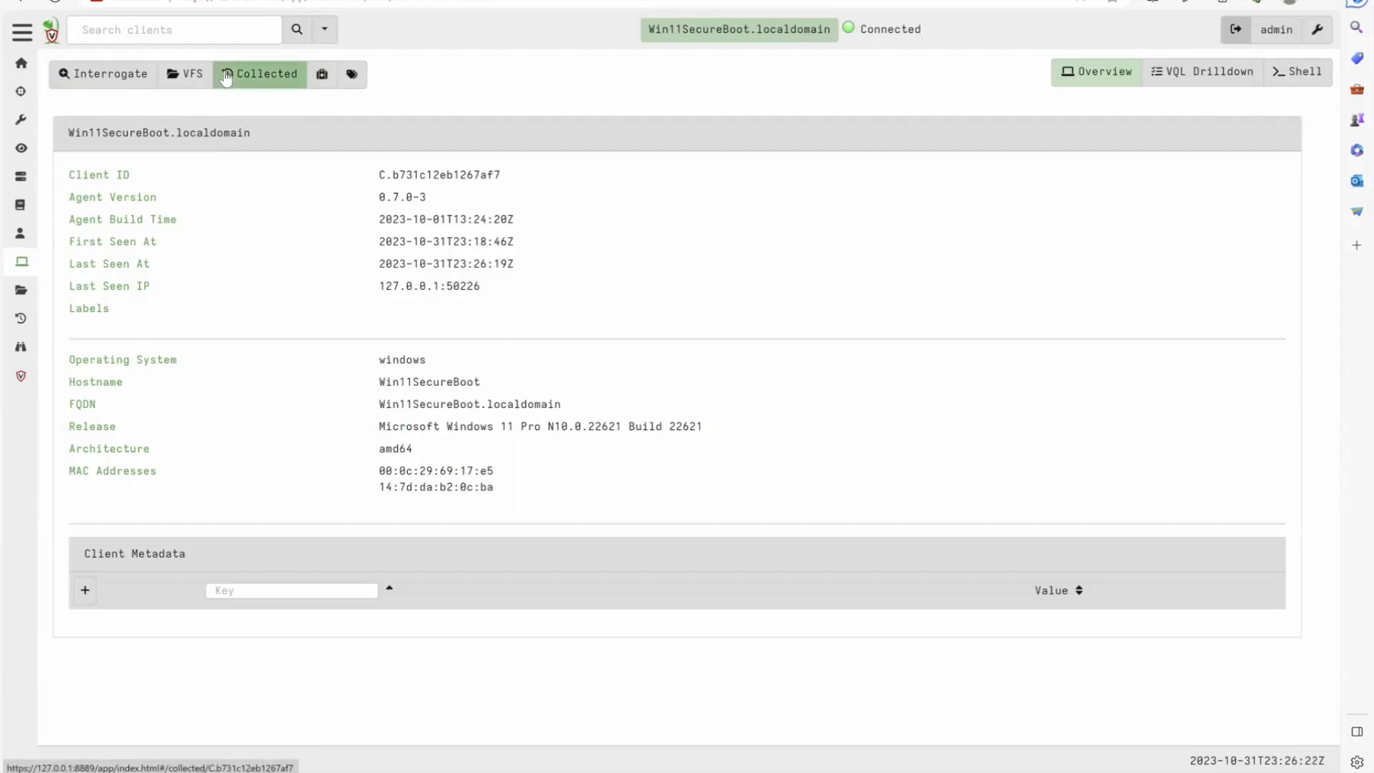
left_click(252, 80)
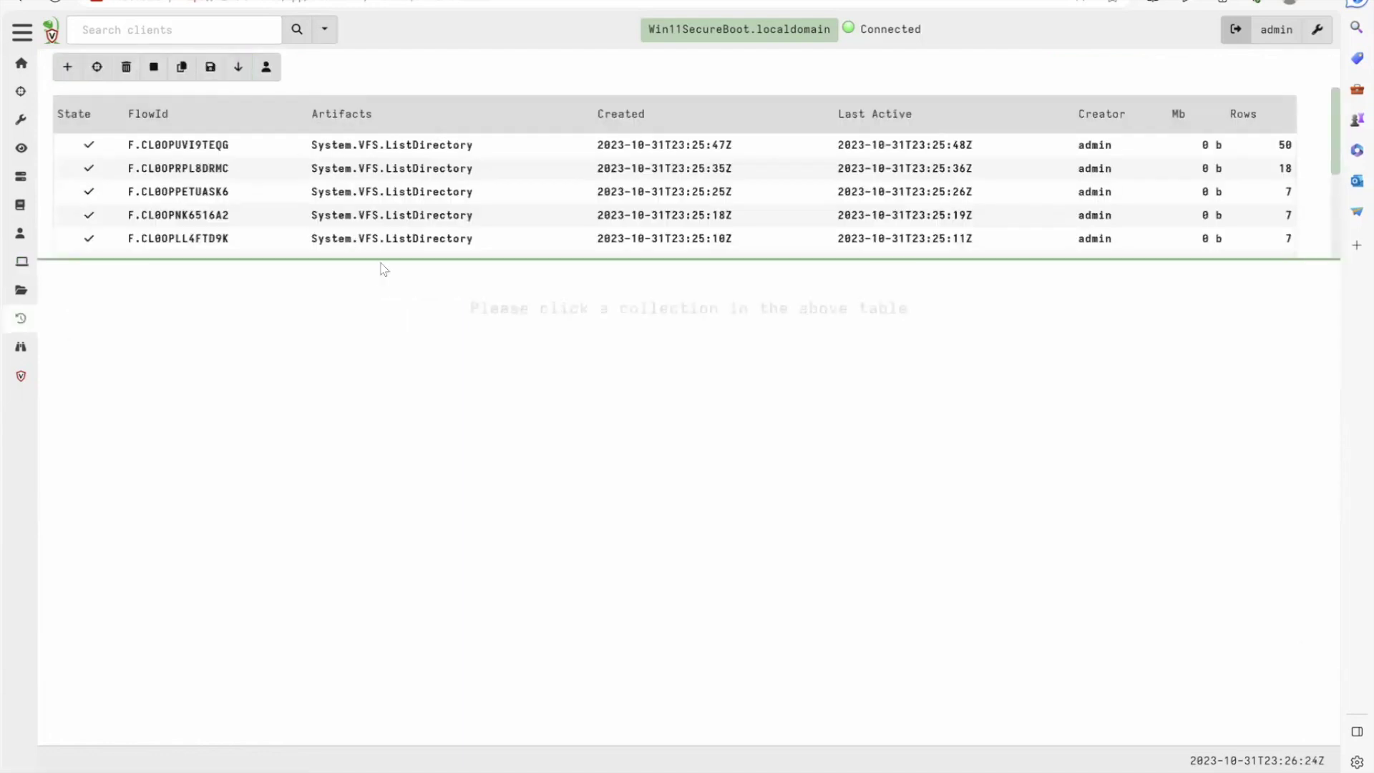
left_click_drag(381, 260, 359, 458)
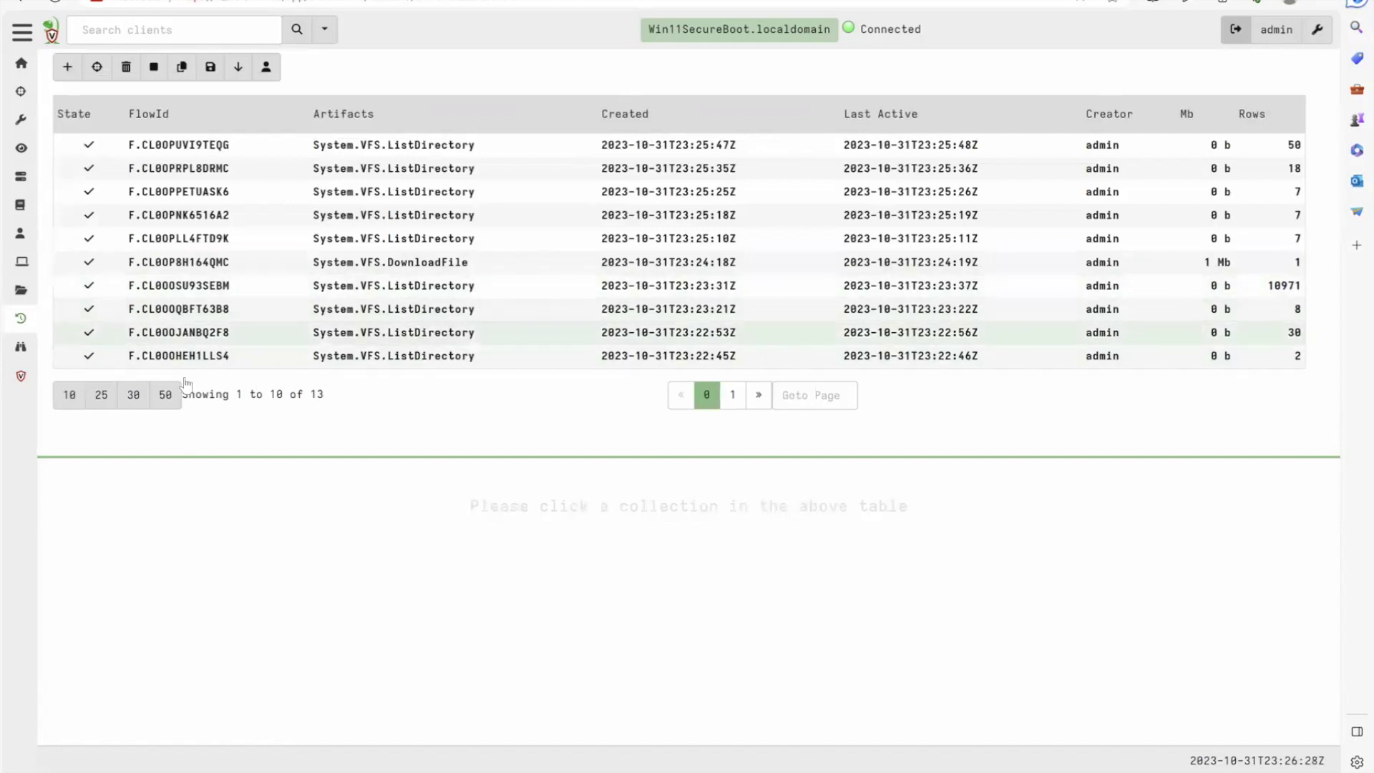
left_click(165, 397)
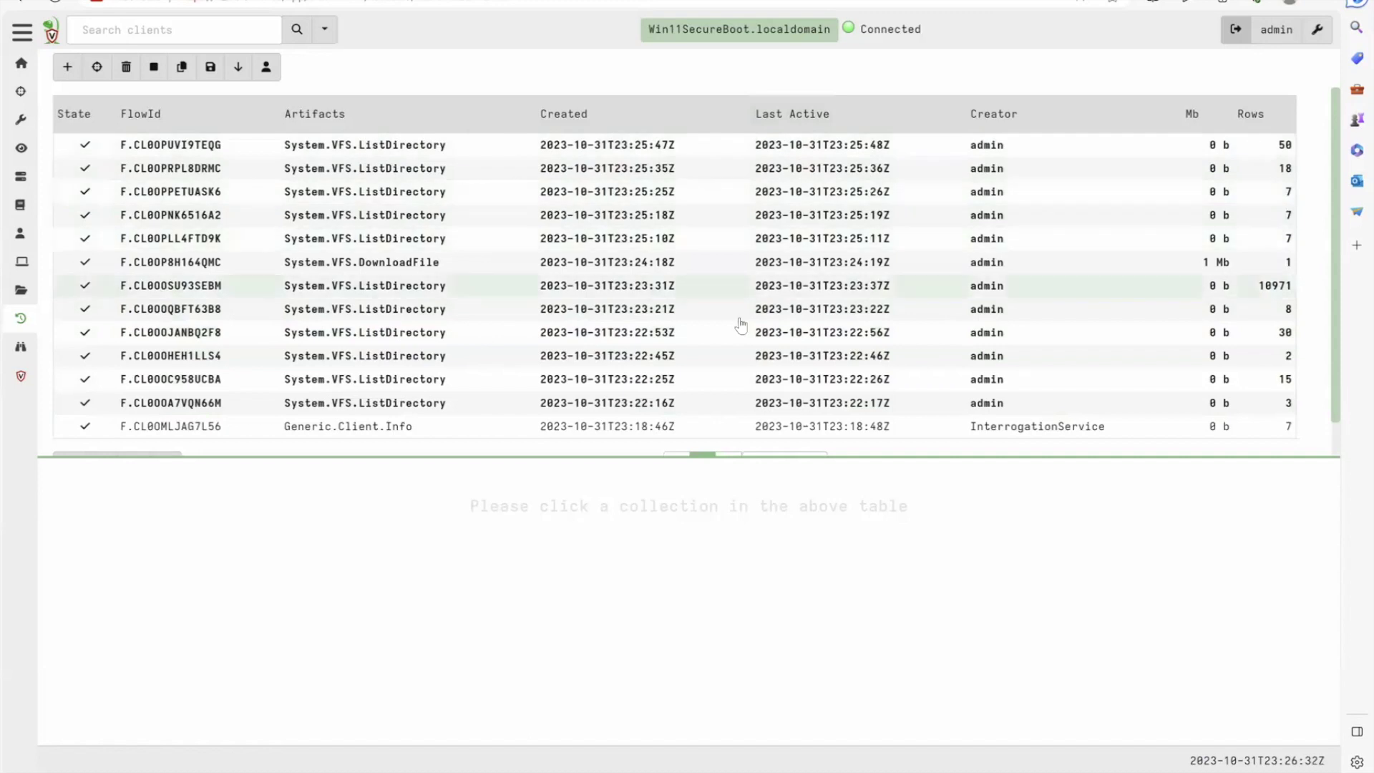
Review the System.VFS.ListDirectory flow results, then start a new artifact collection
scroll(585, 379, "down", 1)
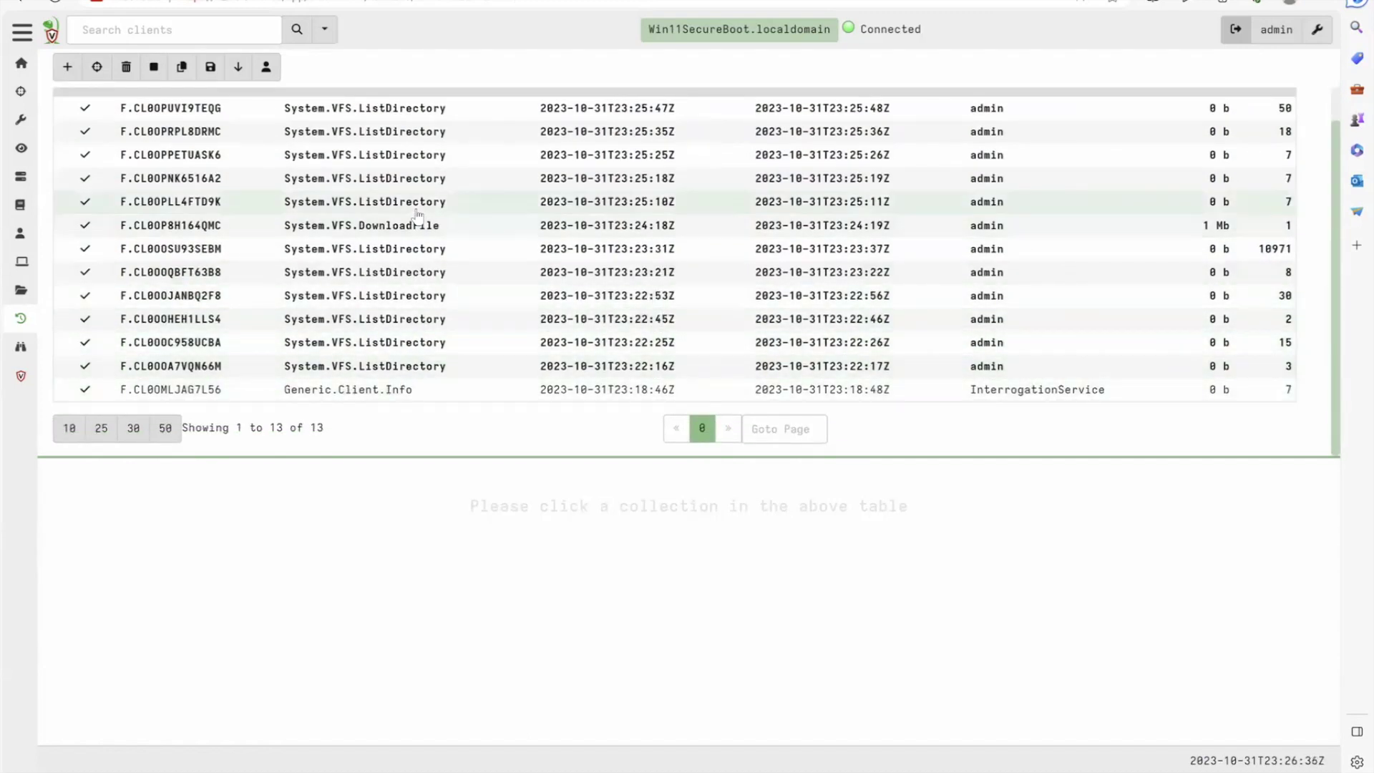
left_click(419, 111)
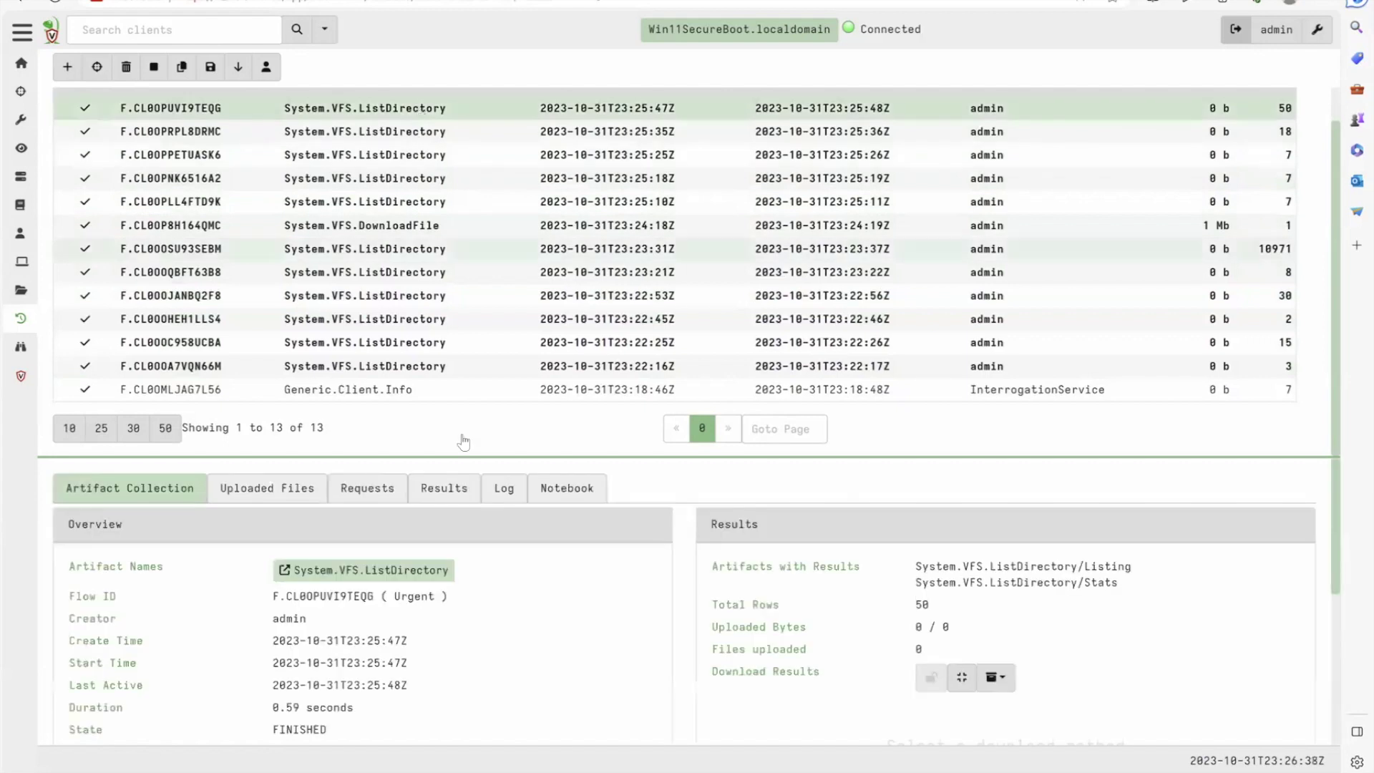
left_click(442, 491)
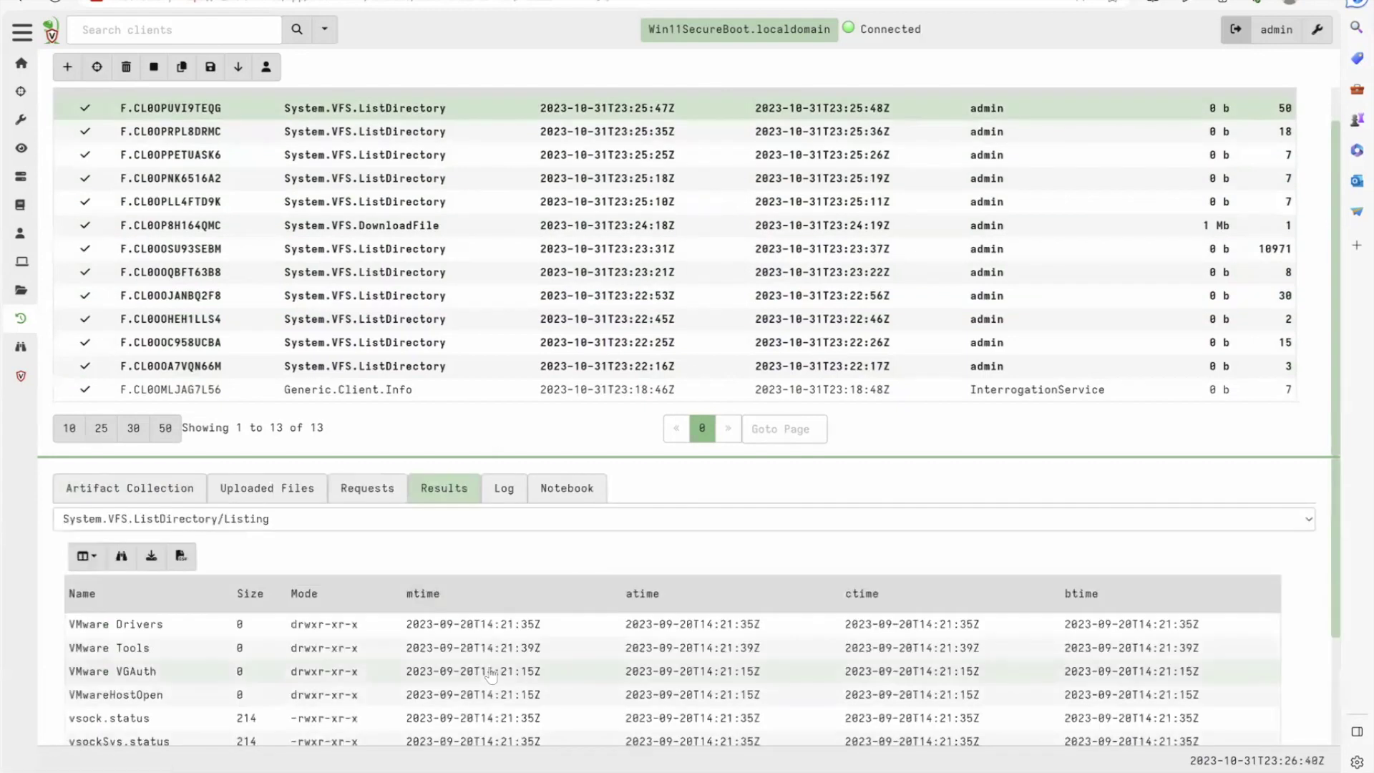
scroll(491, 675, "down", 3)
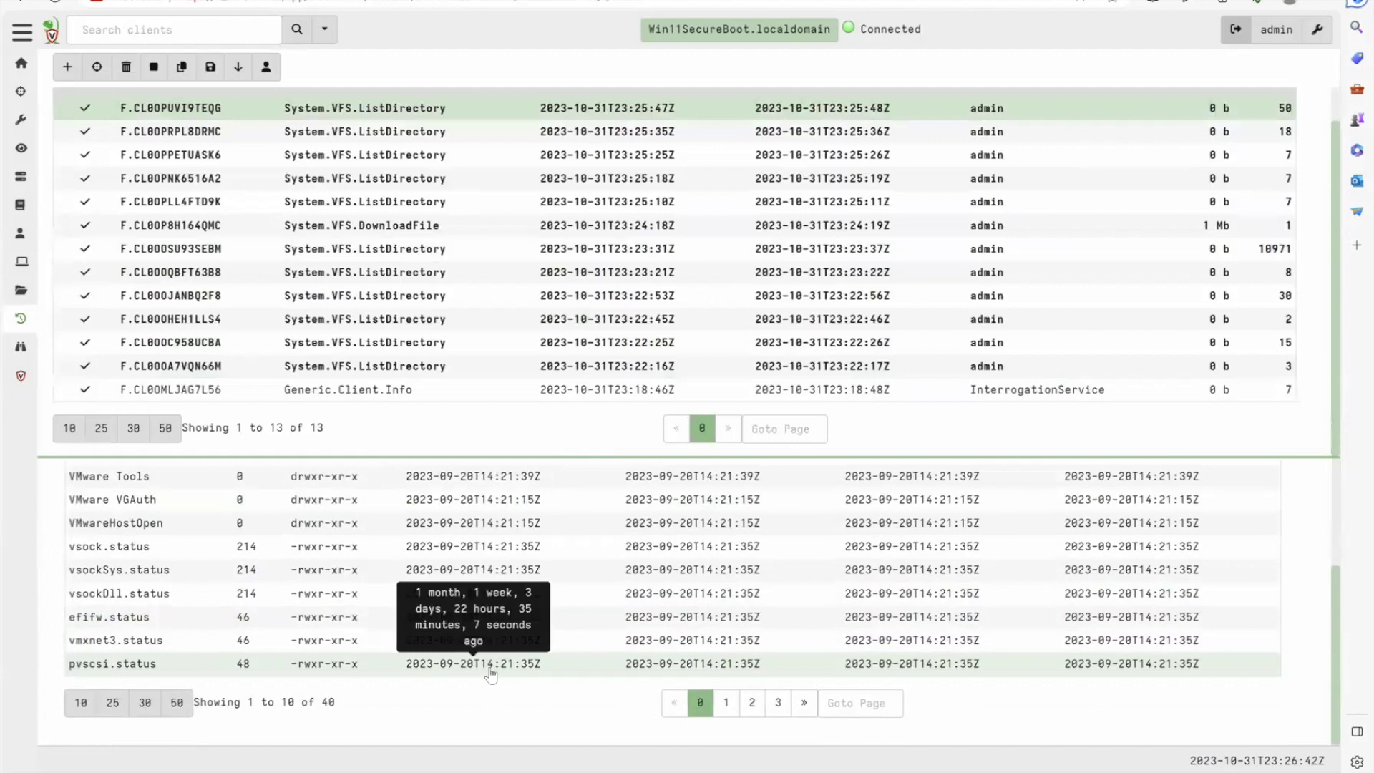
left_click(407, 133)
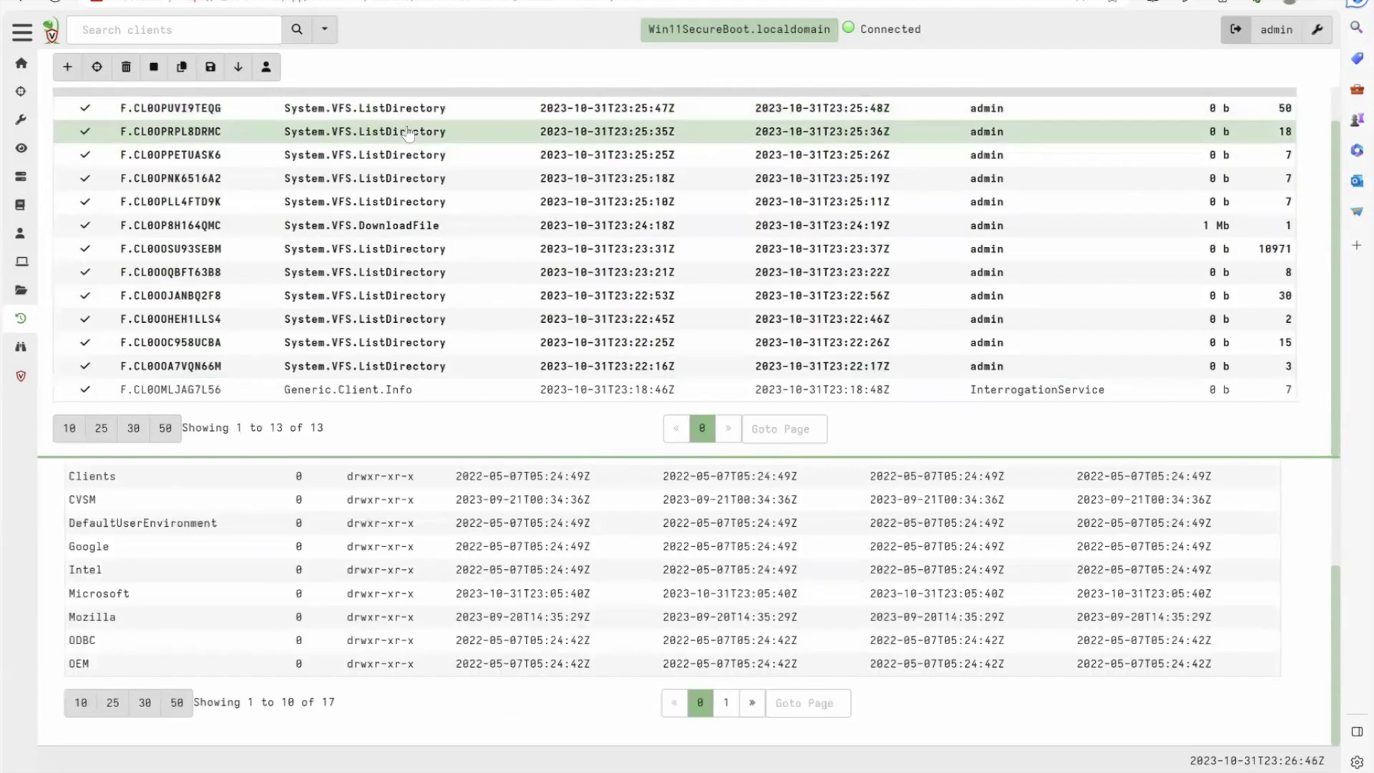
left_click(372, 114)
scroll(214, 107, "up", 1)
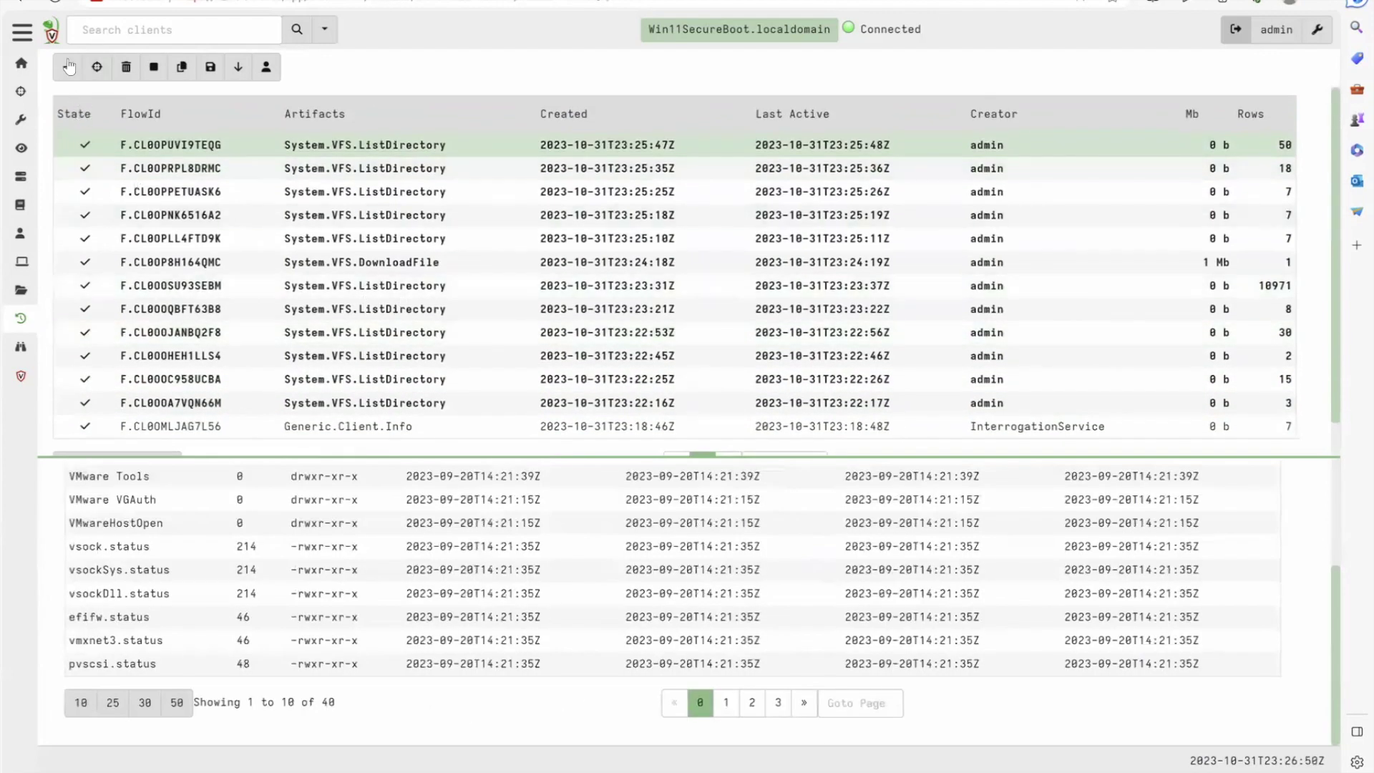
left_click(69, 67)
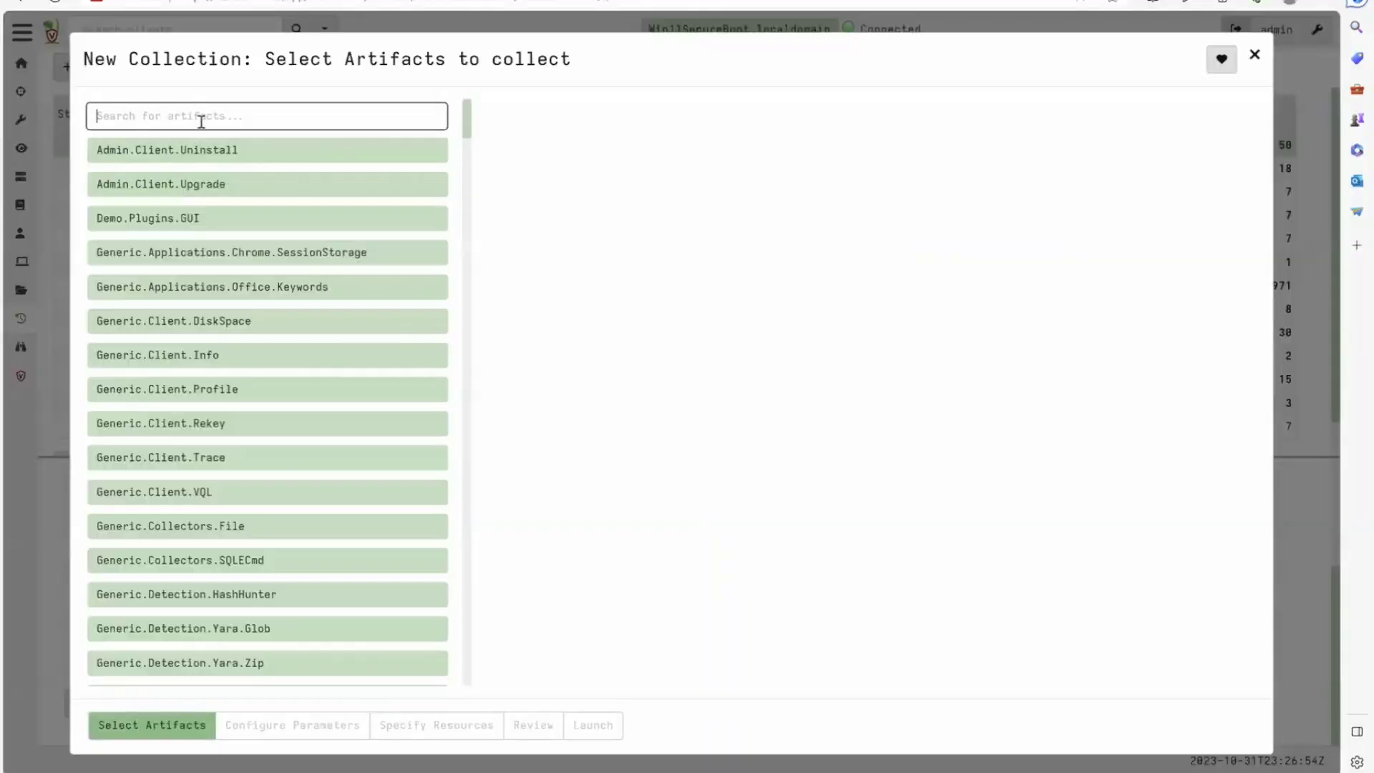
Search artifacts for 'prefe', pick Windows.Timeline.Prefetch, and proceed to Configure Parameters
left_click(256, 336)
type("p")
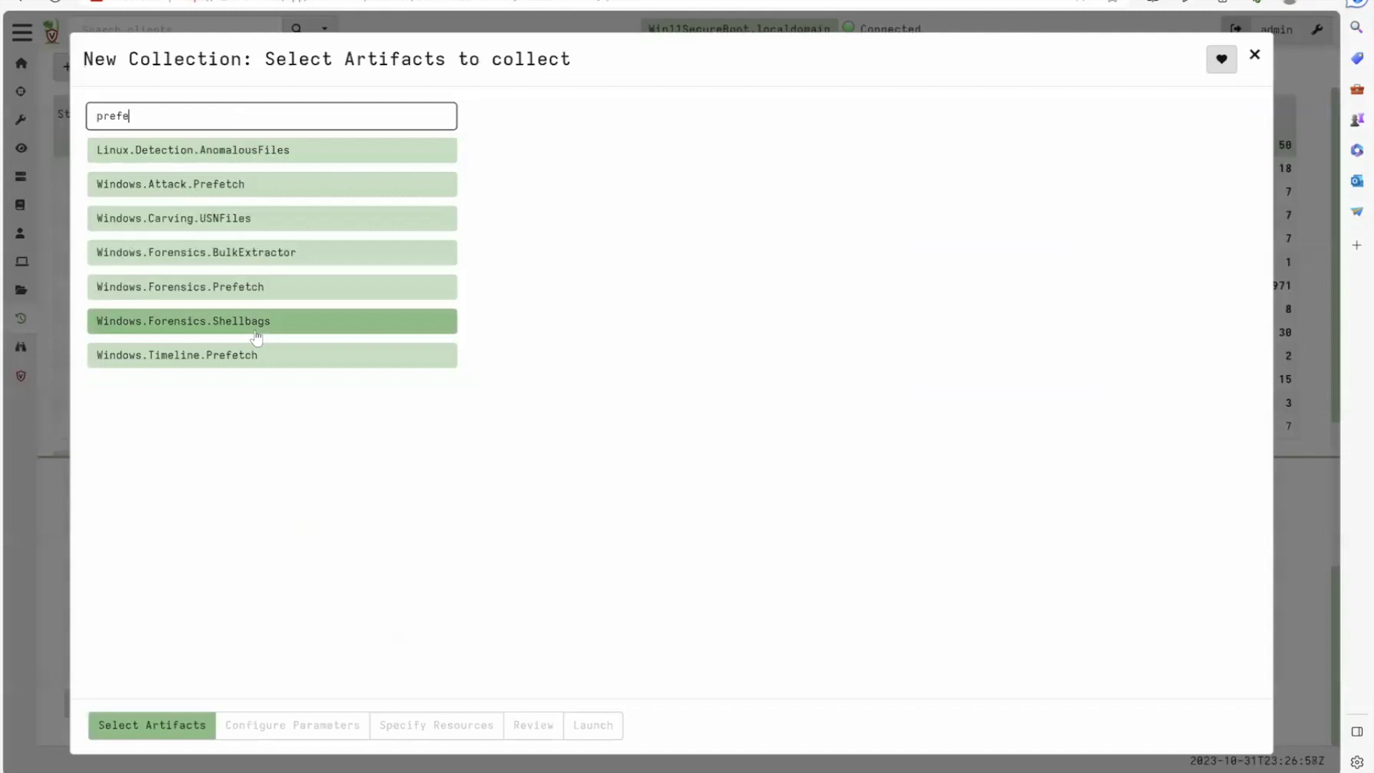
type("refe")
left_click(249, 255)
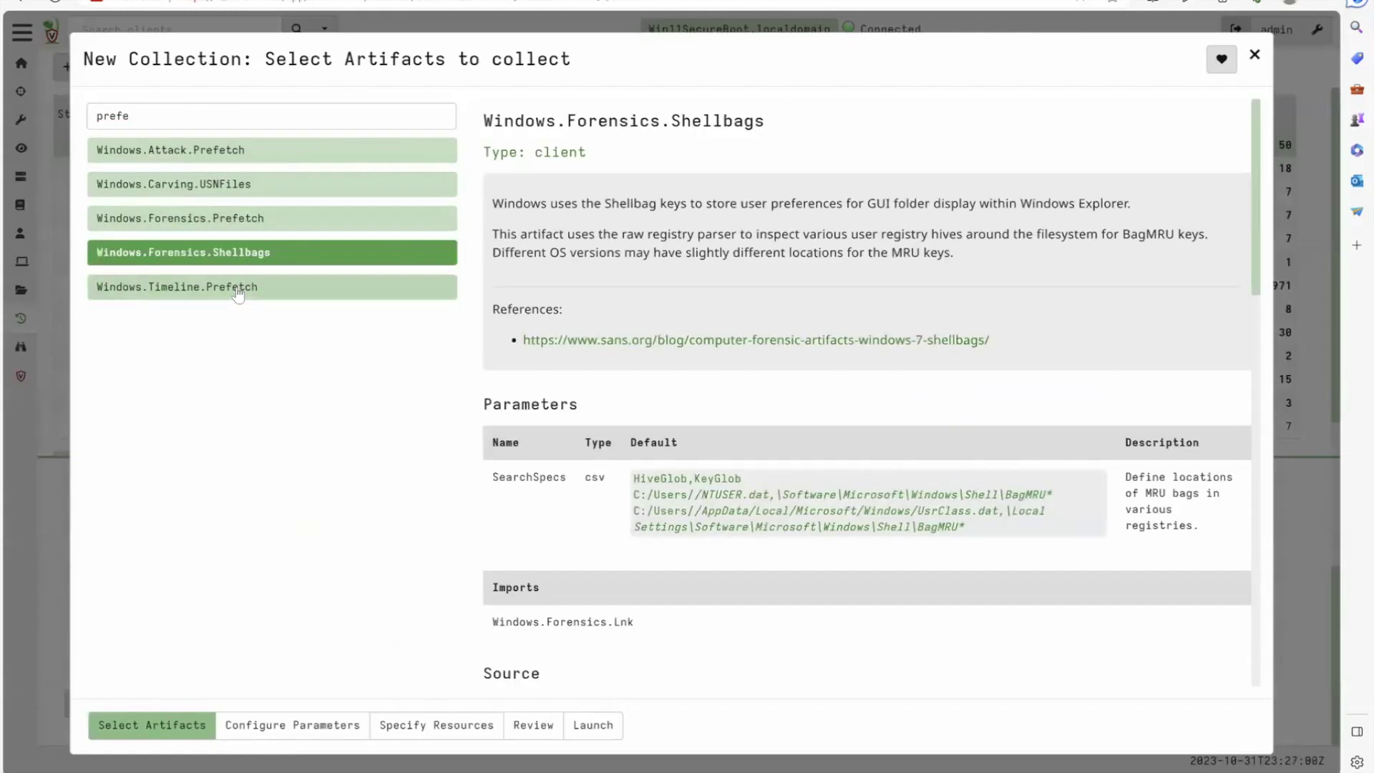
left_click(238, 290)
left_click(241, 256)
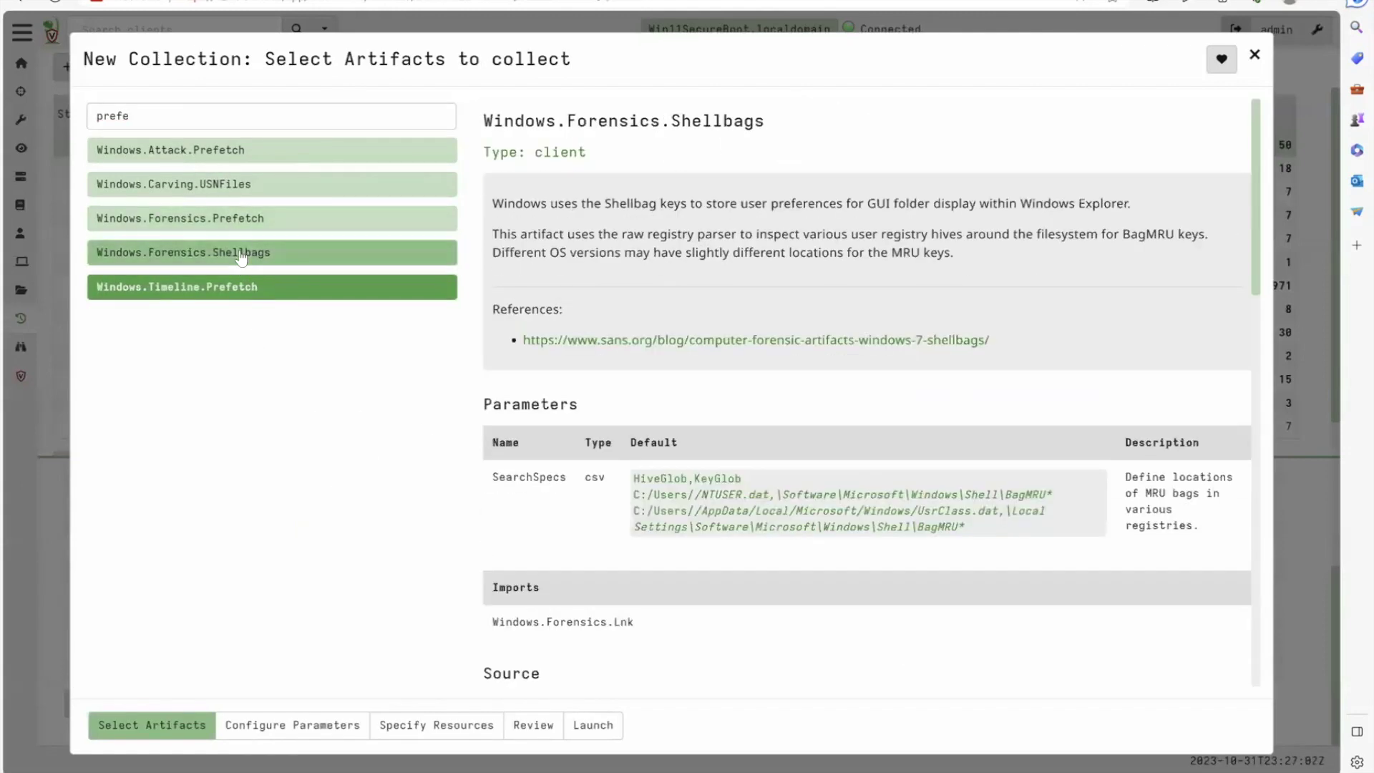
left_click(241, 221)
left_click(241, 221)
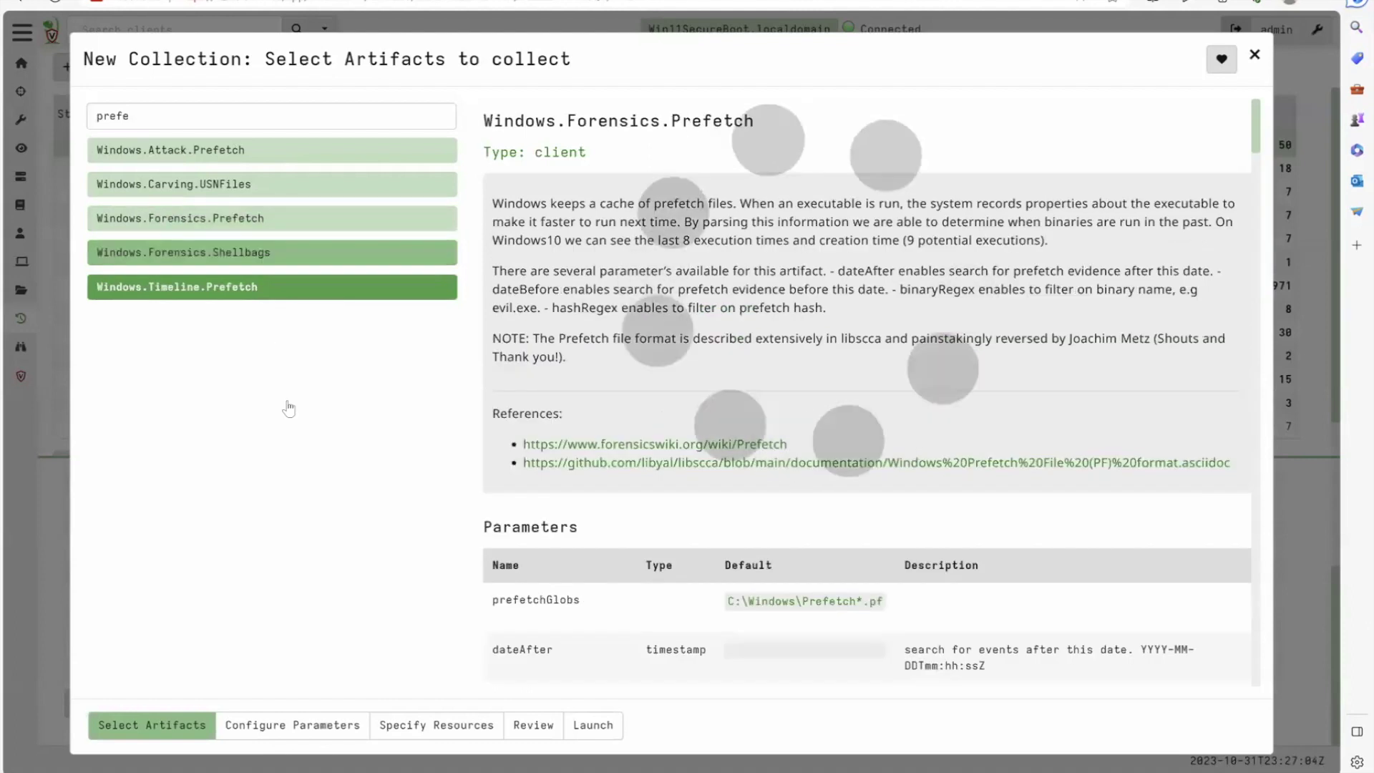
scroll(649, 459, "down", 5)
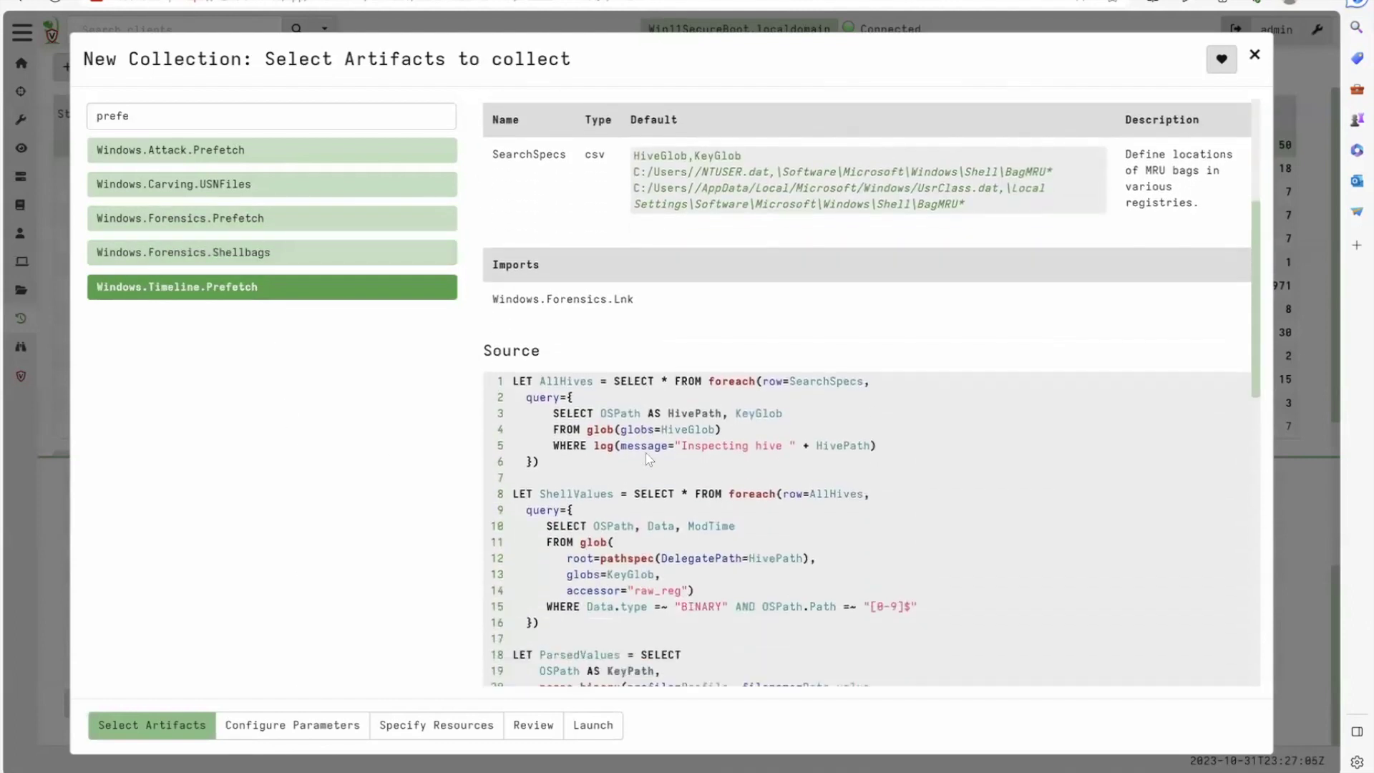
scroll(649, 458, "down", 10)
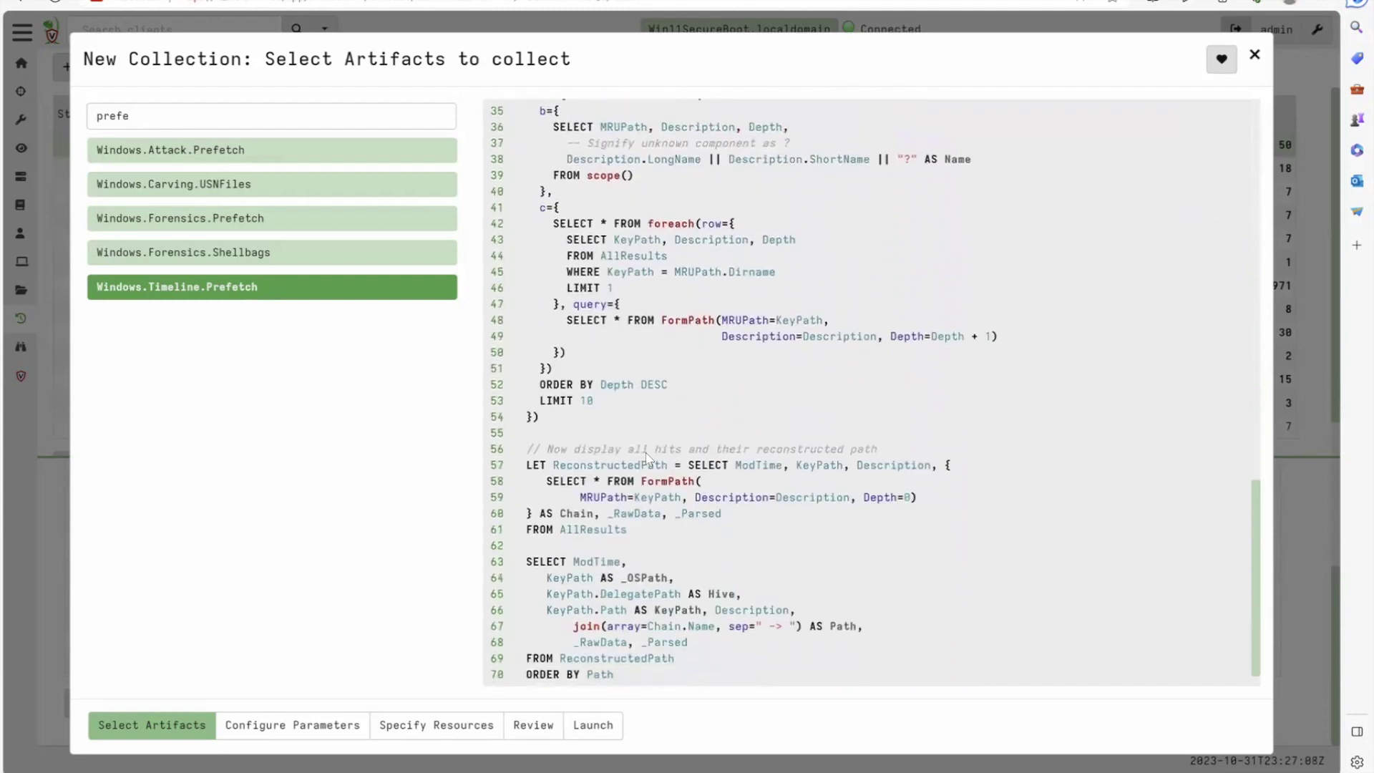
scroll(649, 459, "up", 12)
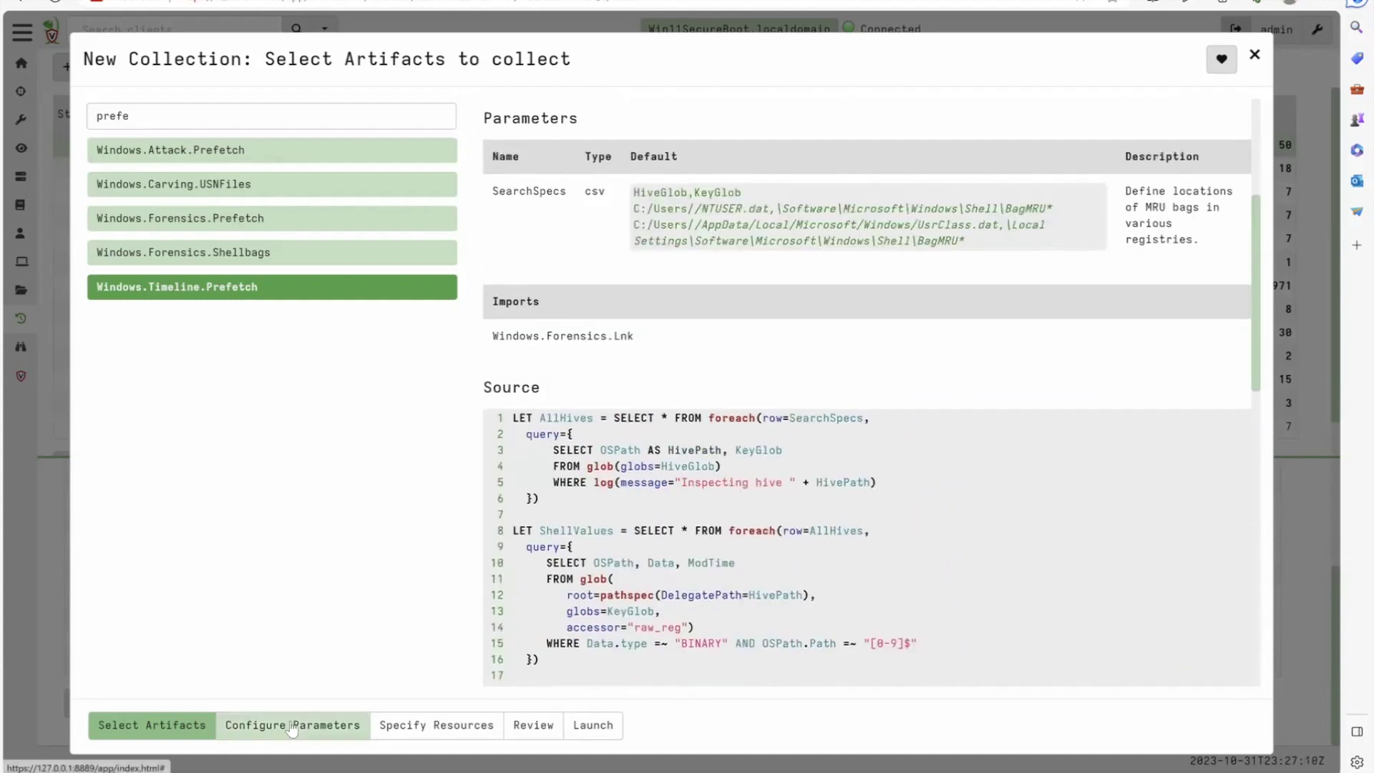
left_click(291, 725)
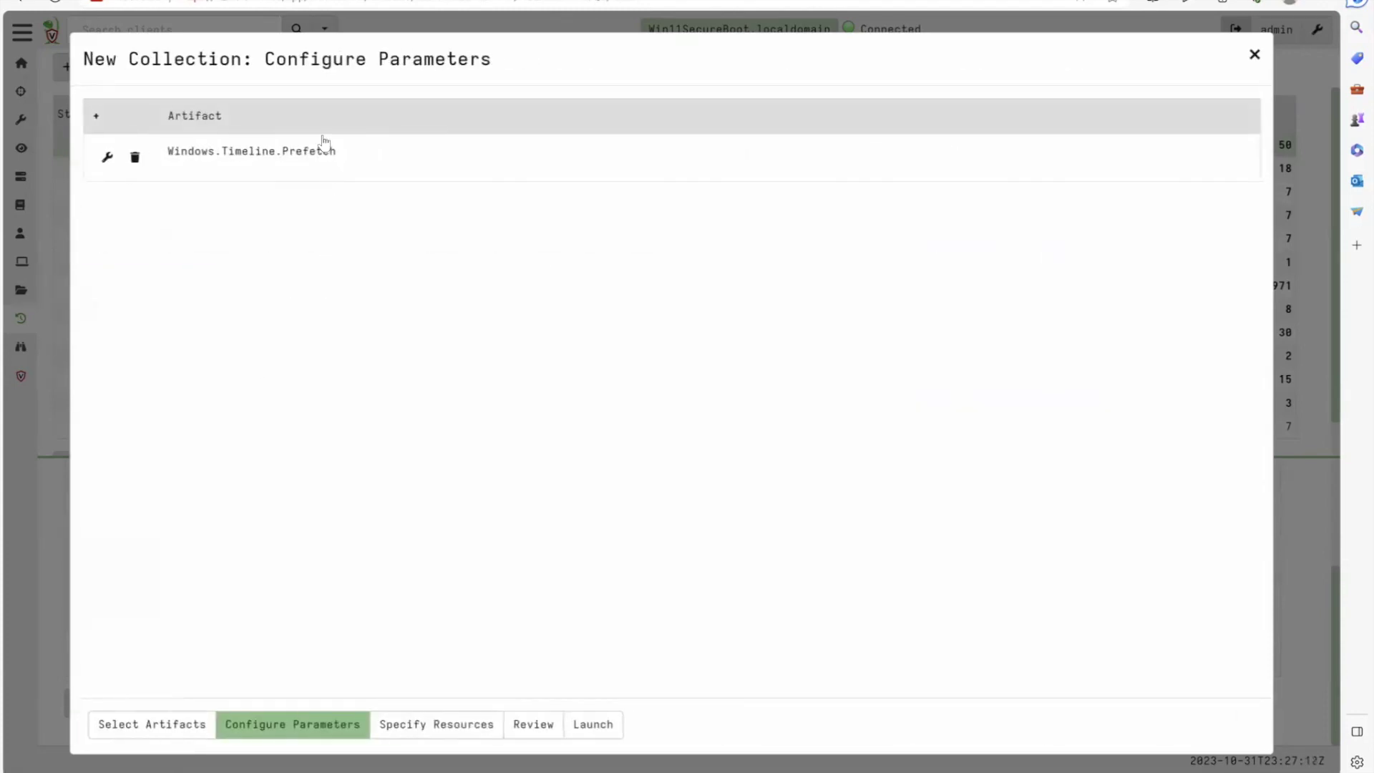
Launch Windows.Timeline.Prefetch on the client with default parameters and resource limits
left_click(323, 148)
left_click(120, 192)
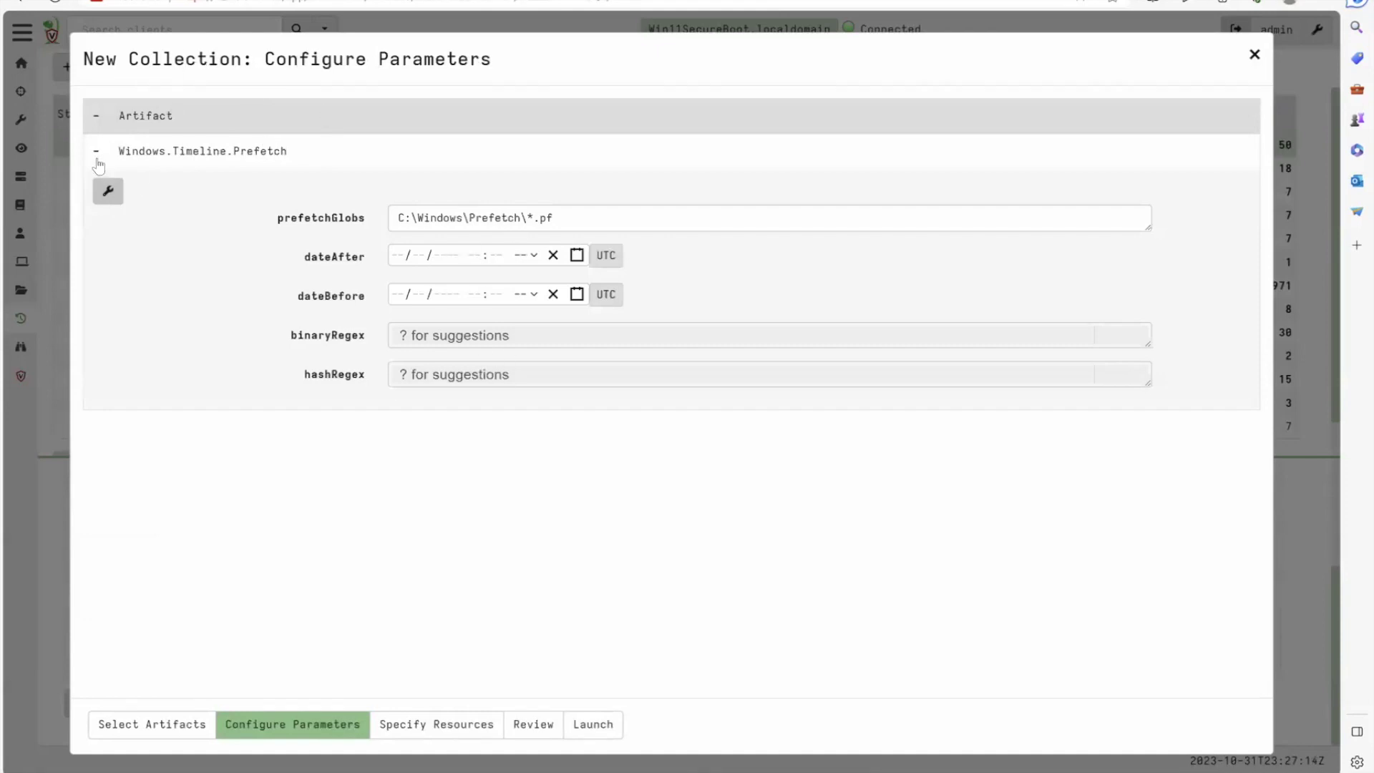
left_click(424, 725)
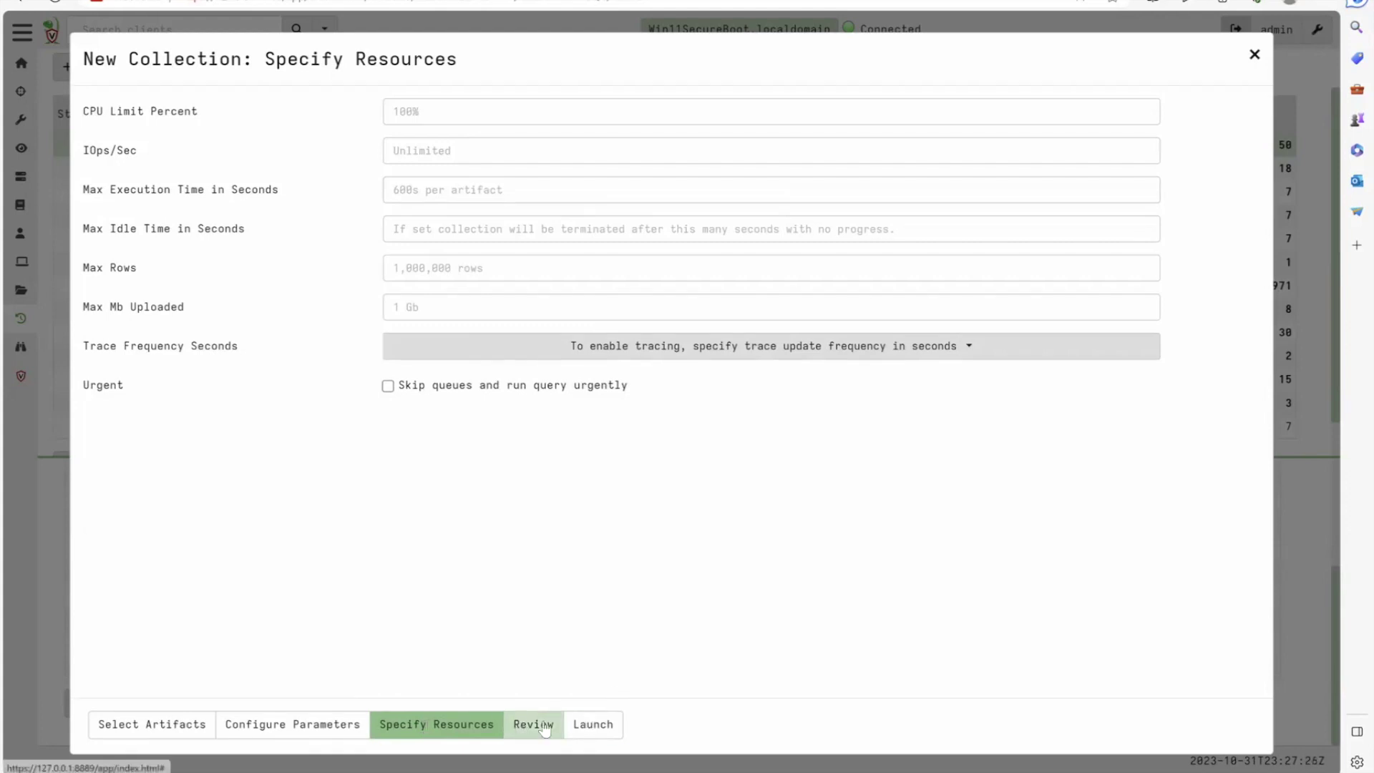
left_click(579, 725)
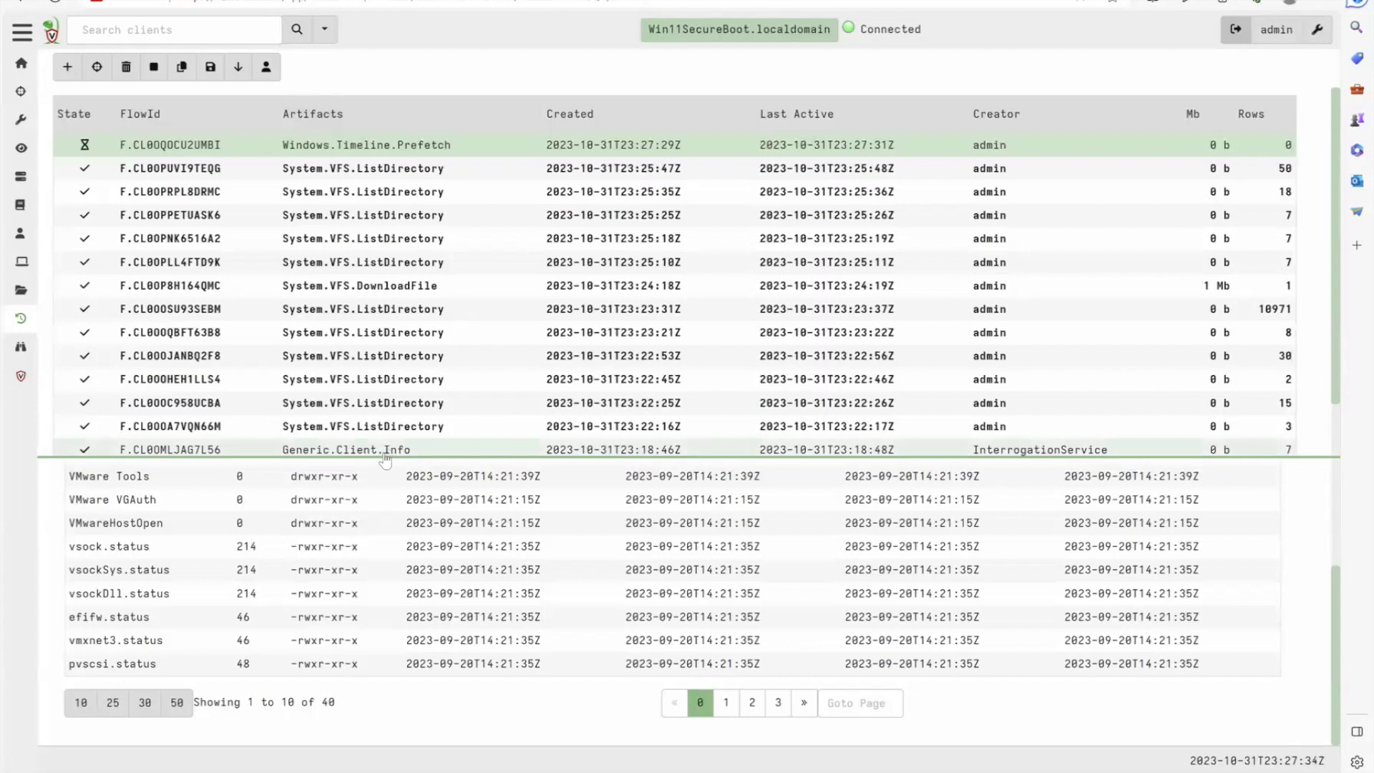
Review the Prefetch flow's result rows and its overview showing a 4.44-second duration
left_click_drag(385, 458, 401, 183)
left_click(398, 147)
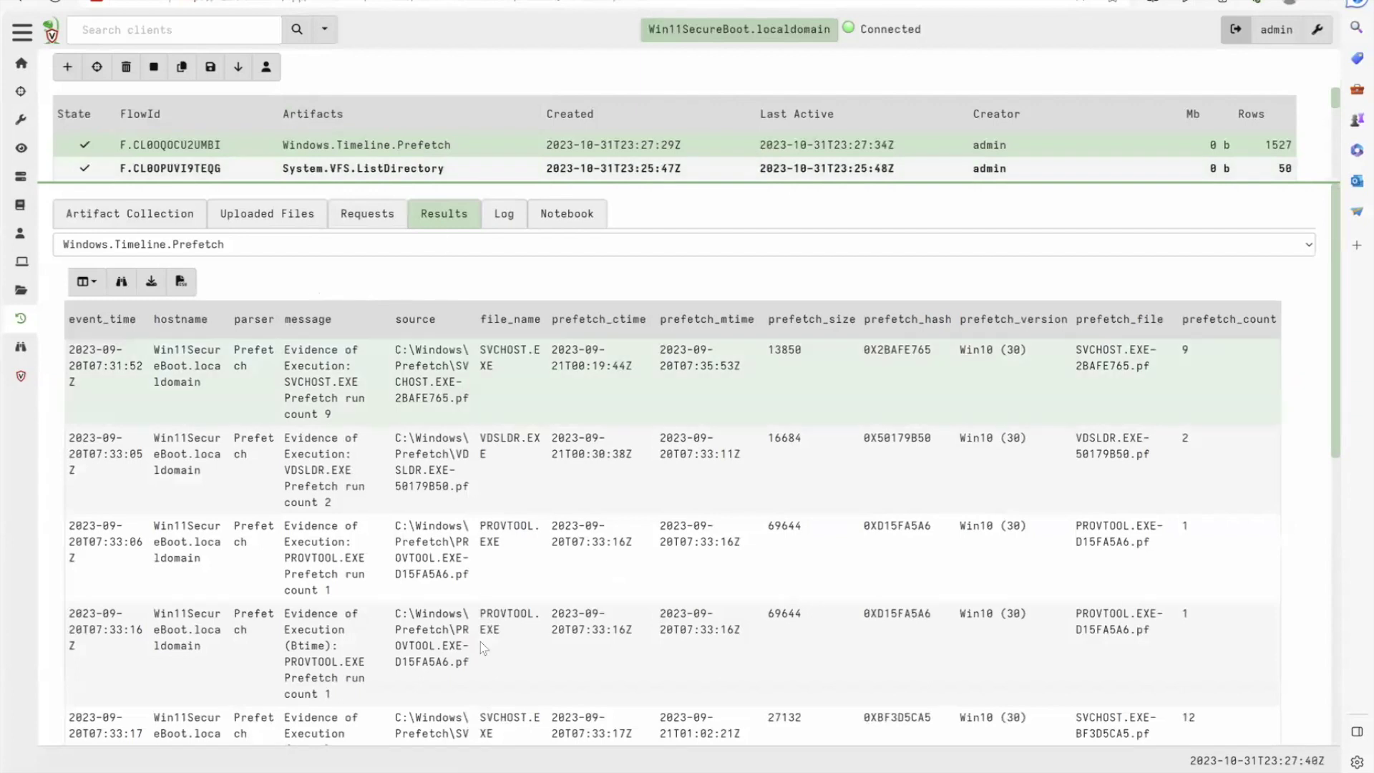
scroll(481, 644, "down", 6)
scroll(481, 646, "down", 2)
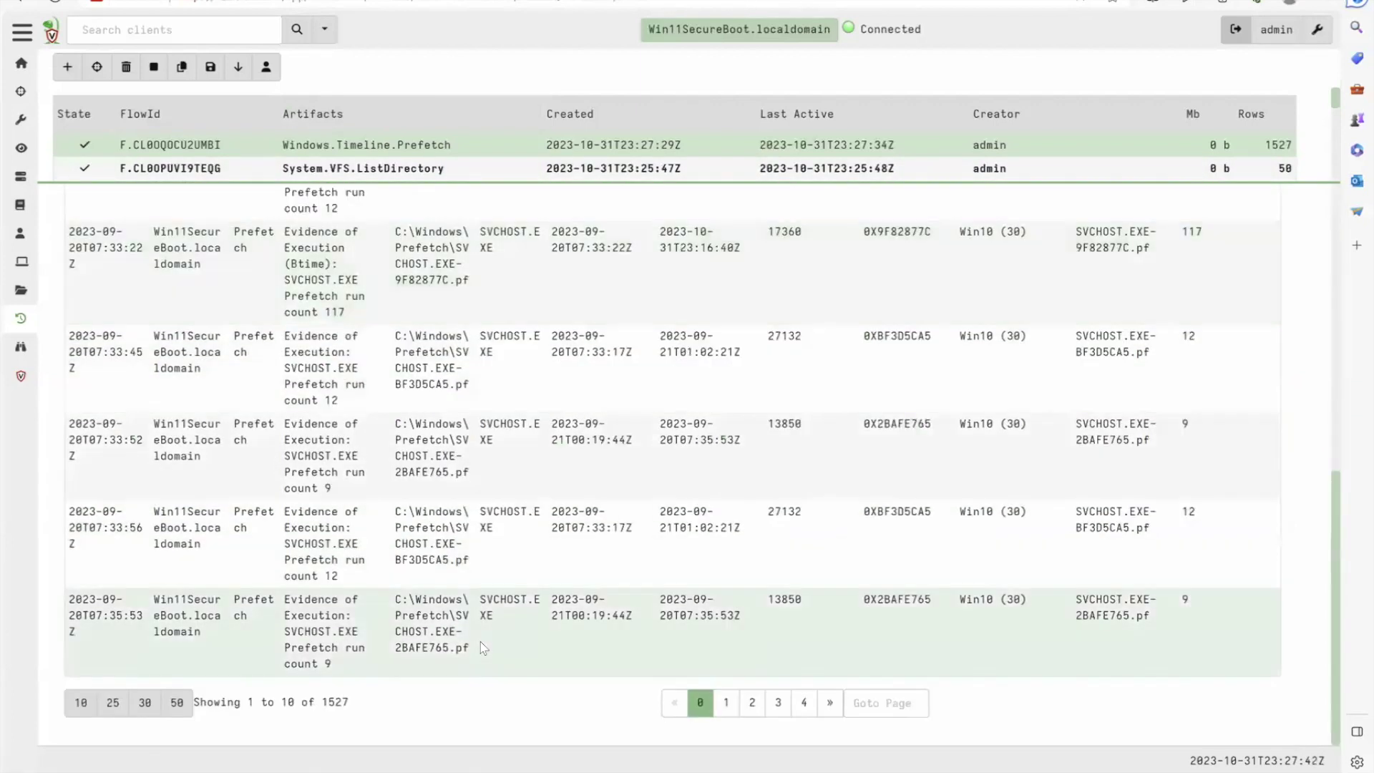
scroll(481, 646, "up", 7)
left_click(95, 219)
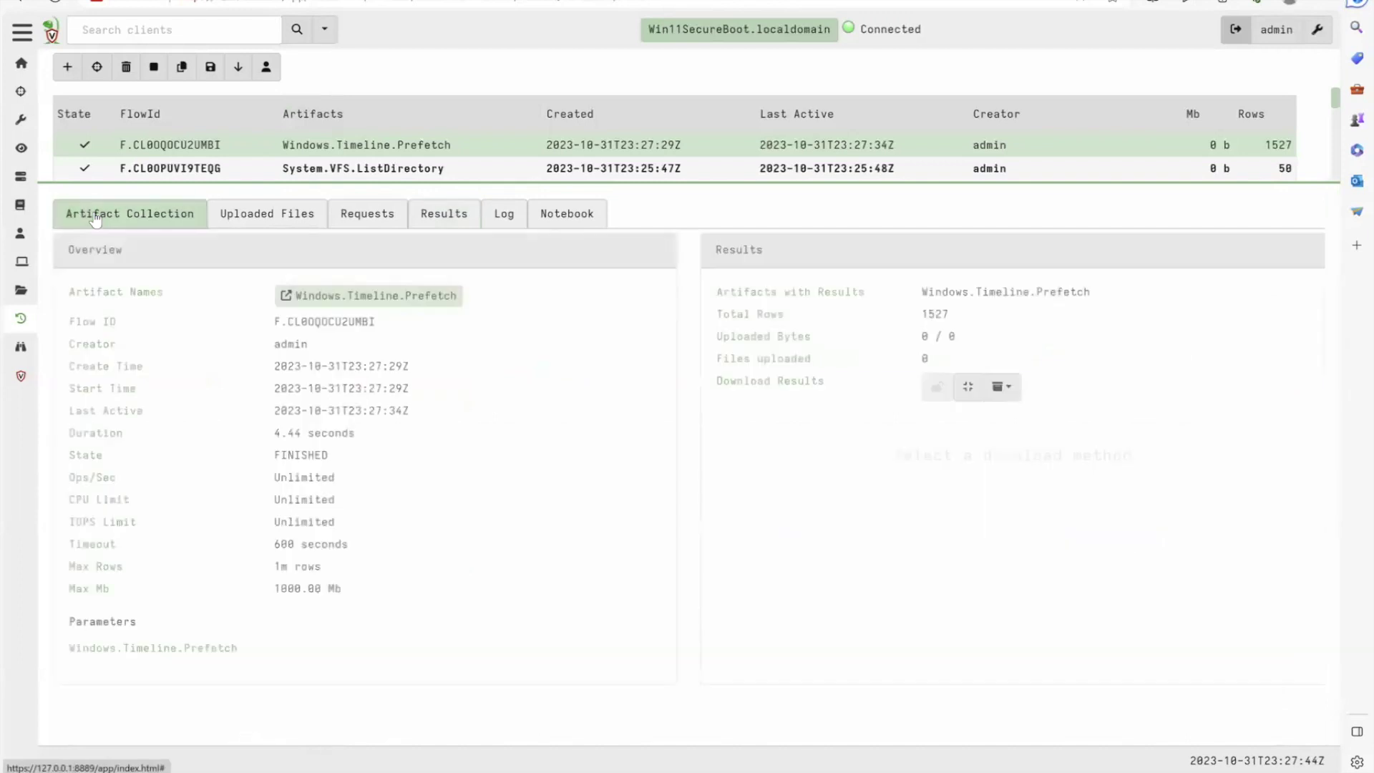
triple_click(308, 433)
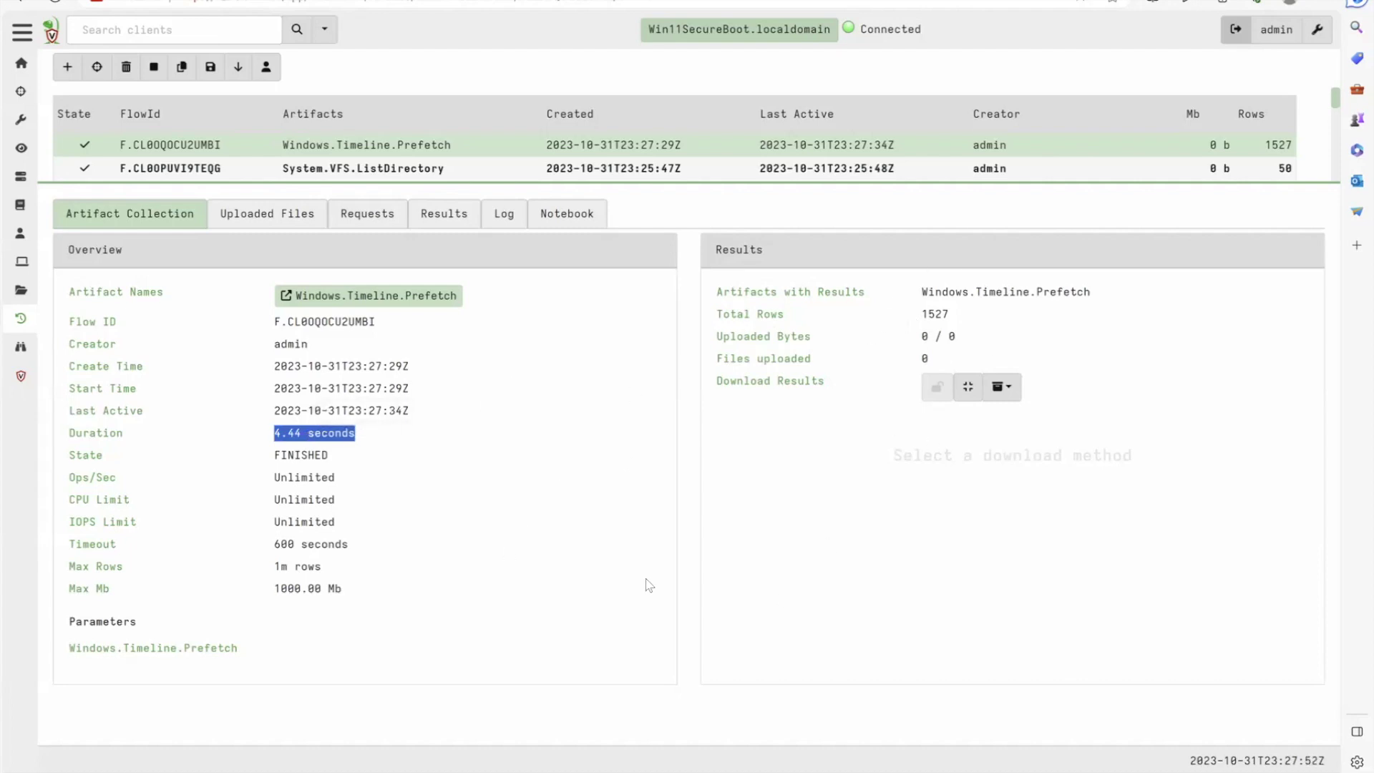
Prepare a download archive of the collection and check its Uploaded Files
left_click(1005, 388)
left_click(1033, 418)
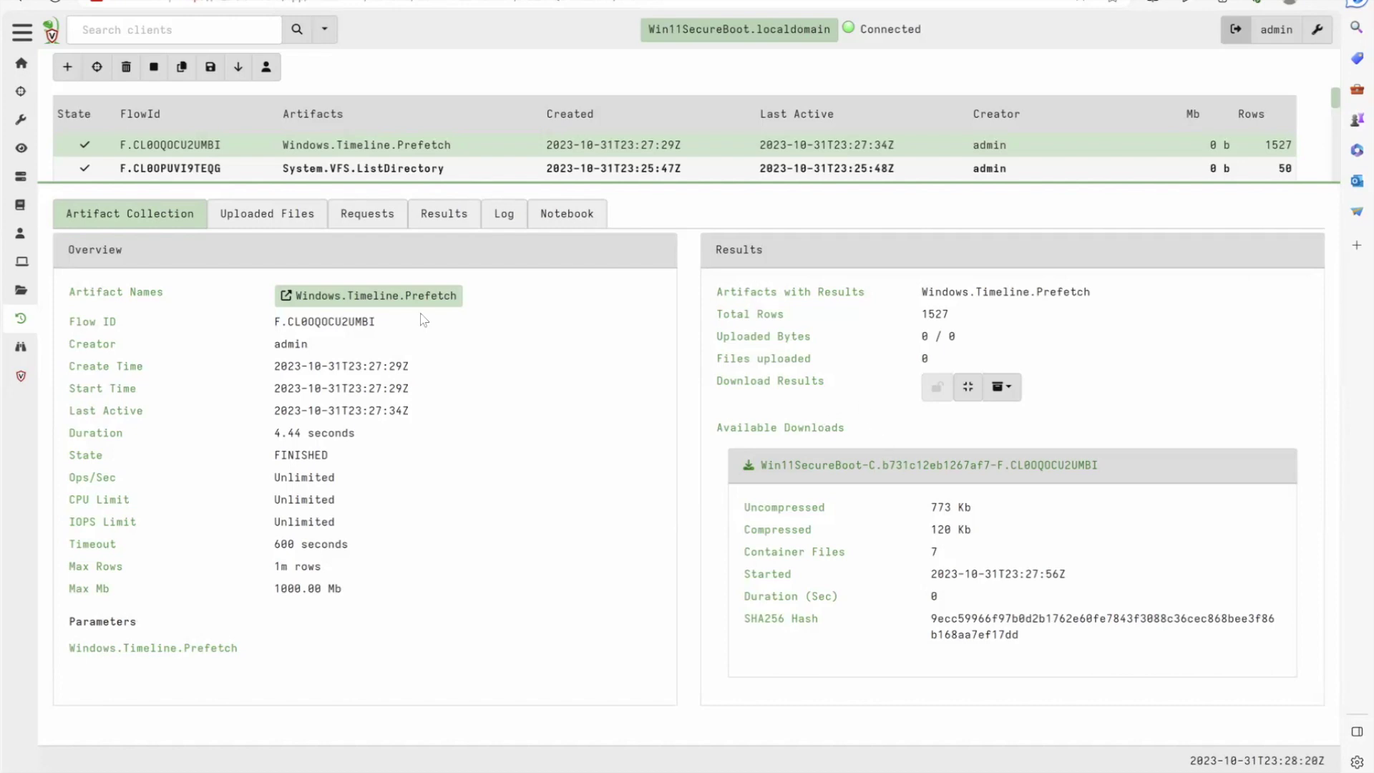
left_click(259, 222)
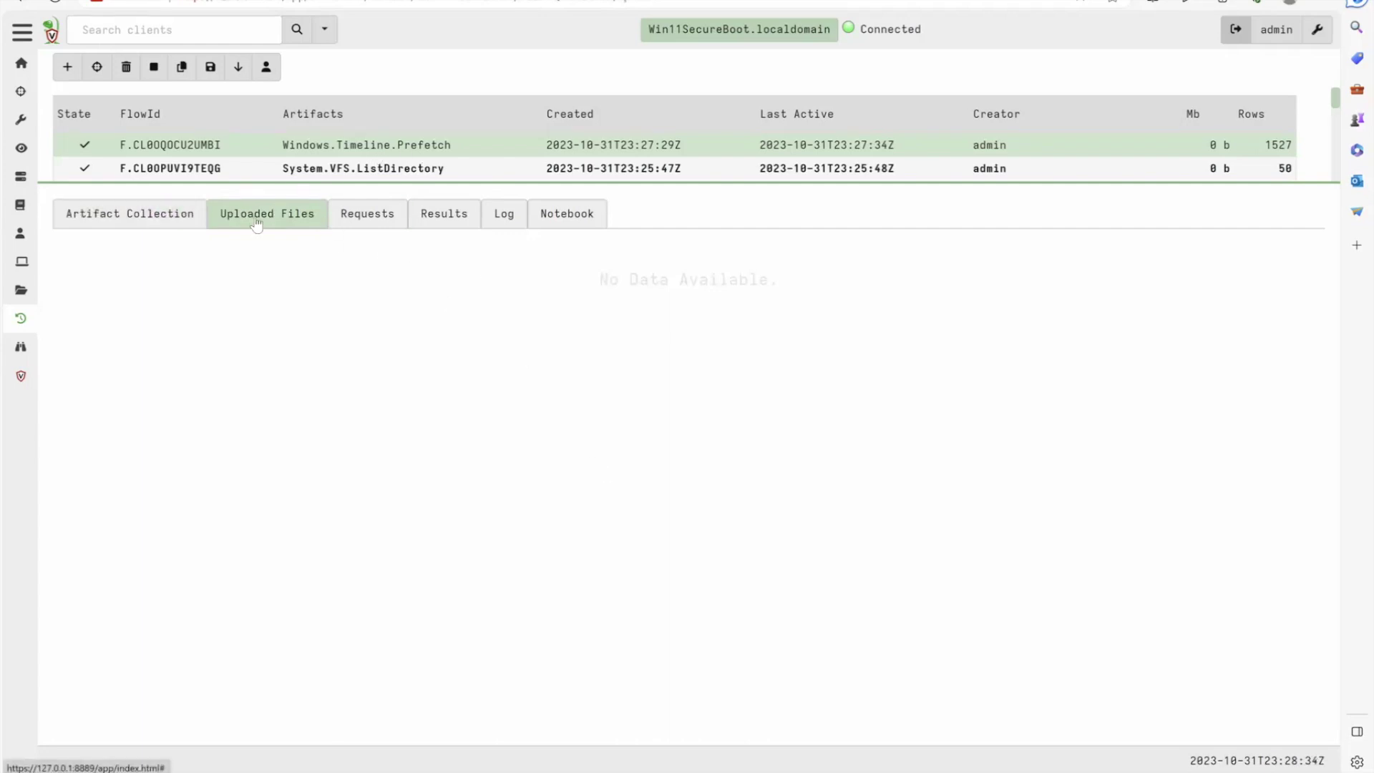
Look through the flow's Requests, Results, Log and Notebook tabs
left_click(373, 224)
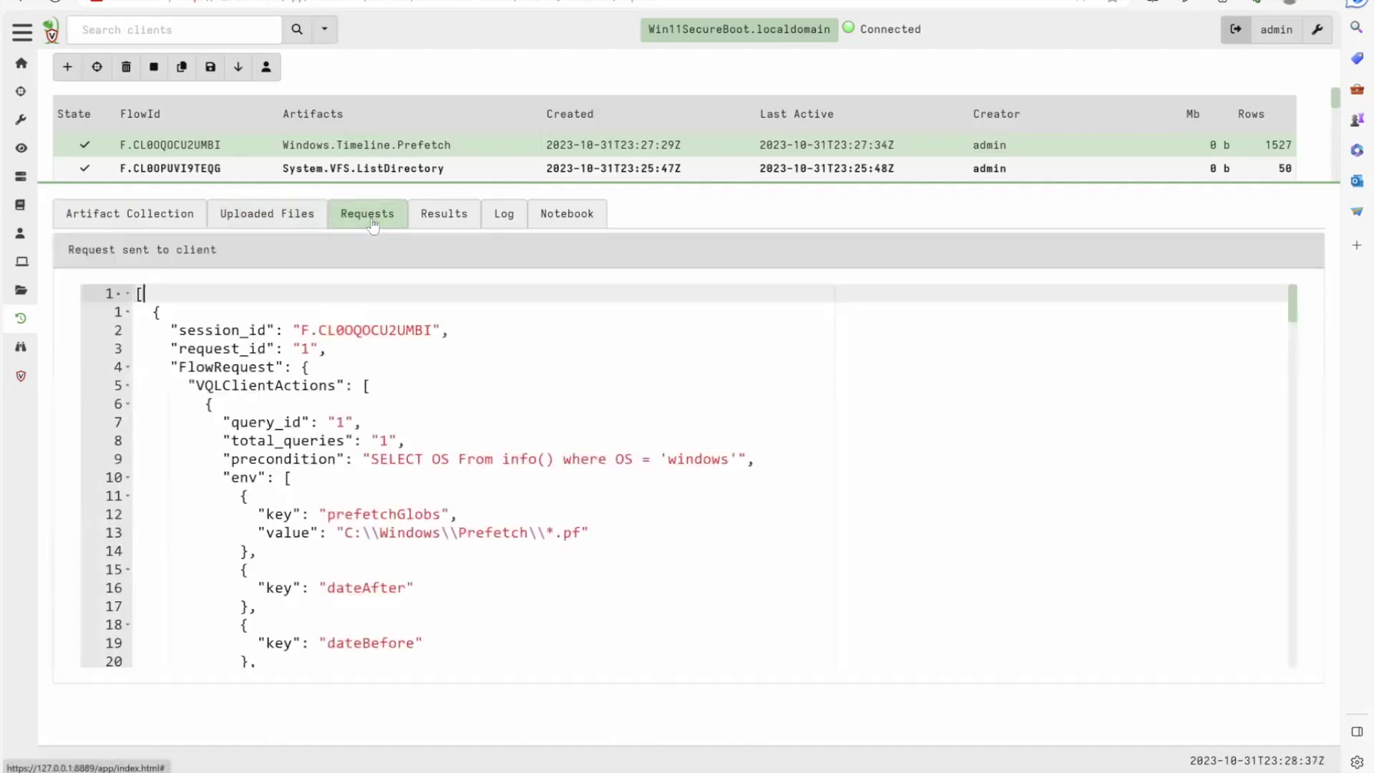
left_click(452, 226)
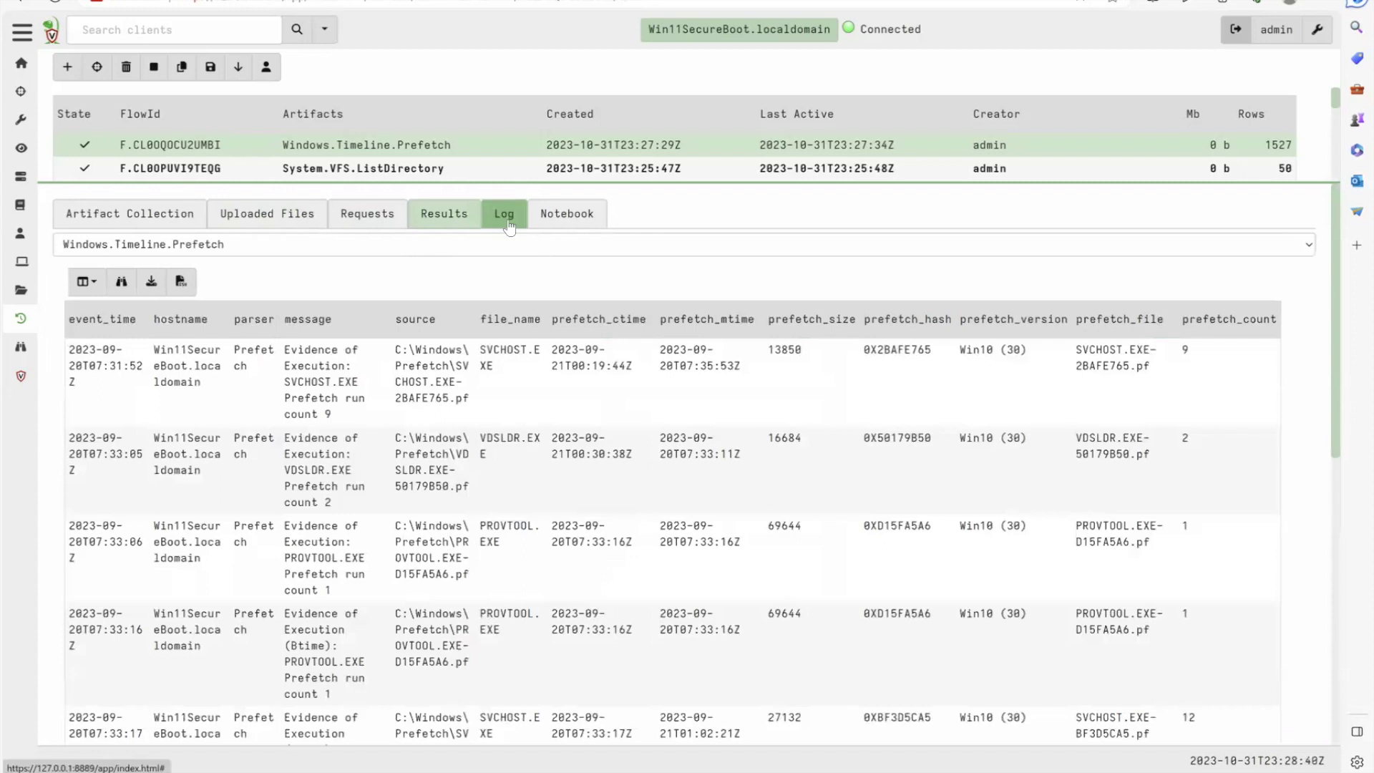
left_click(504, 214)
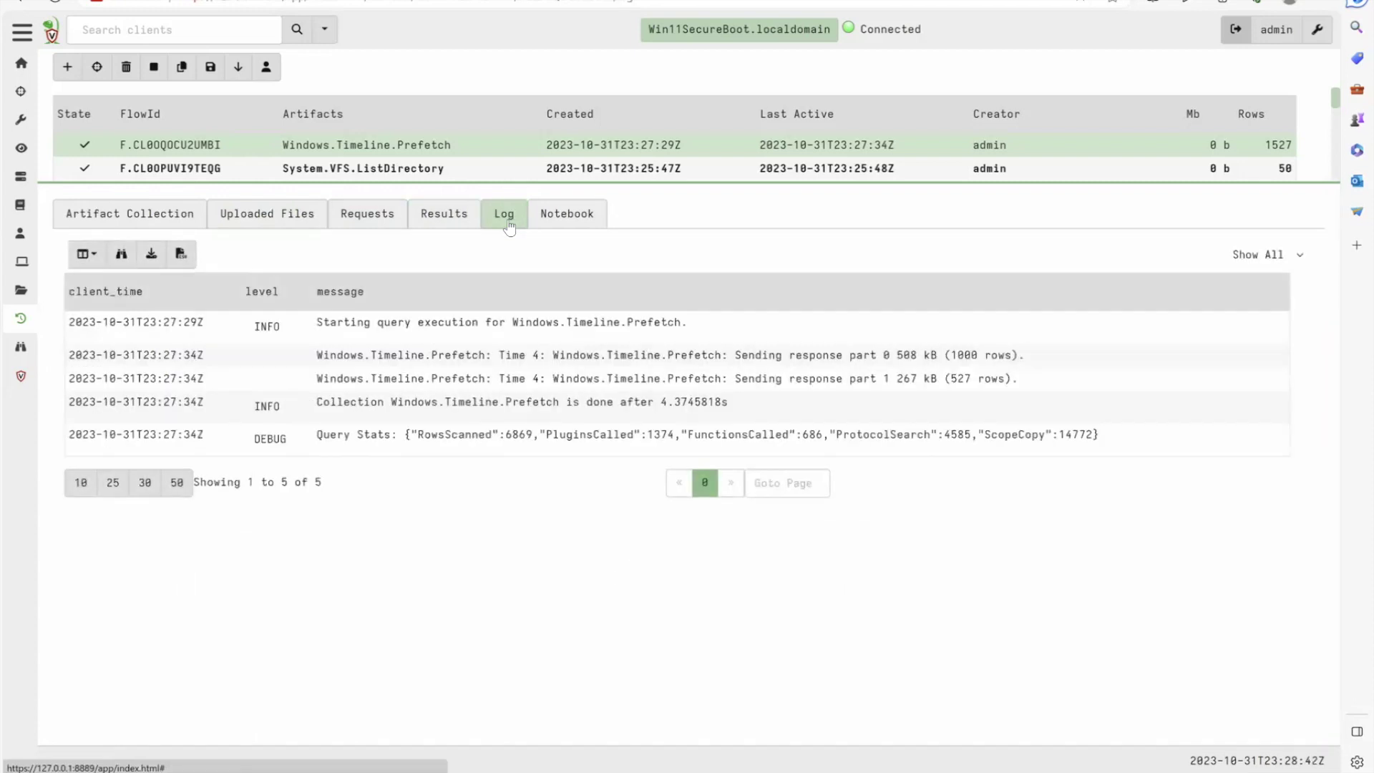
left_click(550, 216)
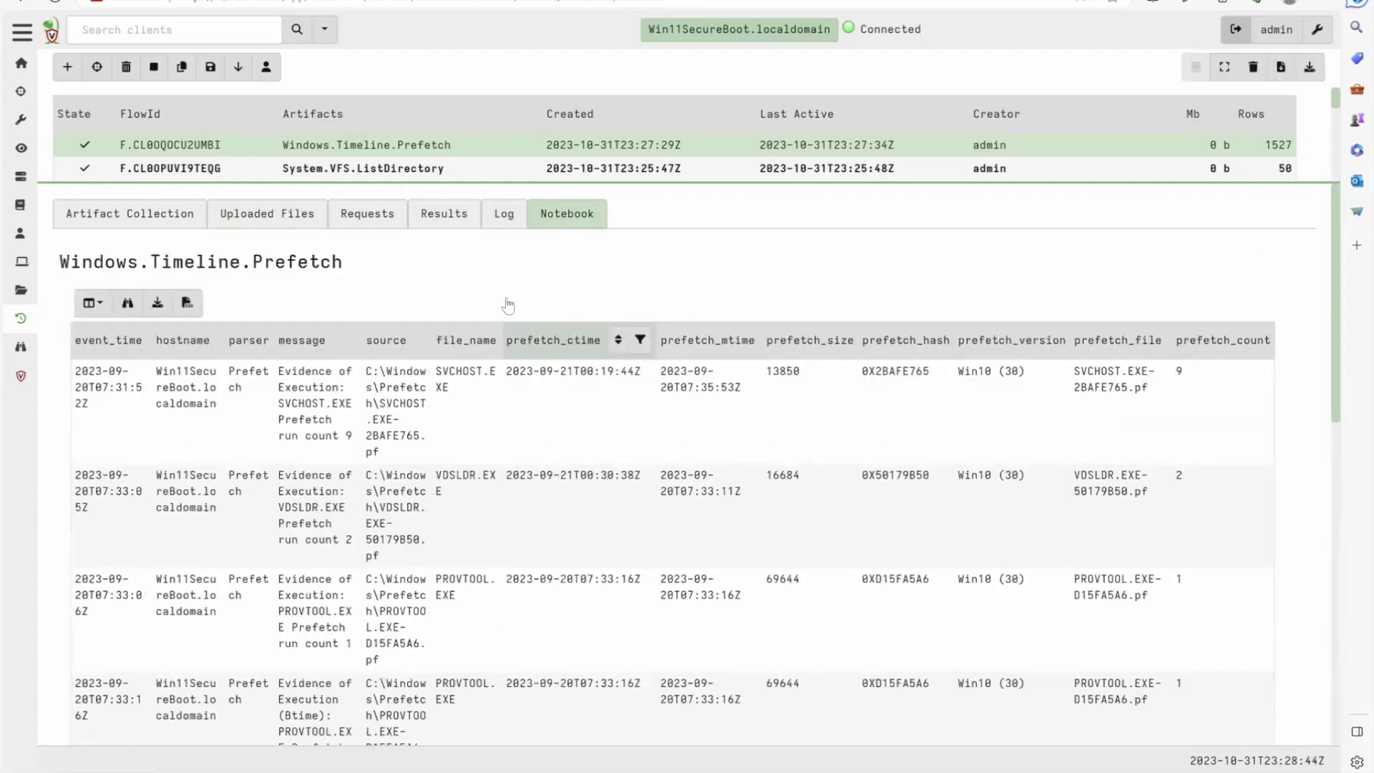
Delete the LIMIT 50 line from the notebook query, then return to the client list
left_click(227, 247)
left_click(192, 256)
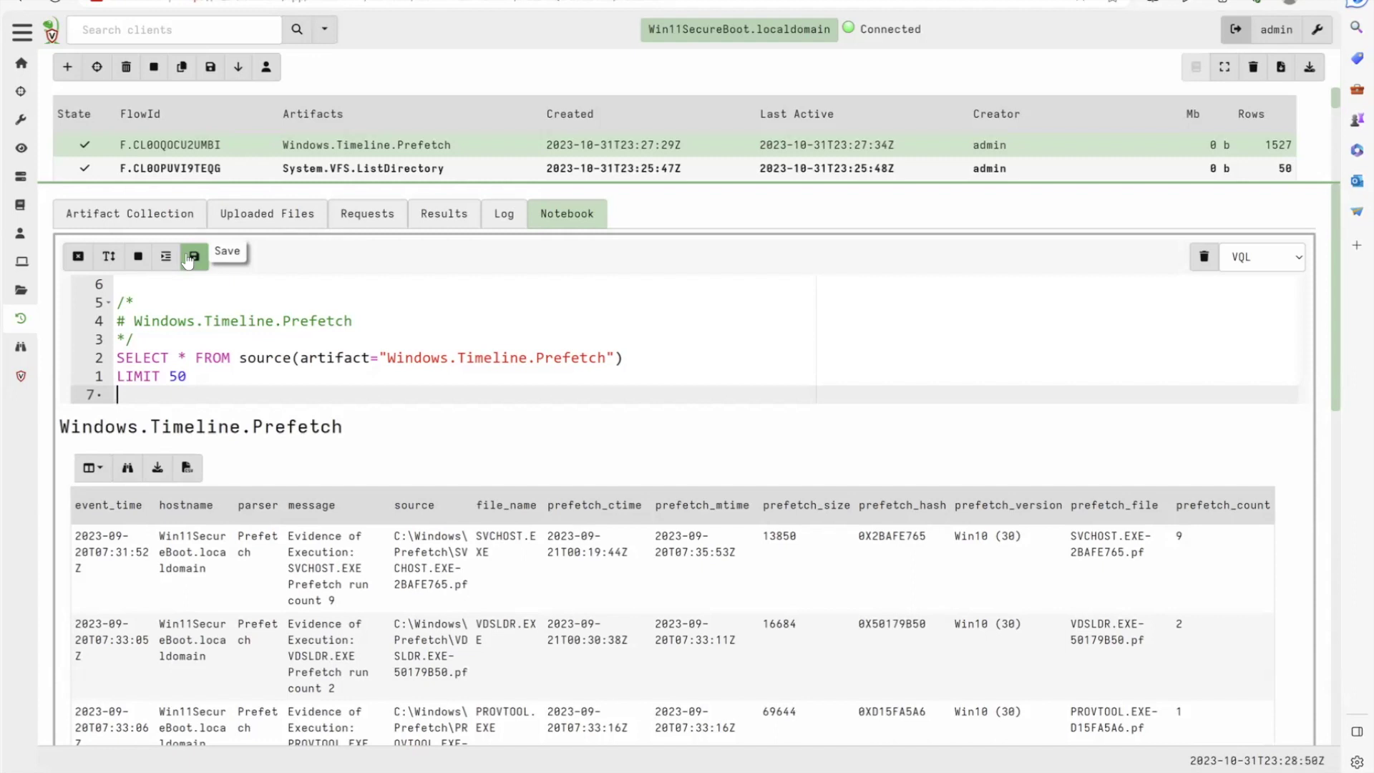
key("shift+Up")
key("BackSpace")
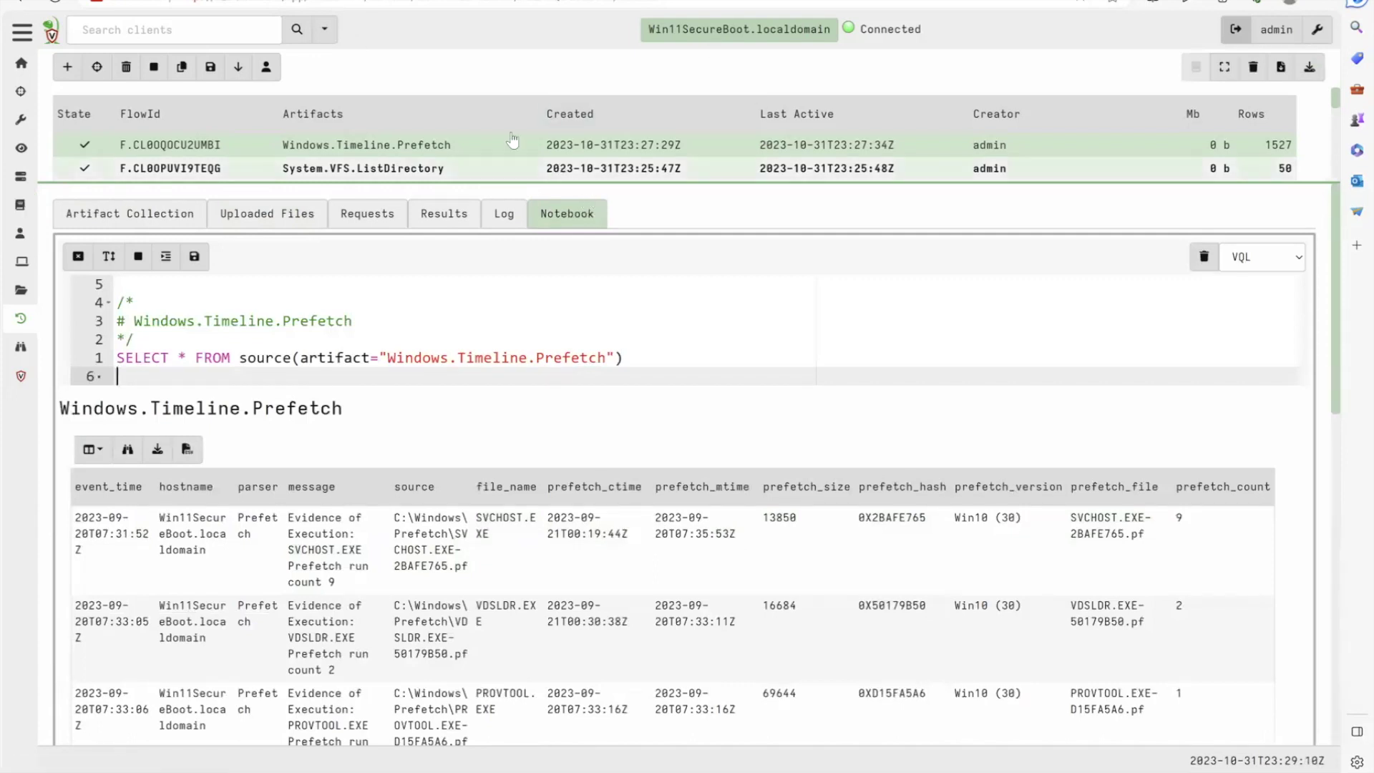
left_click(297, 36)
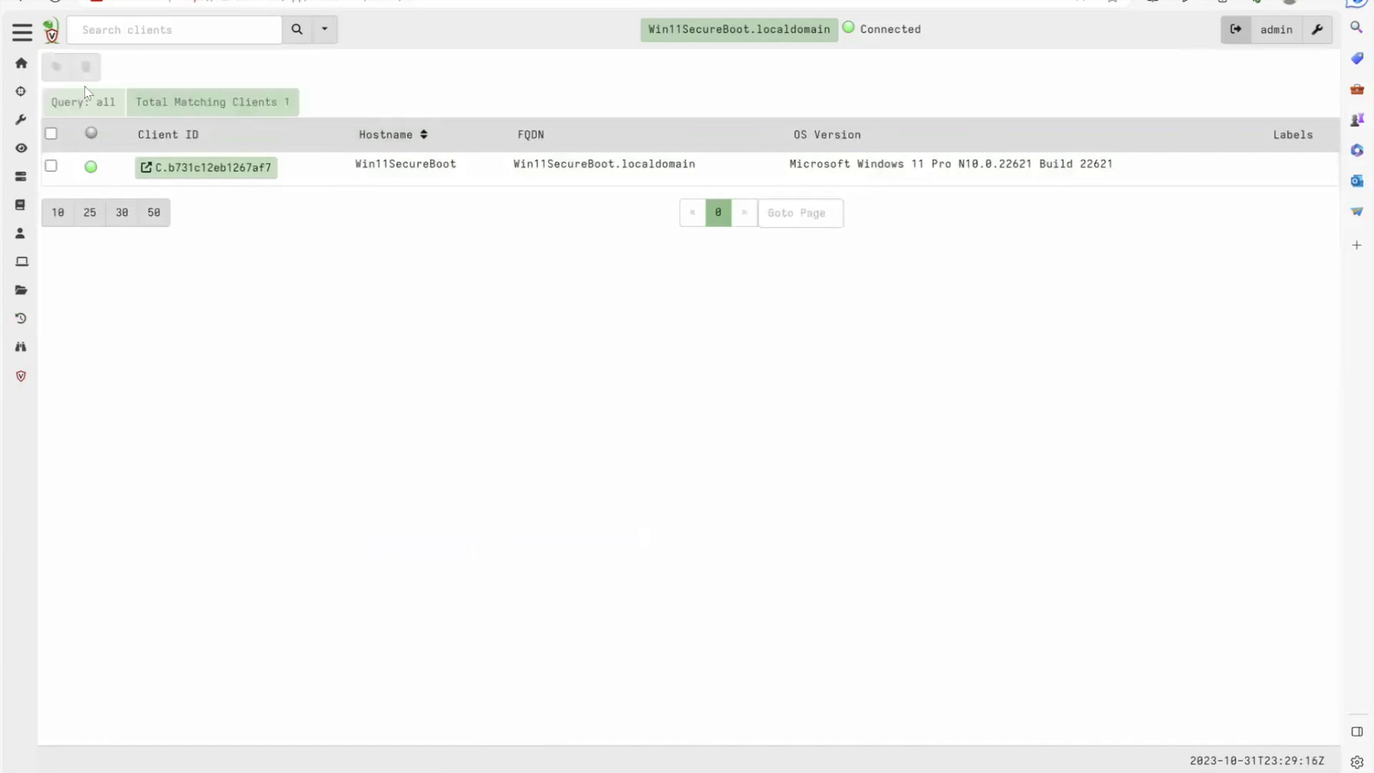
Open the Artifacts view and search 'prefetch' to list the three Prefetch artifacts
left_click(17, 123)
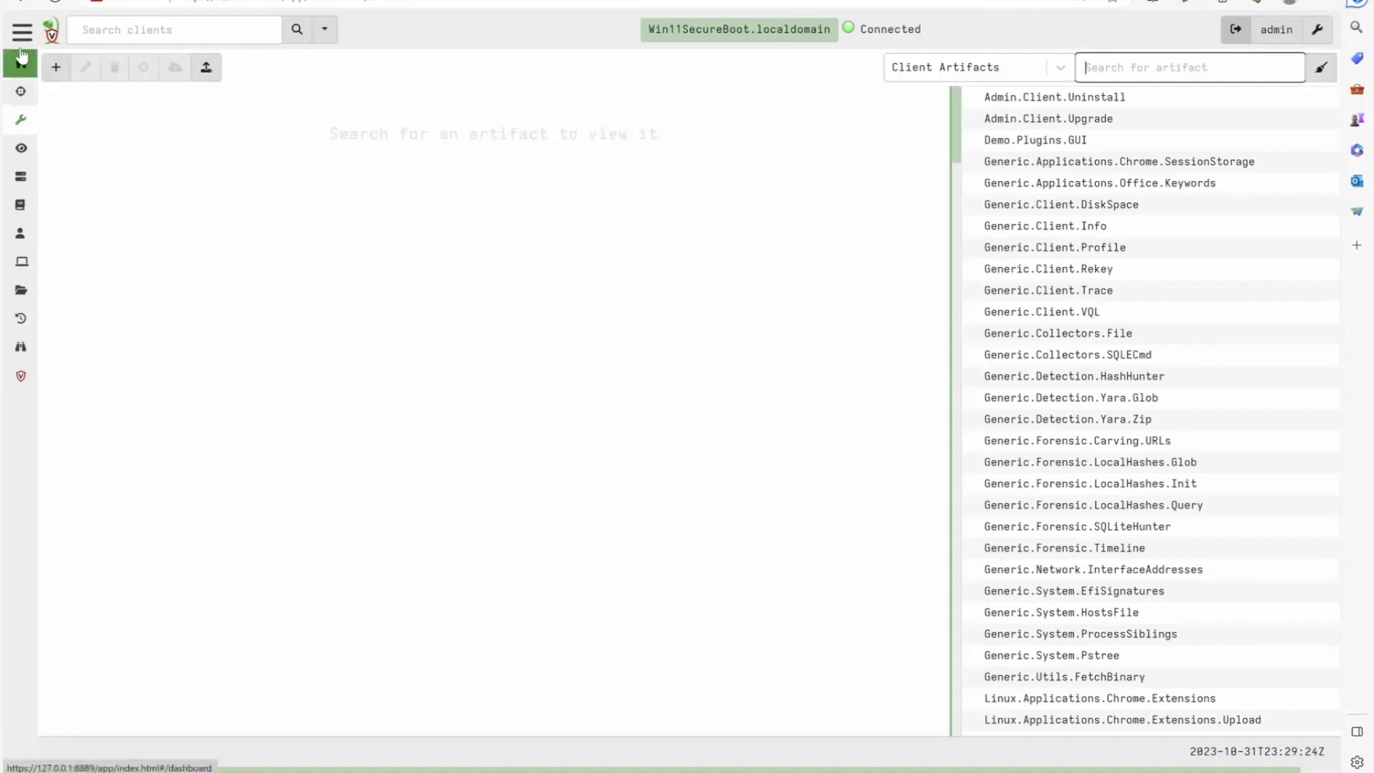
mouse_move(22, 53)
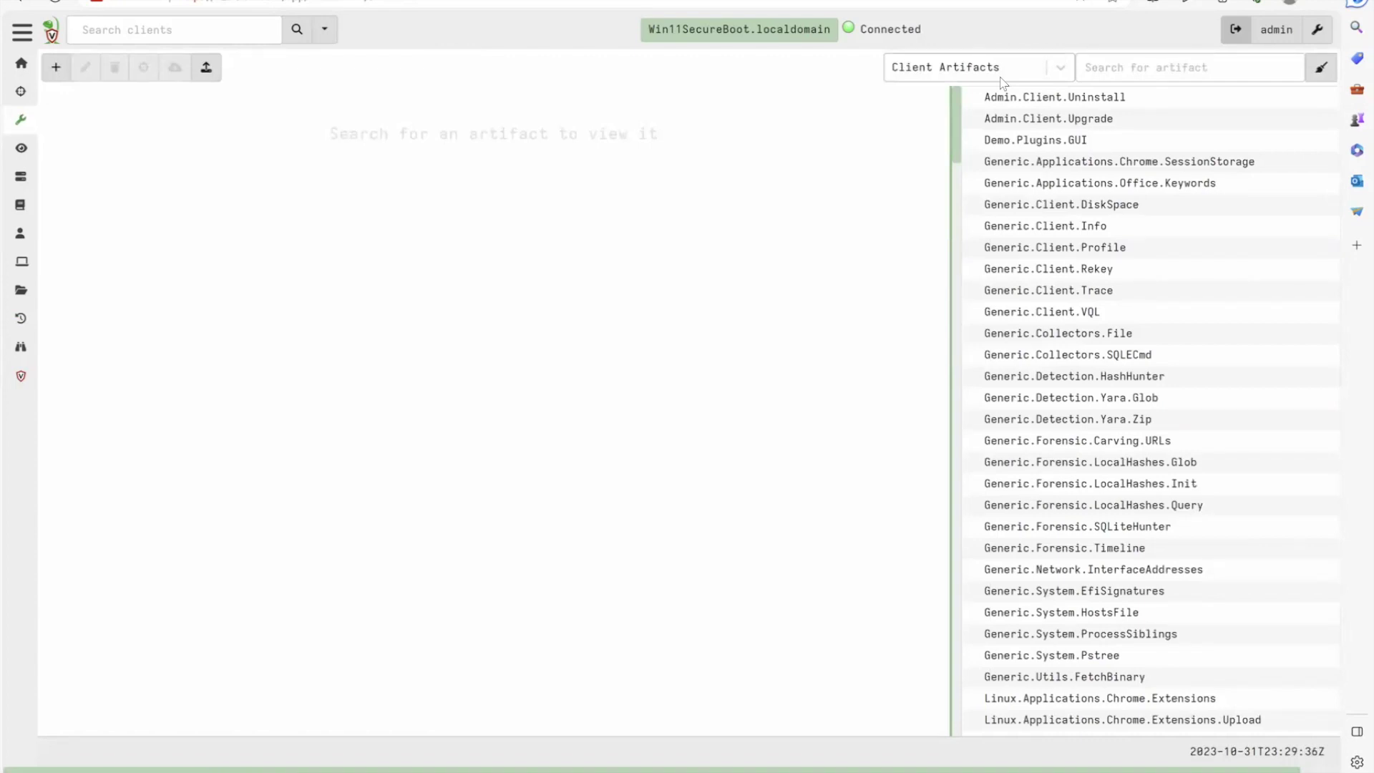
left_click(1000, 80)
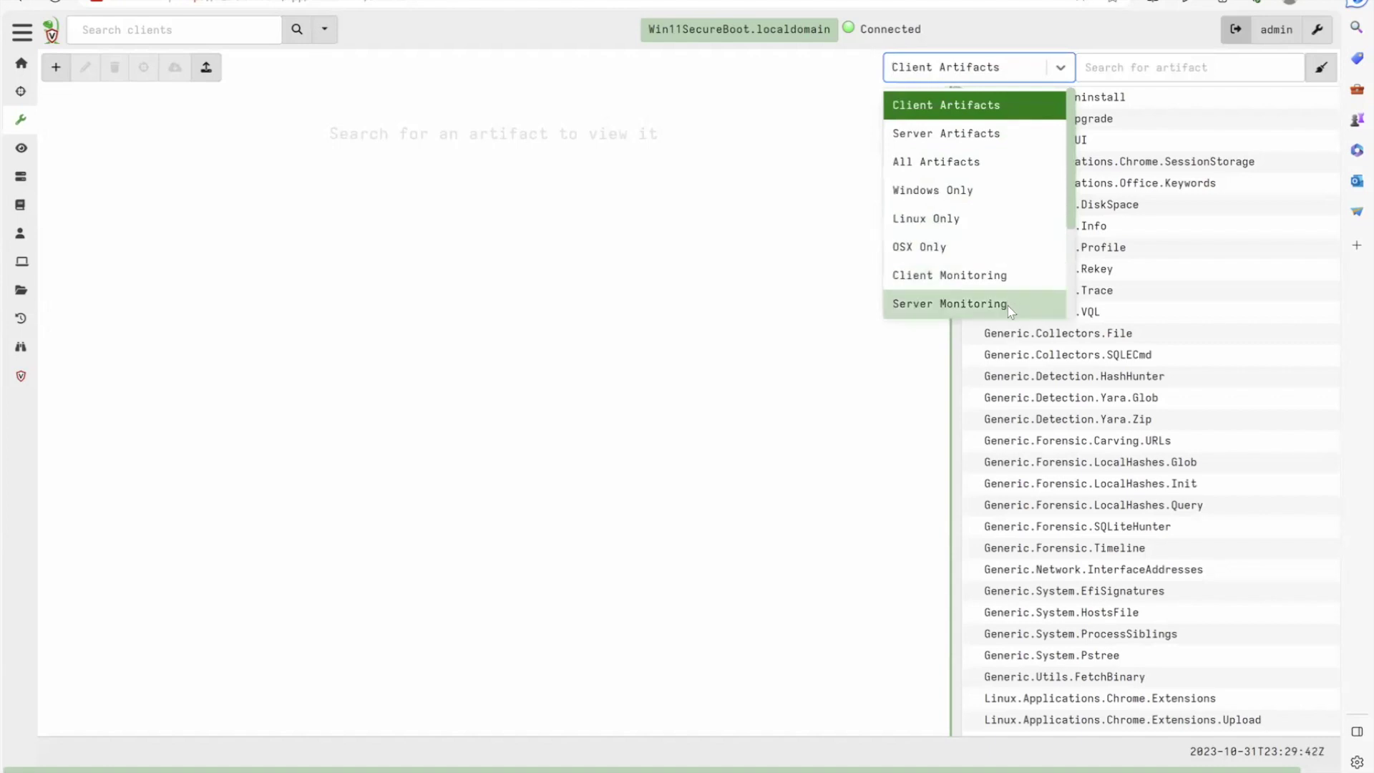
scroll(1007, 306, "down", 2)
scroll(1008, 306, "up", 2)
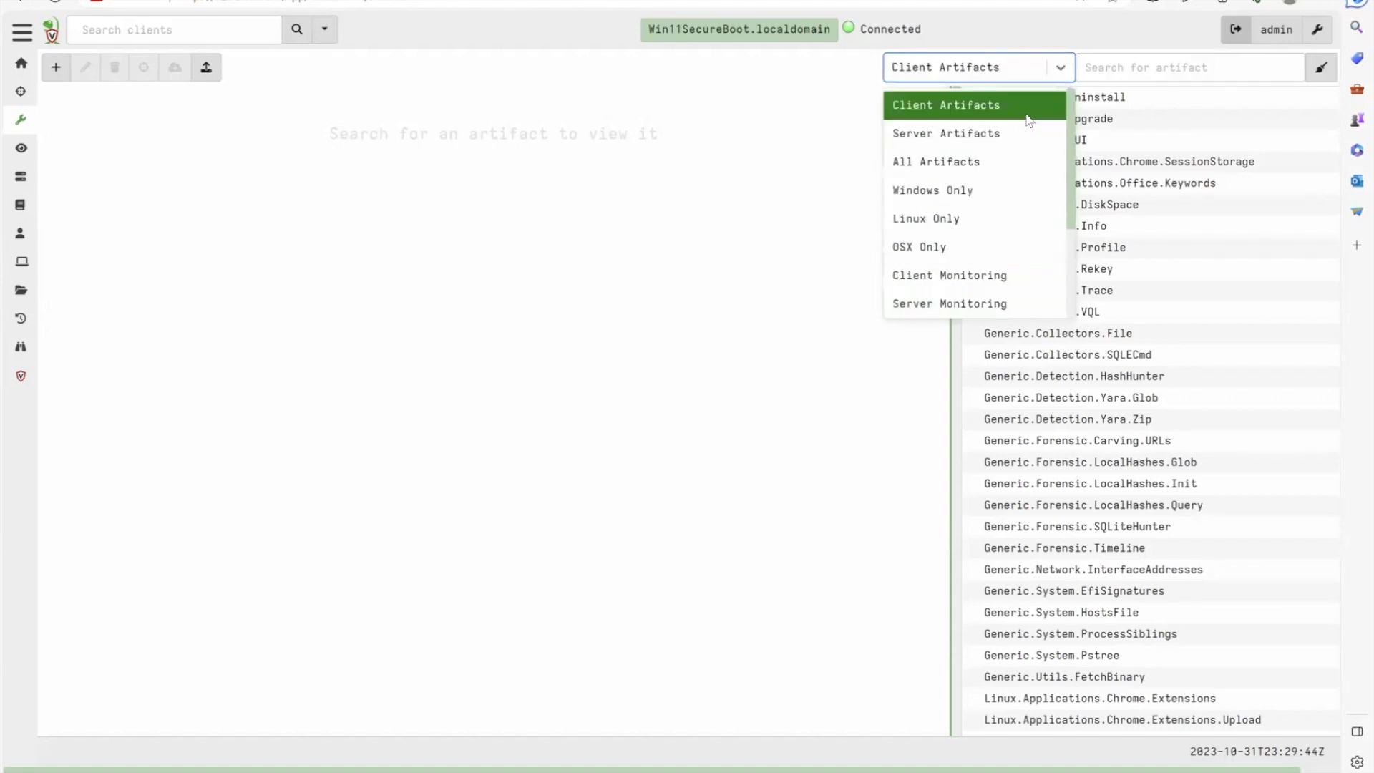
left_click(1120, 68)
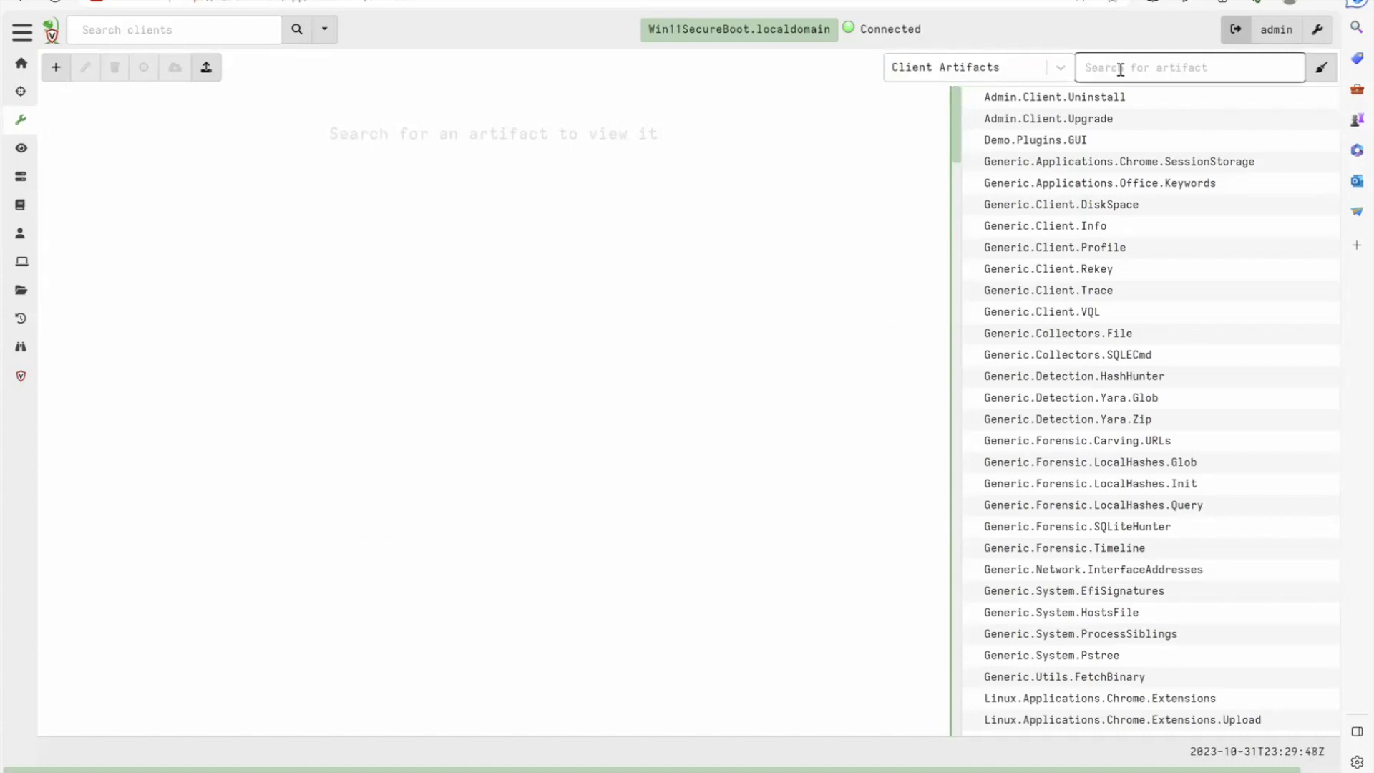
type("prefetch")
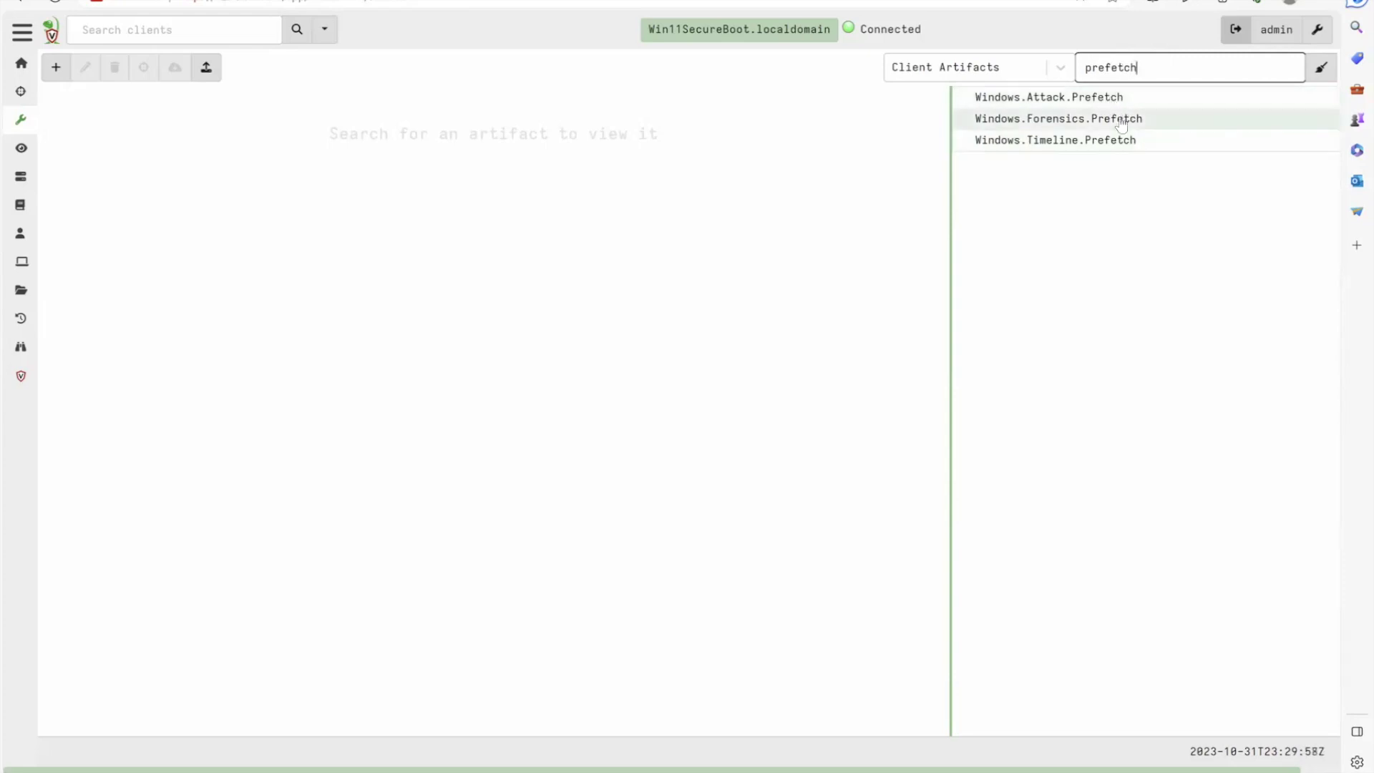
Open the Windows.Forensics.Prefetch artifact details and select its description text
left_click(1121, 123)
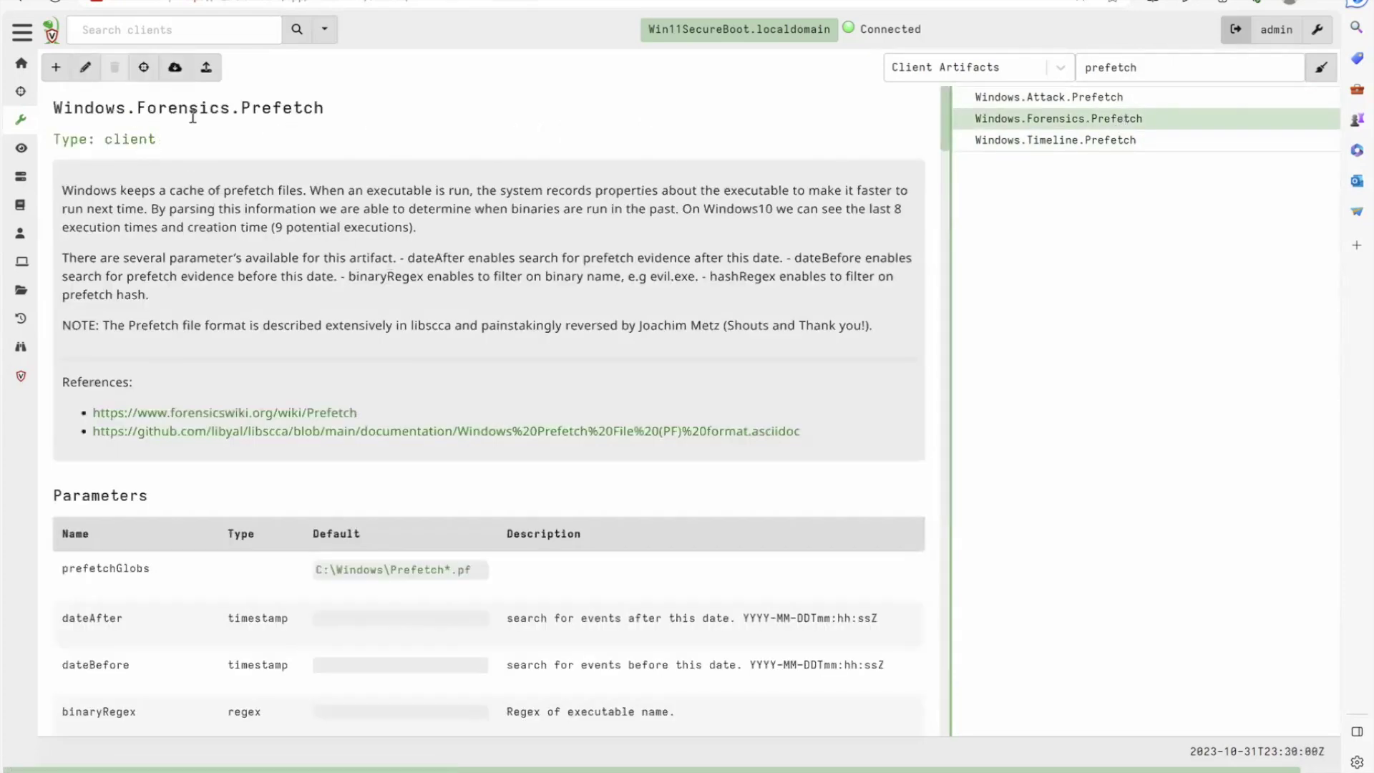
left_click_drag(112, 190, 99, 190)
left_click_drag(158, 309, 159, 350)
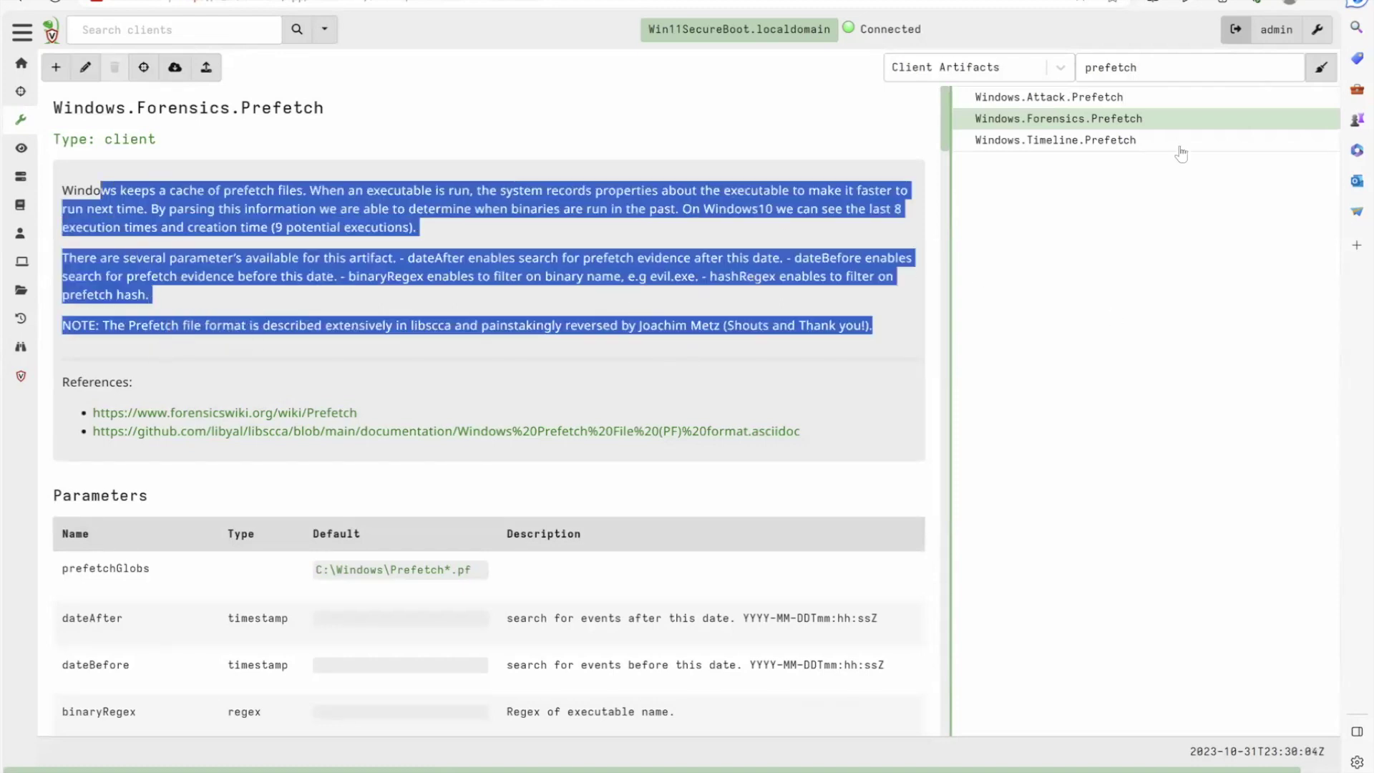
Change the artifact filter to prefetch|detection.yara, then return to the server status dashboard
left_click(1176, 70)
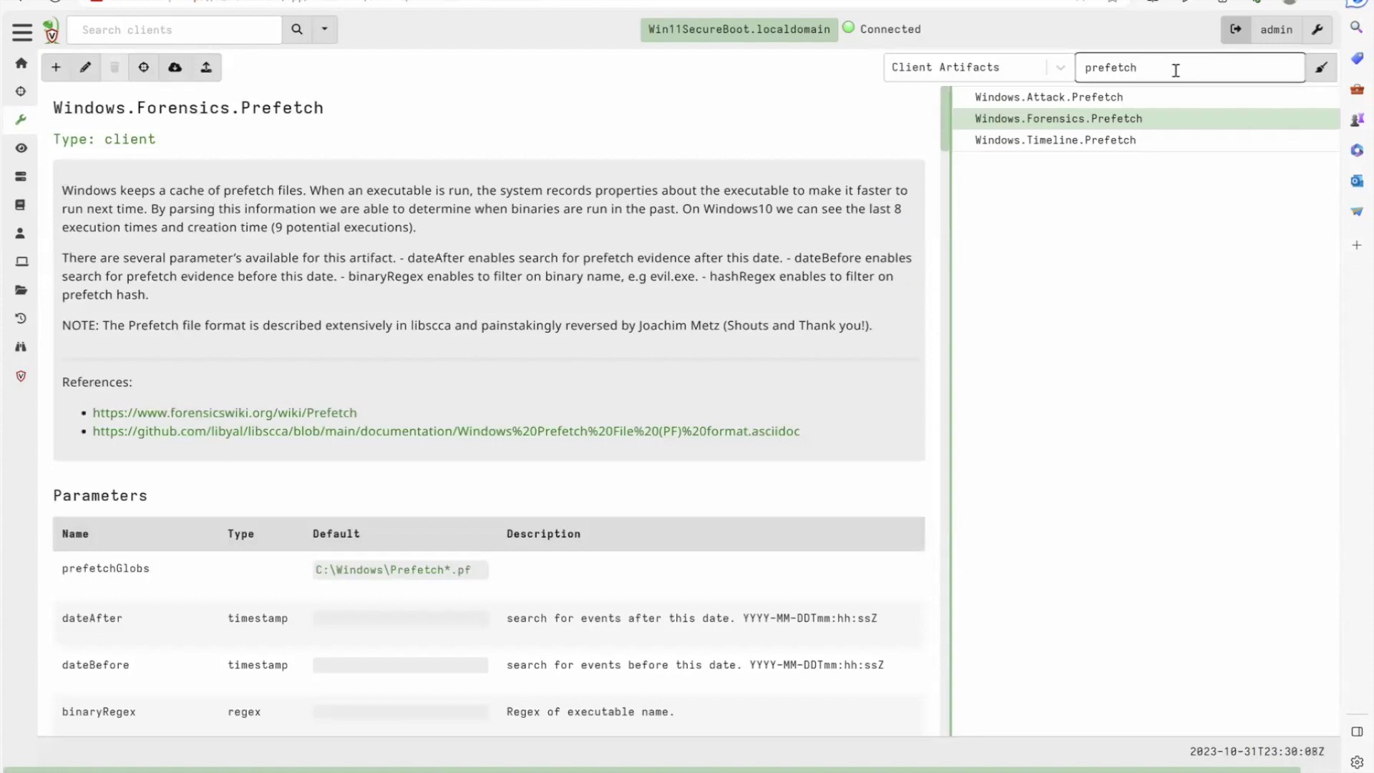
type("|")
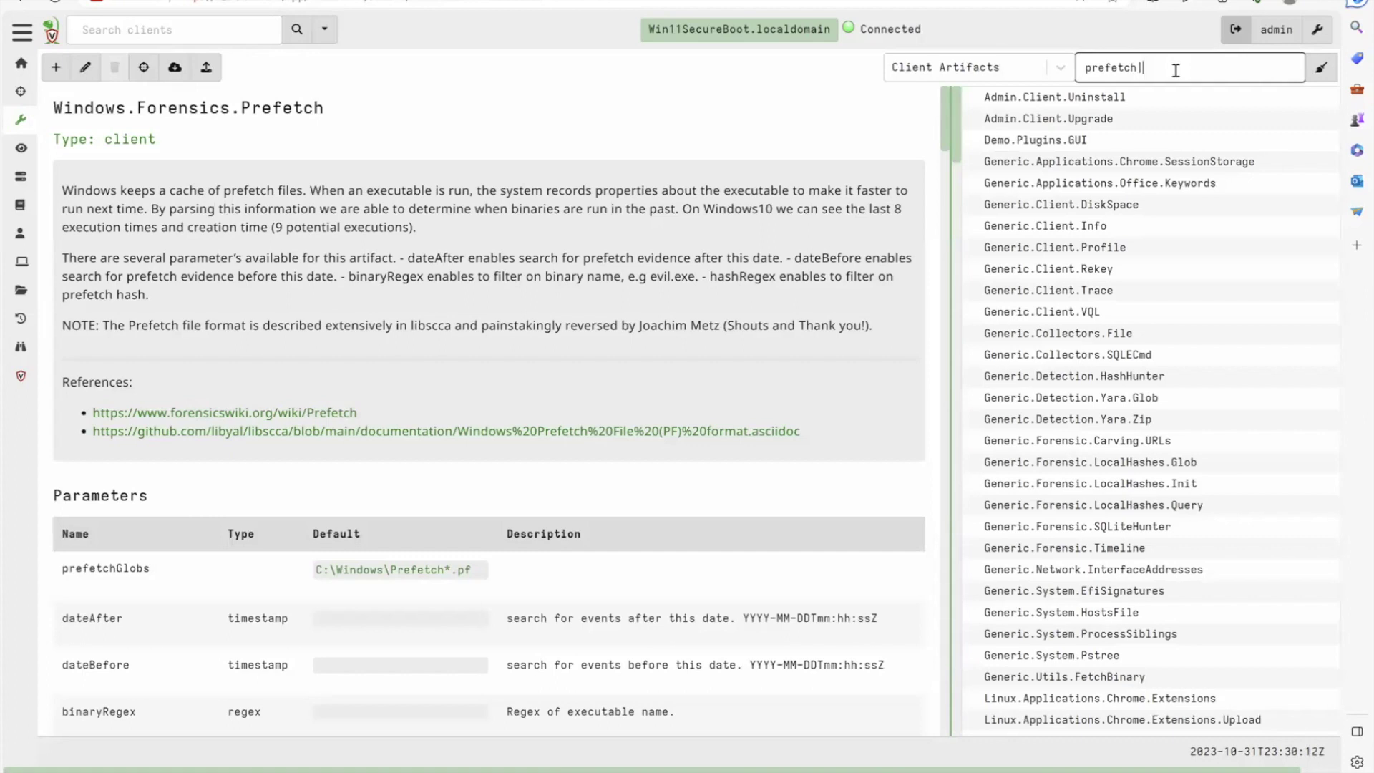
type("MFT")
key("BackSpace")
key("BackSpace")
key("BackSpace")
type("detection.ya")
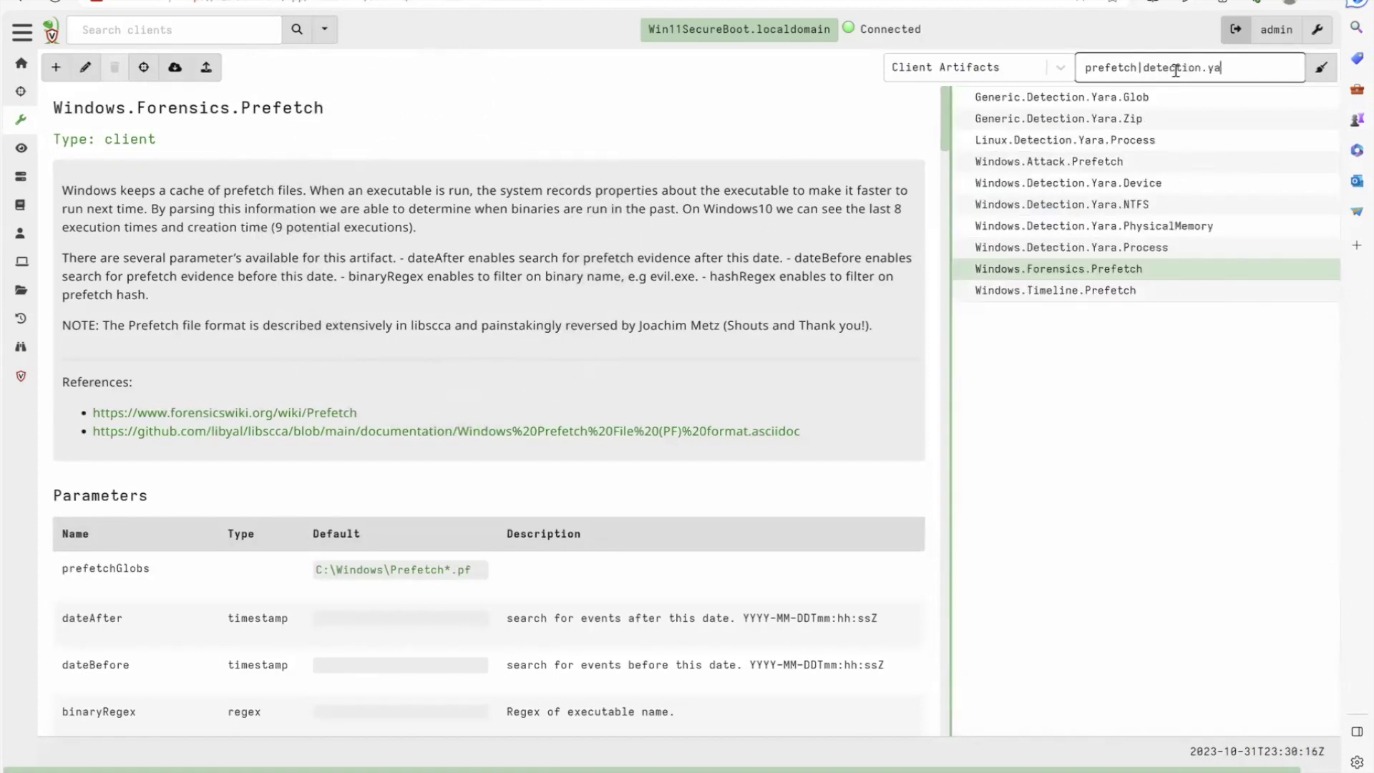
type("ra")
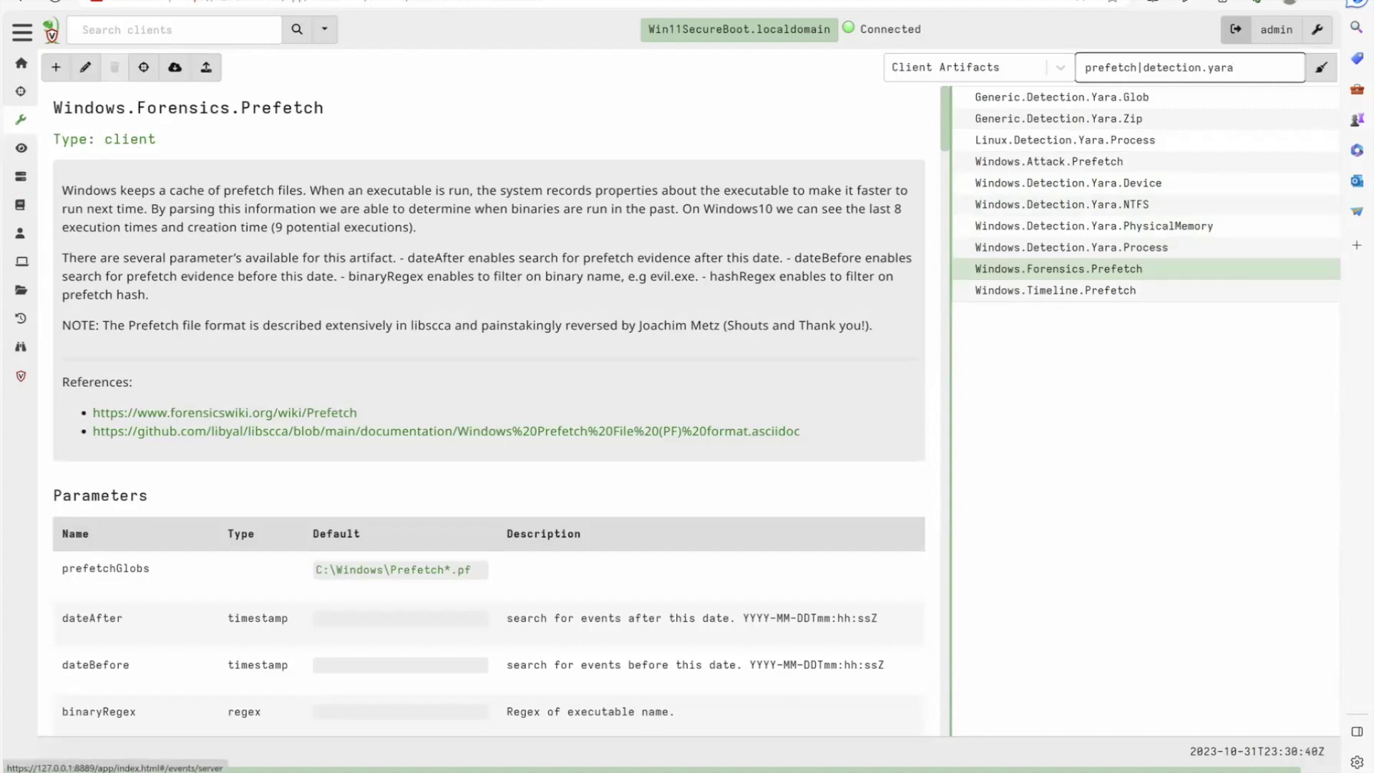
left_click(16, 65)
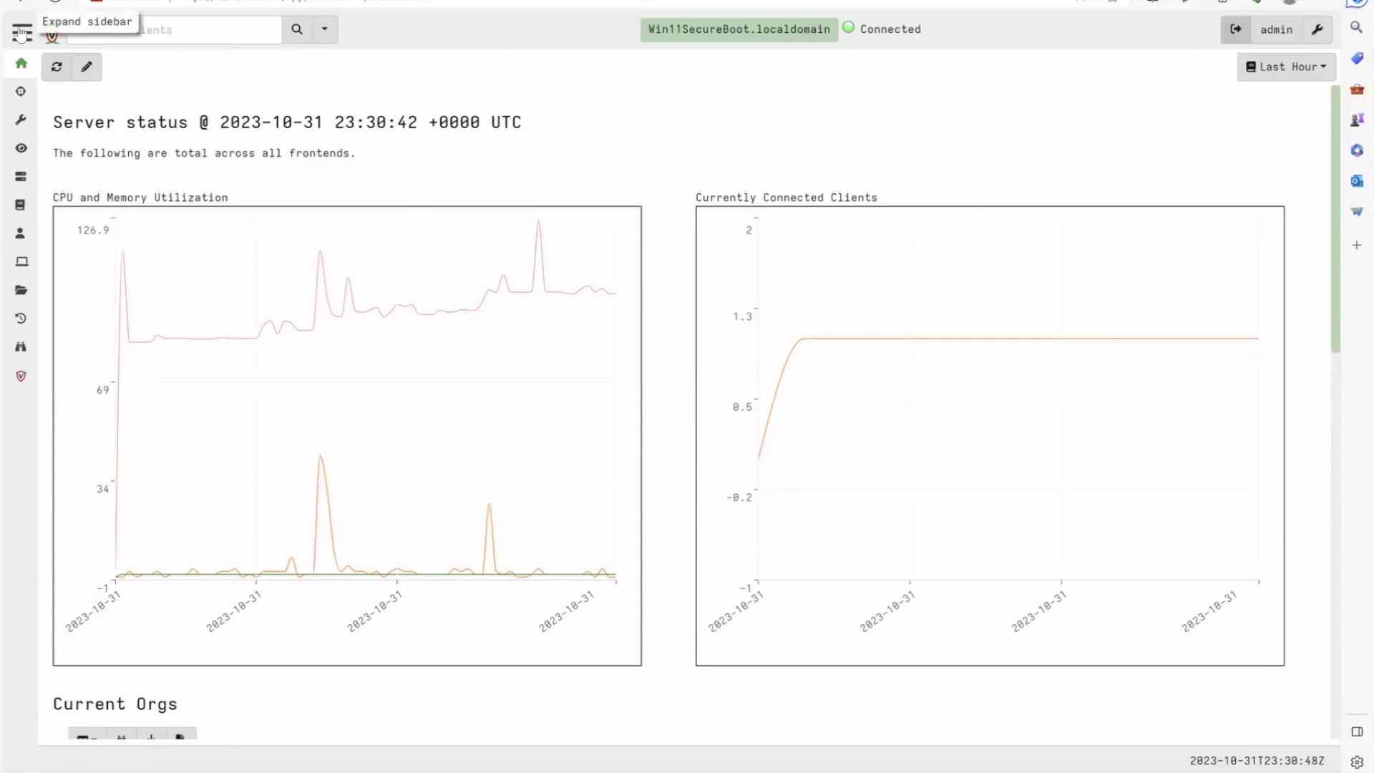
Create a new unshared notebook named 'admin'
left_click(20, 205)
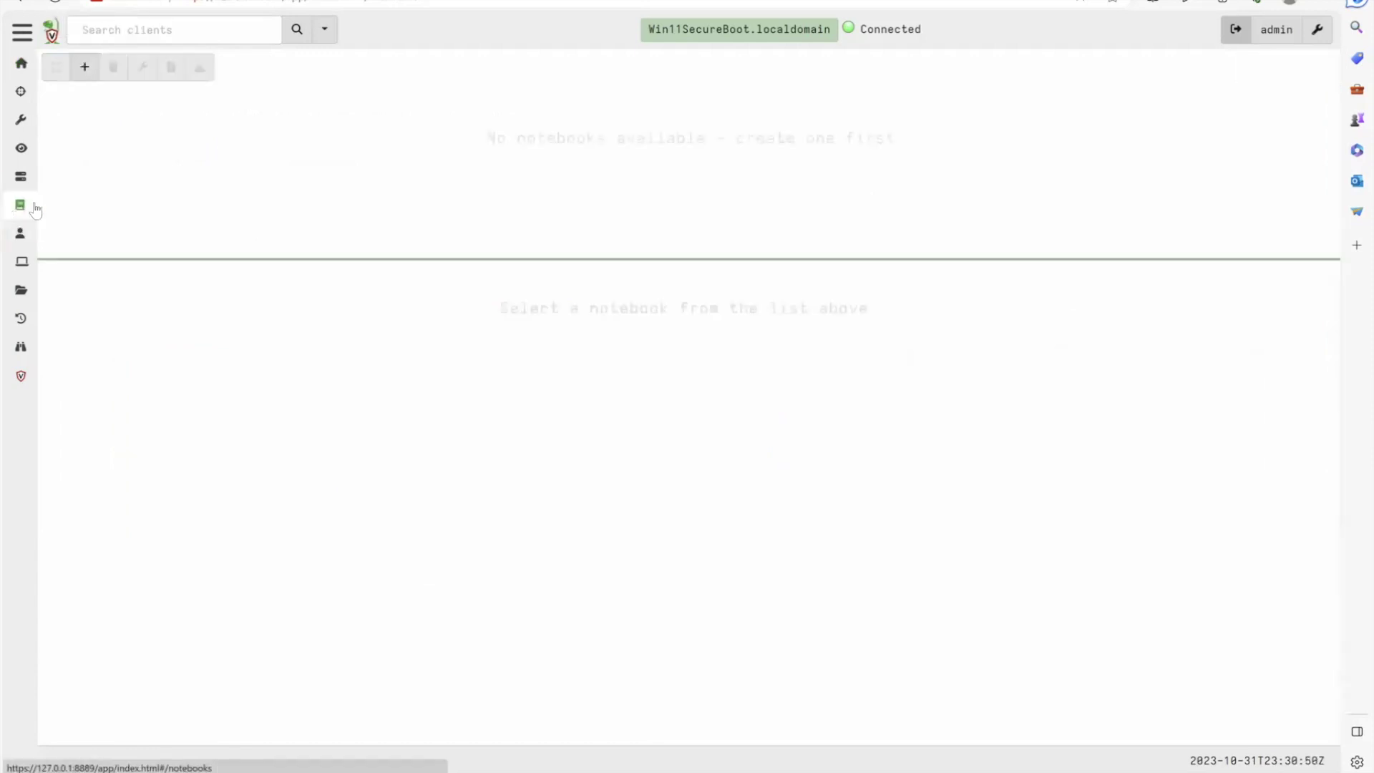
left_click(84, 67)
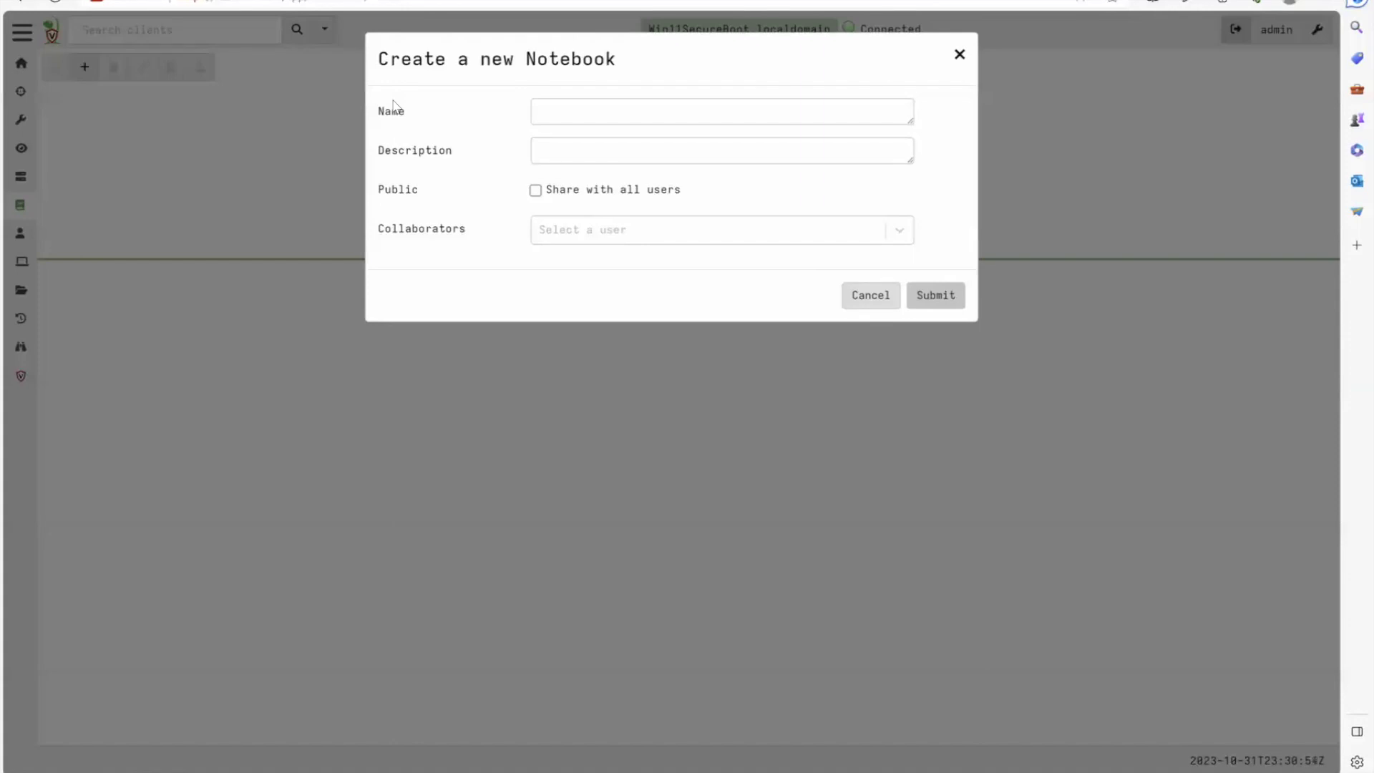
left_click(777, 112)
type("admin")
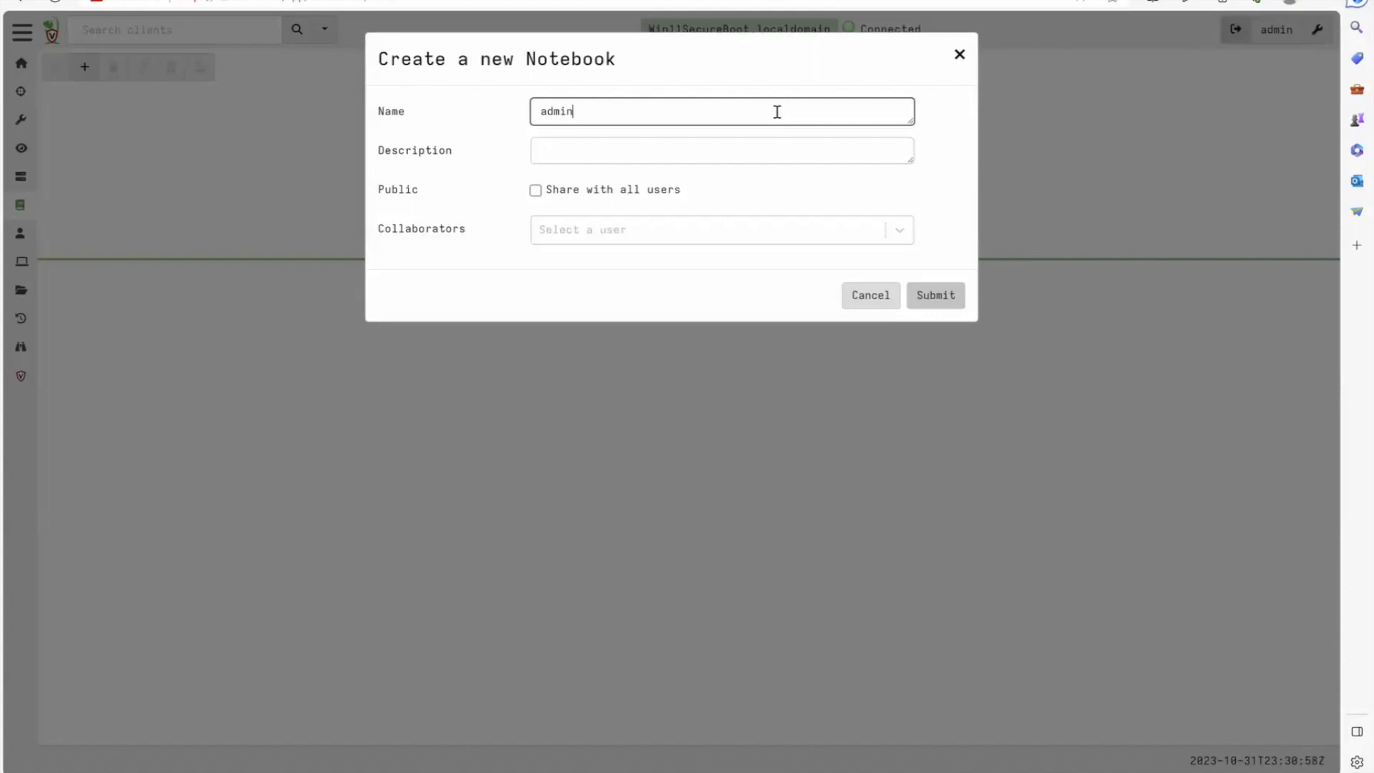
left_click(732, 146)
left_click(610, 195)
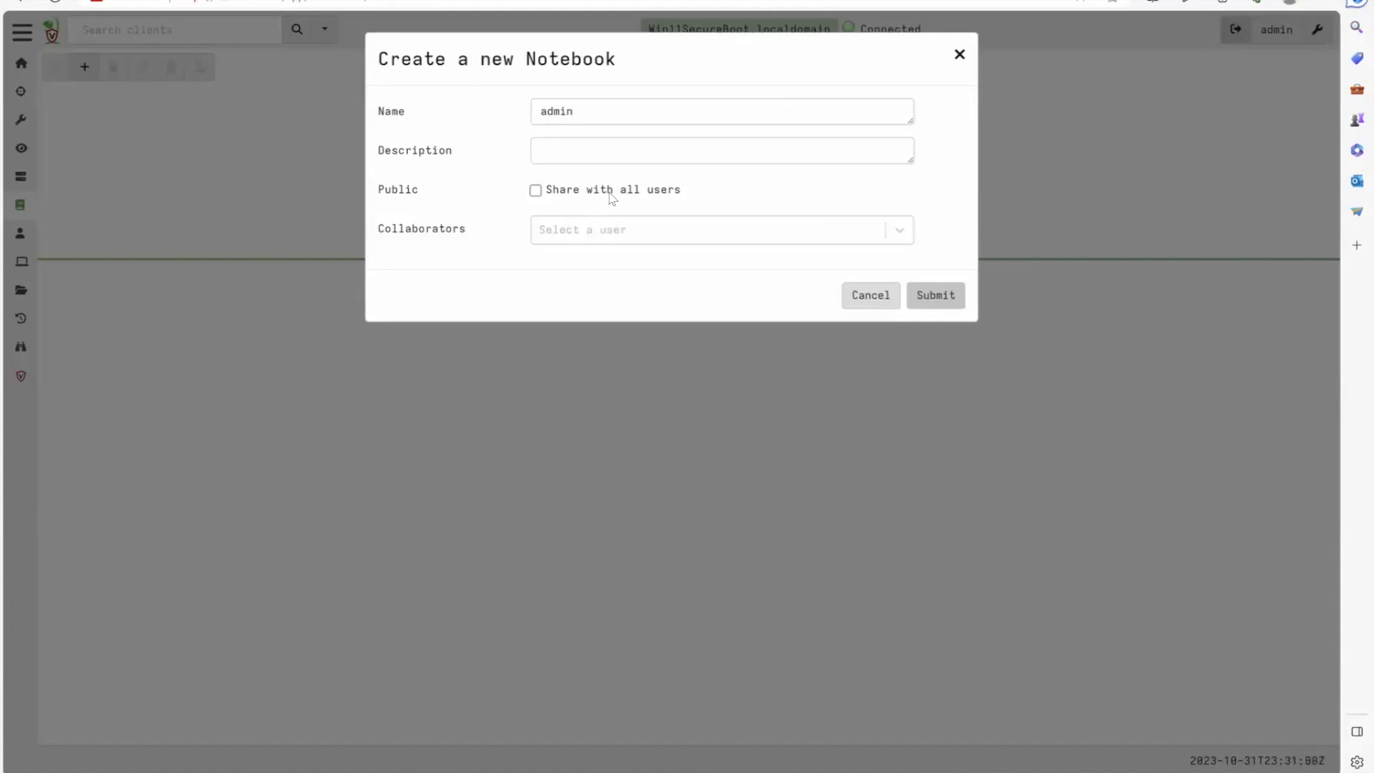
left_click(535, 190)
left_click(535, 190)
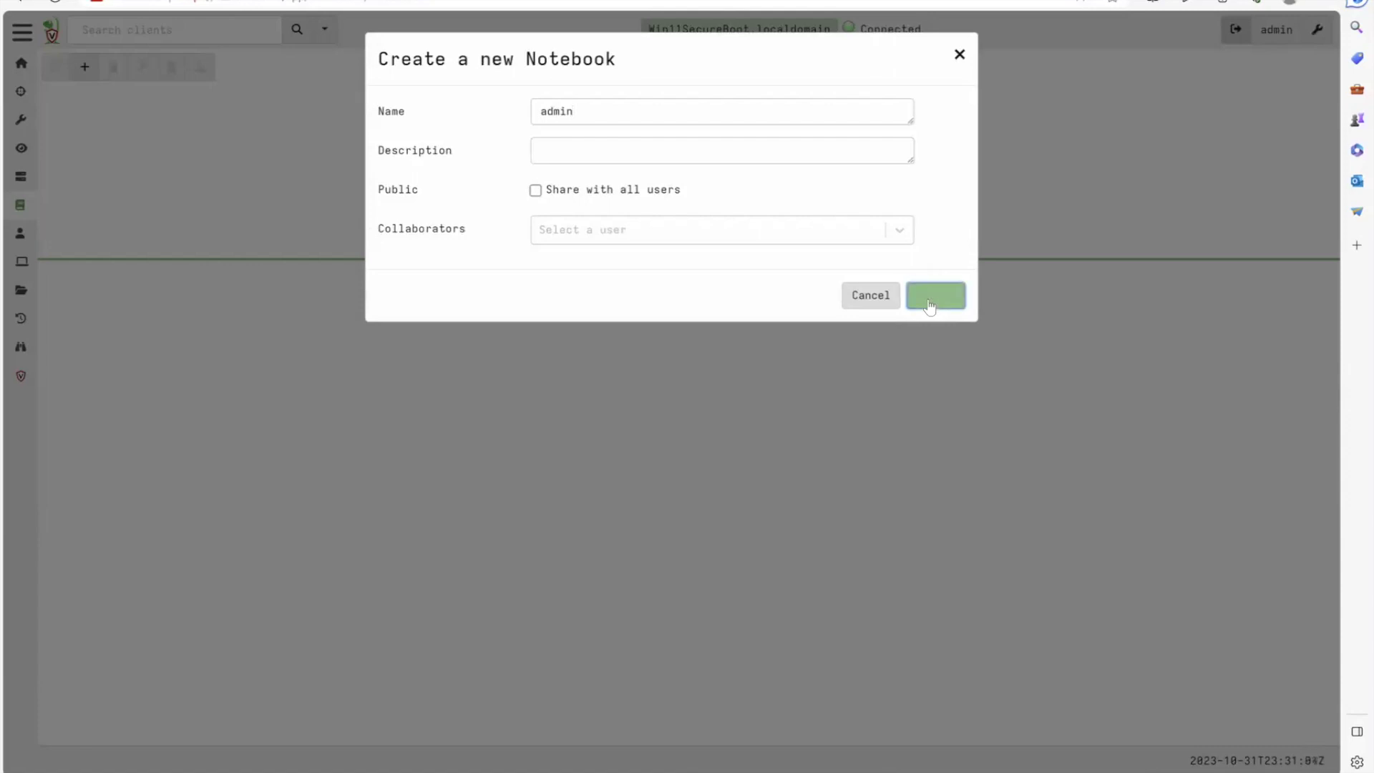
left_click(933, 299)
Open the admin notebook, enlarge its pane and select its first cell
left_click(233, 132)
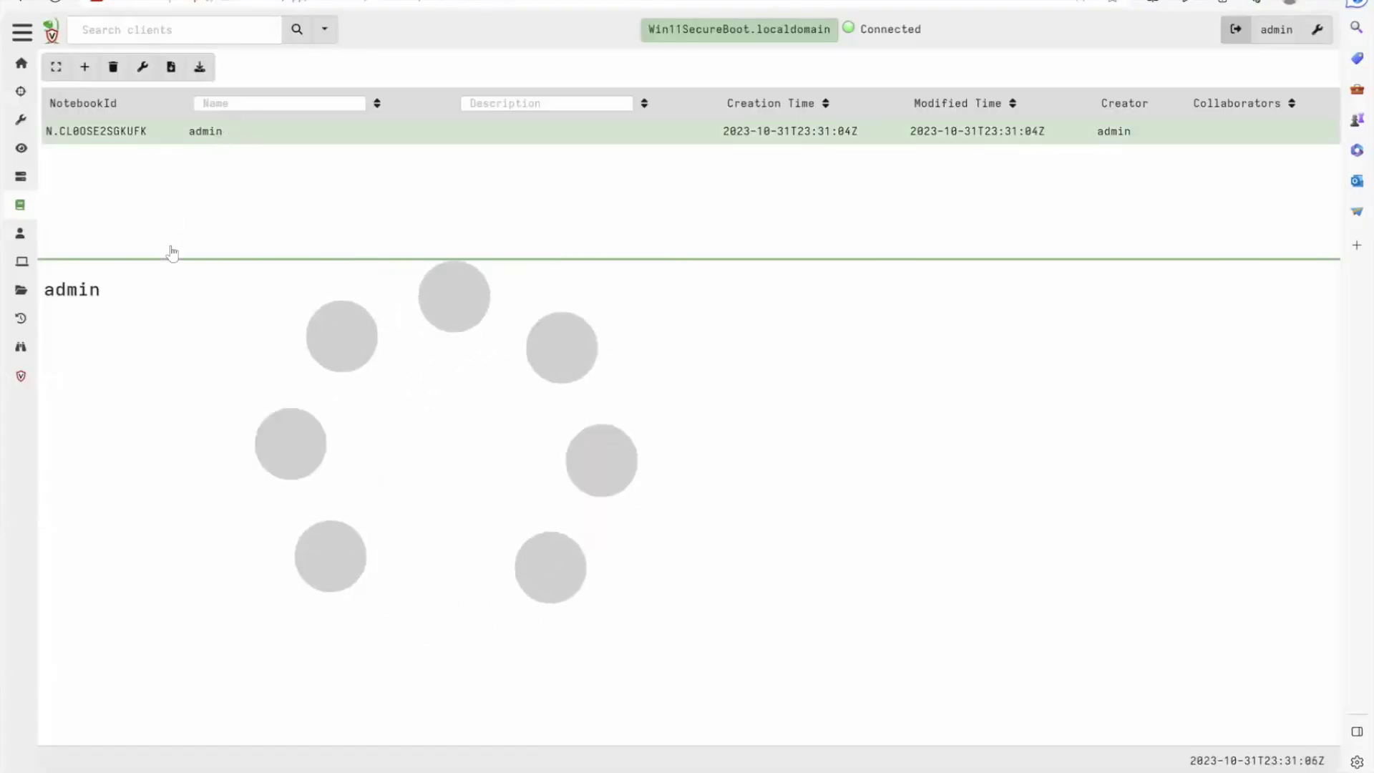
left_click_drag(169, 259, 176, 159)
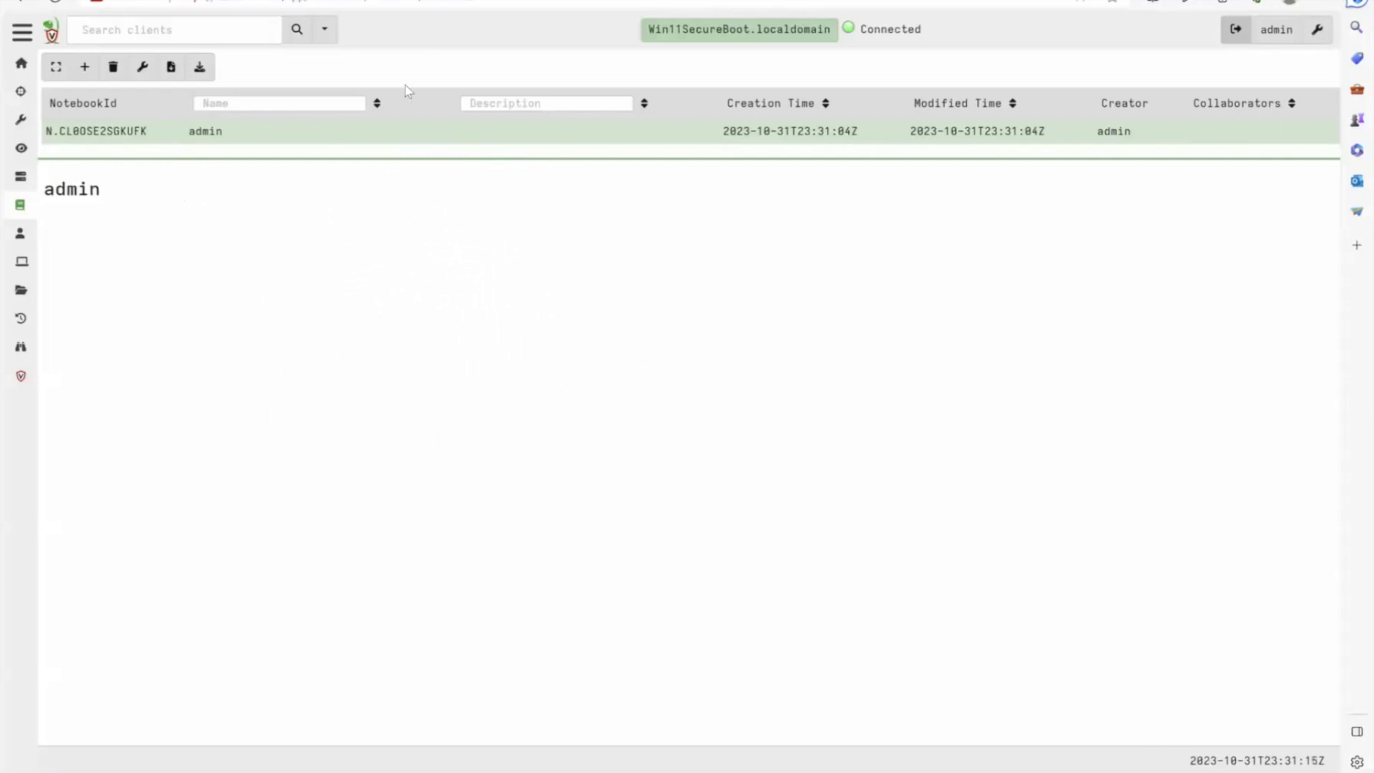
left_click(287, 192)
left_click(266, 185)
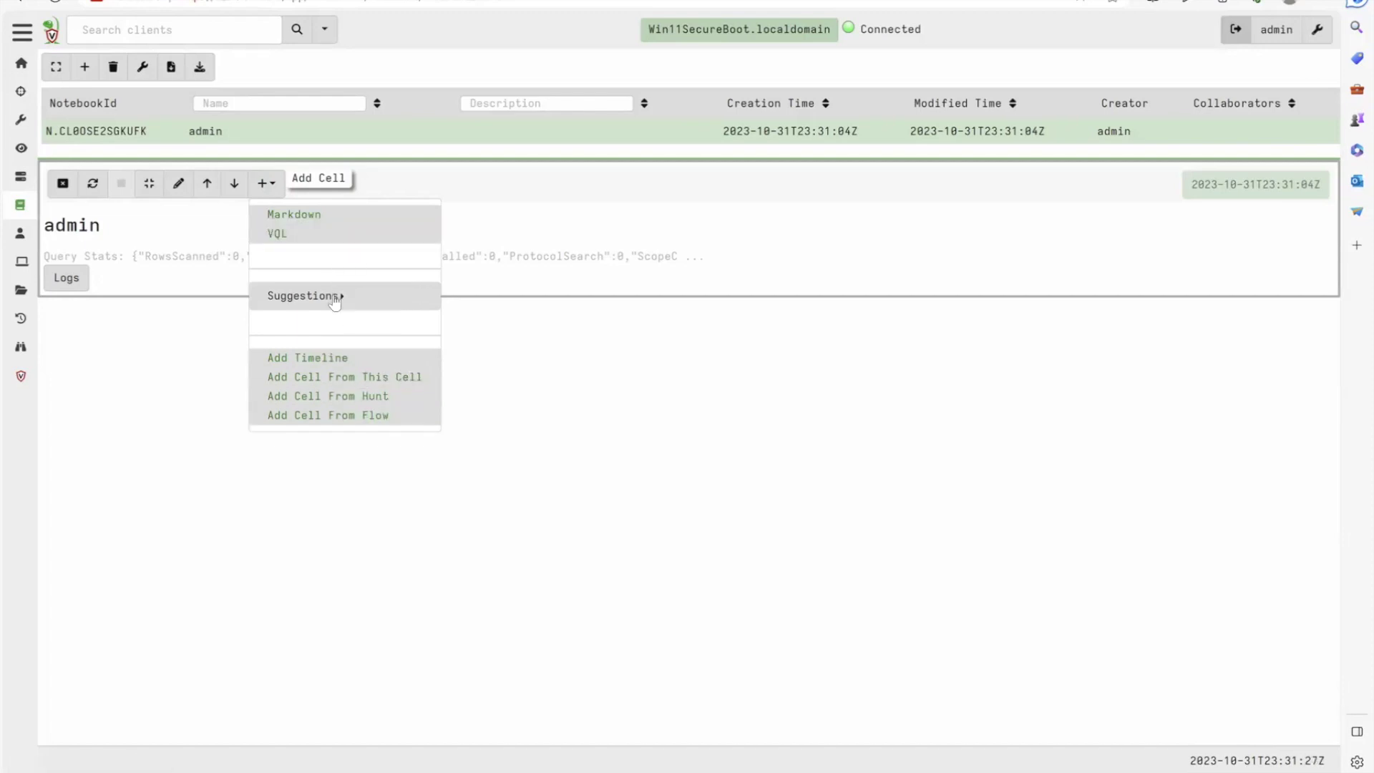
Add a VQL cell with SELECT * FROM clients(), fixing the 'cloients' typo, and run it
left_click(281, 234)
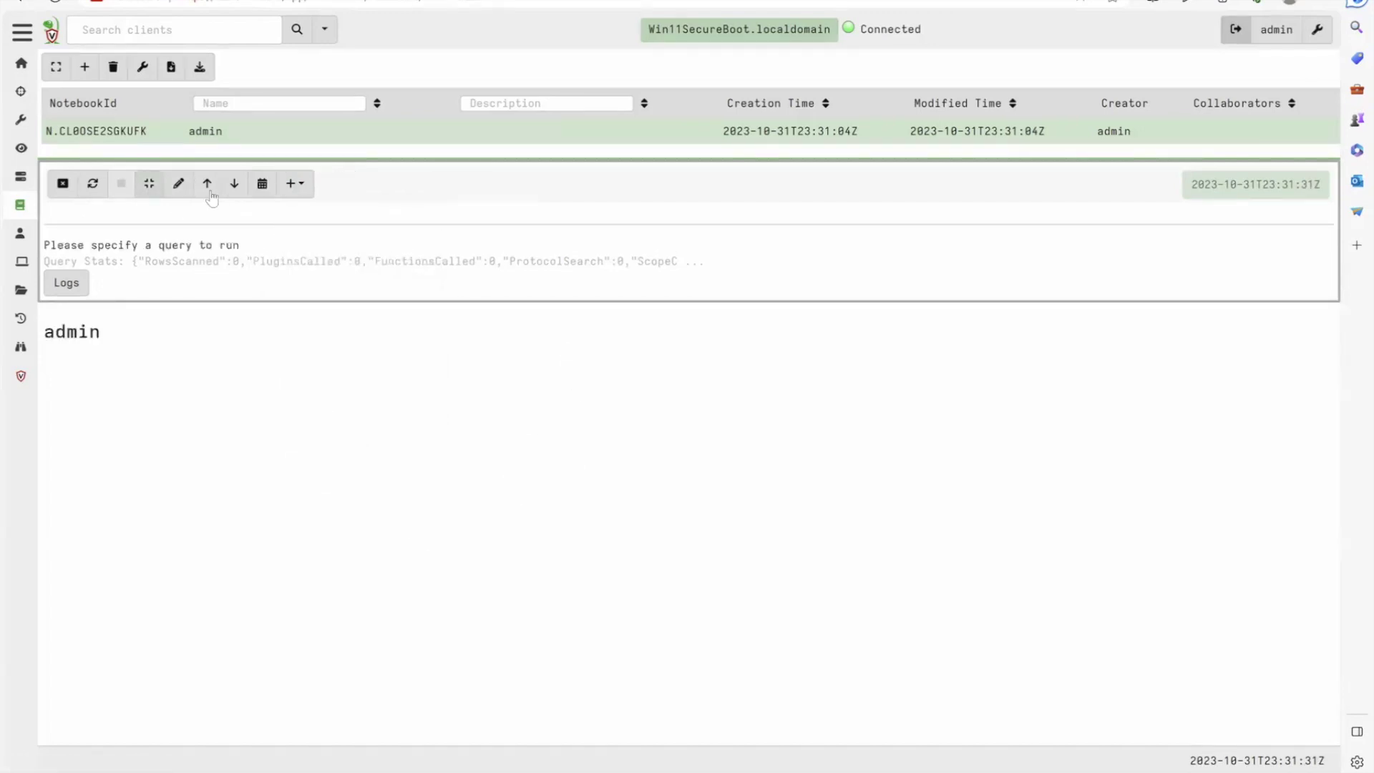
left_click(176, 242)
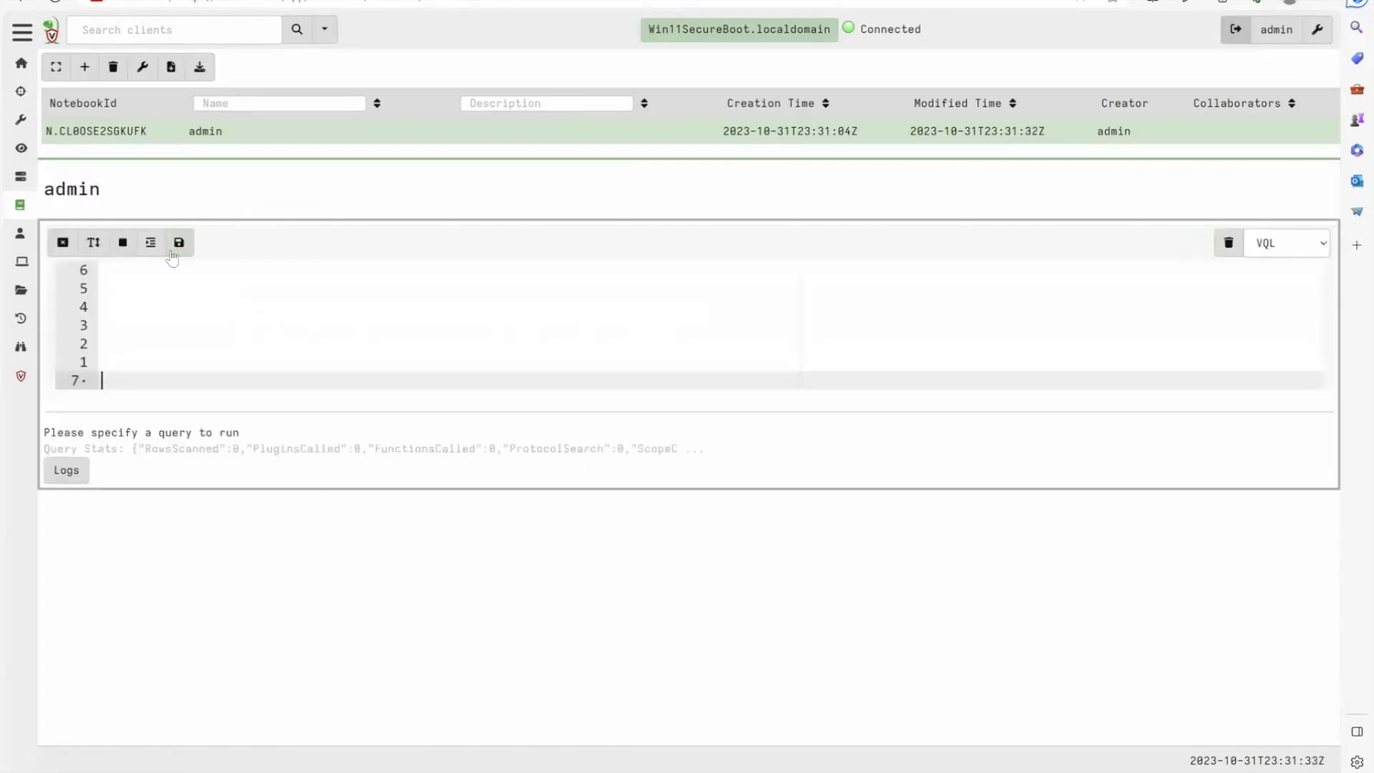
key("ctrl+a")
type("SE")
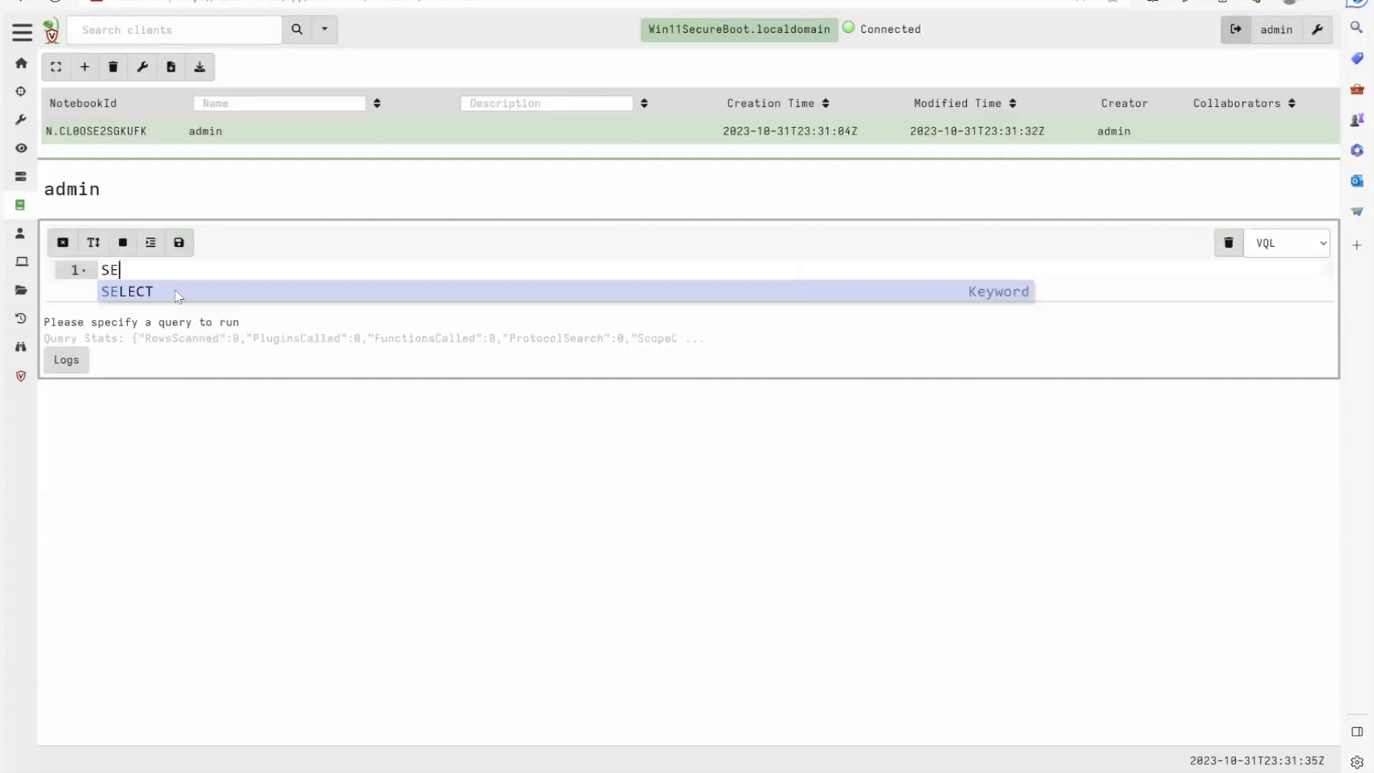
type("LECT * FROM")
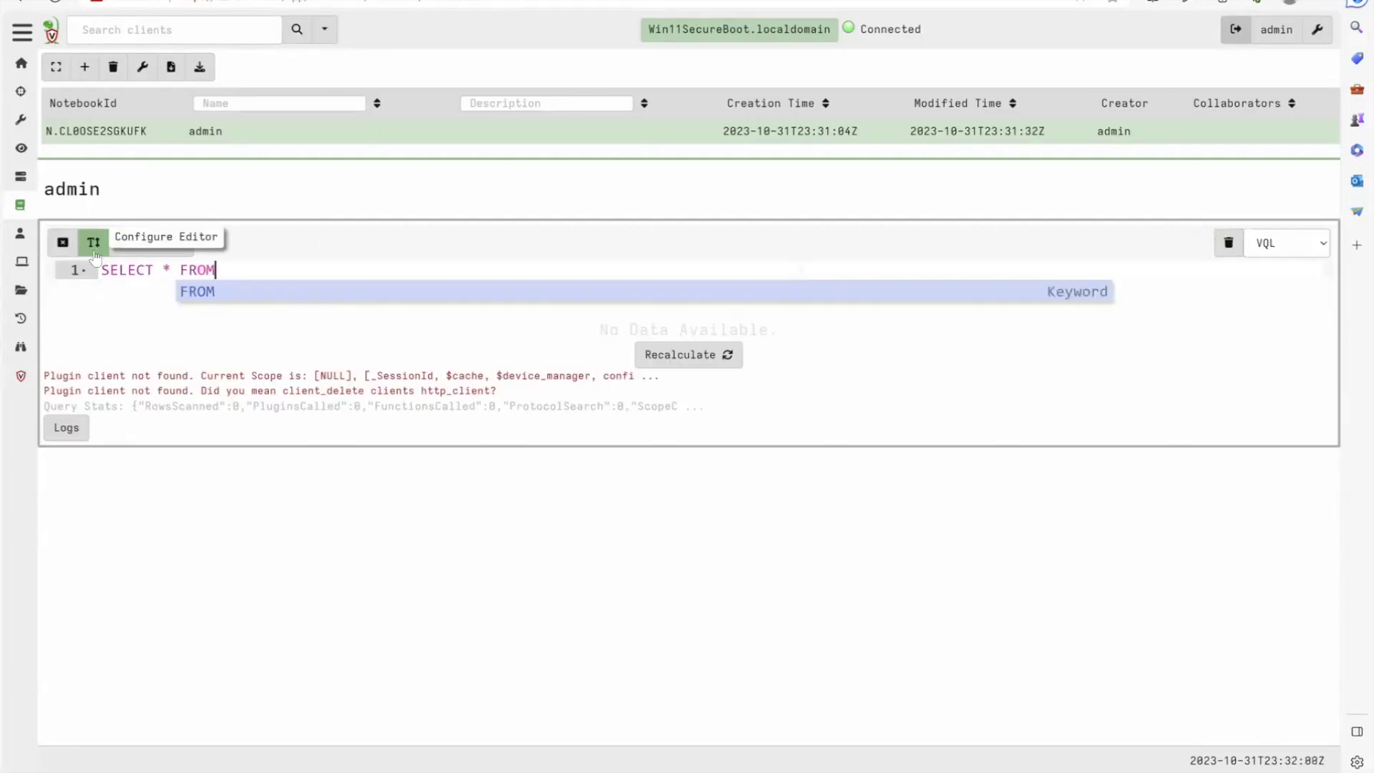
type(" cloients()")
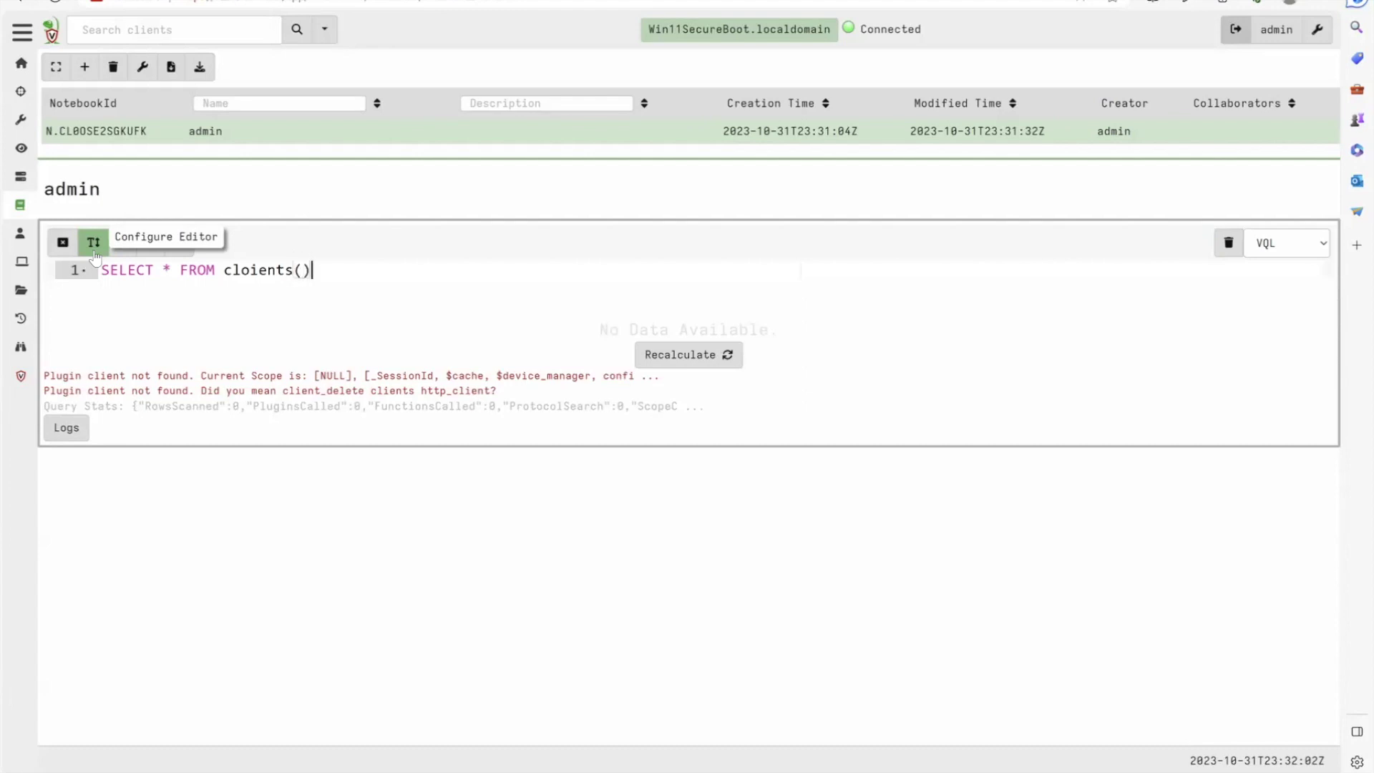
key("Left")
key("Left")
key("Left")
key("Left")
key("Left")
key("Delete")
key("Left")
key("BackSpace")
type("e")
key("Escape")
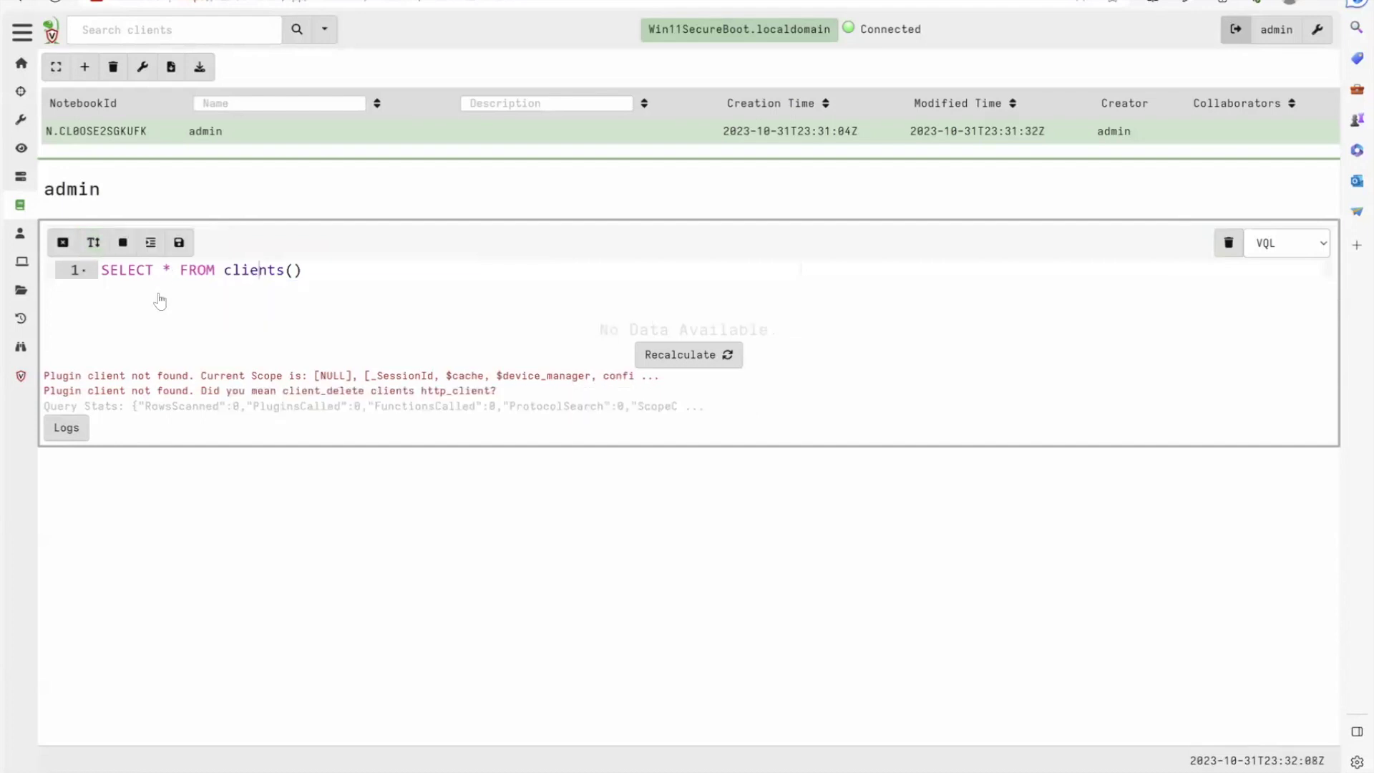
left_click(179, 243)
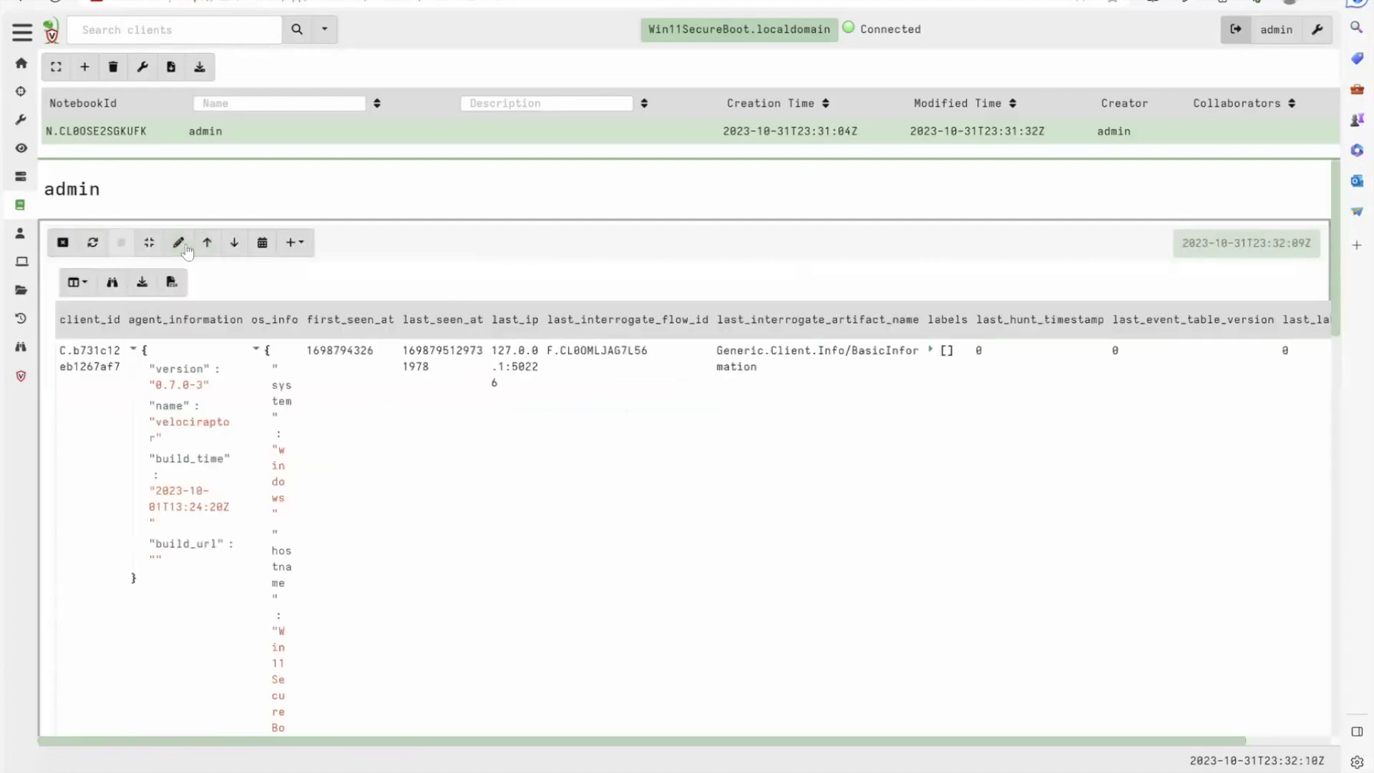
Replace clients() in the query with Artifact.Windows using autocomplete
left_click_drag(315, 272, 227, 272)
key("BackSpace")
type("A")
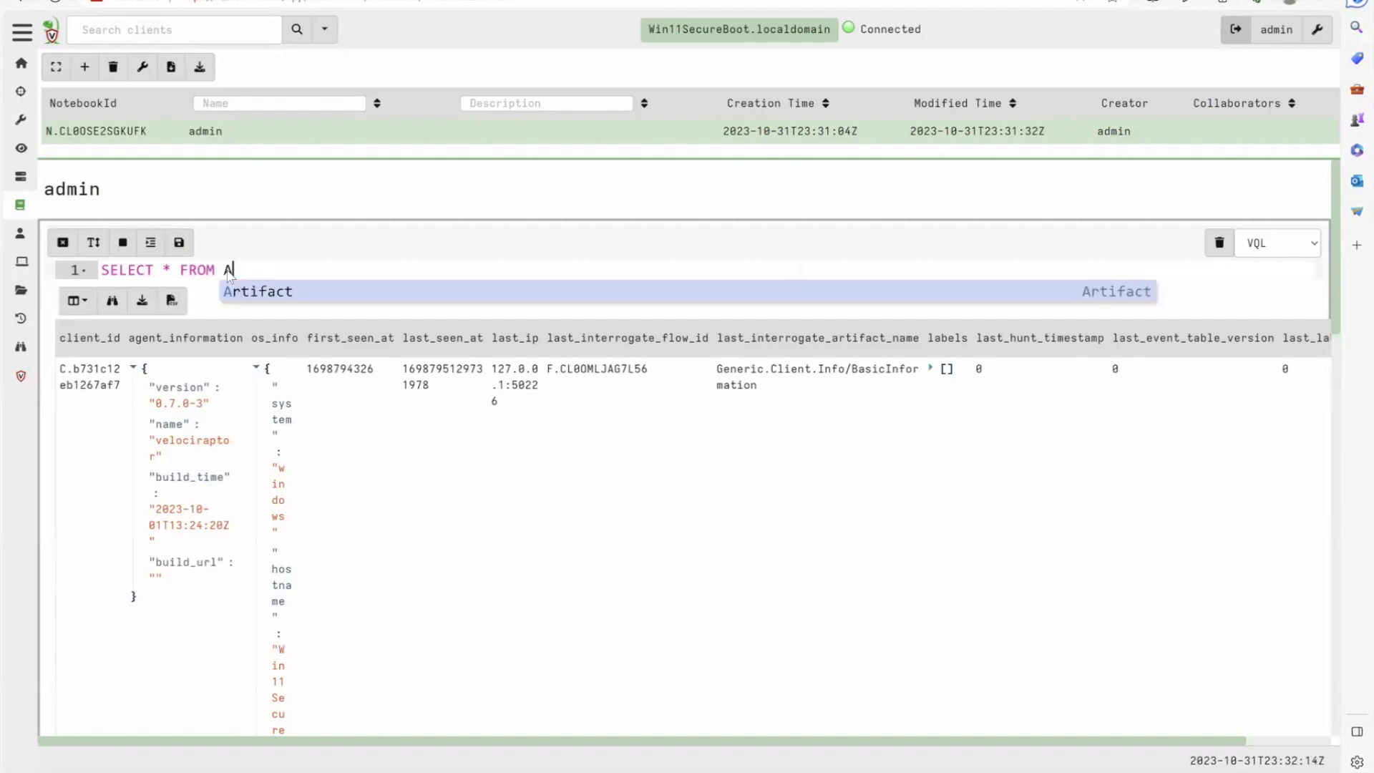
type("rtifact.")
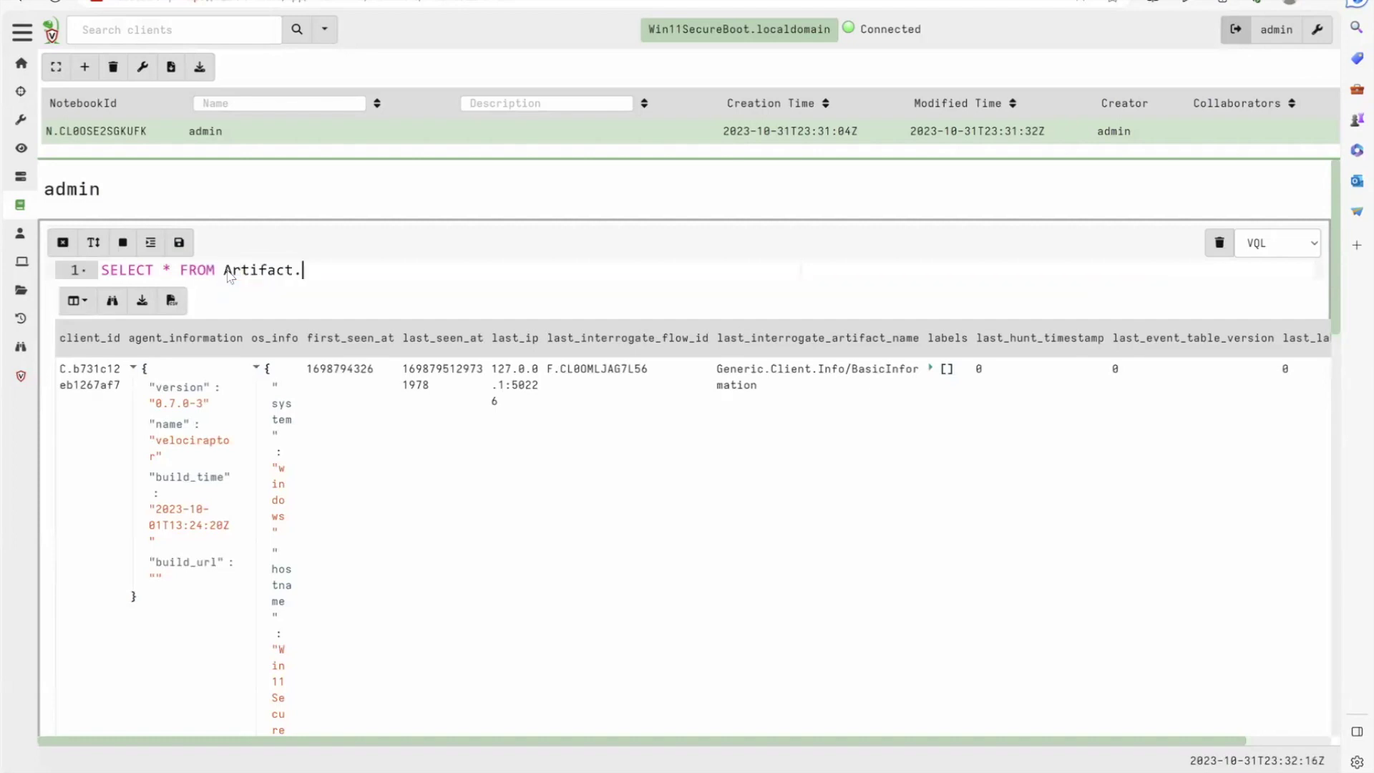
type("Wind")
key("Return")
type("/")
key("BackSpace")
type(".Sys")
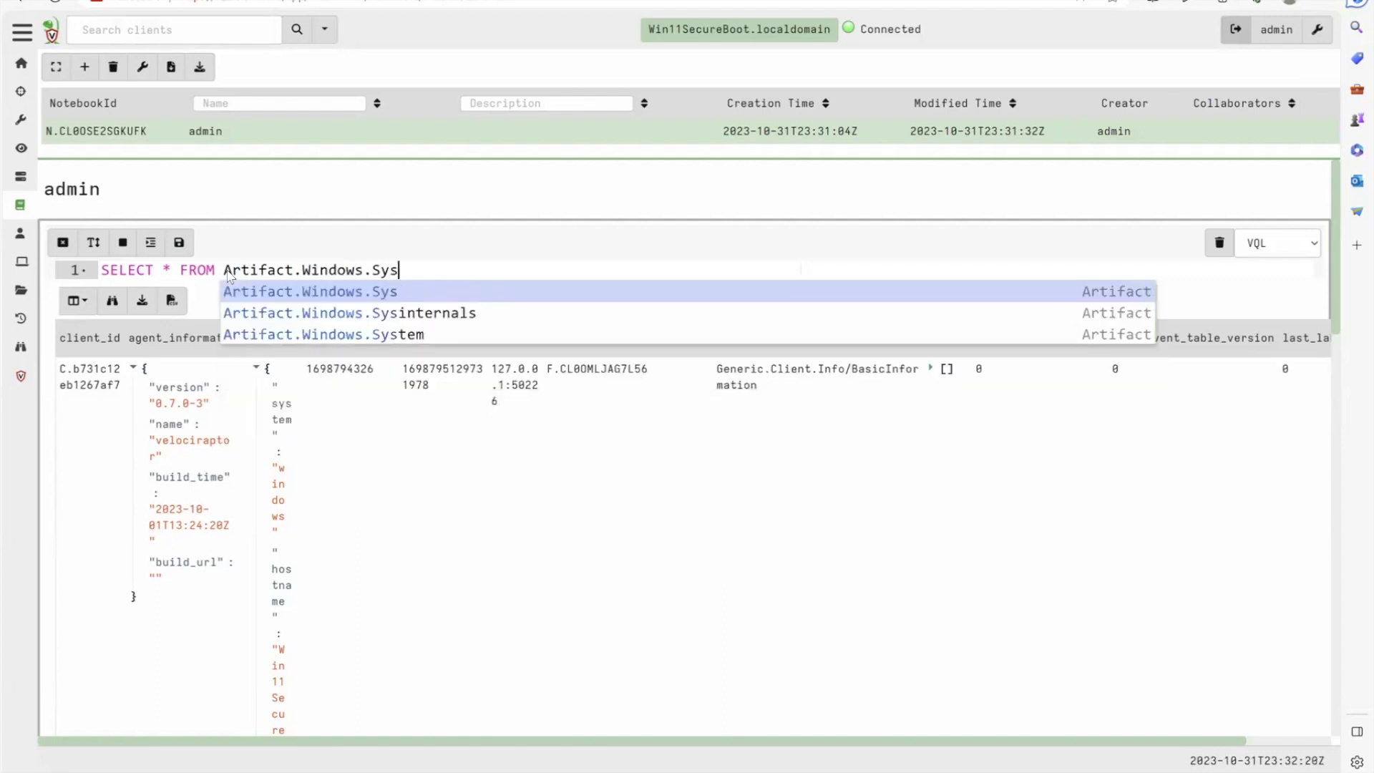
Complete the query as Artifact.Windows.Forensics.Prefetch() and run the cell
key("Down")
key("Down")
key("Return")
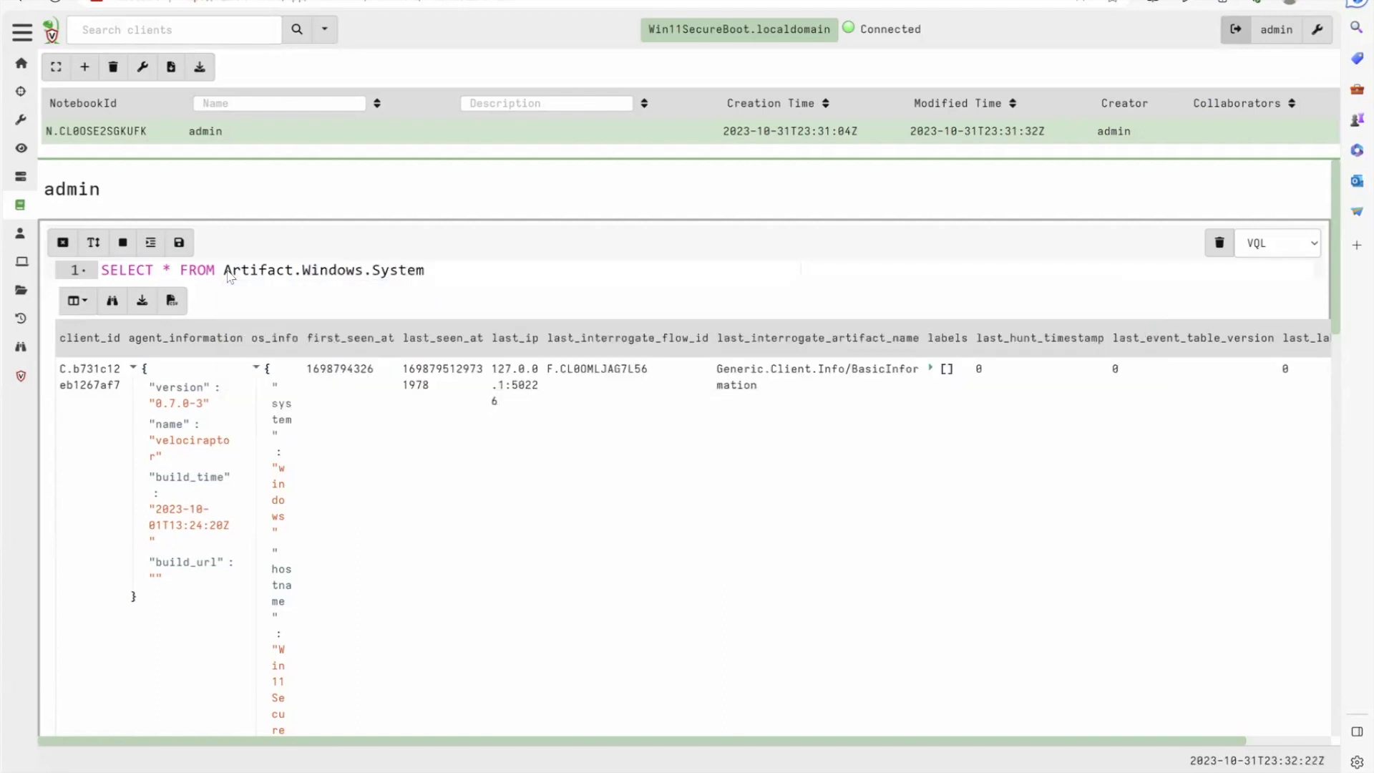
type(".Po")
key("BackSpace")
key("BackSpace")
key("BackSpace")
key("BackSpace")
key("BackSpace")
key("BackSpace")
key("BackSpace")
key("BackSpace")
key("BackSpace")
type("opr")
key("BackSpace")
key("BackSpace")
key("BackSpace")
type("Forensics.Re")
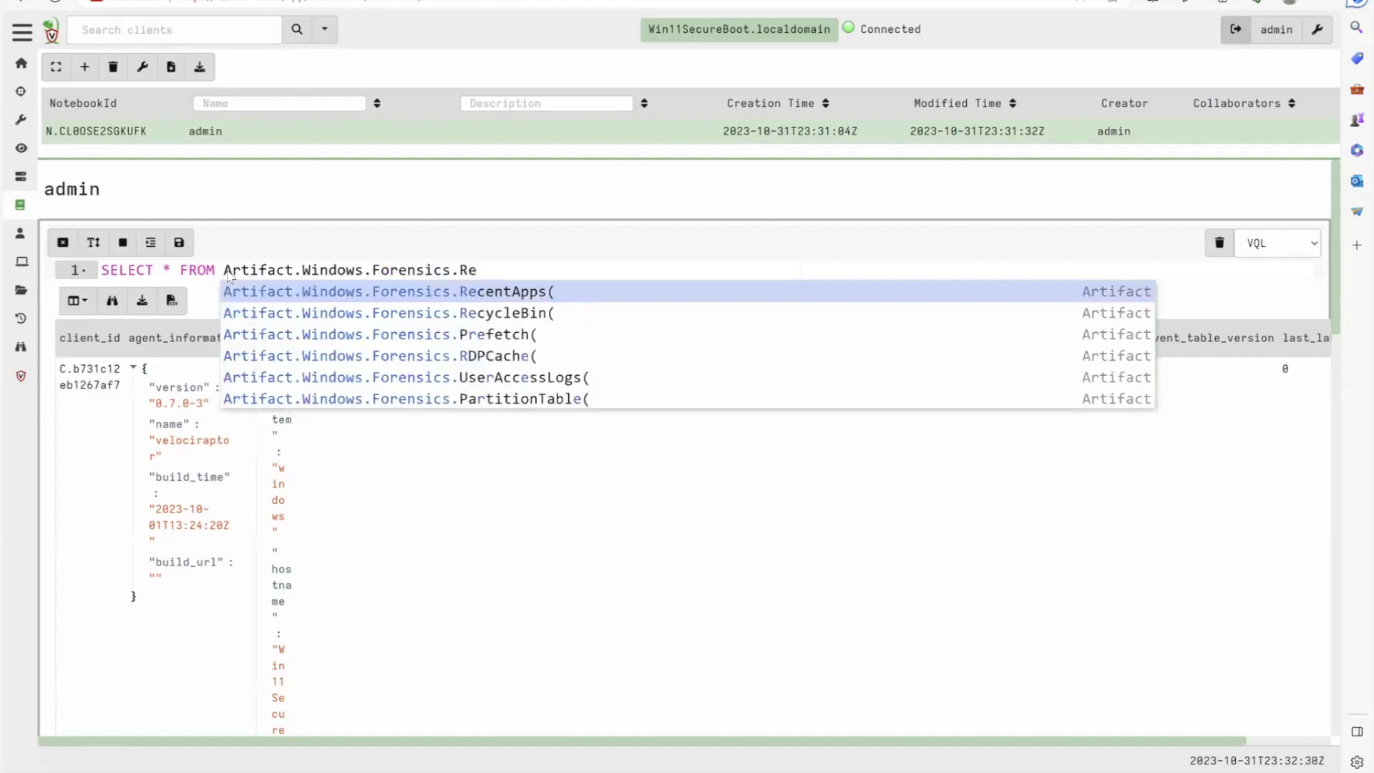
key("Down")
key("Down")
key("Return")
type(")")
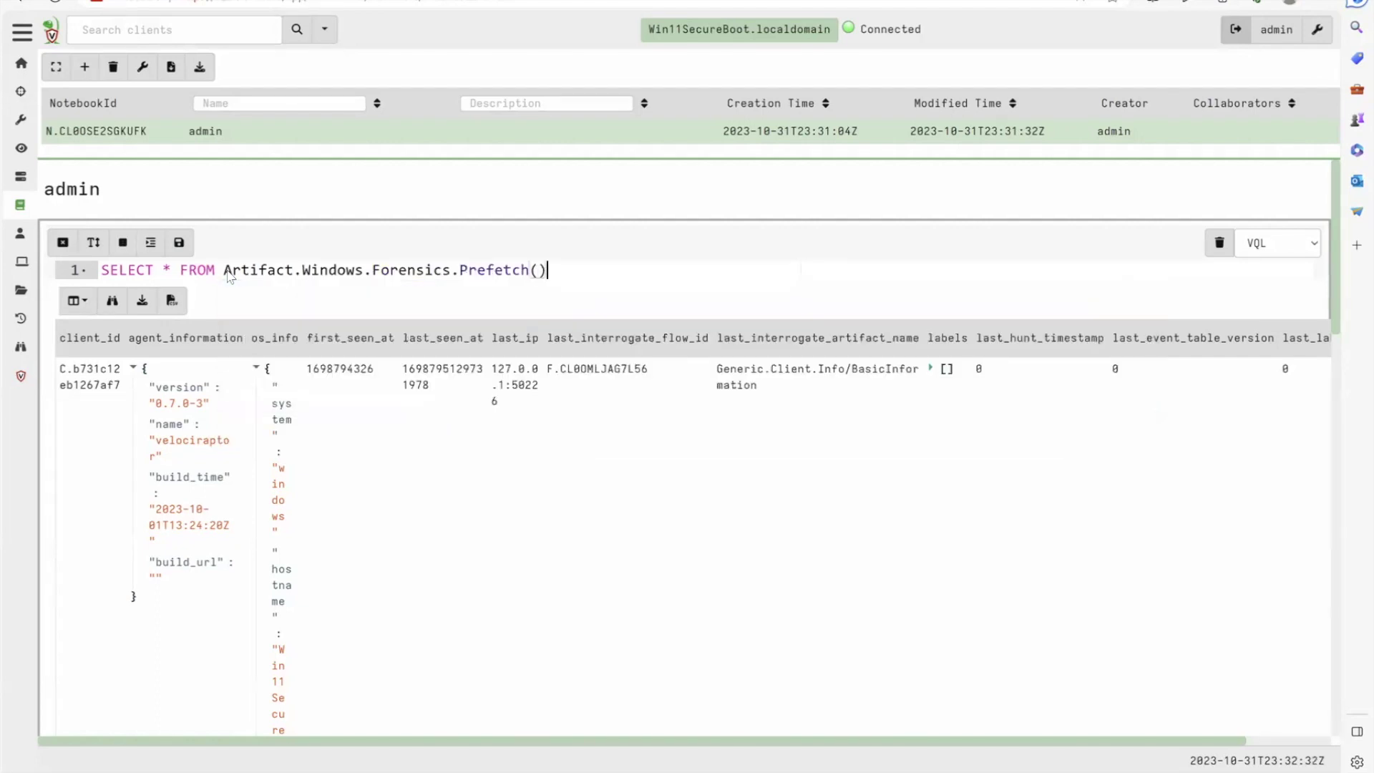
left_click(179, 245)
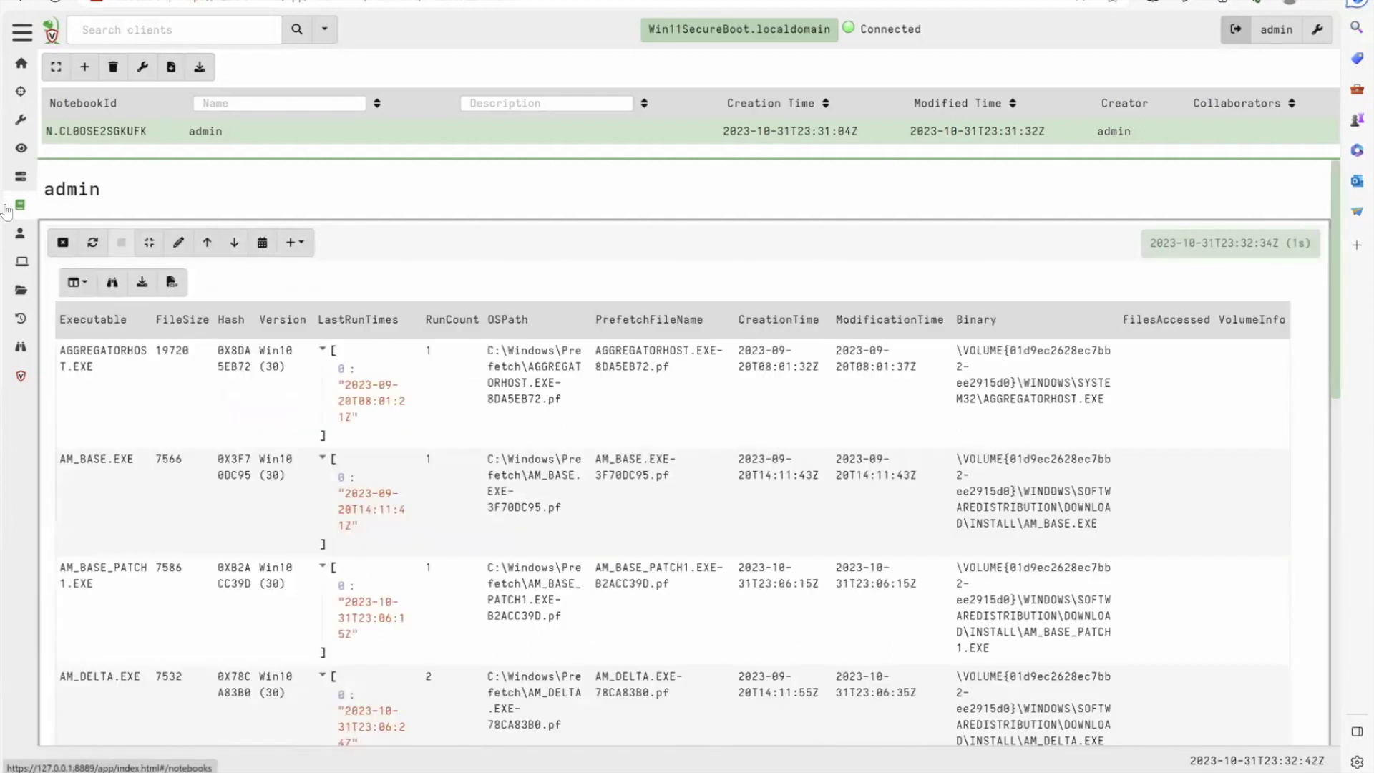
Delete the SELECT * FROM Artifact.Windows.Forensics.Prefetch() query from the cell, then go back Home
left_click(178, 242)
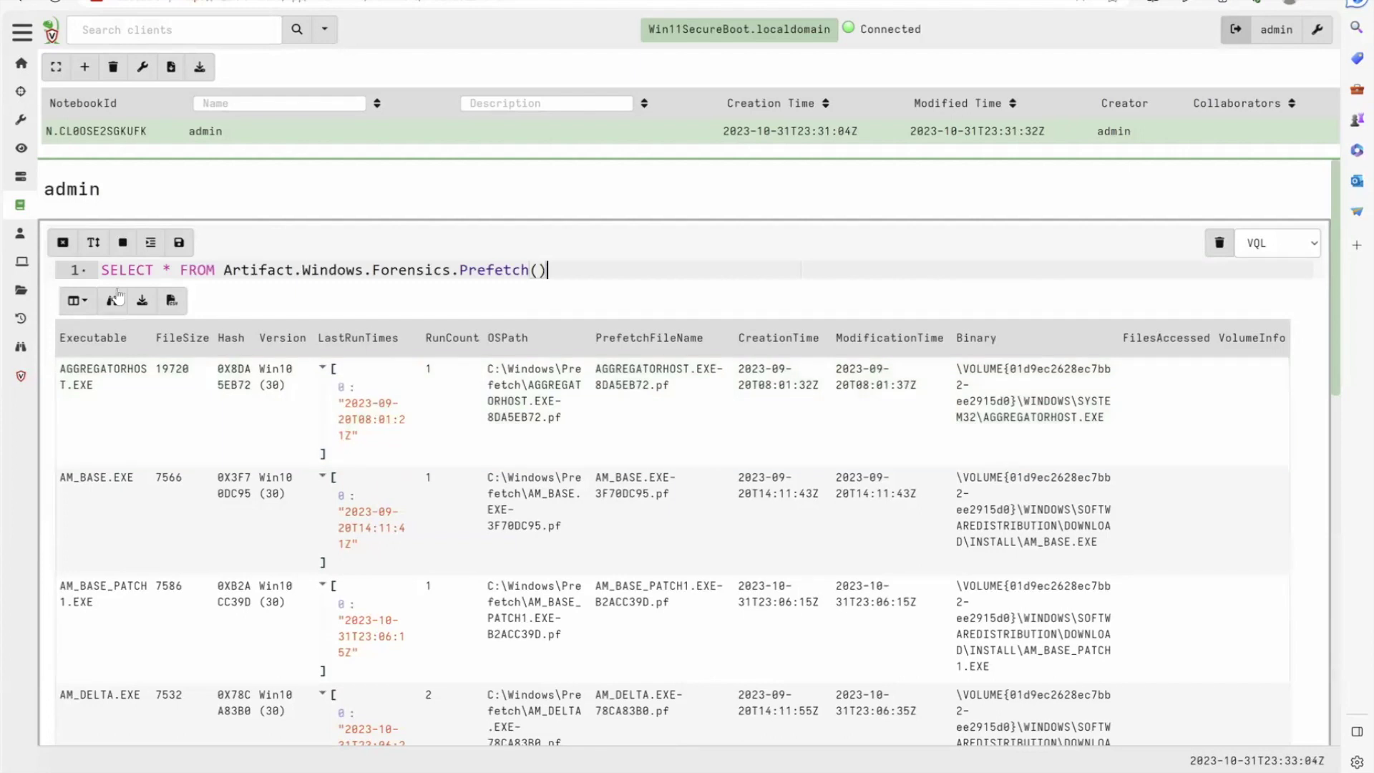
left_click_drag(548, 270, 227, 279)
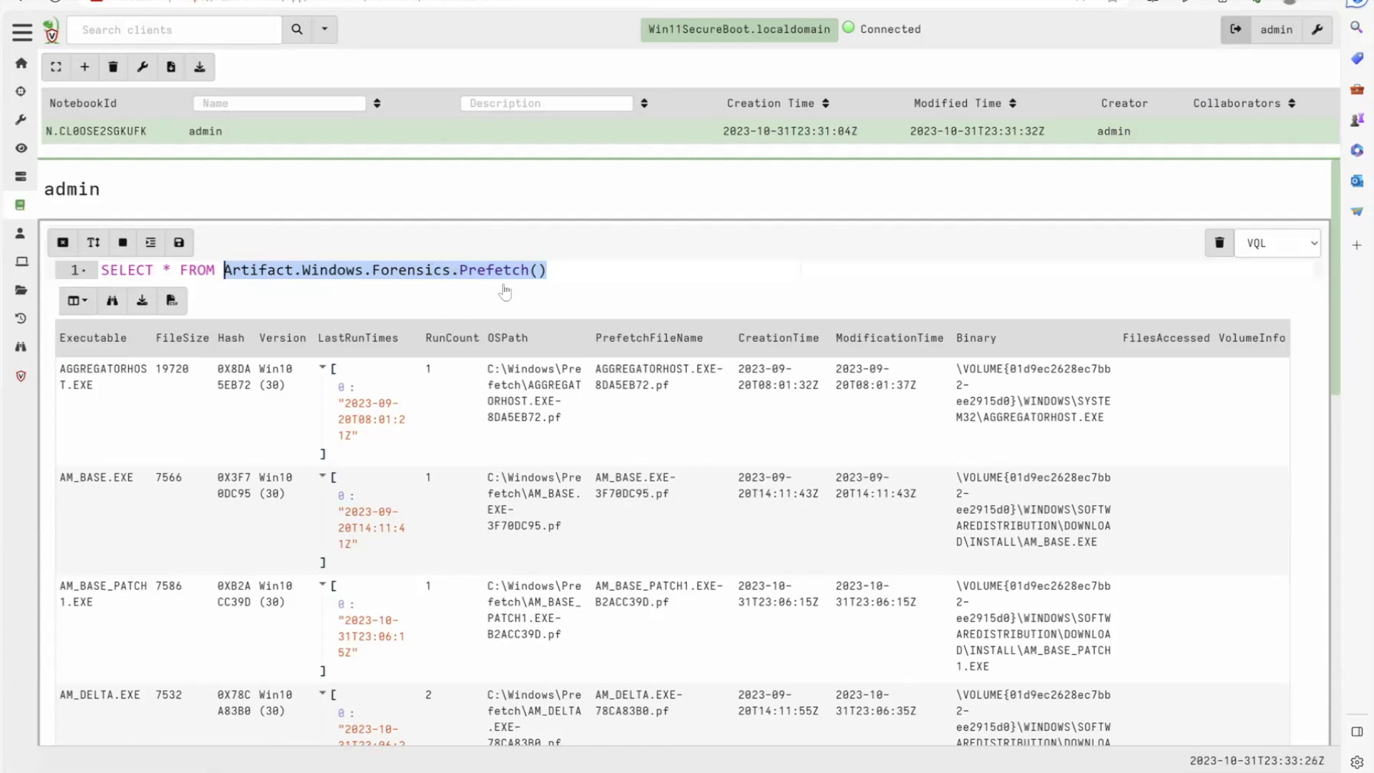
key("BackSpace")
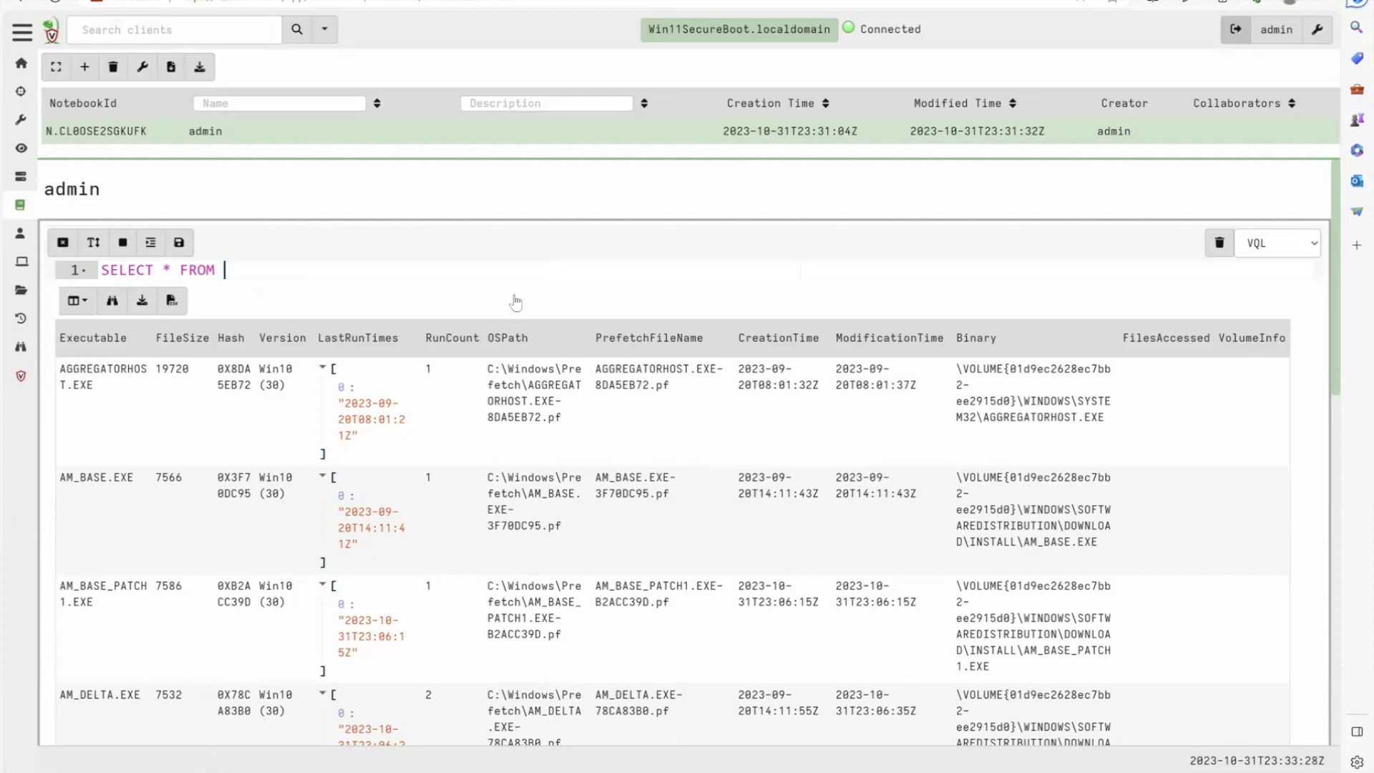
key("Home")
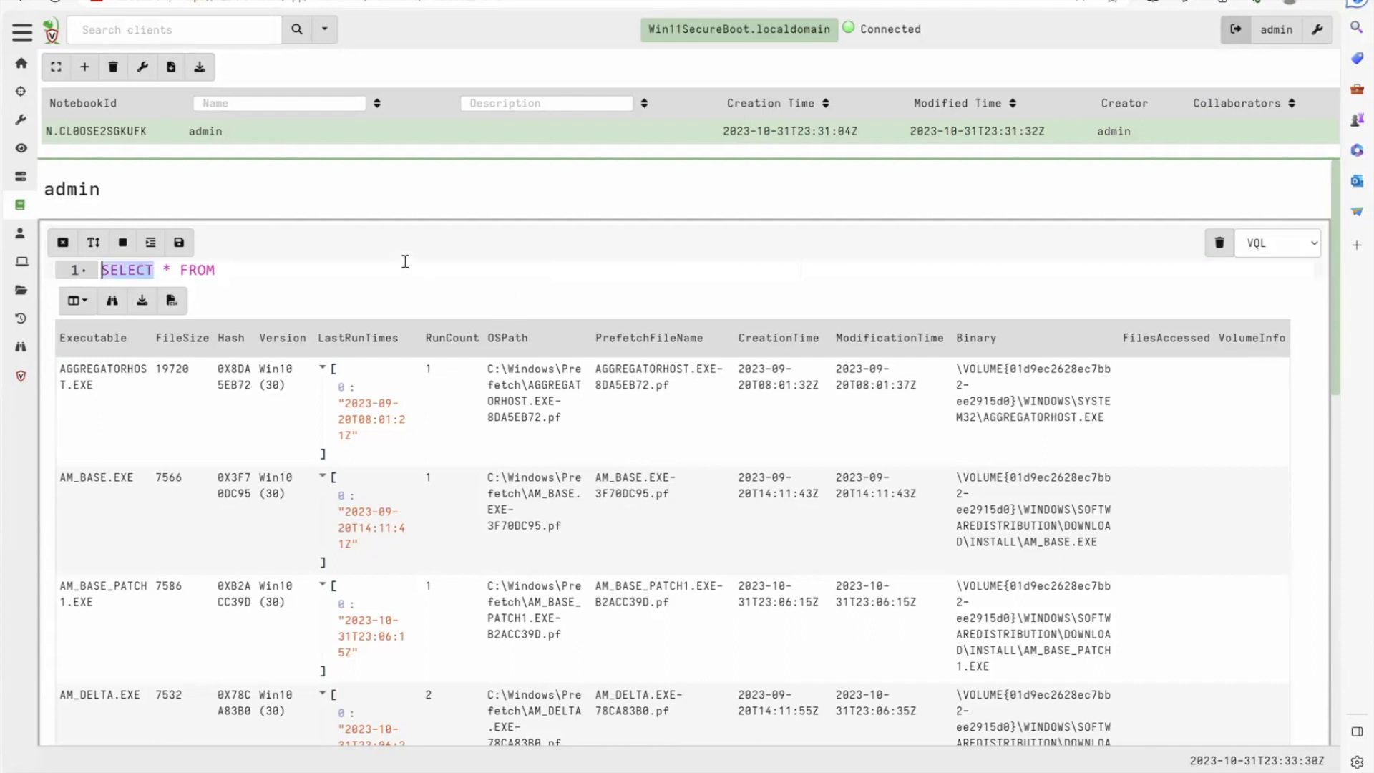
key("shift+End")
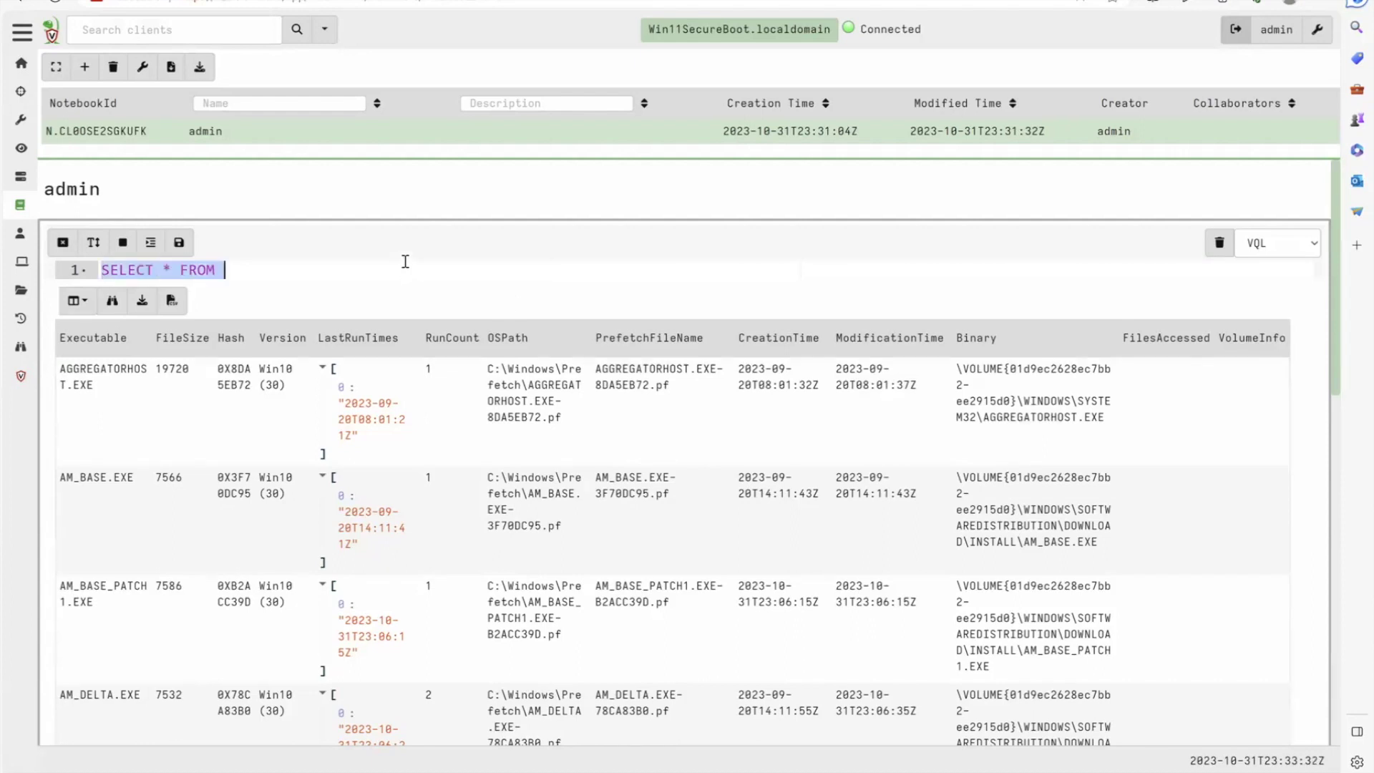
key("BackSpace")
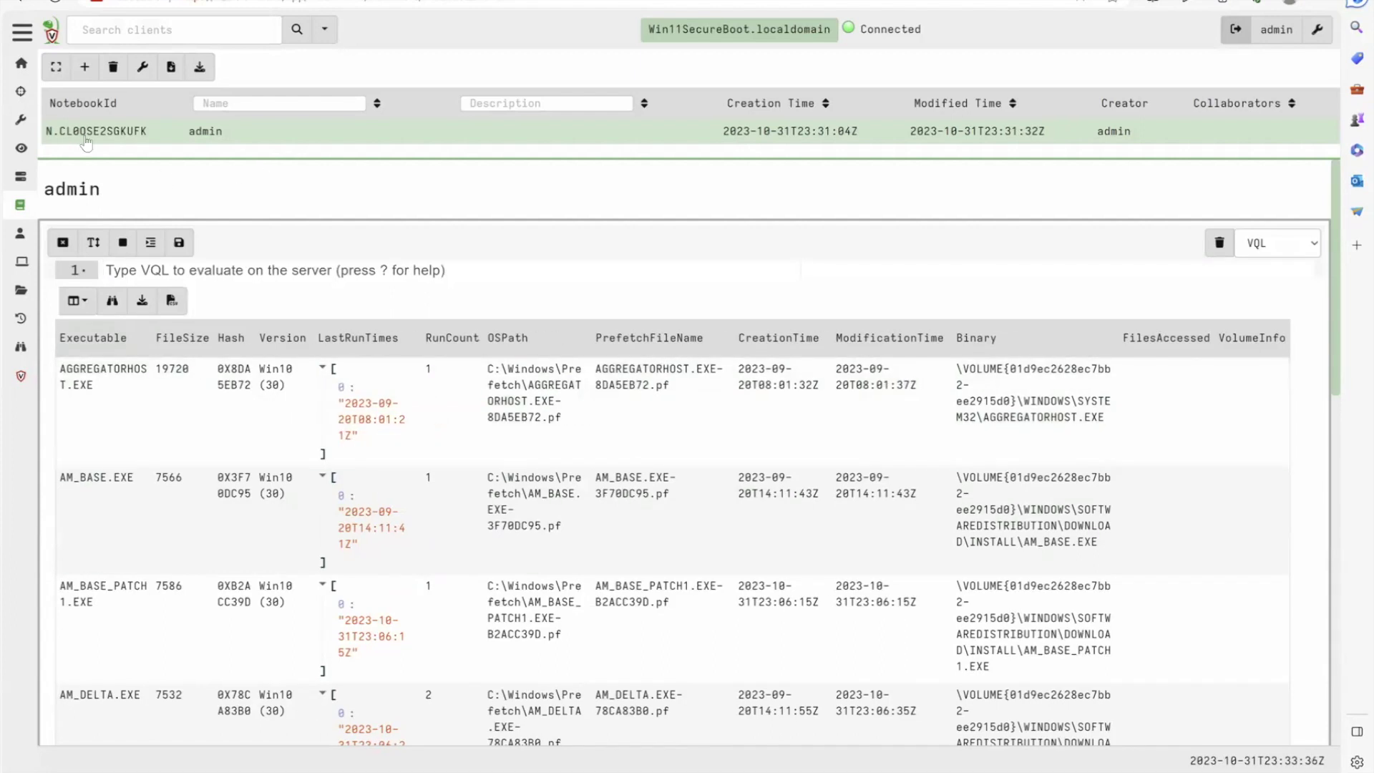
left_click(21, 63)
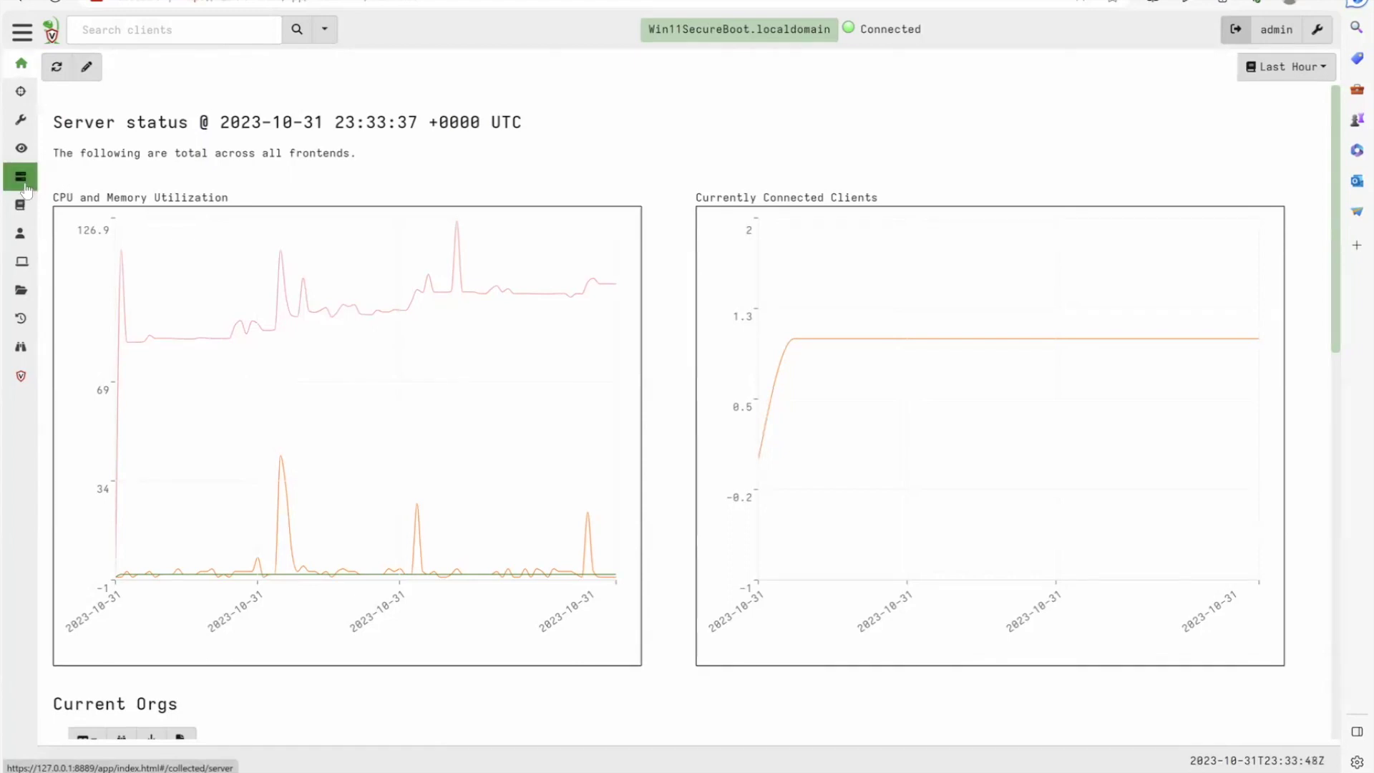
Start a new server collection and pick Server.Import.ArtifactExchange by searching 'exchange'
left_click(23, 188)
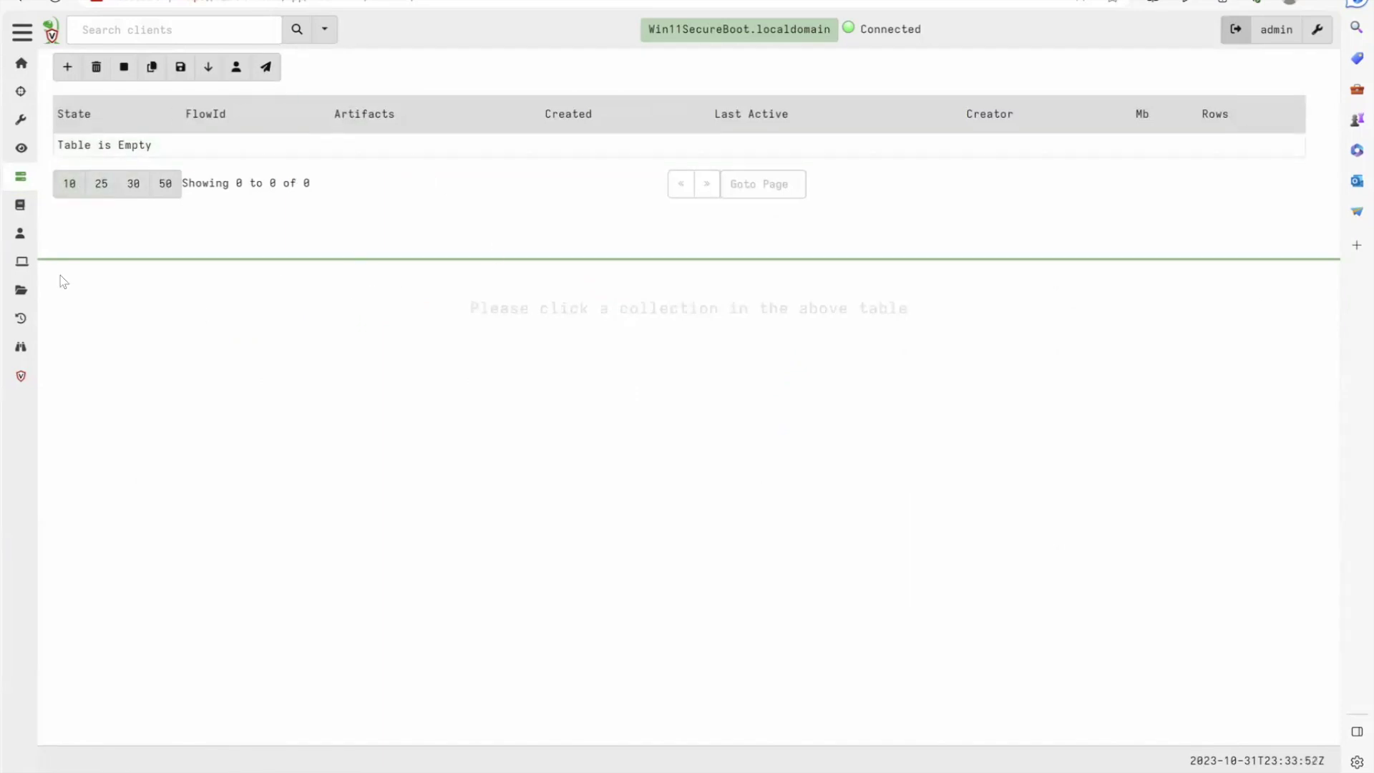
left_click(22, 32)
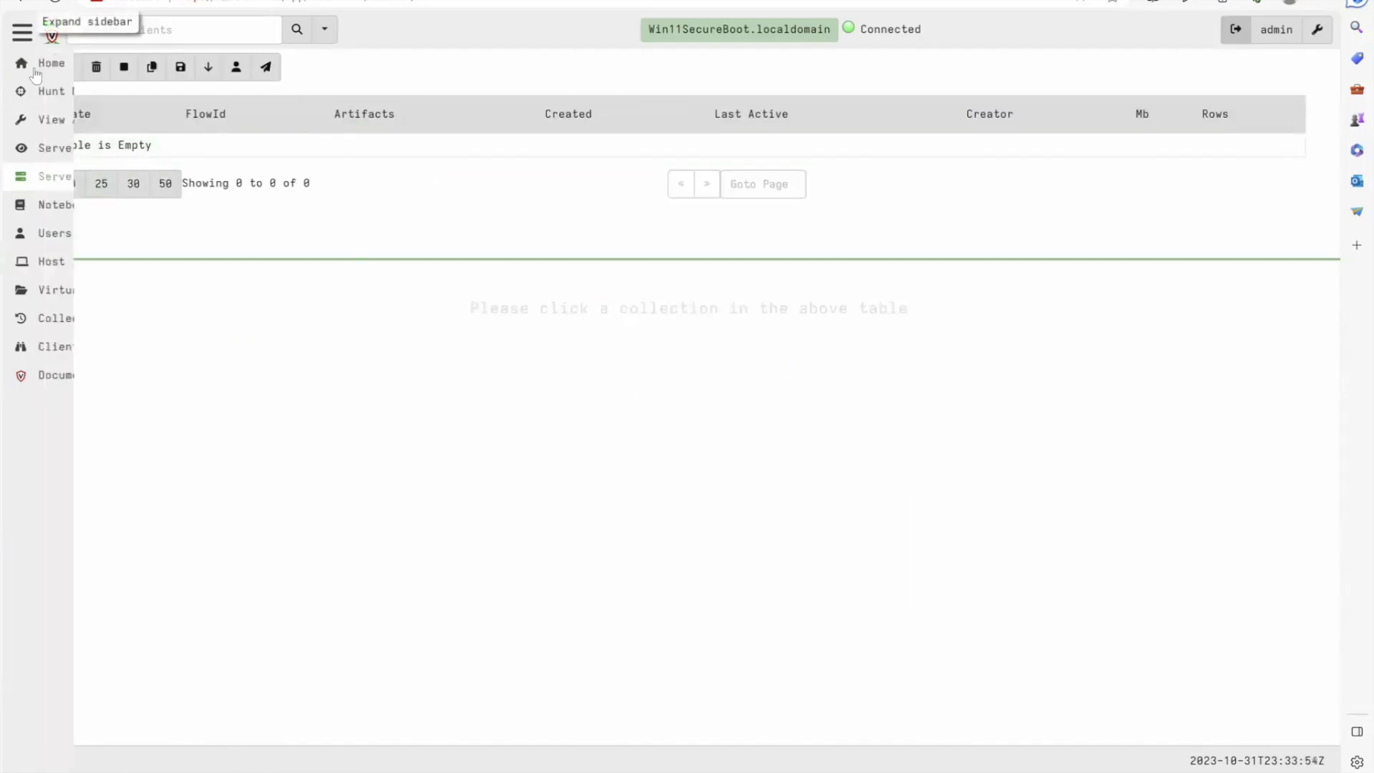
left_click(23, 32)
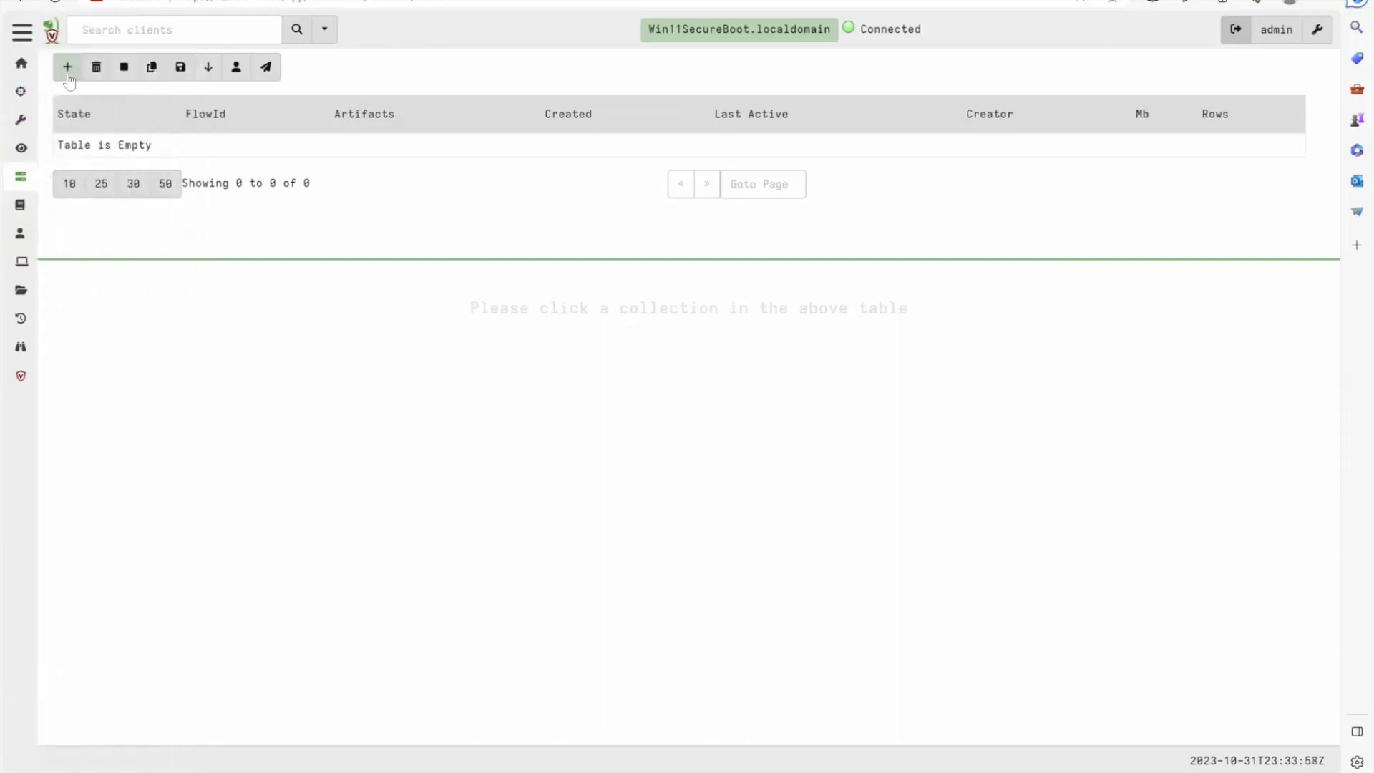
left_click(67, 66)
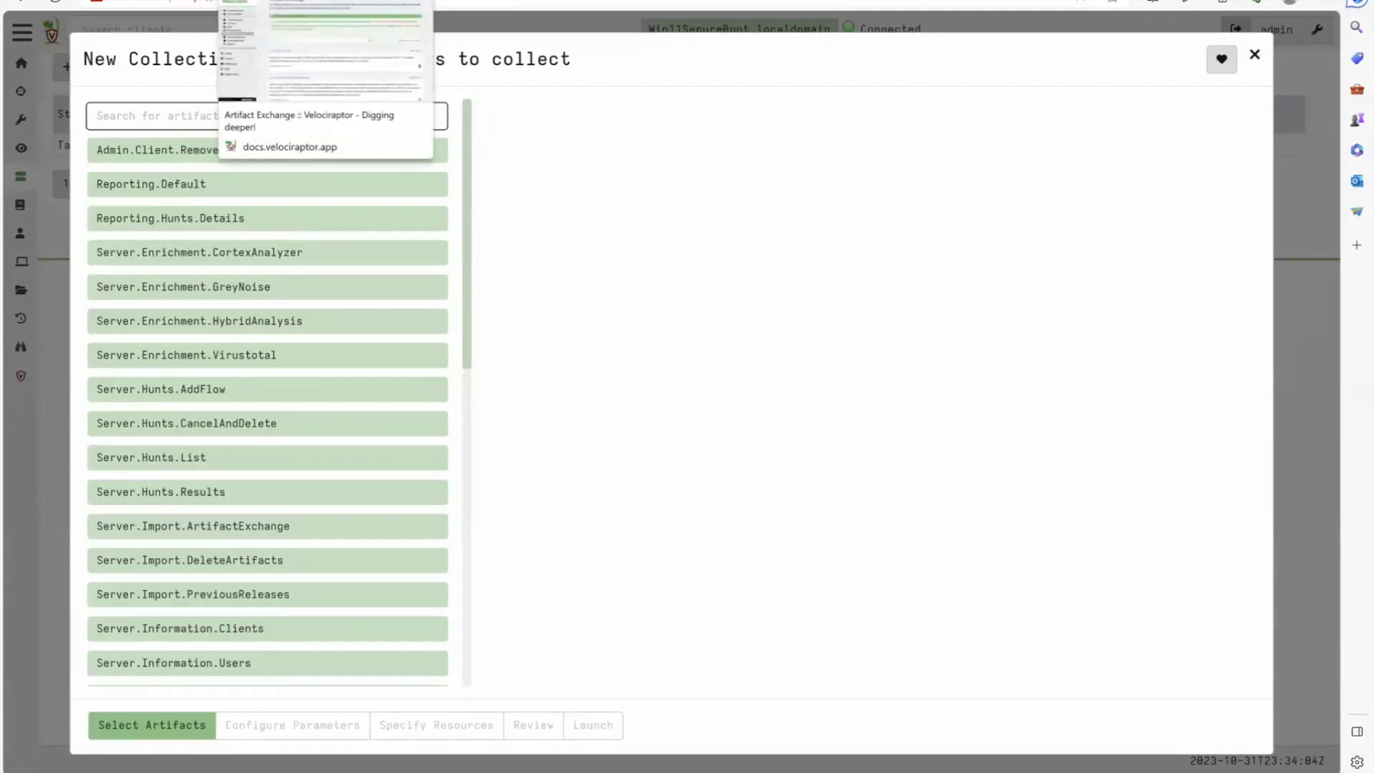
type("exchang")
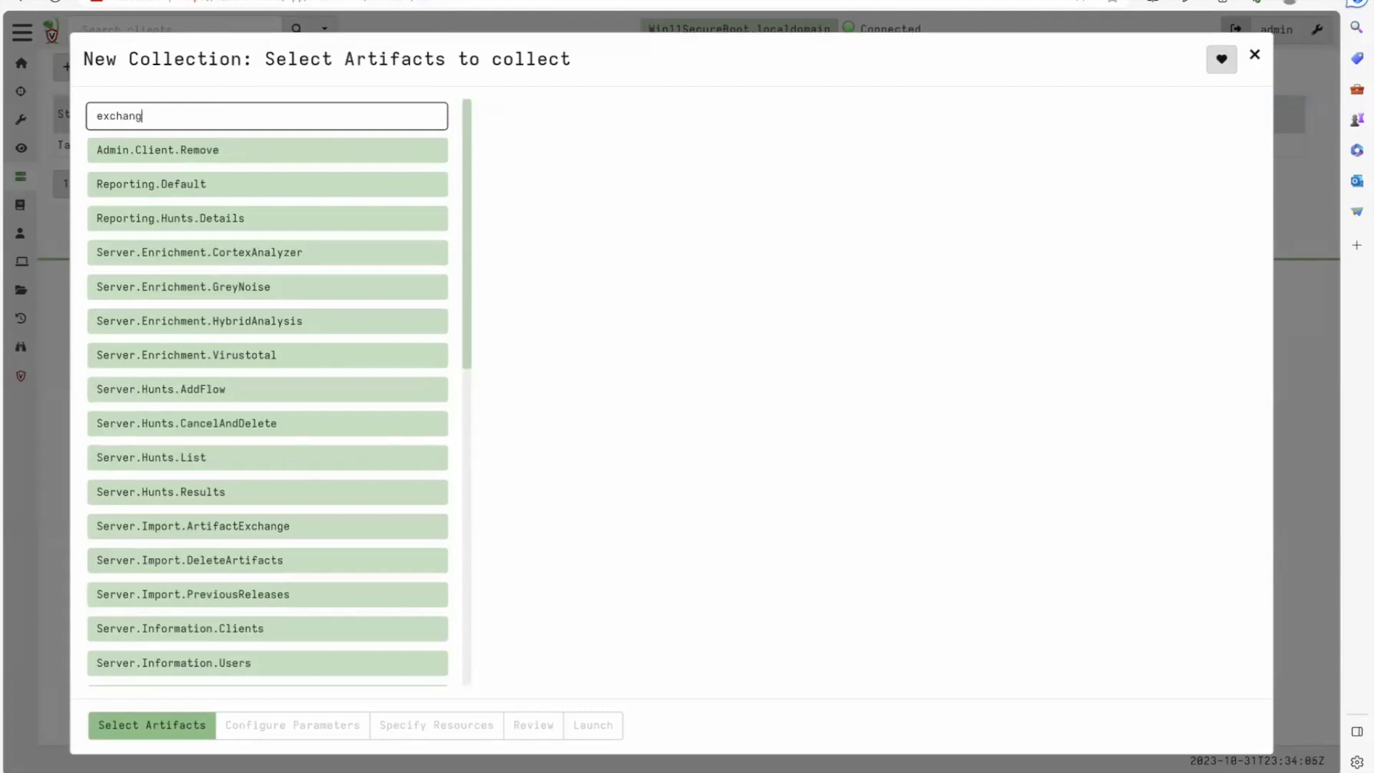
type("e")
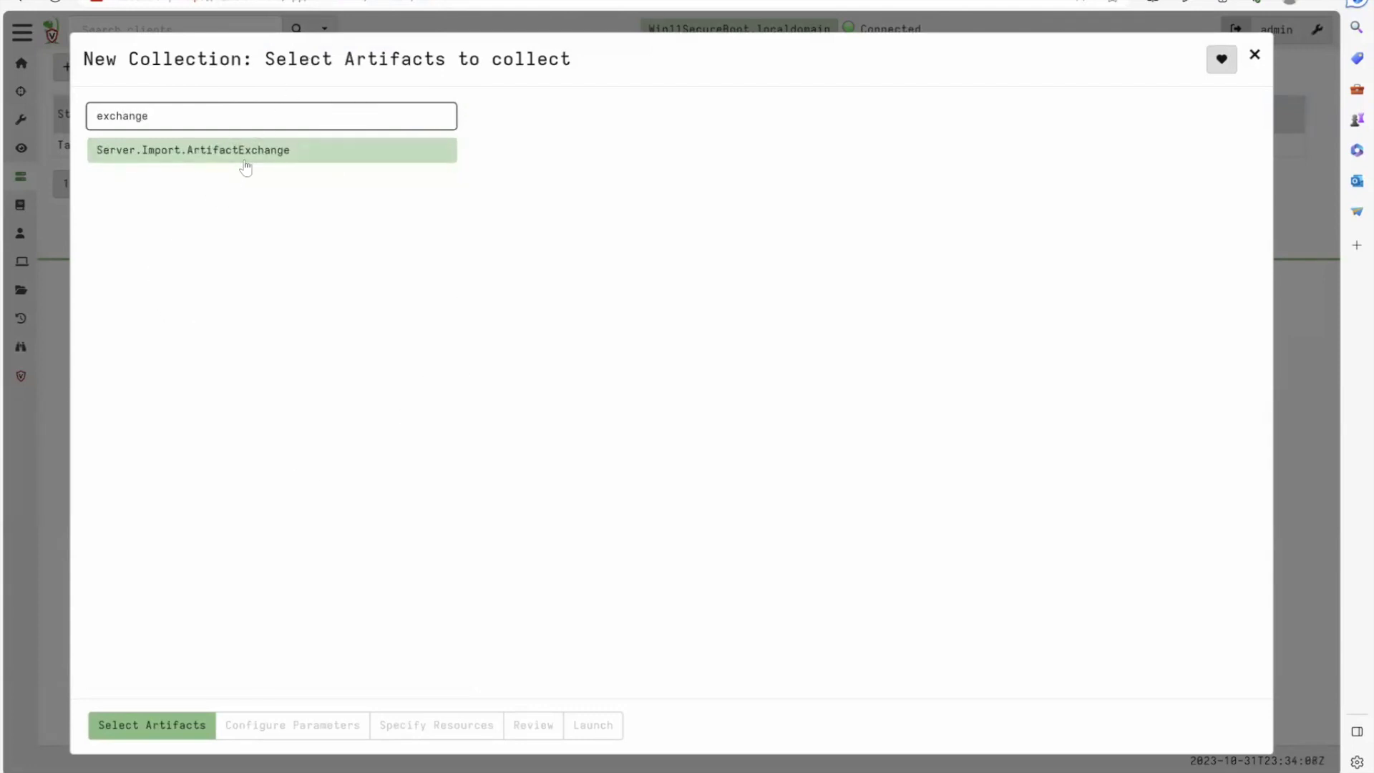
left_click(245, 158)
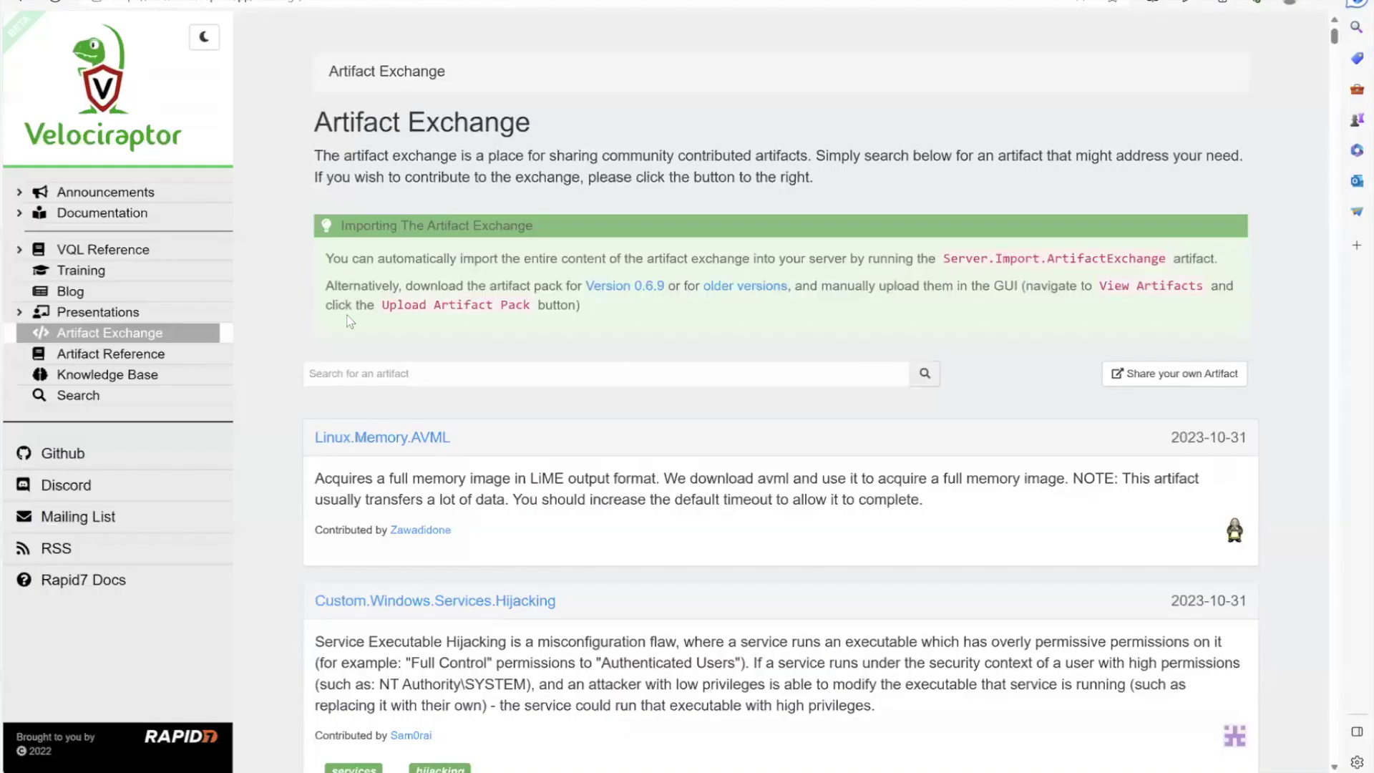
Browse the docs Artifact Exchange listing and search it for 'UEFI'
scroll(617, 520, "down", 15)
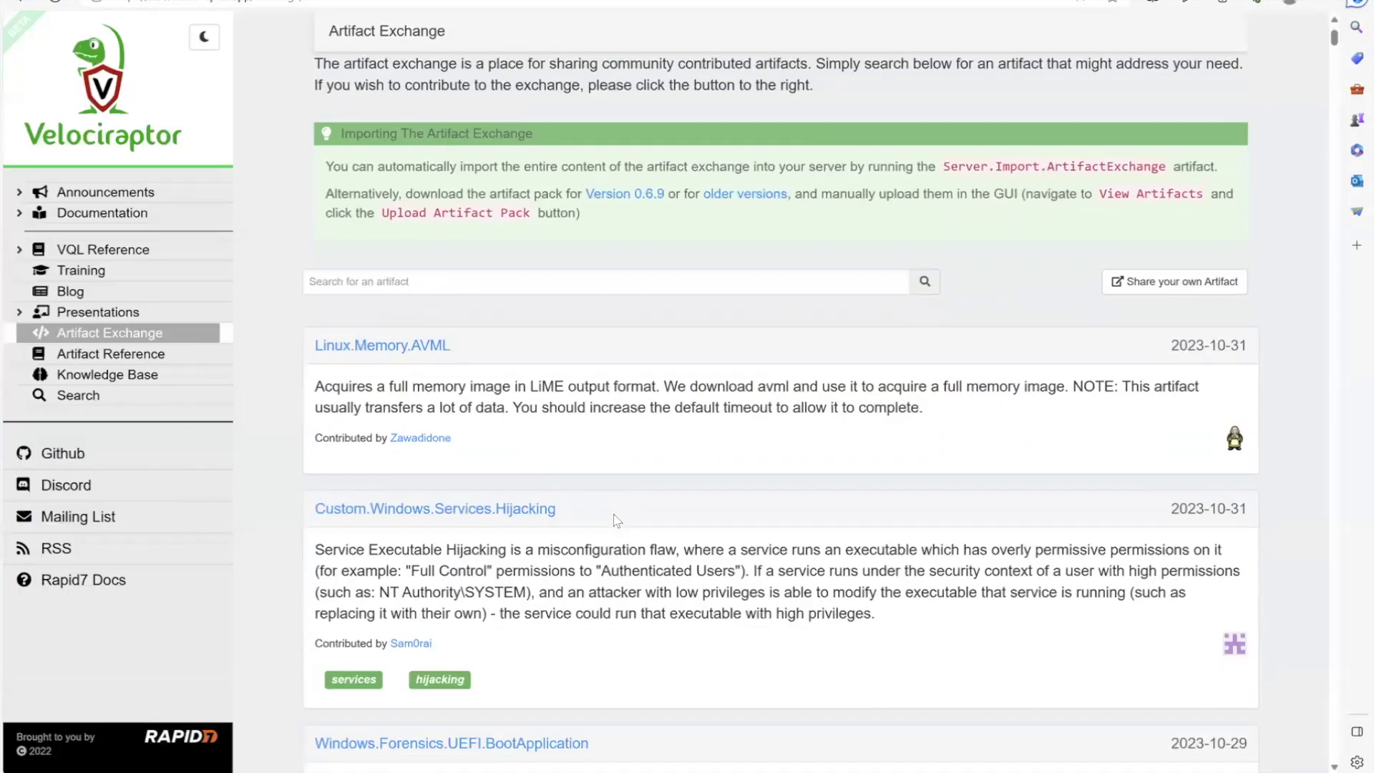
scroll(620, 526, "down", 7)
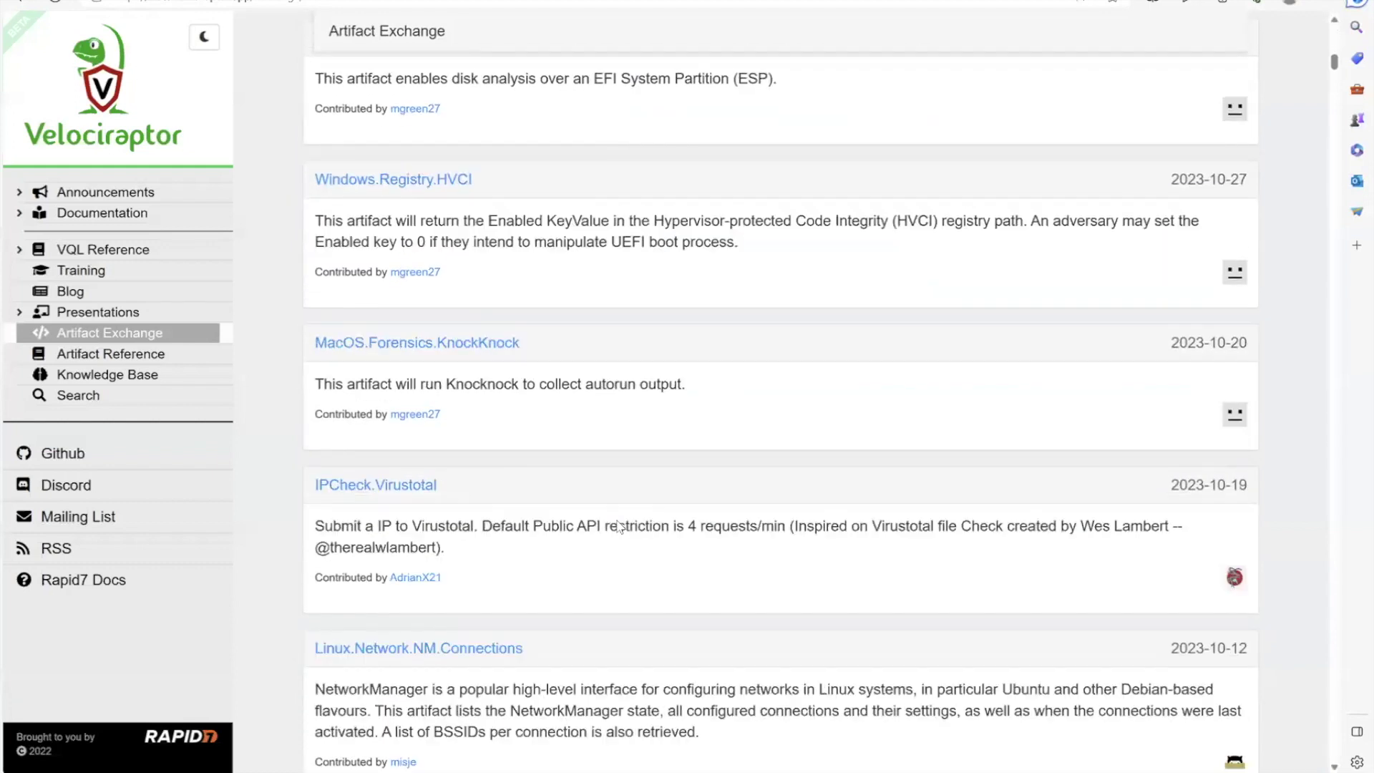
scroll(620, 527, "up", 6)
scroll(619, 527, "up", 15)
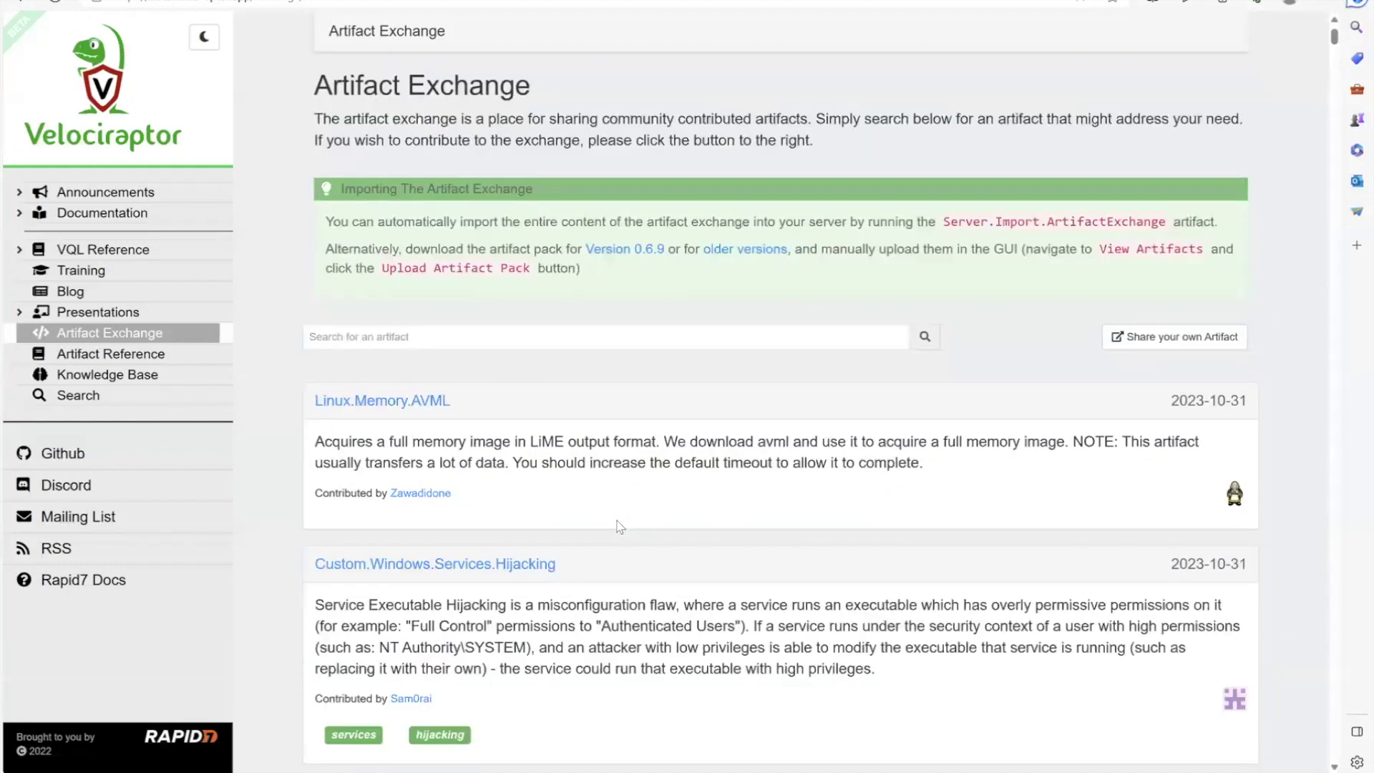
scroll(620, 527, "up", 1)
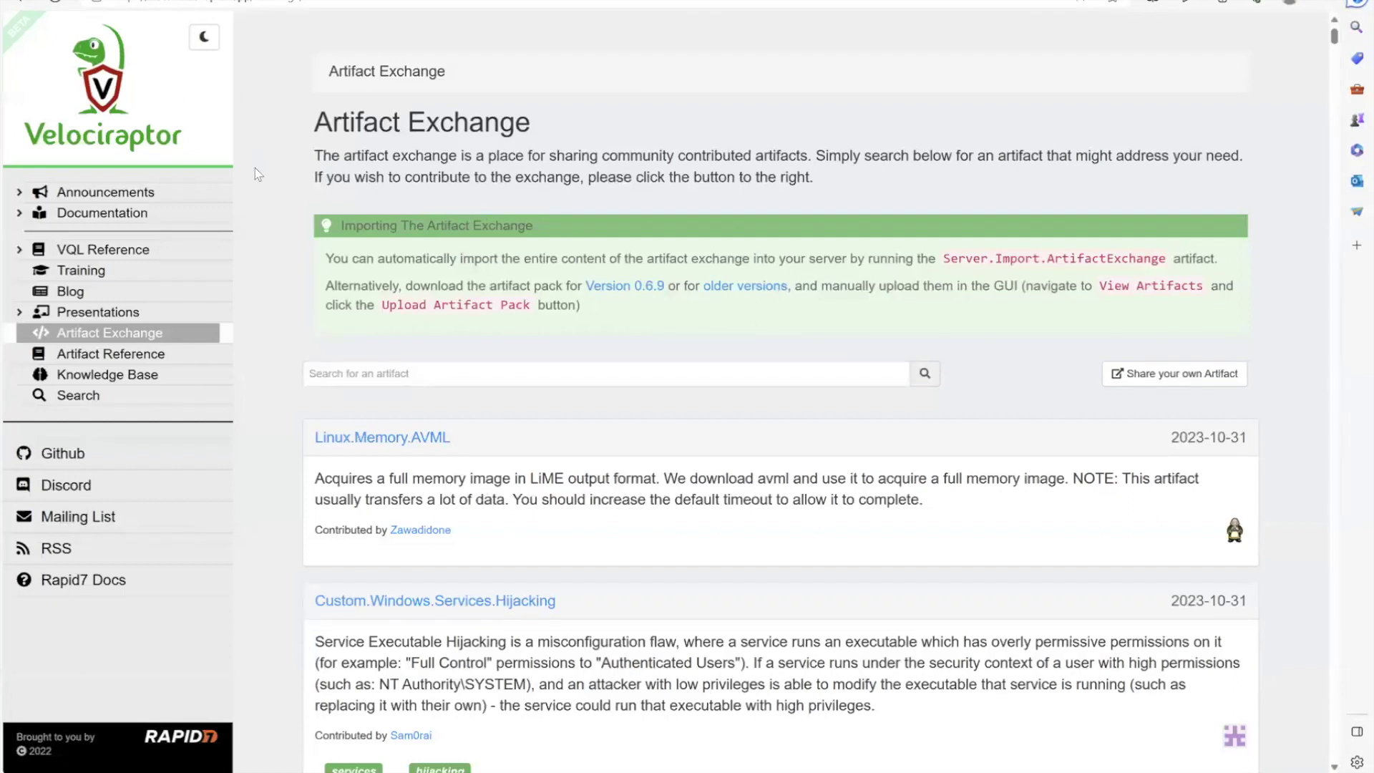
scroll(379, 281, "down", 2)
left_click(402, 258)
type("UEFI")
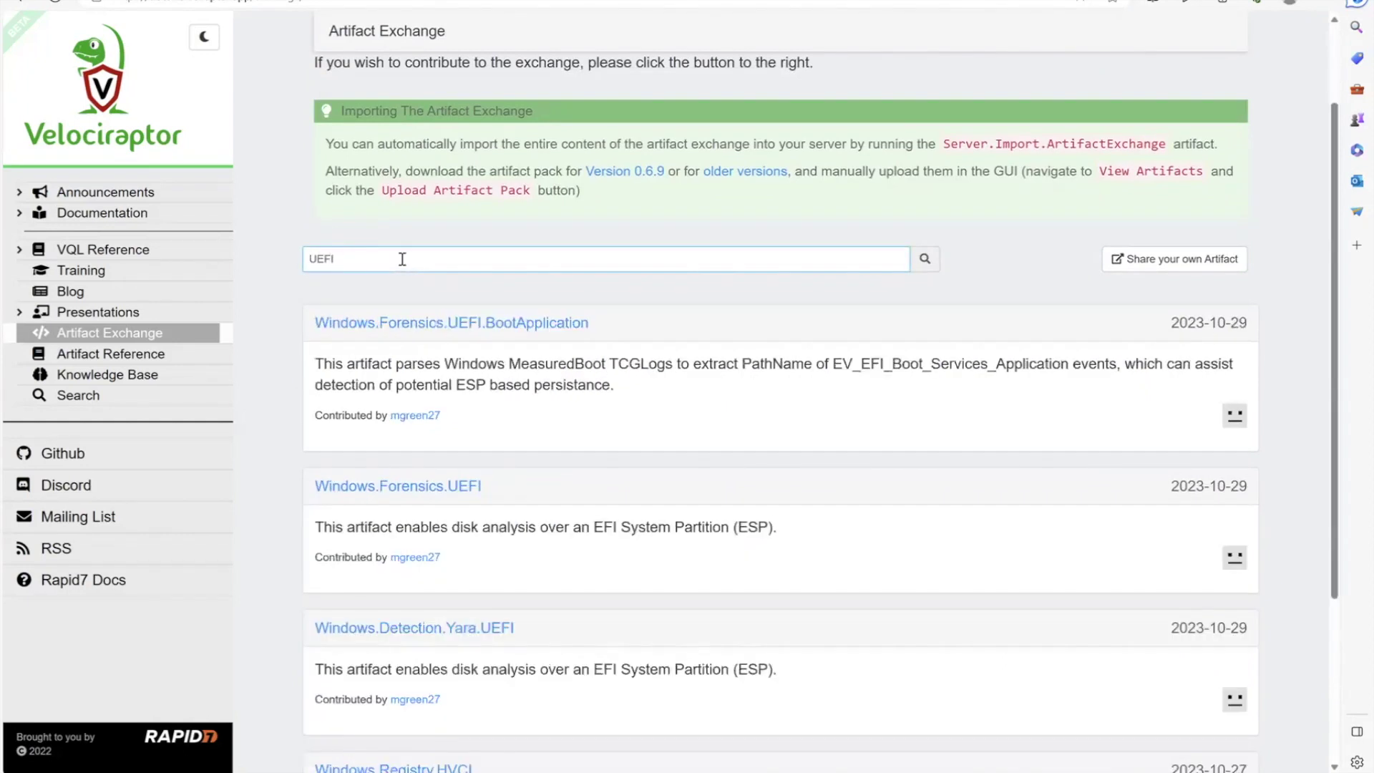
scroll(592, 408, "down", 4)
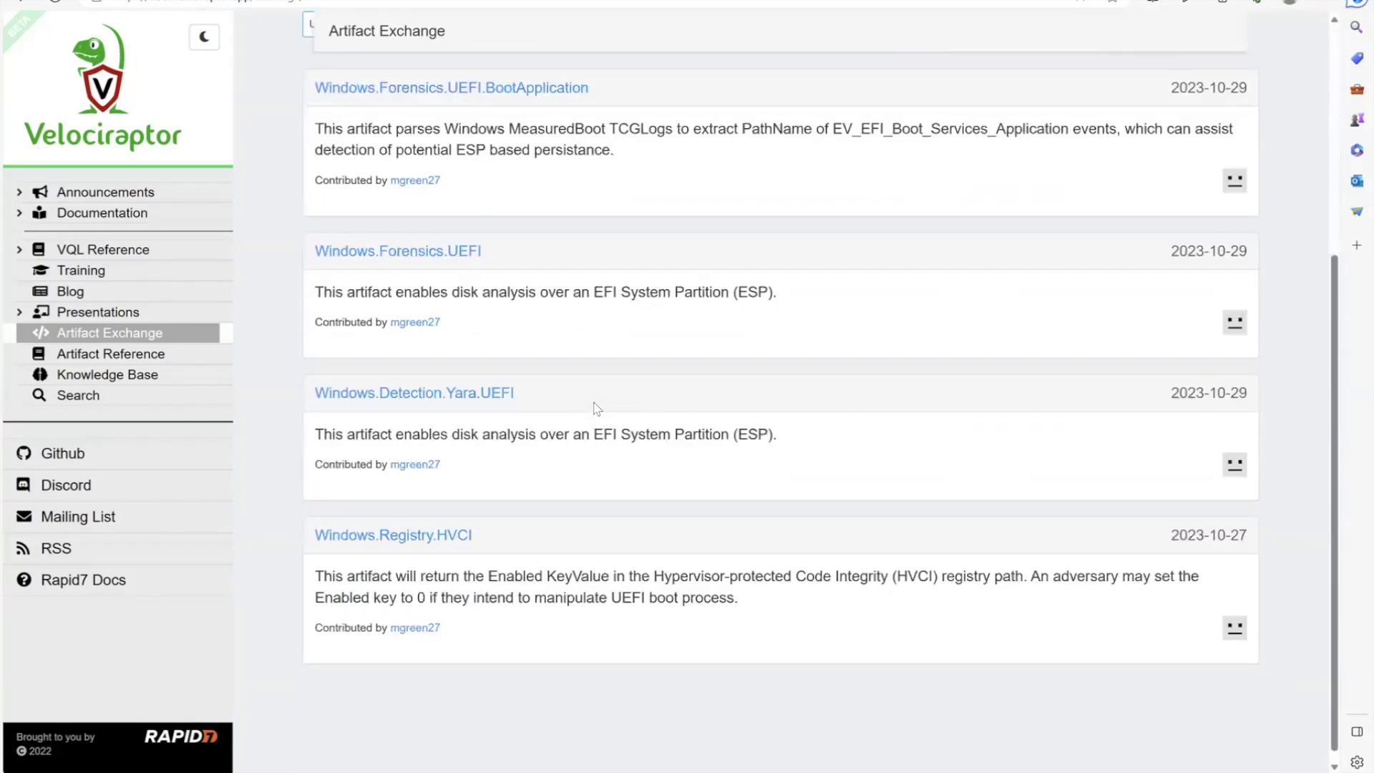
scroll(594, 378, "up", 5)
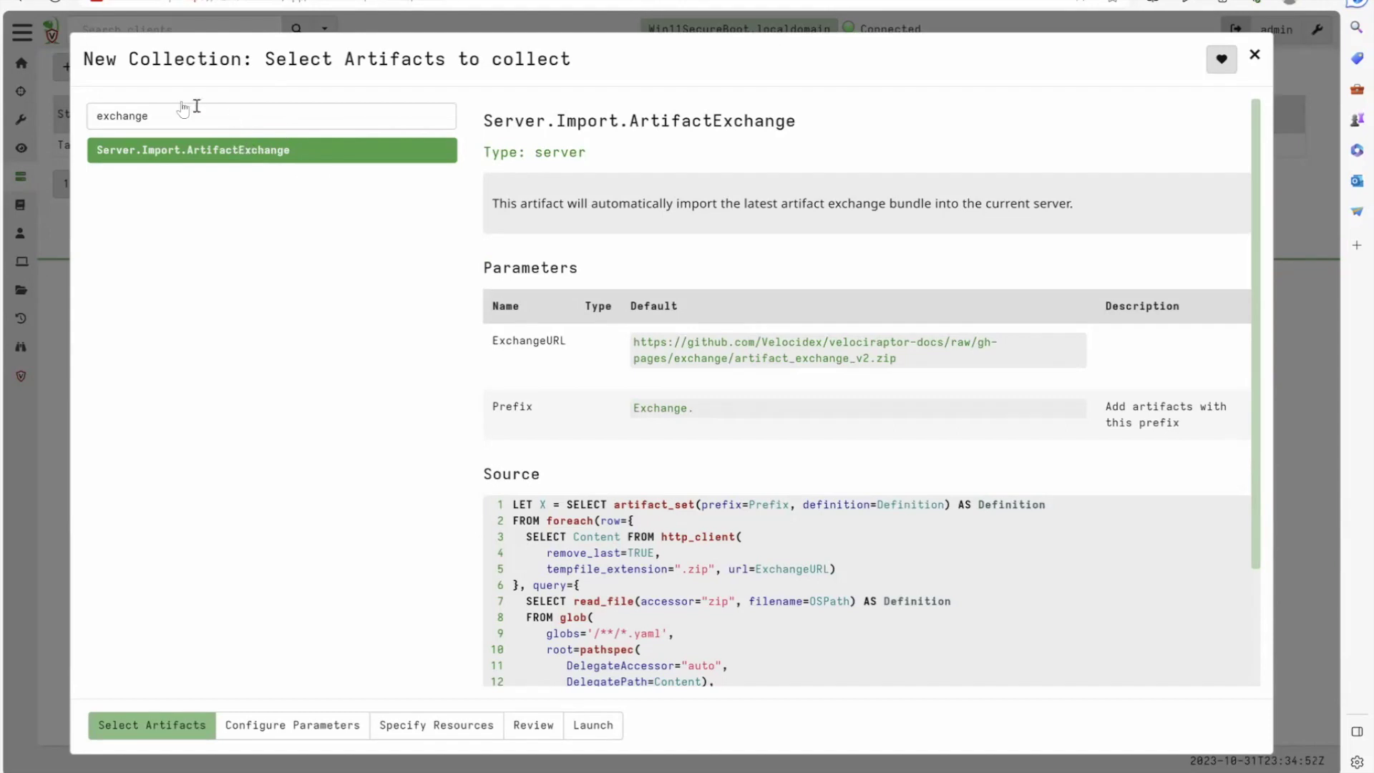
Review the Server.Import.ArtifactExchange source, highlighting the zip download and artifact_set lines
left_click(235, 161)
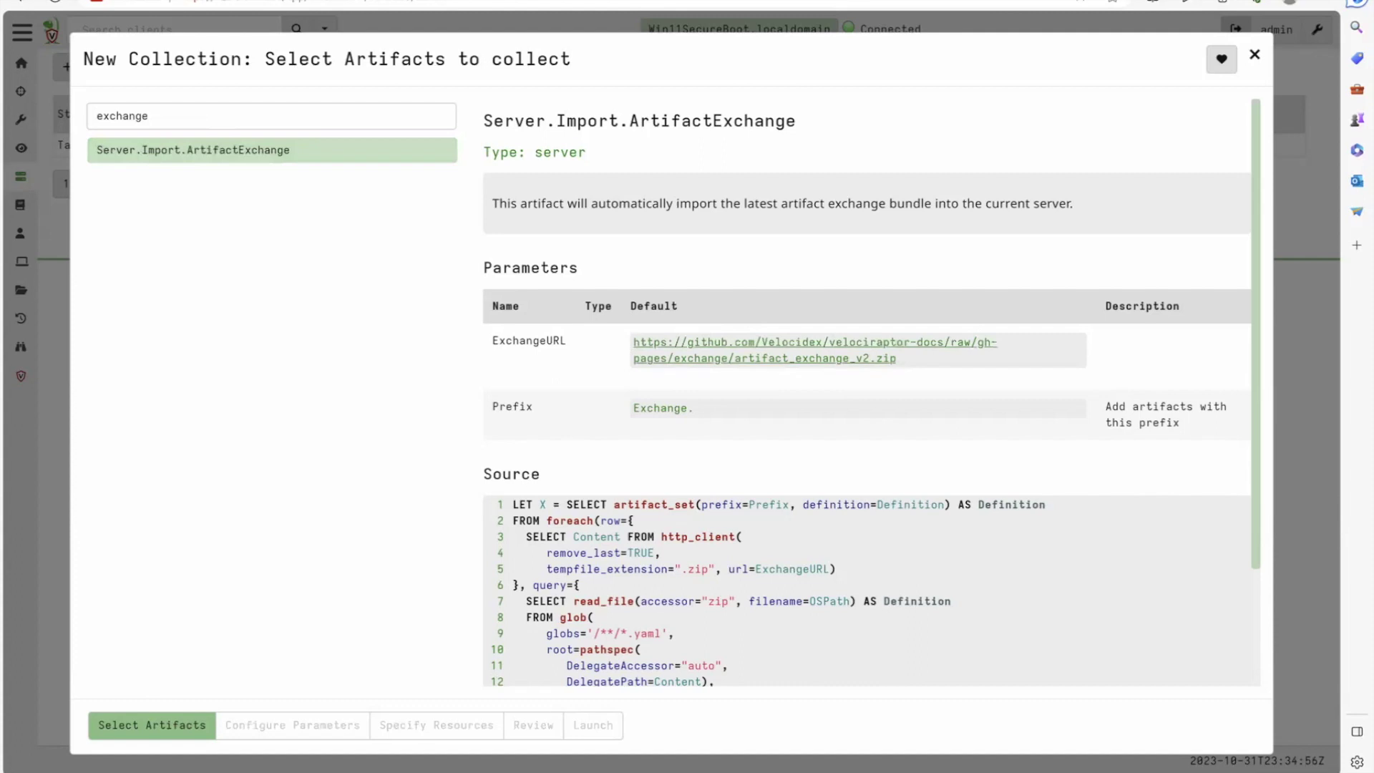
scroll(623, 573, "down", 2)
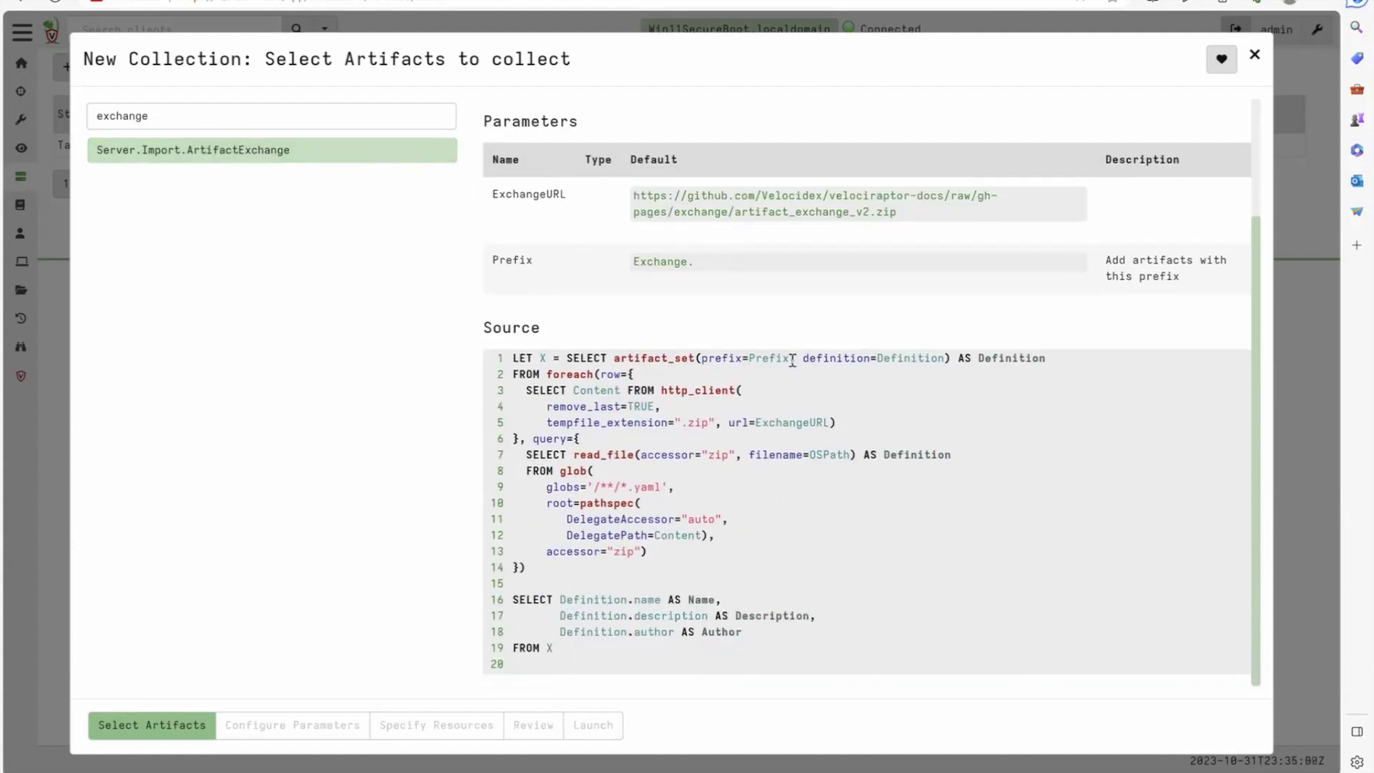
left_click_drag(671, 384, 730, 440)
left_click_drag(633, 467, 655, 529)
double_click(647, 487)
triple_click(647, 492)
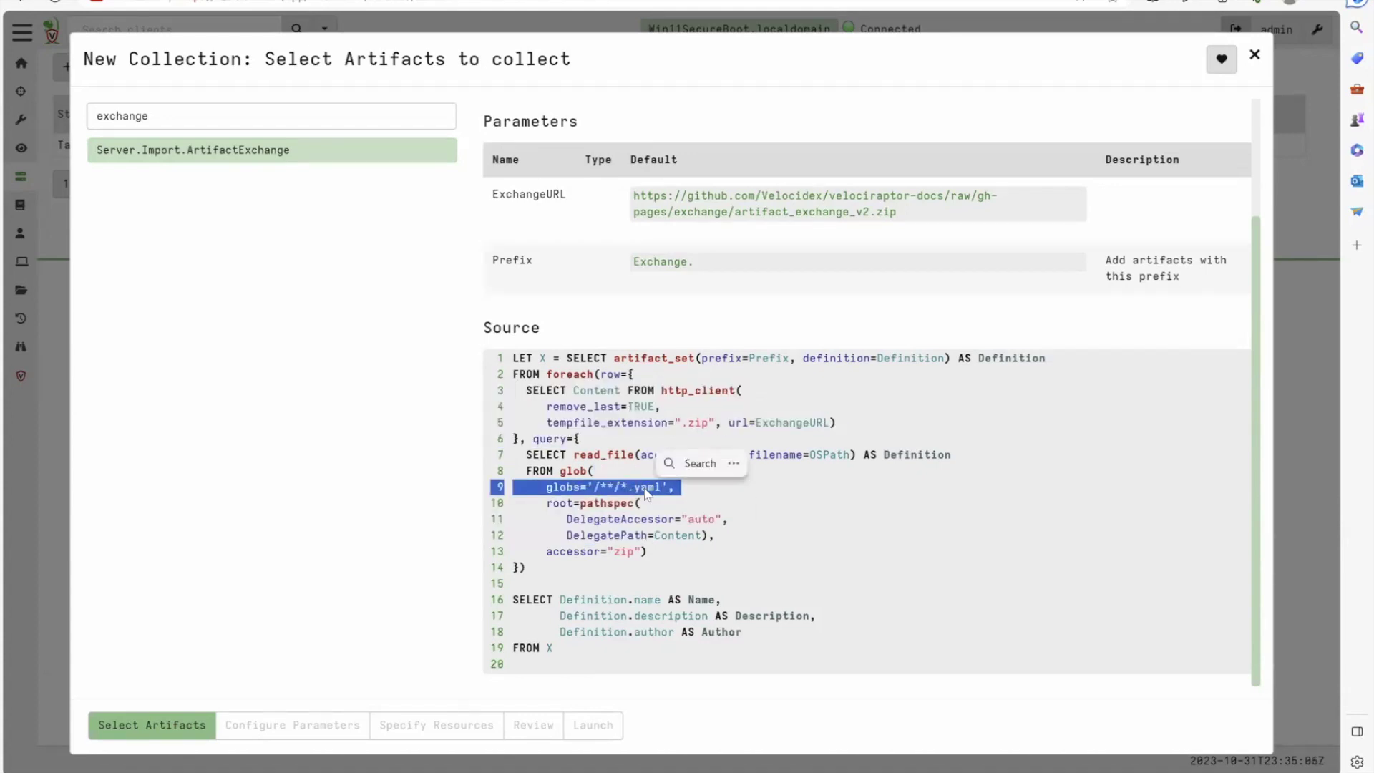
double_click(627, 355)
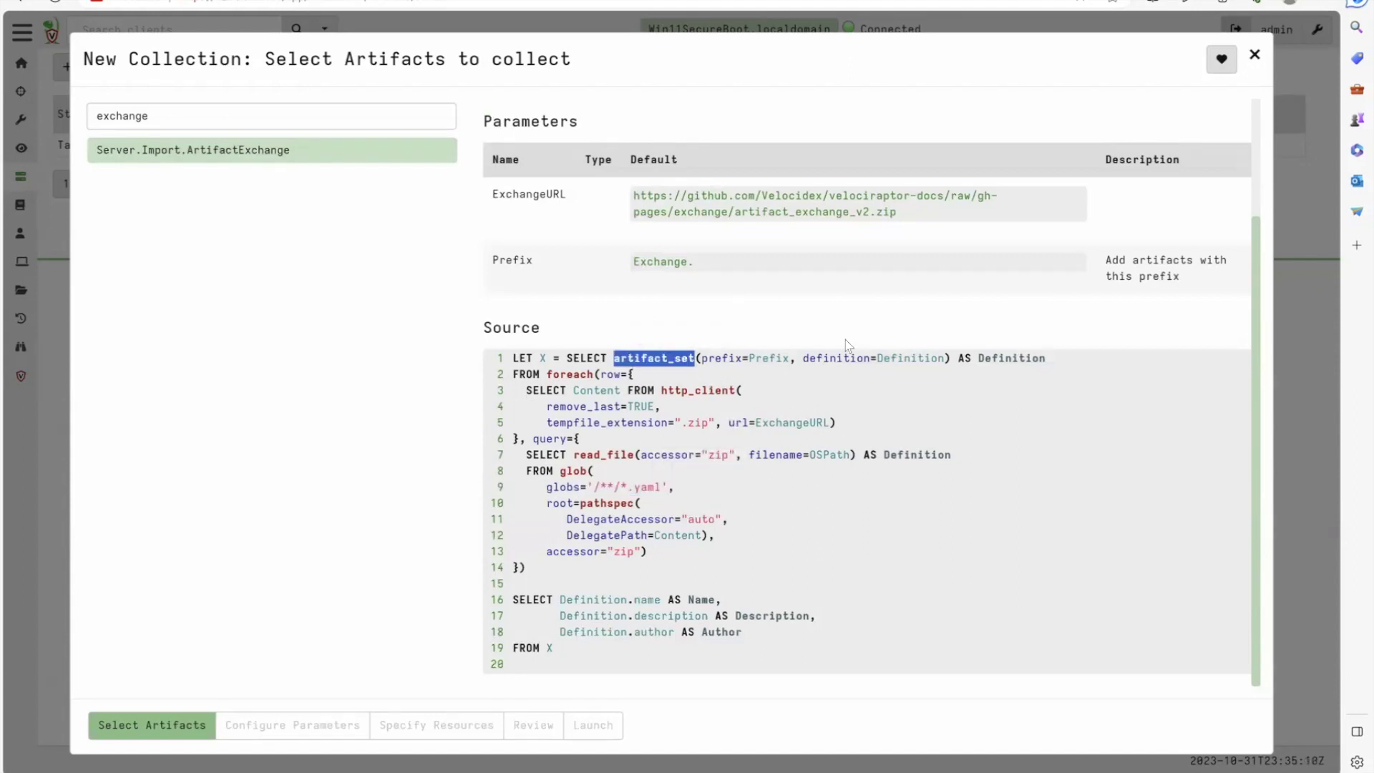
double_click(903, 359)
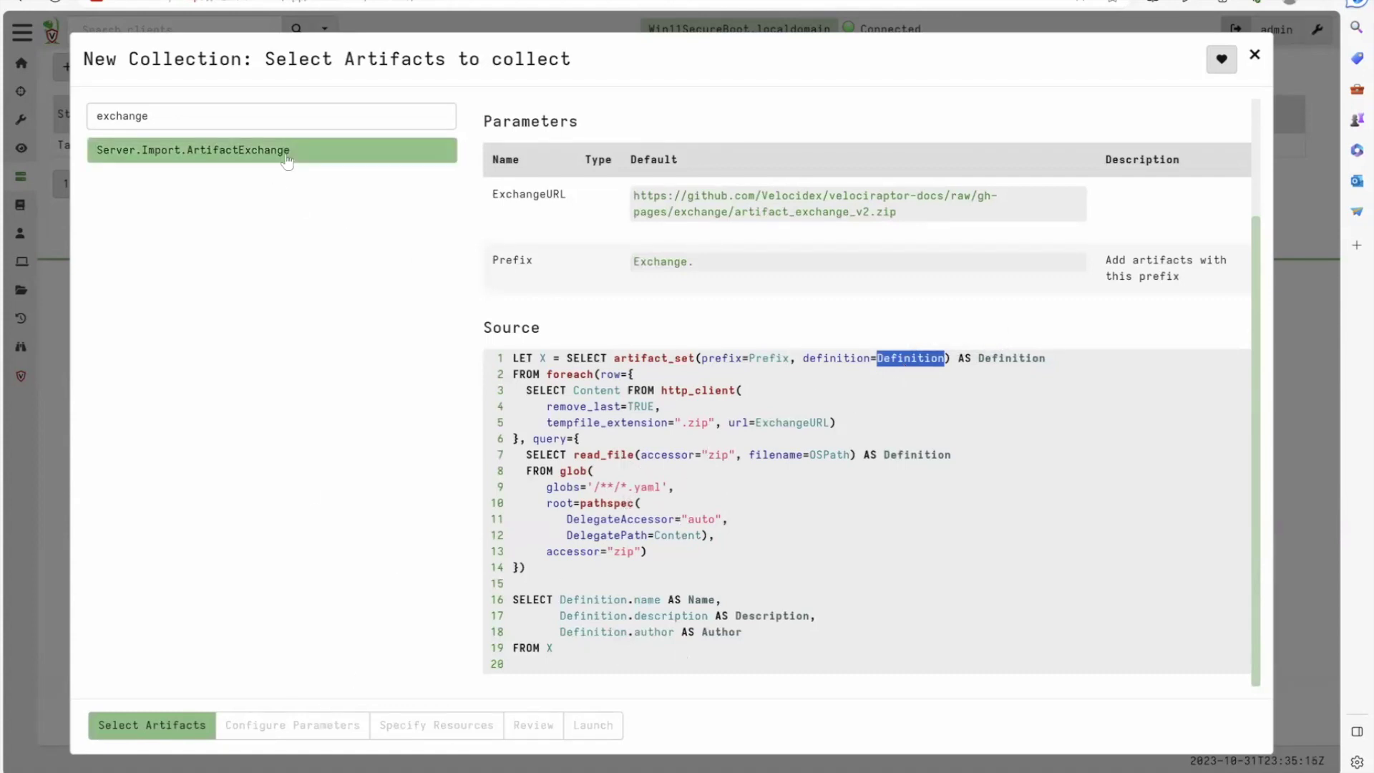
Keep the default ExchangeURL and 'Exchange.' prefix and launch the collection
left_click(275, 729)
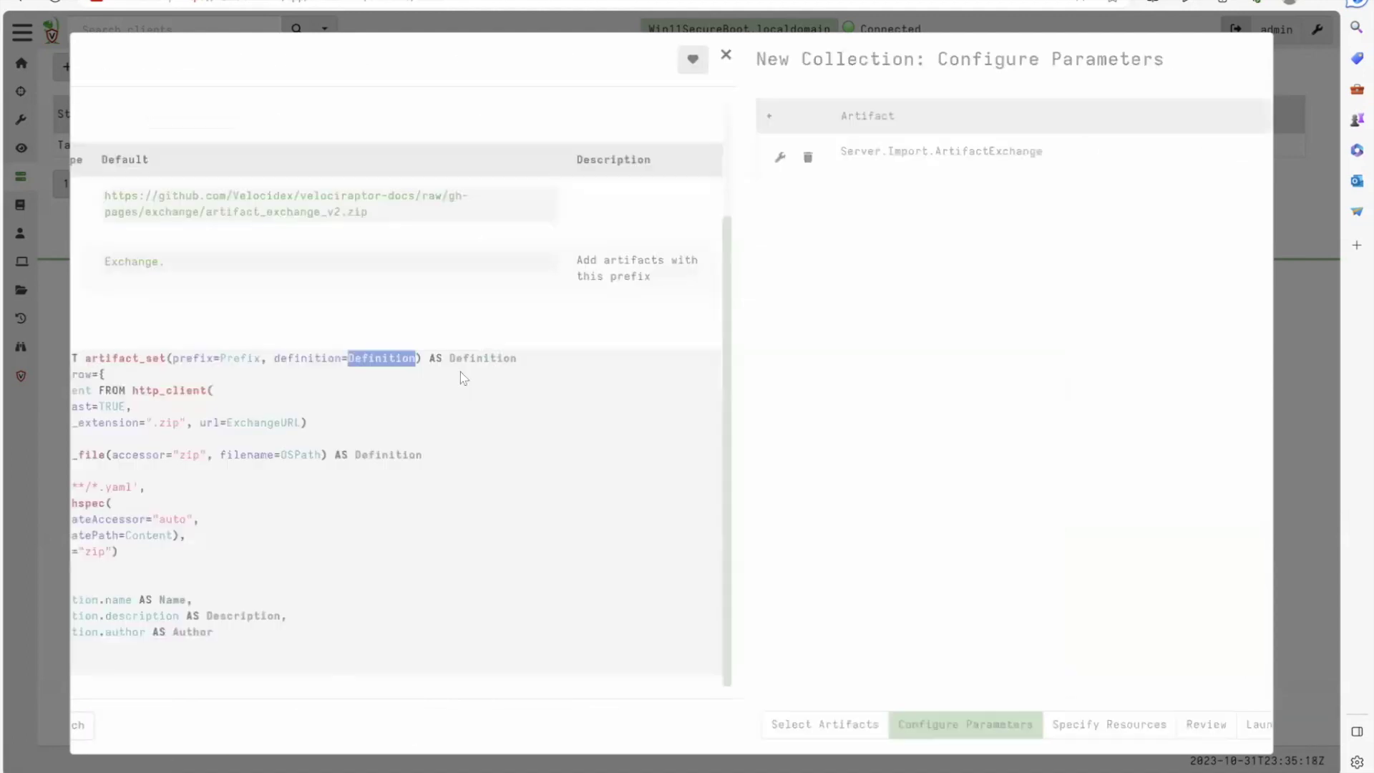
left_click(494, 164)
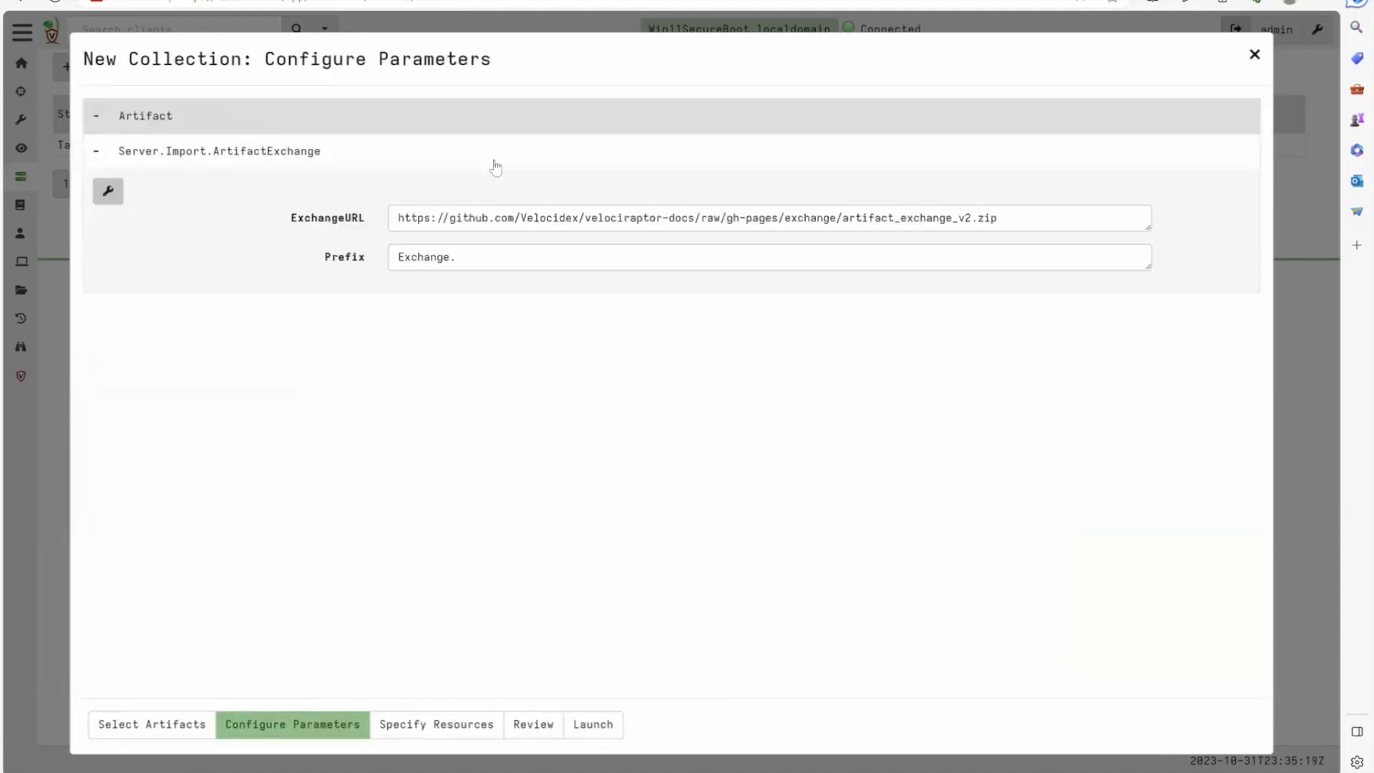
triple_click(514, 219)
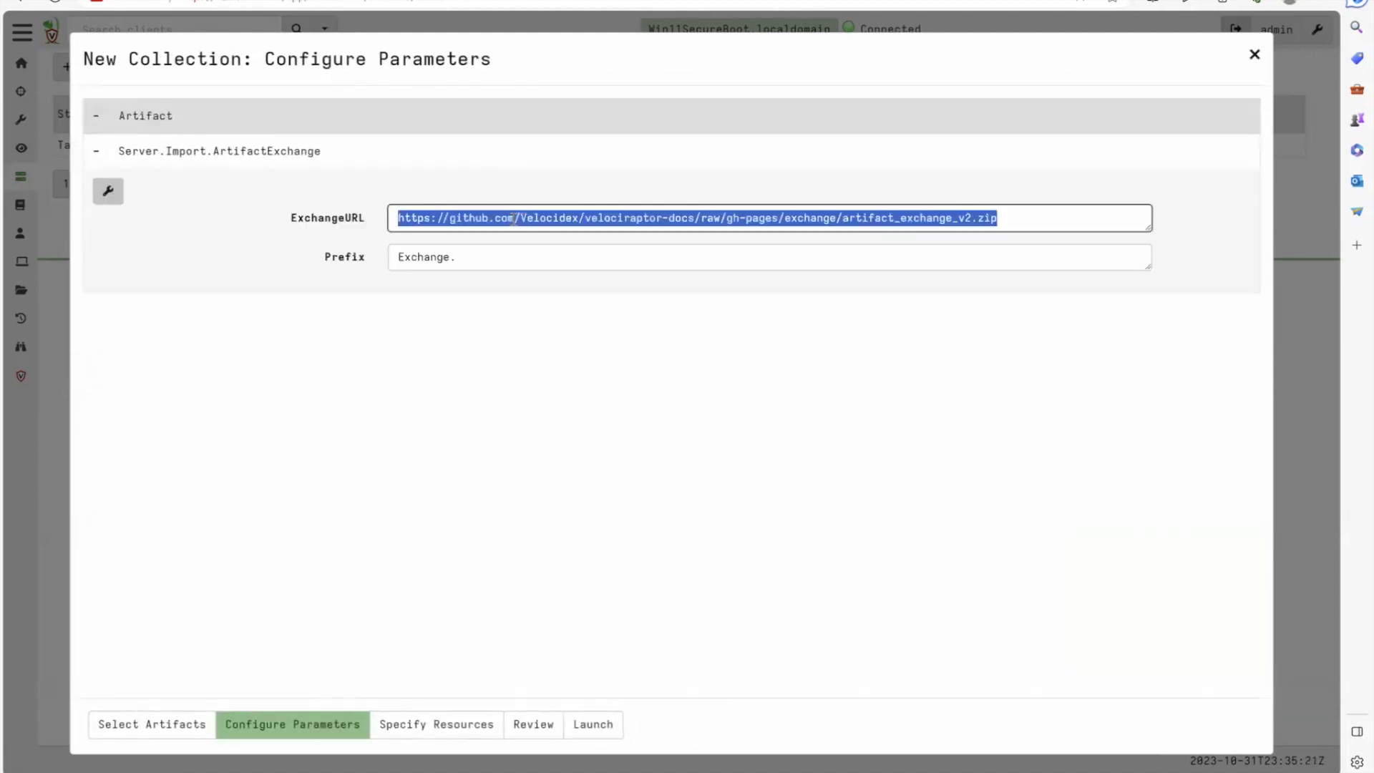
left_click(480, 257)
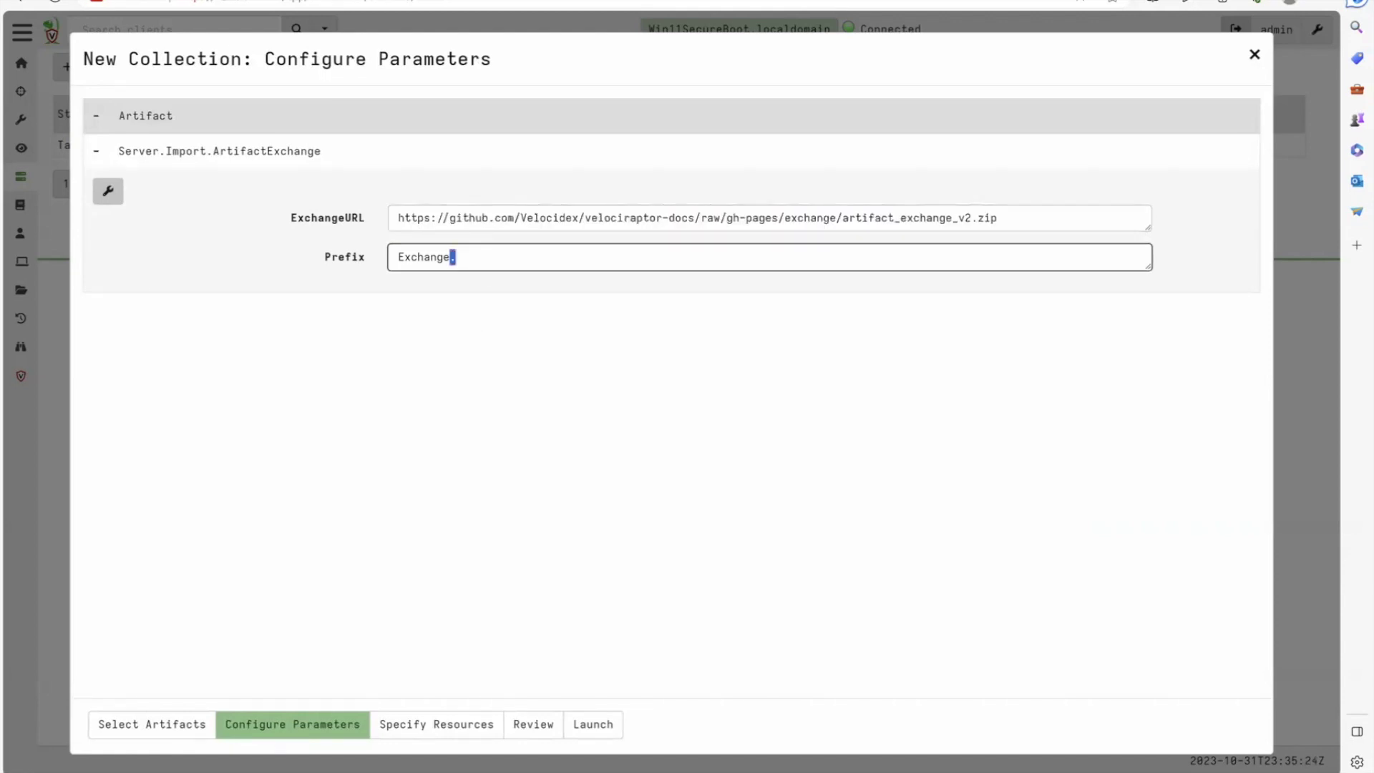
left_click(593, 724)
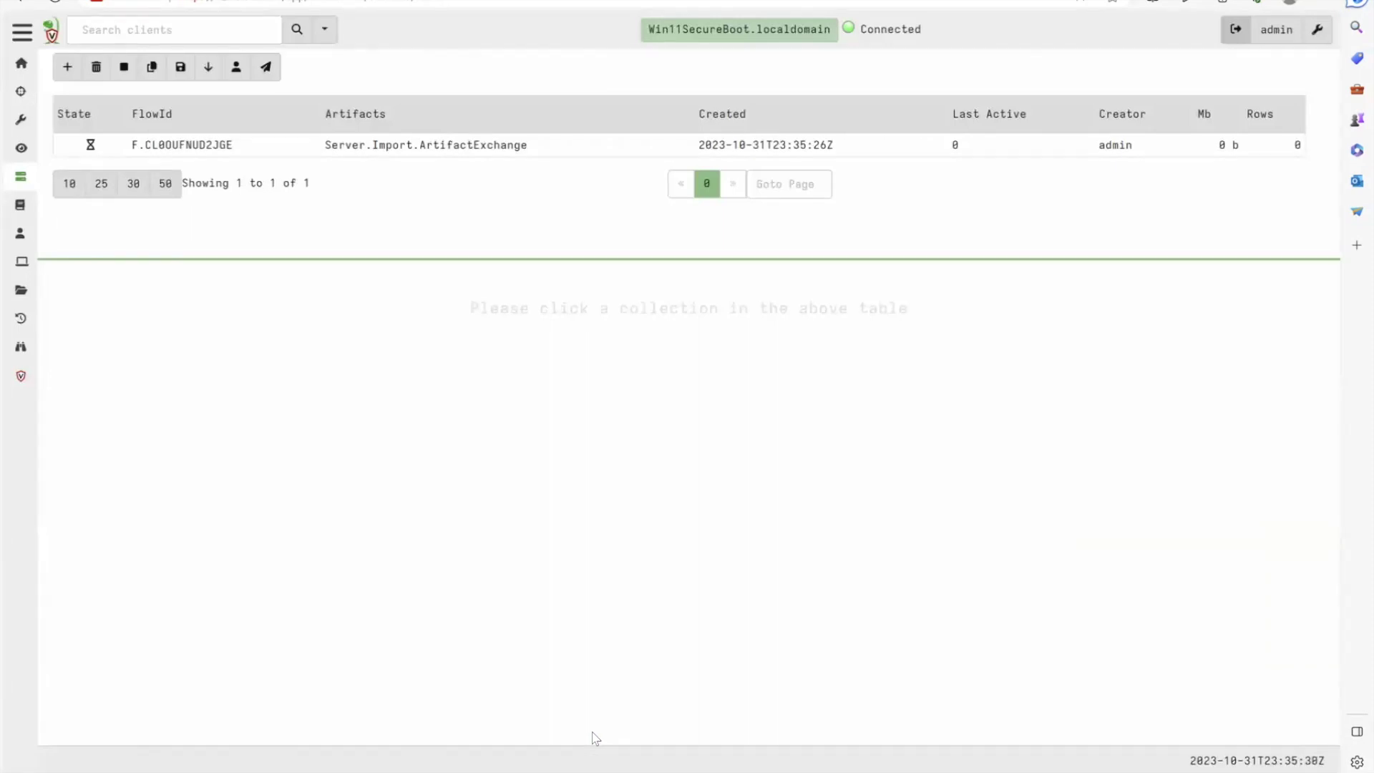
left_click(399, 152)
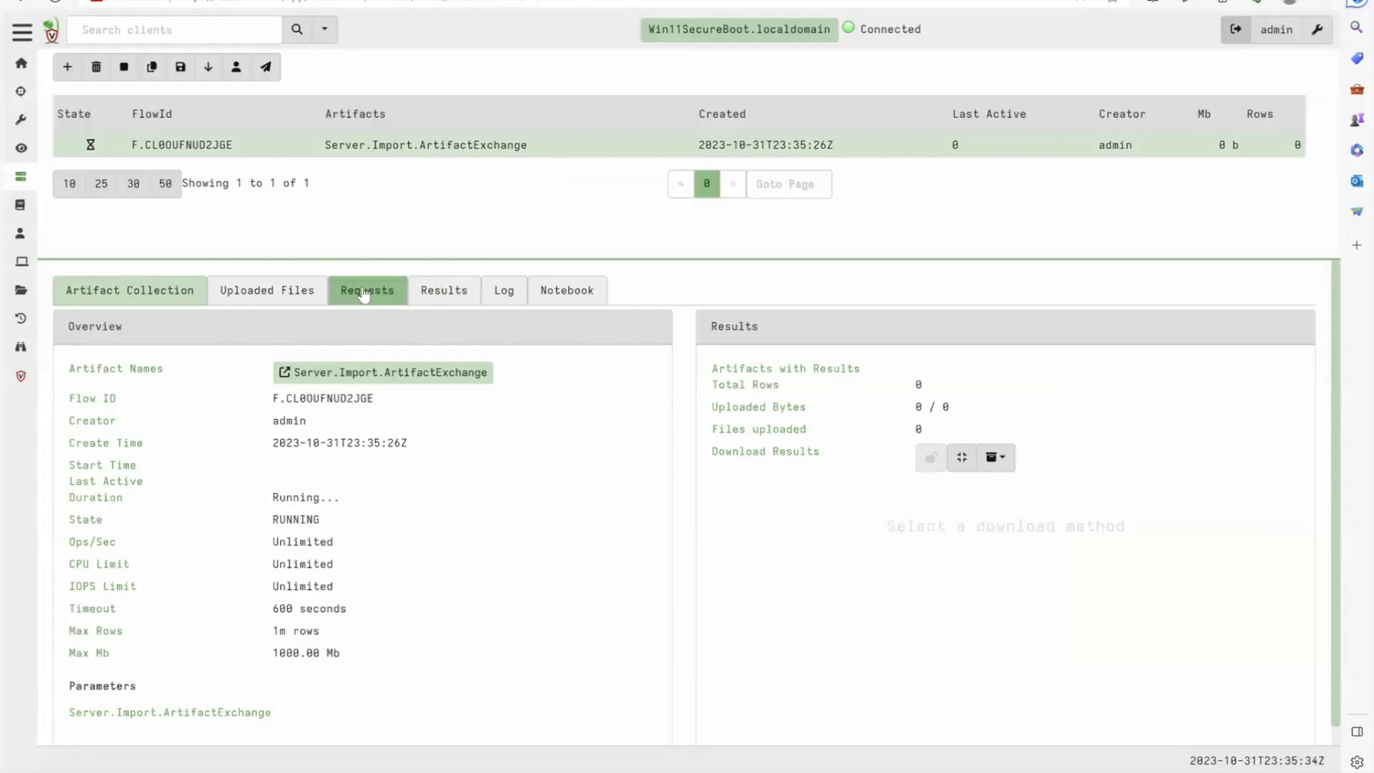
left_click(504, 291)
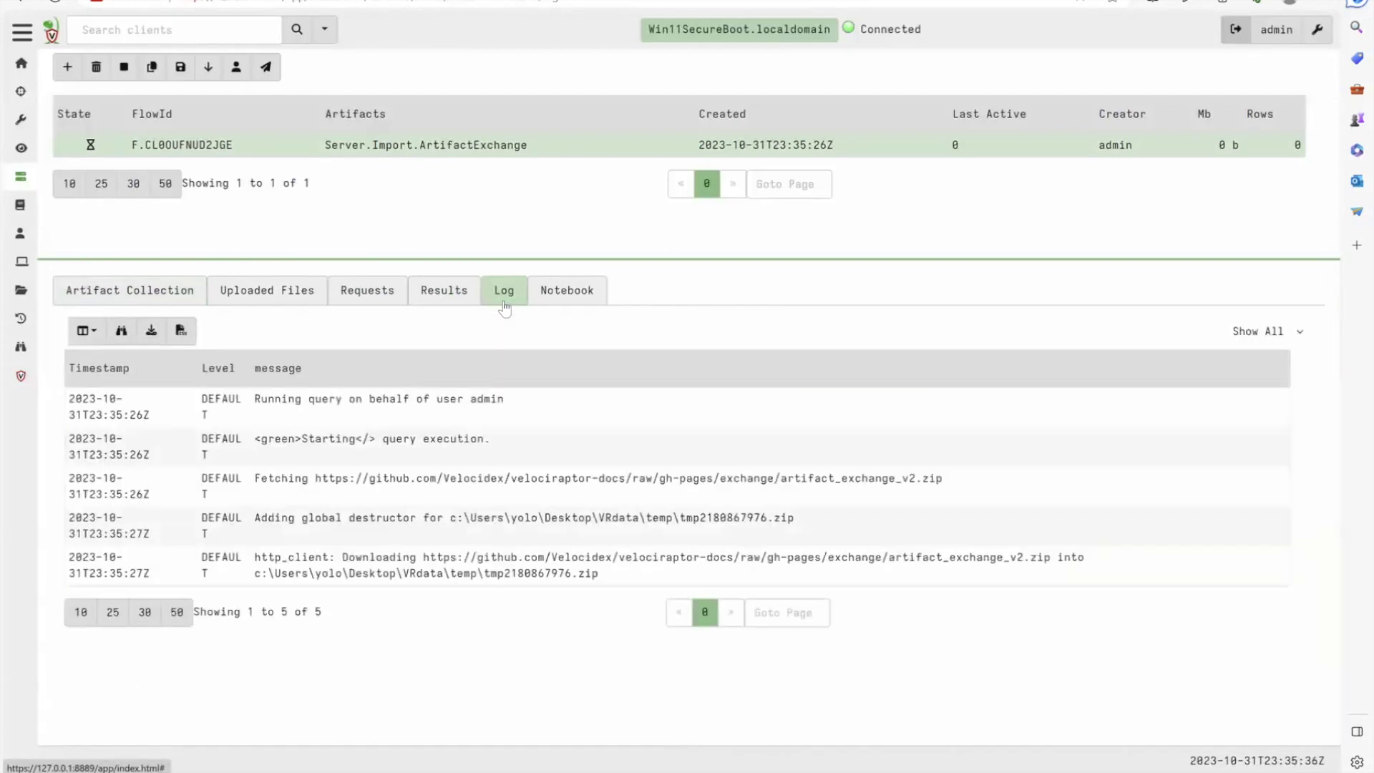
left_click(439, 292)
scroll(539, 535, "down", 4)
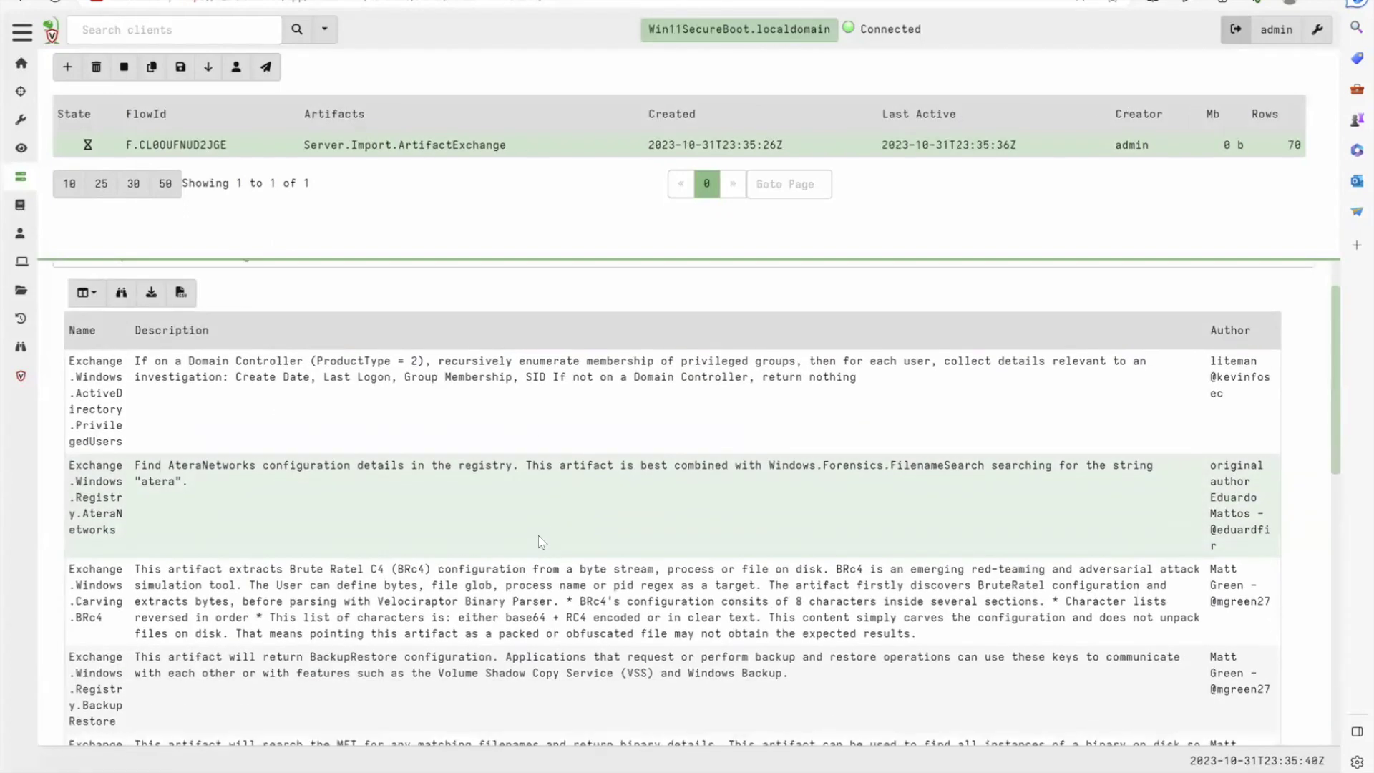
scroll(538, 535, "down", 5)
scroll(538, 537, "up", 7)
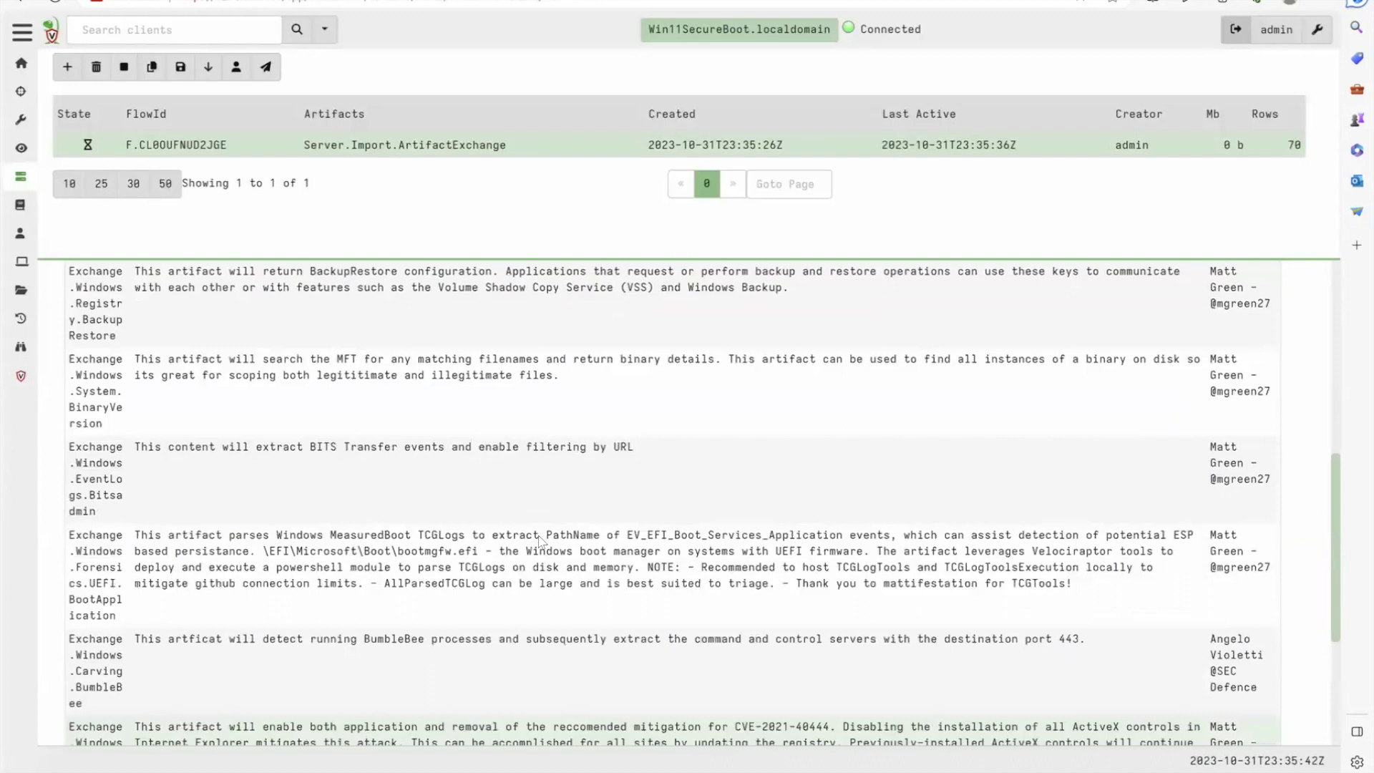
scroll(539, 541, "up", 2)
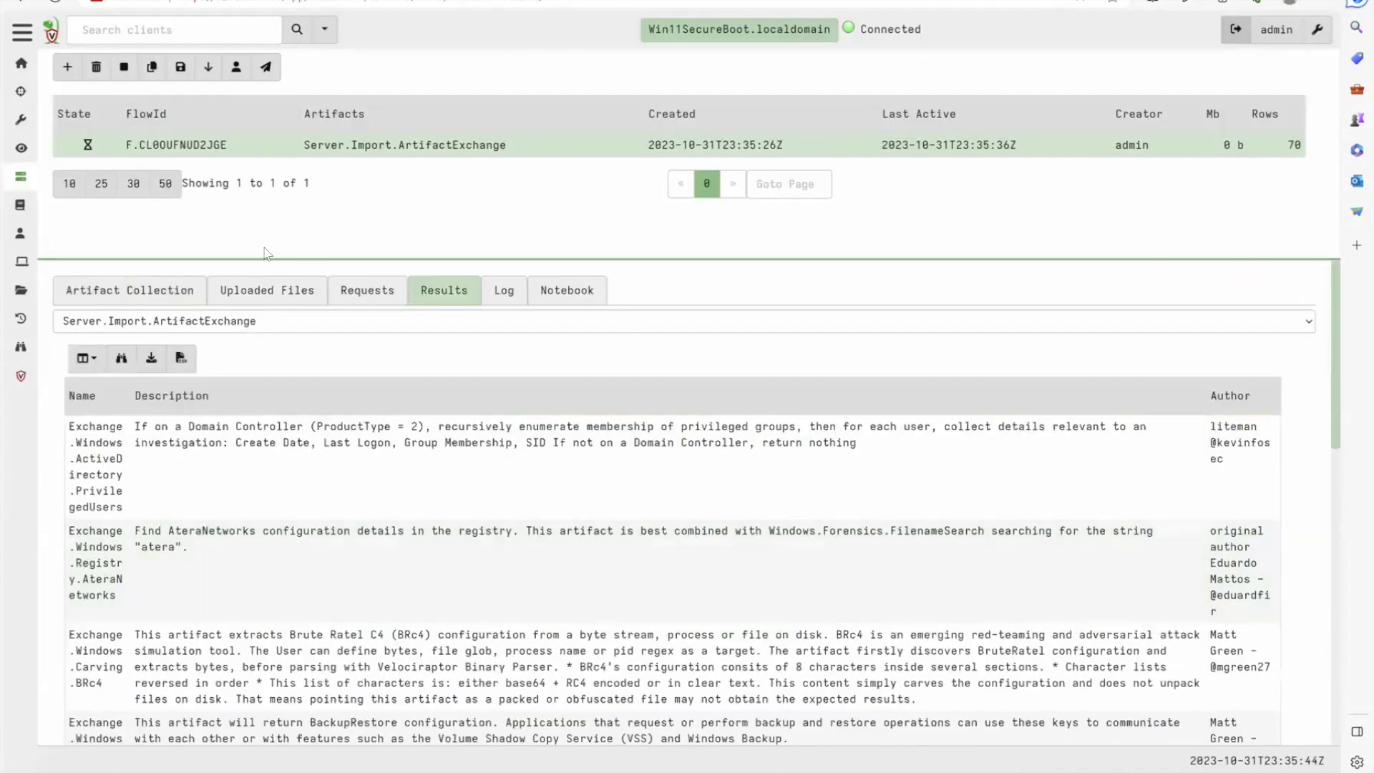
Open the Artifacts view and search for 'Exchange'
left_click(20, 118)
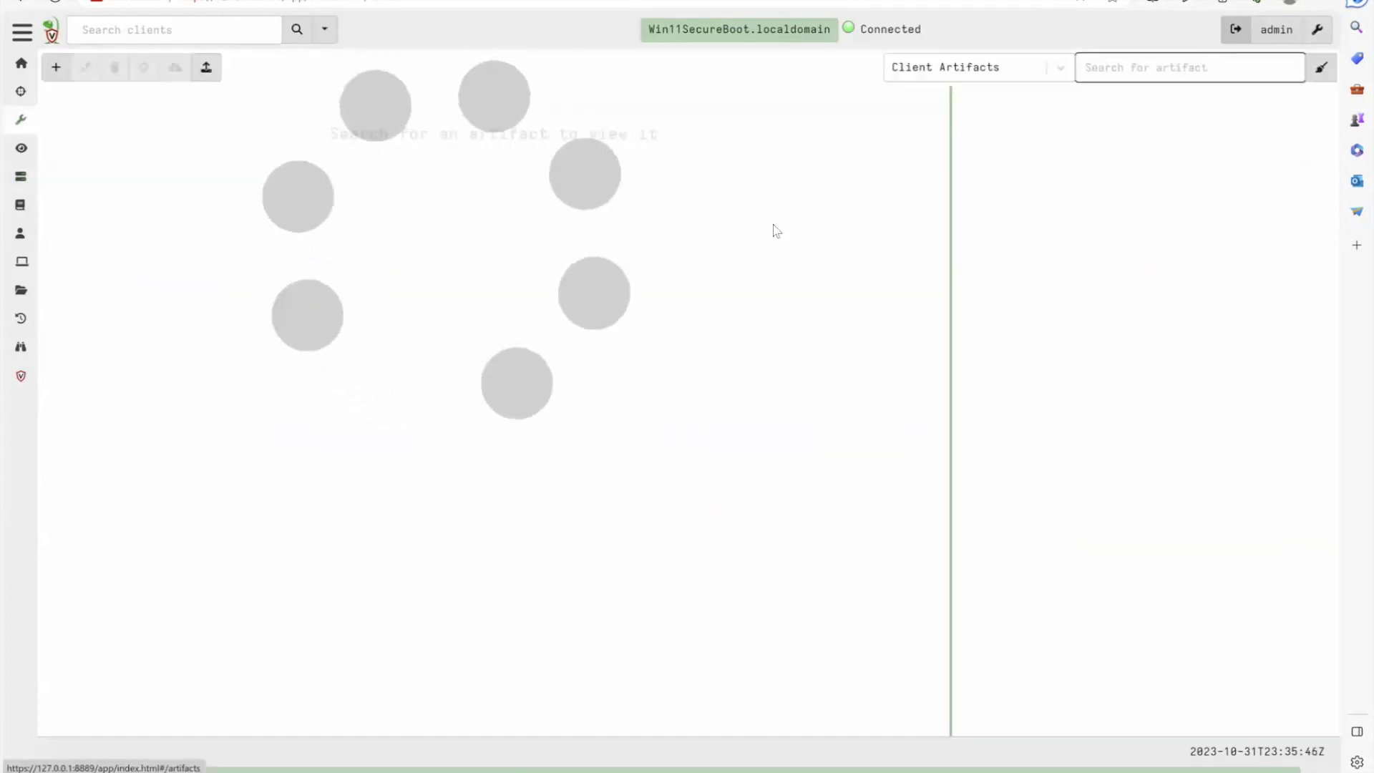
left_click(1141, 68)
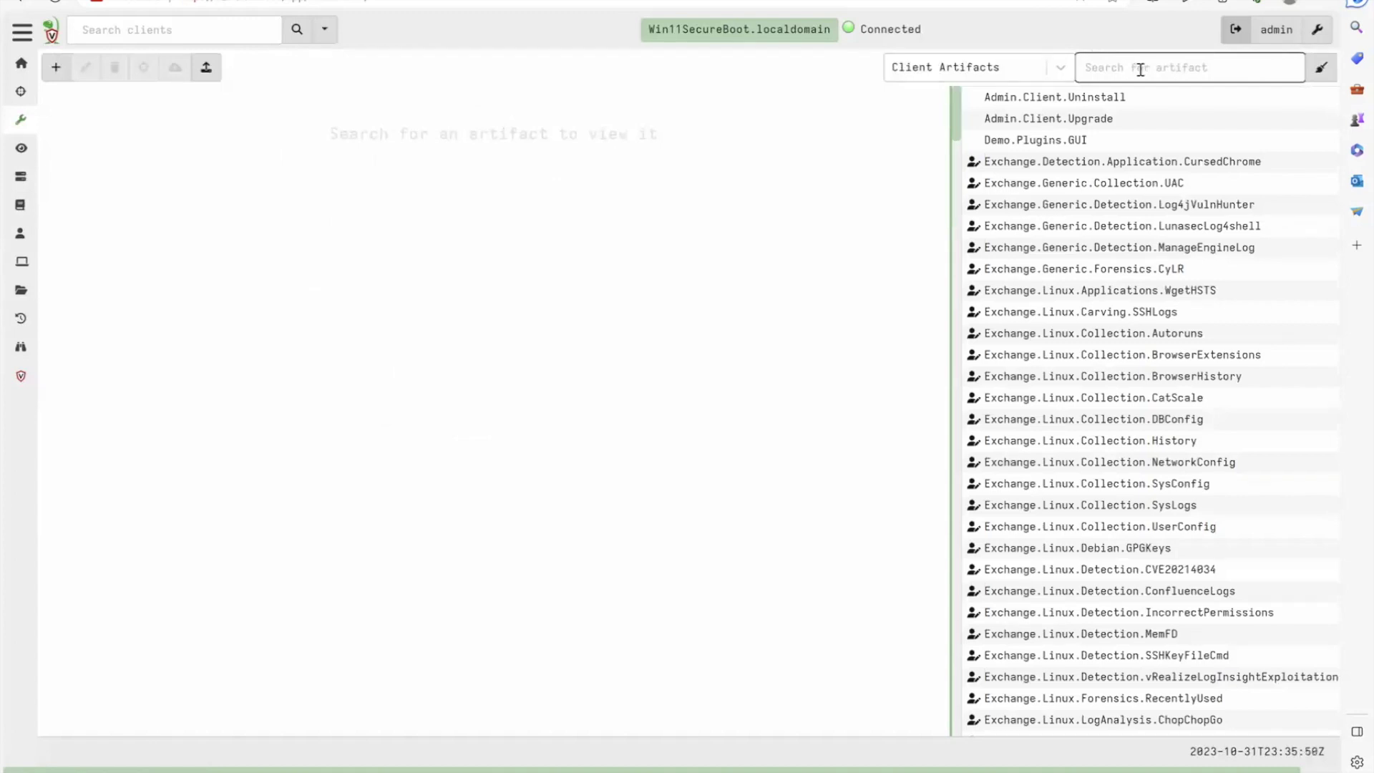
type("Exchange")
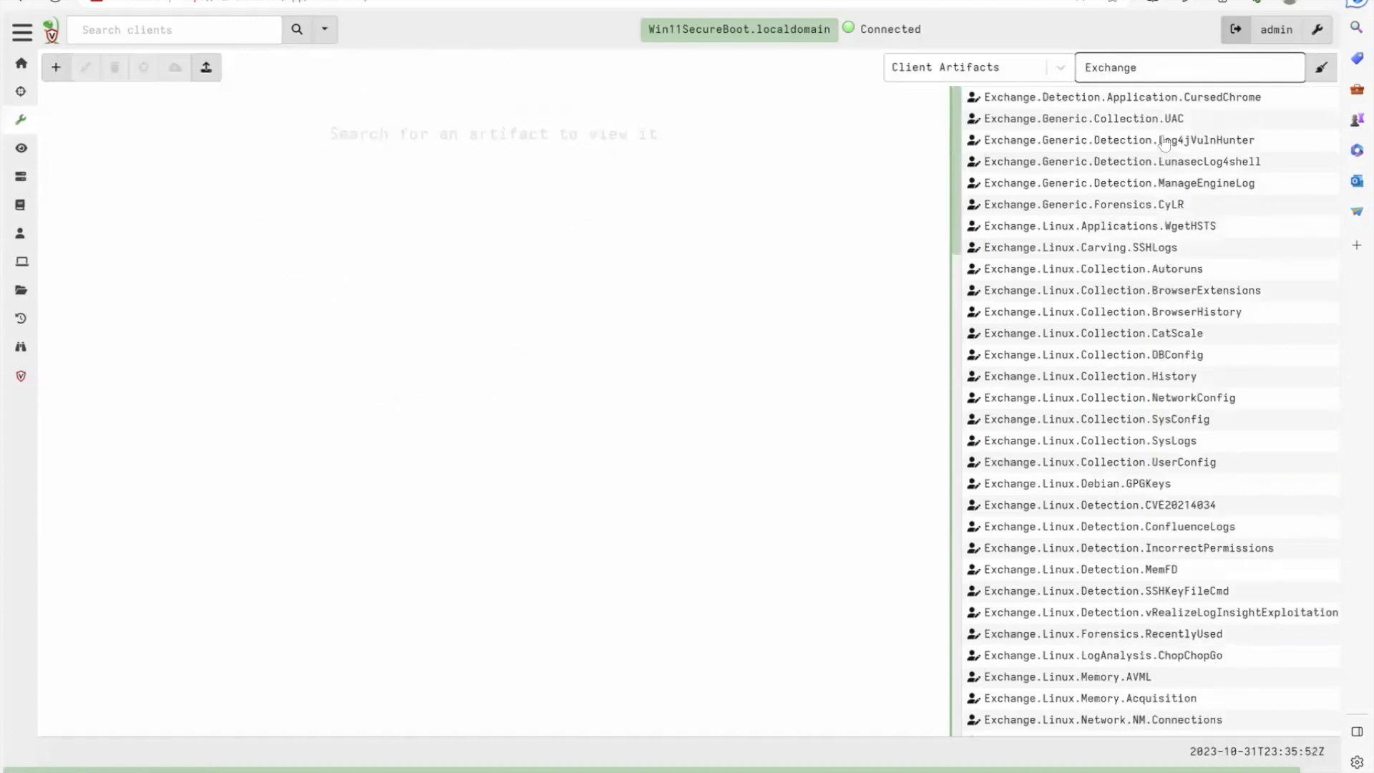
scroll(1145, 286, "down", 10)
scroll(1132, 347, "down", 15)
scroll(1132, 347, "up", 10)
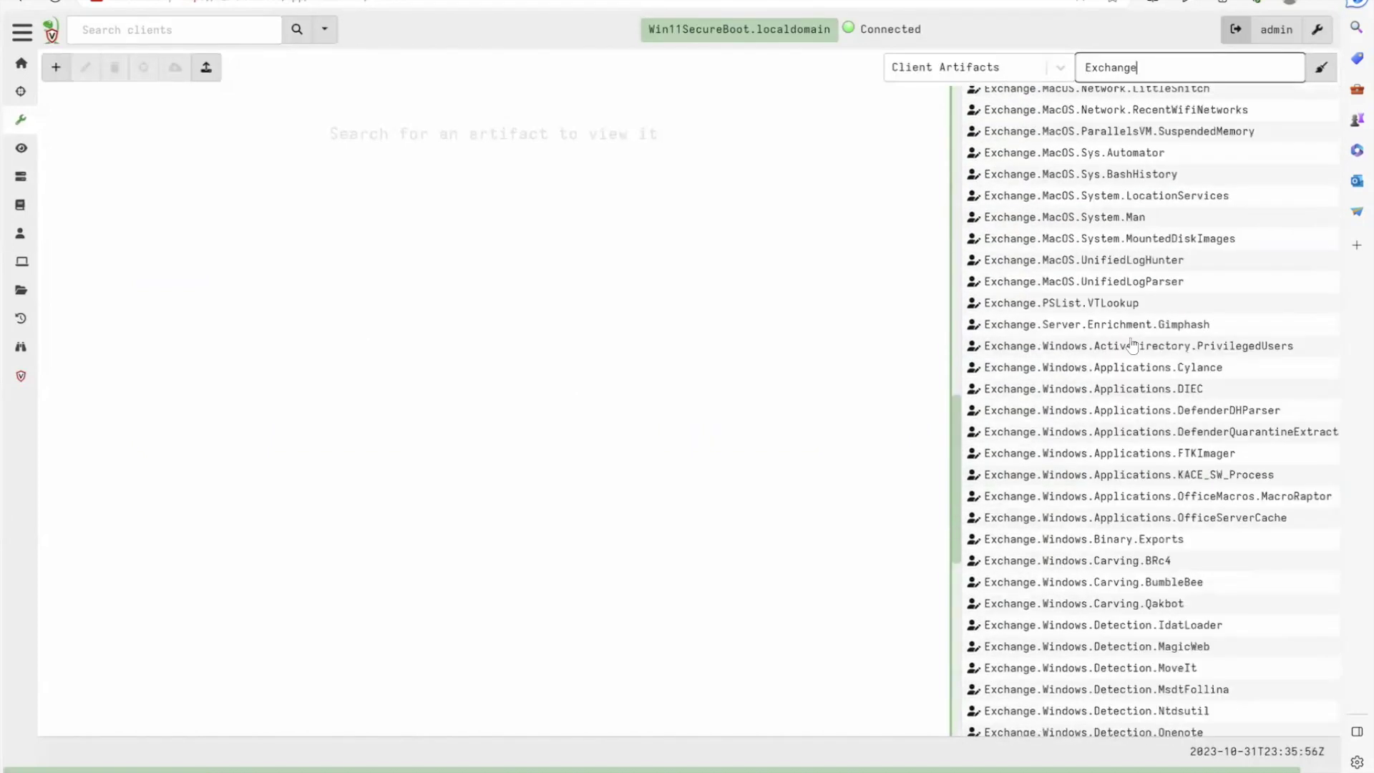
scroll(1132, 347, "up", 15)
Switch the artifact type filter to Server Artifacts, then All Artifacts, and review the list
left_click(968, 72)
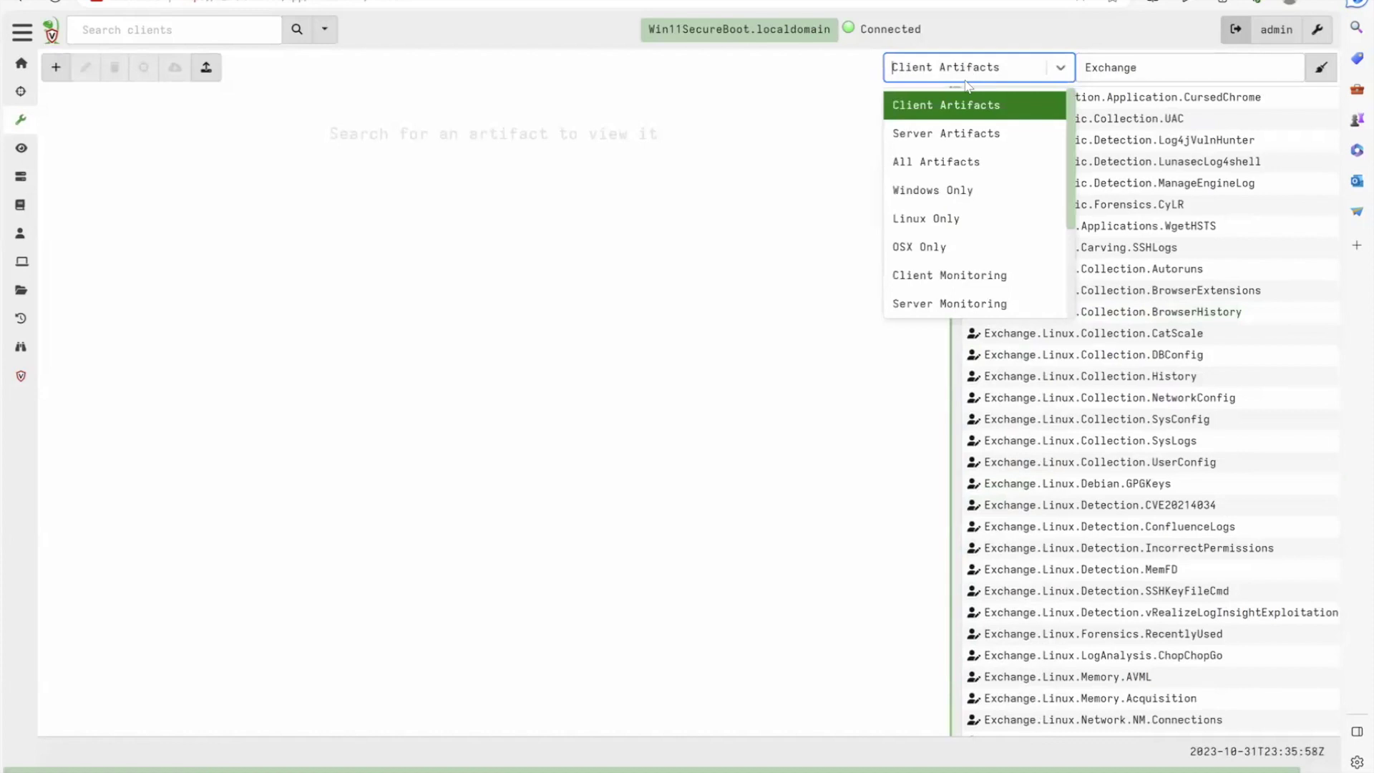
left_click(952, 135)
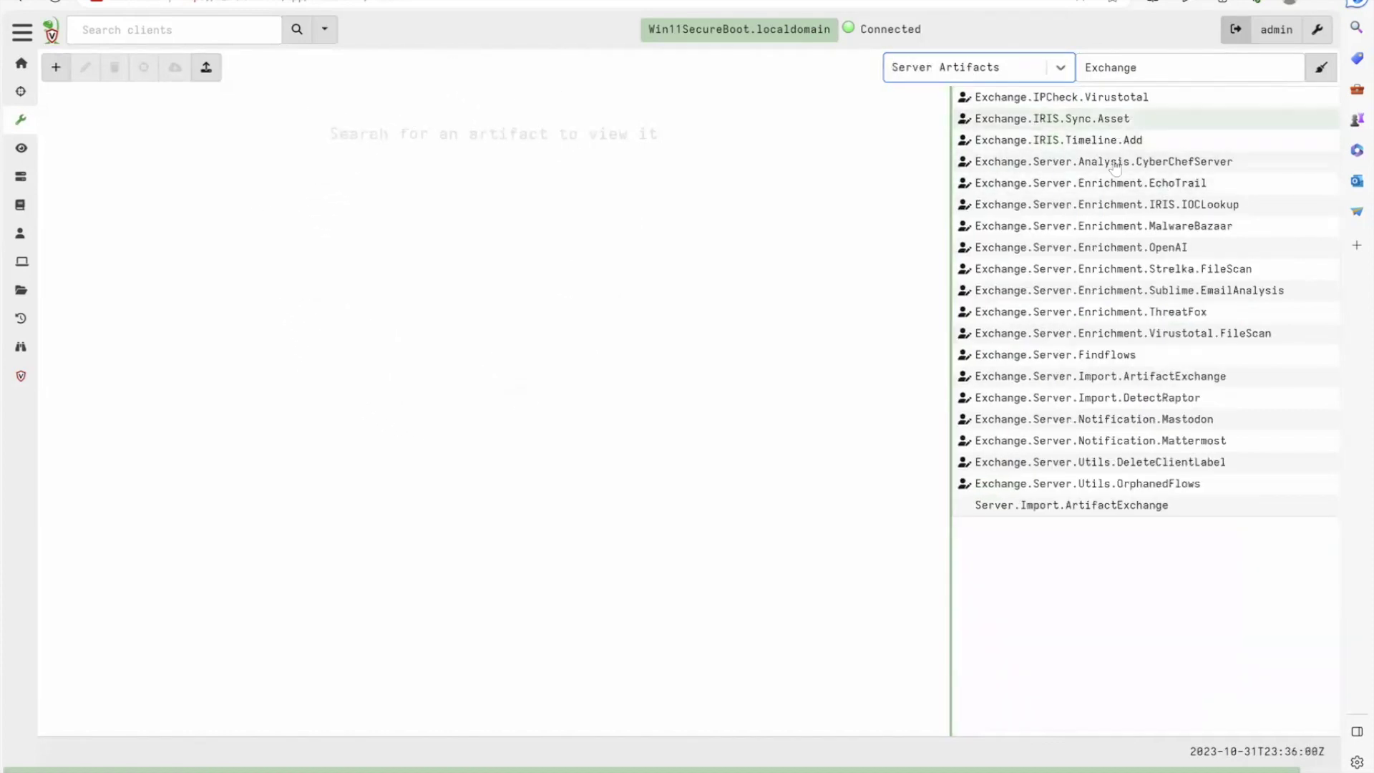
left_click(1031, 67)
left_click(986, 169)
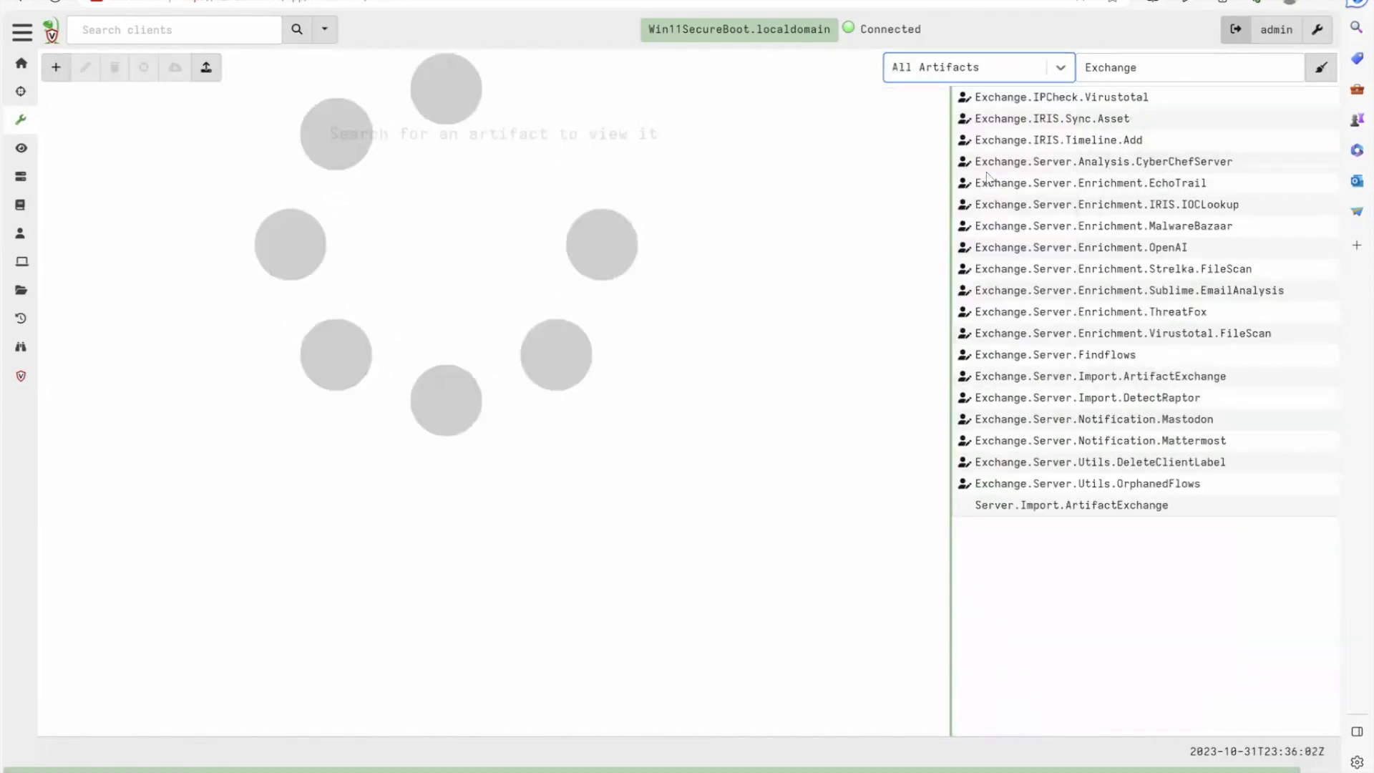
scroll(1123, 307, "down", 20)
scroll(1123, 311, "down", 15)
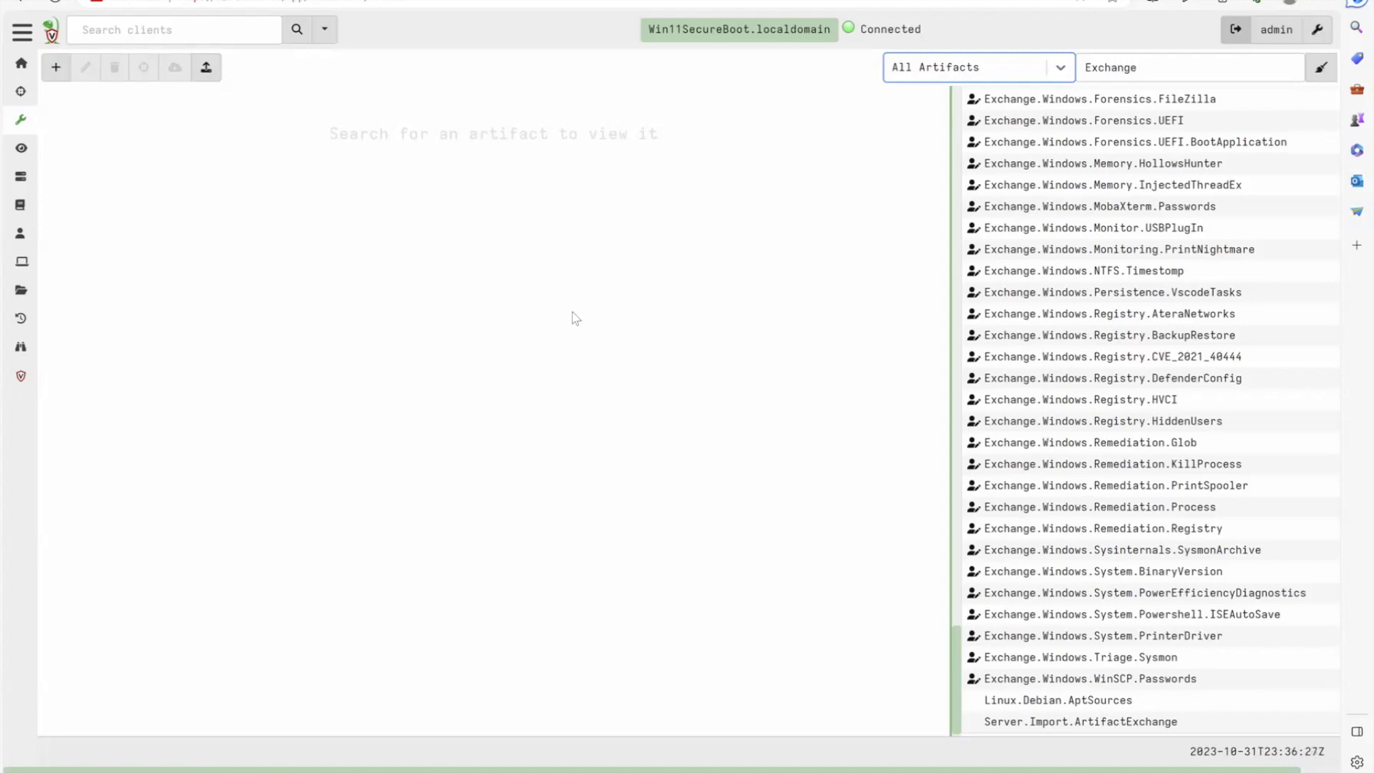
Check the finished Artifact Exchange import flow in the server collections list
left_click(21, 176)
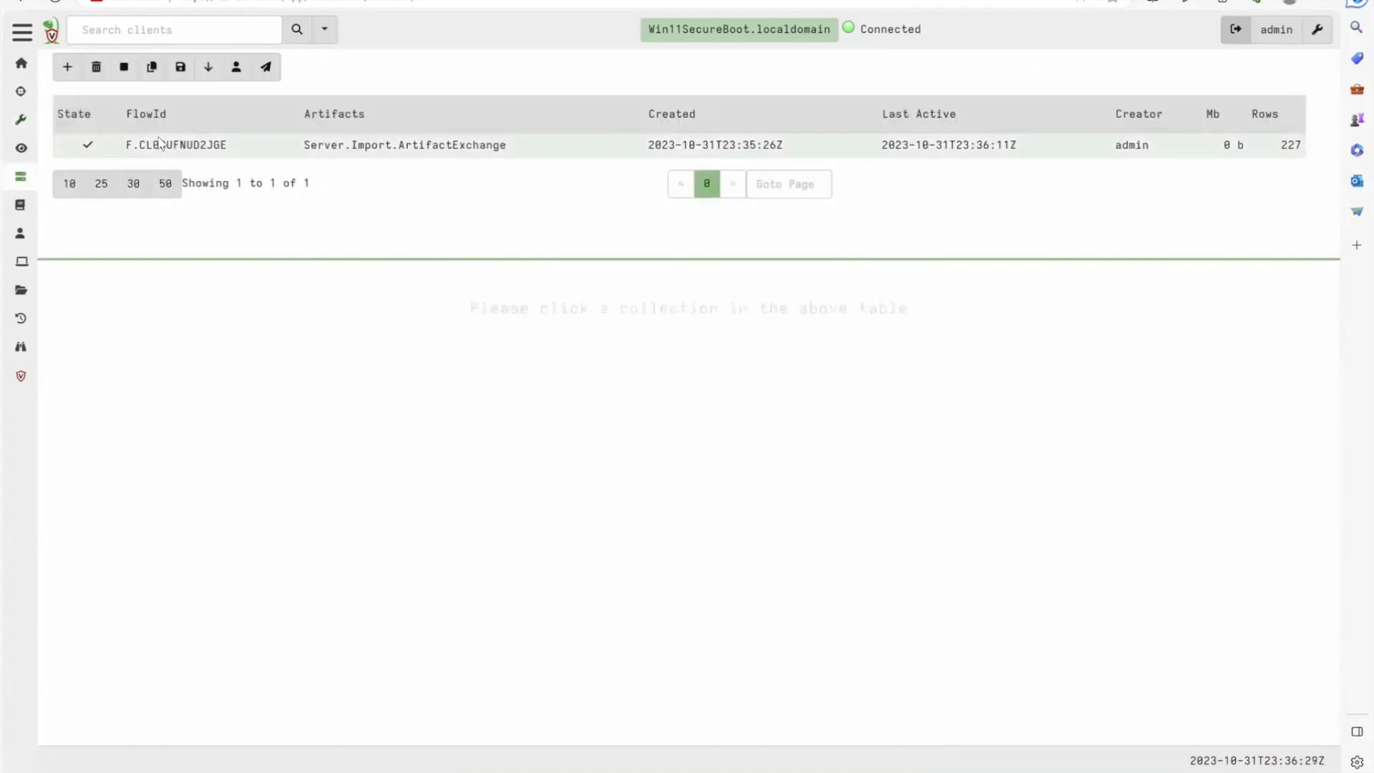
left_click(191, 143)
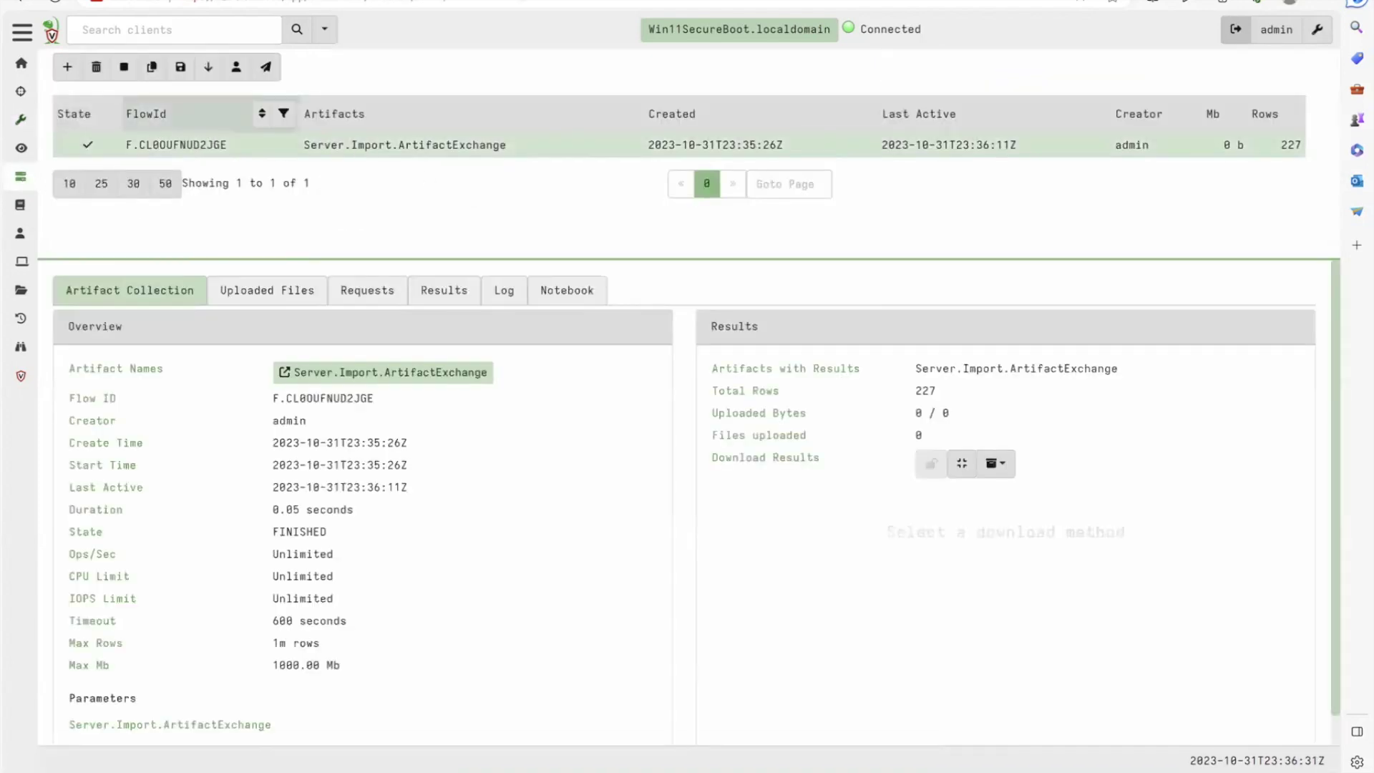
left_click(21, 119)
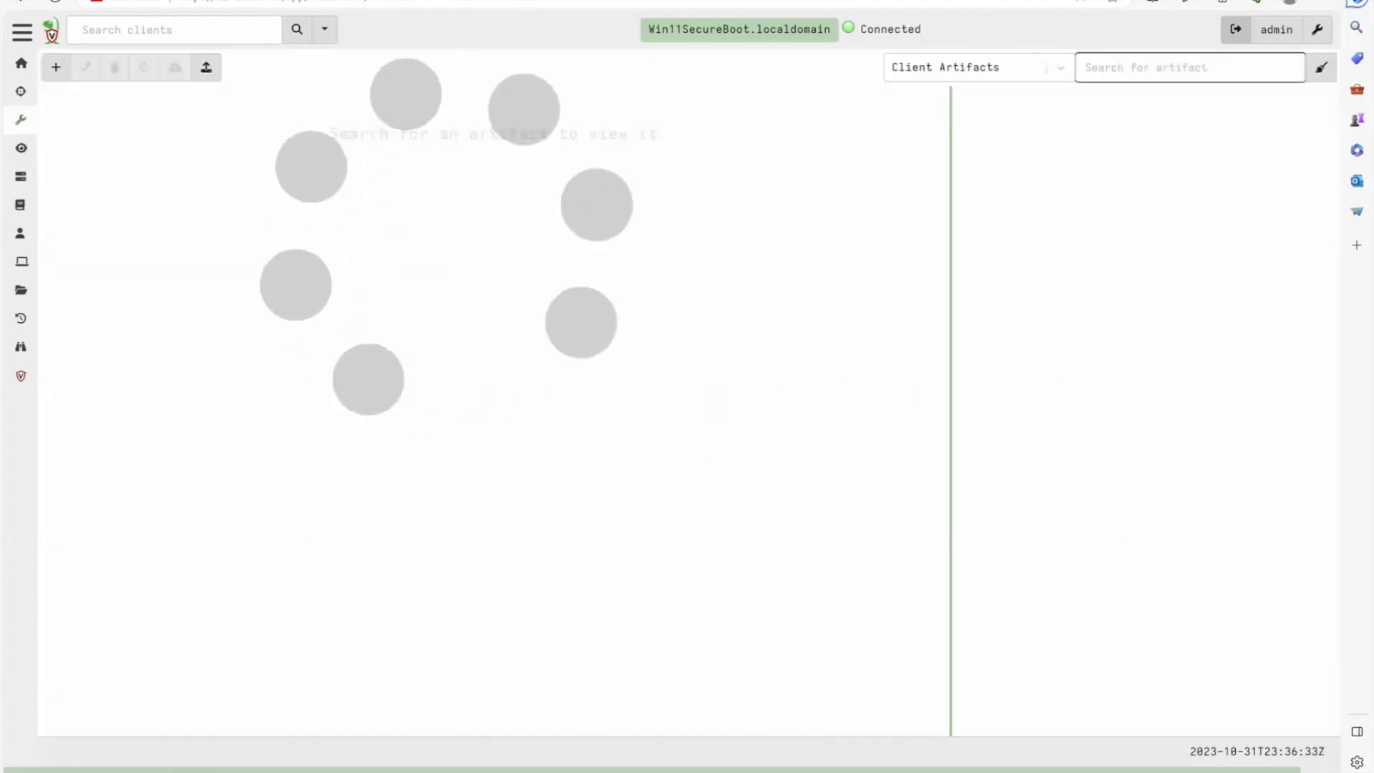
Find the Exchange.Server.Import.DetectRaptor server artifact and review its description, parameters and VQL
type("detectraptor")
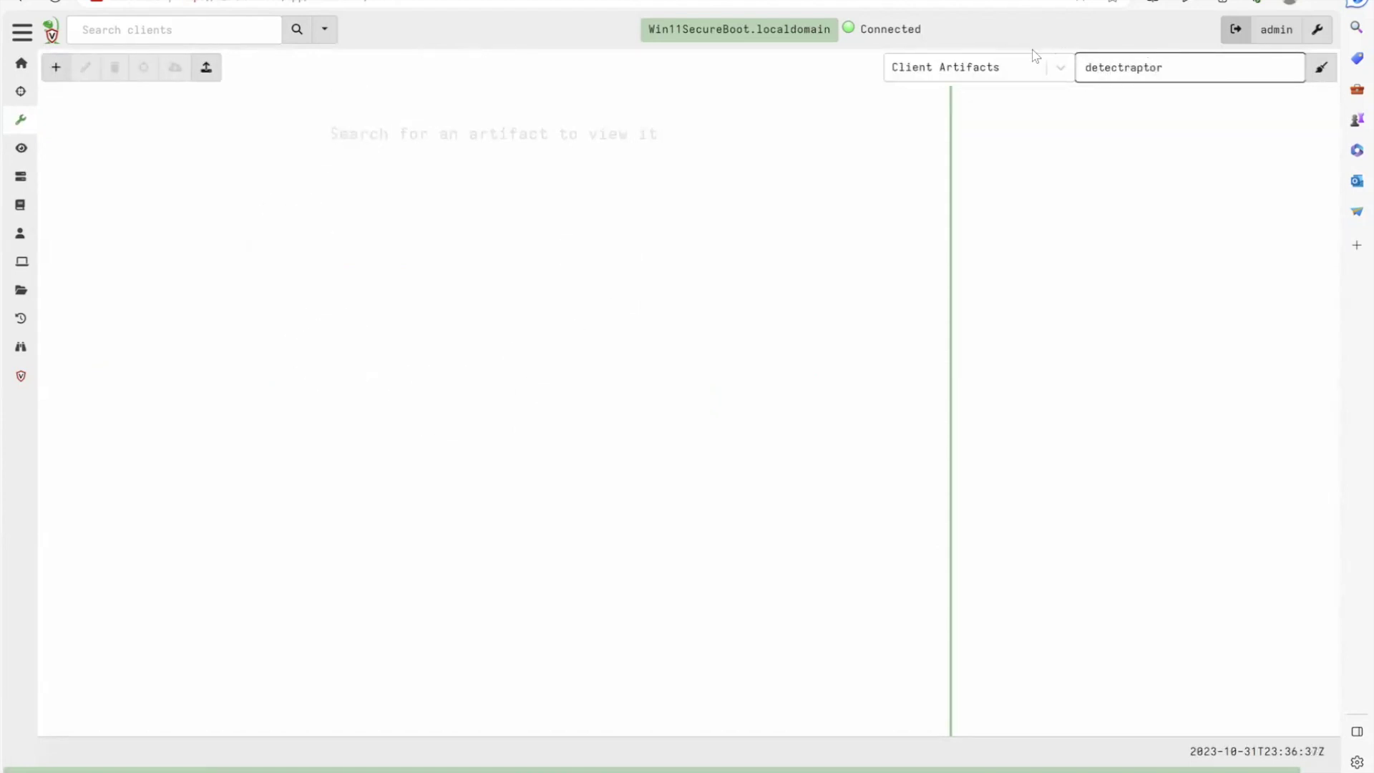
left_click(1009, 67)
left_click(945, 135)
left_click(1155, 95)
scroll(590, 457, "down", 1)
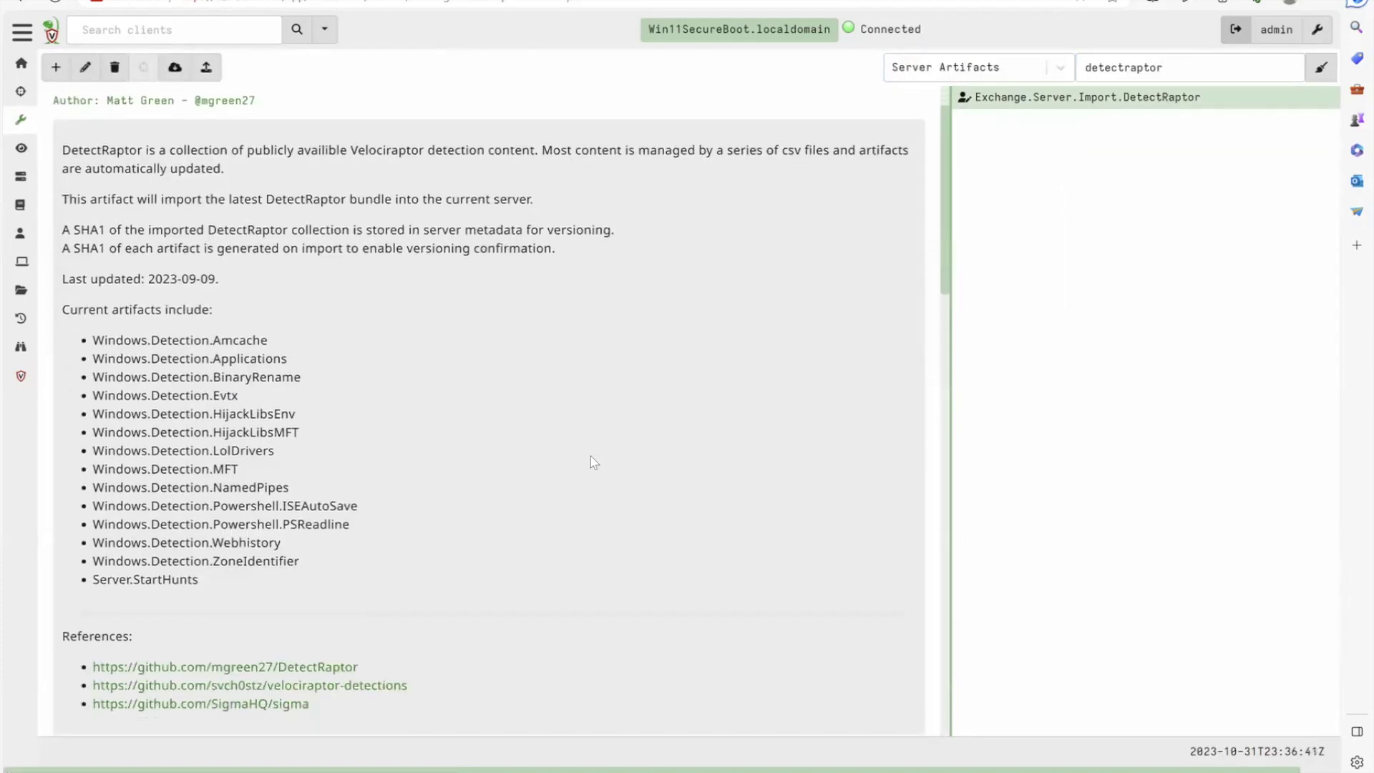
scroll(590, 456, "down", 15)
scroll(513, 395, "up", 6)
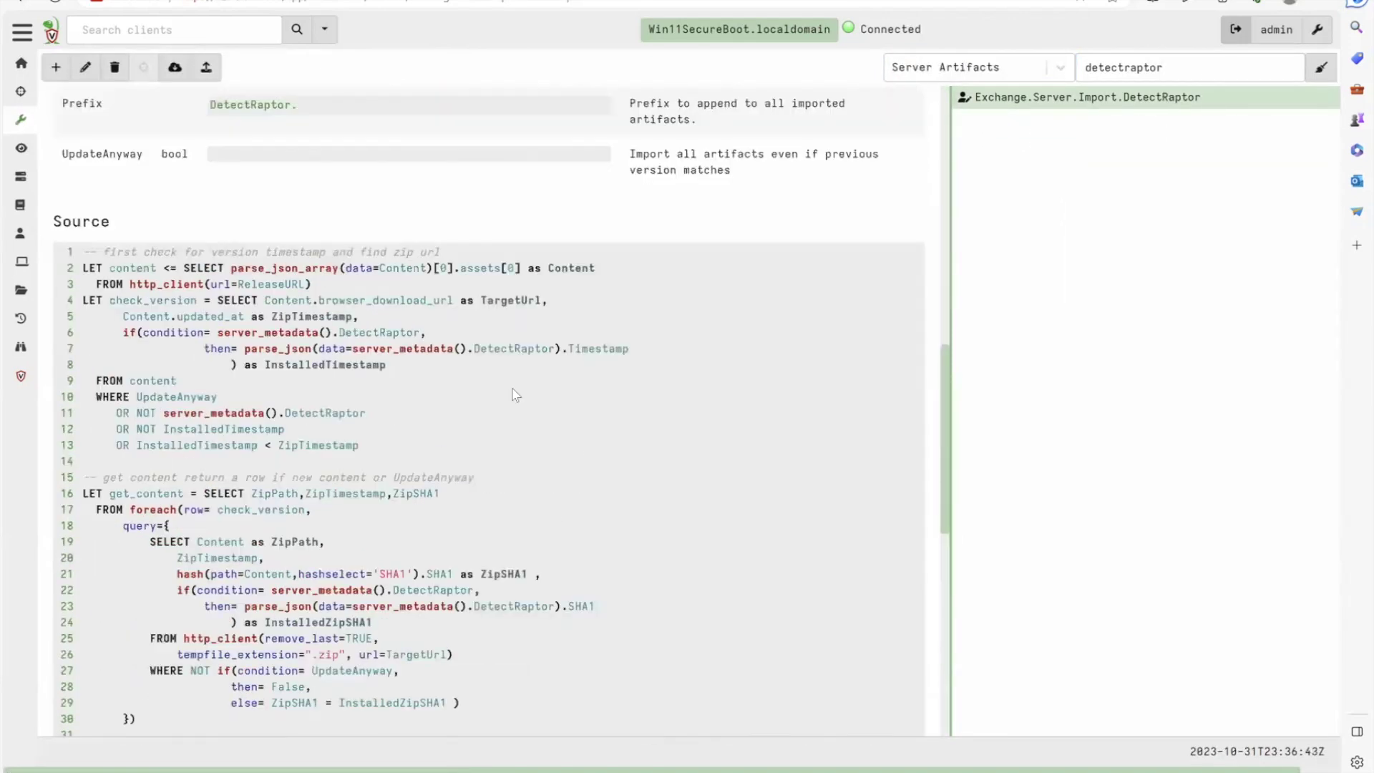
scroll(512, 395, "up", 3)
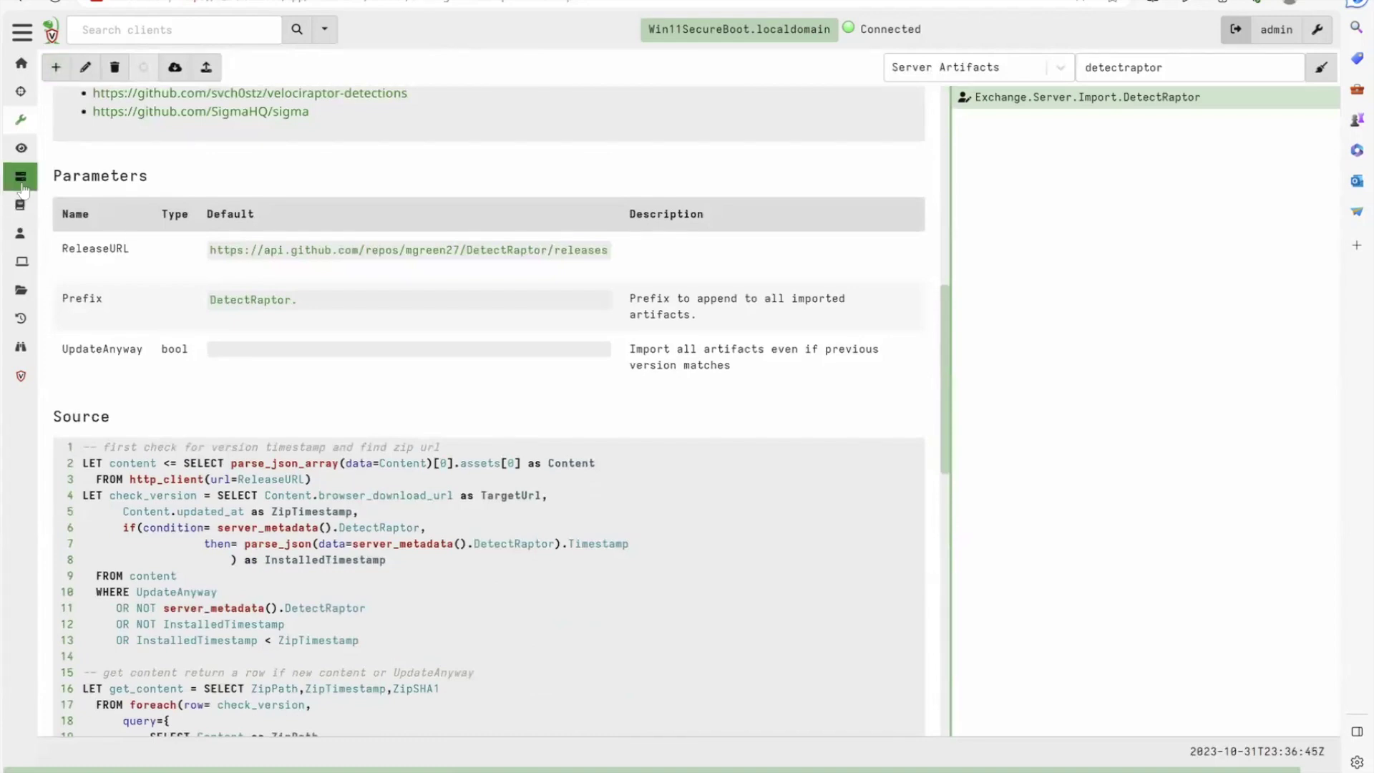
left_click(22, 188)
Launch a server collection of Exchange.Server.Import.DetectRaptor with default parameters and resource limits
left_click(66, 69)
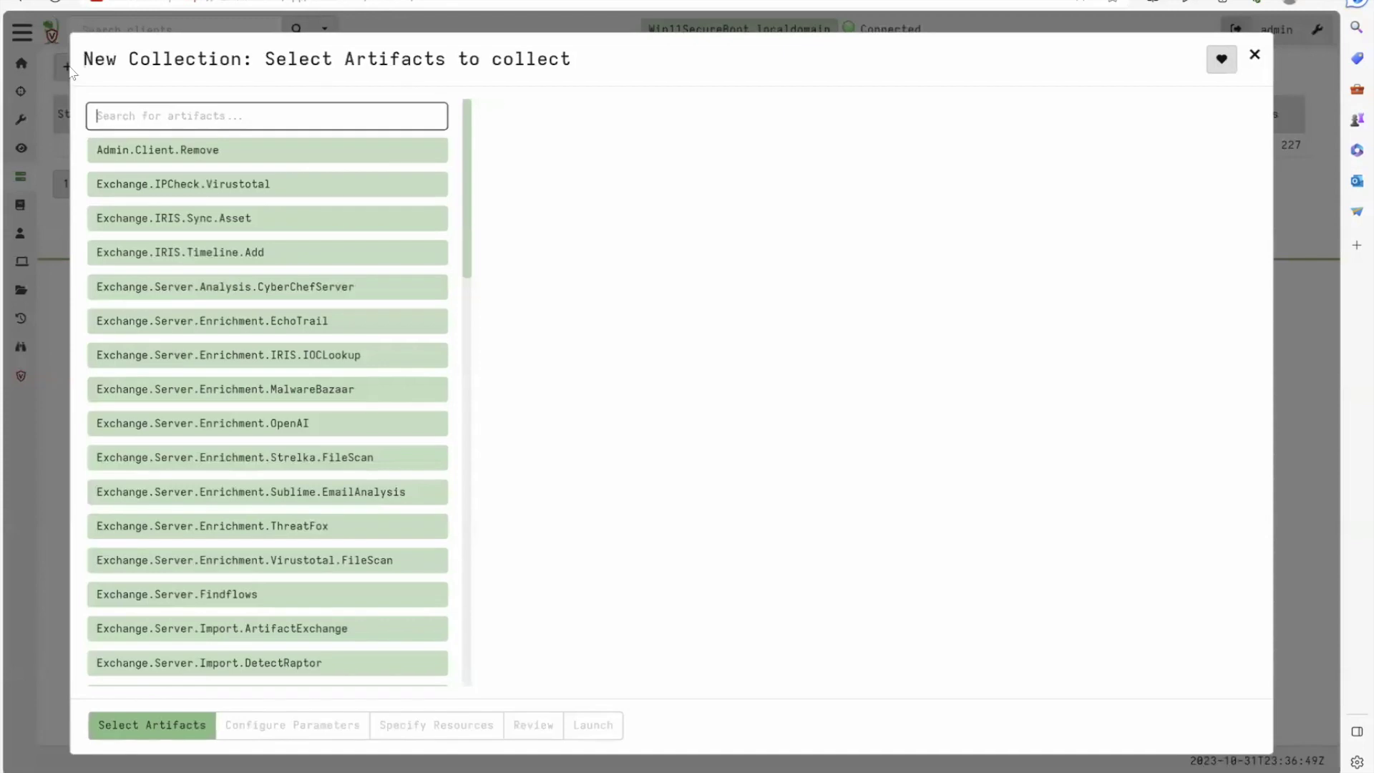
type("Detectraptor")
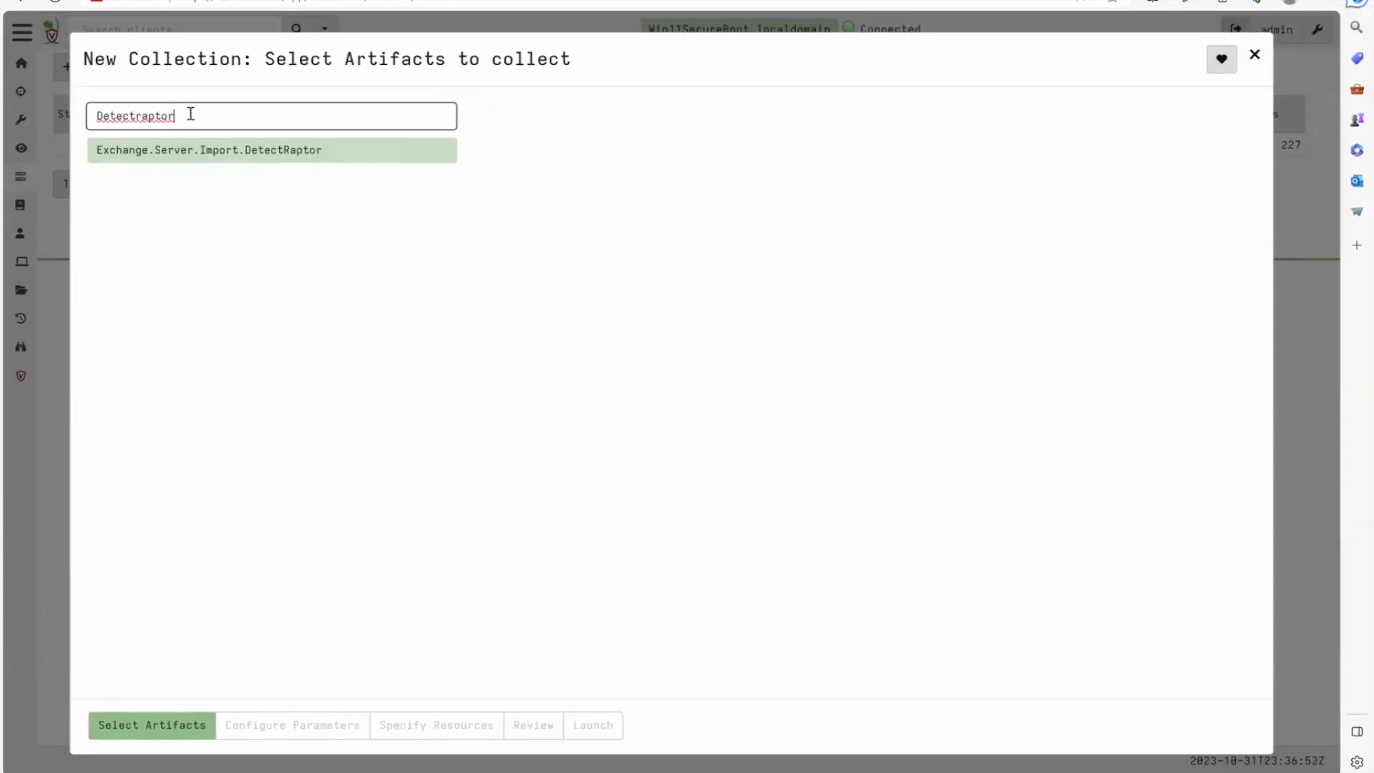
left_click(175, 161)
scroll(766, 628, "down", 10)
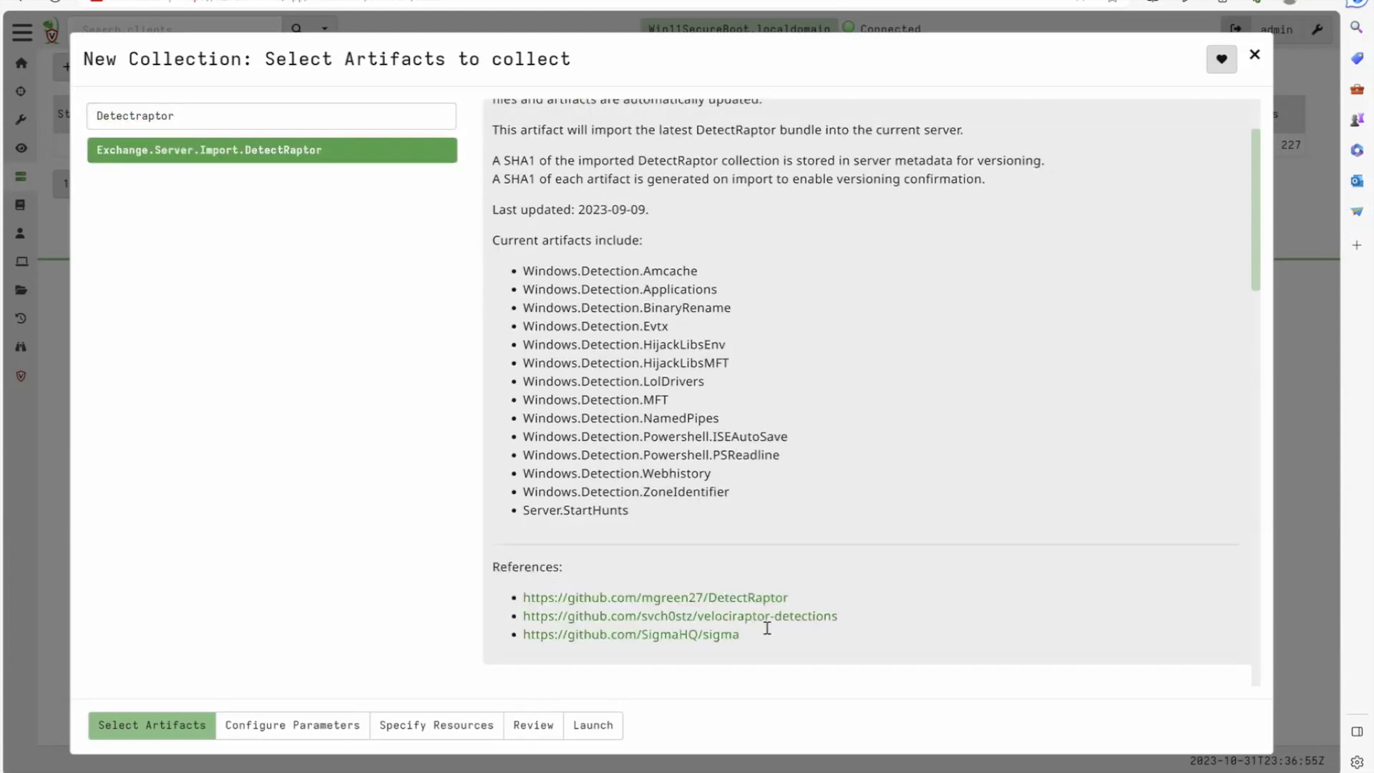
scroll(760, 373, "up", 4)
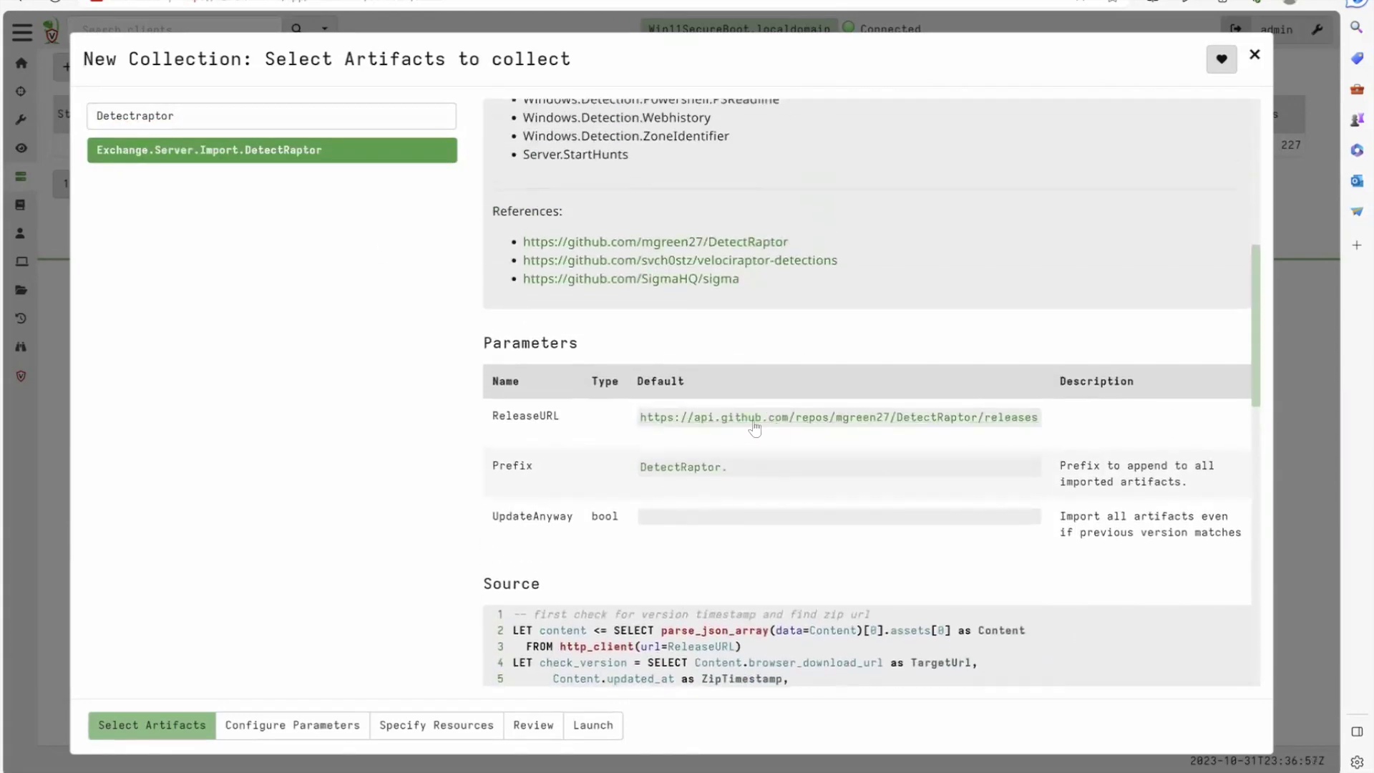
left_click(333, 729)
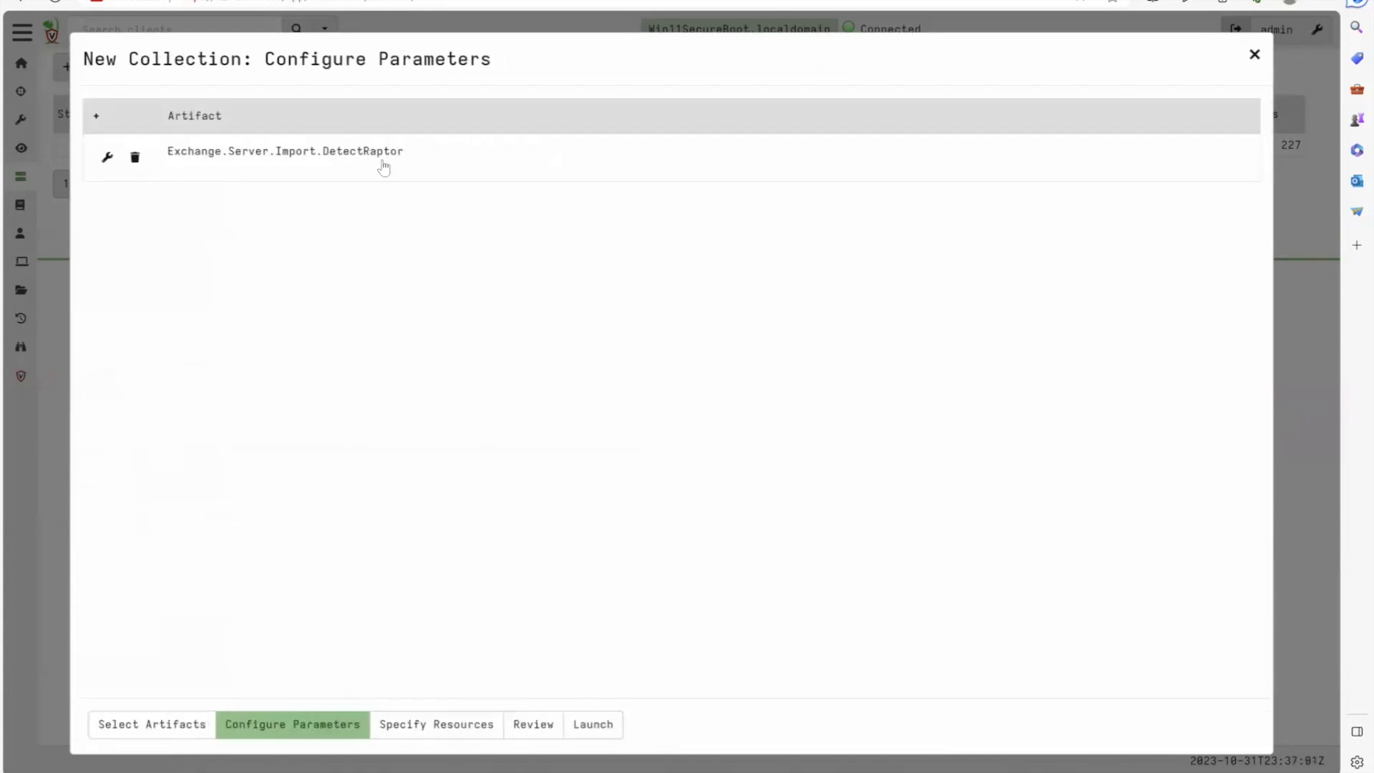
left_click(384, 158)
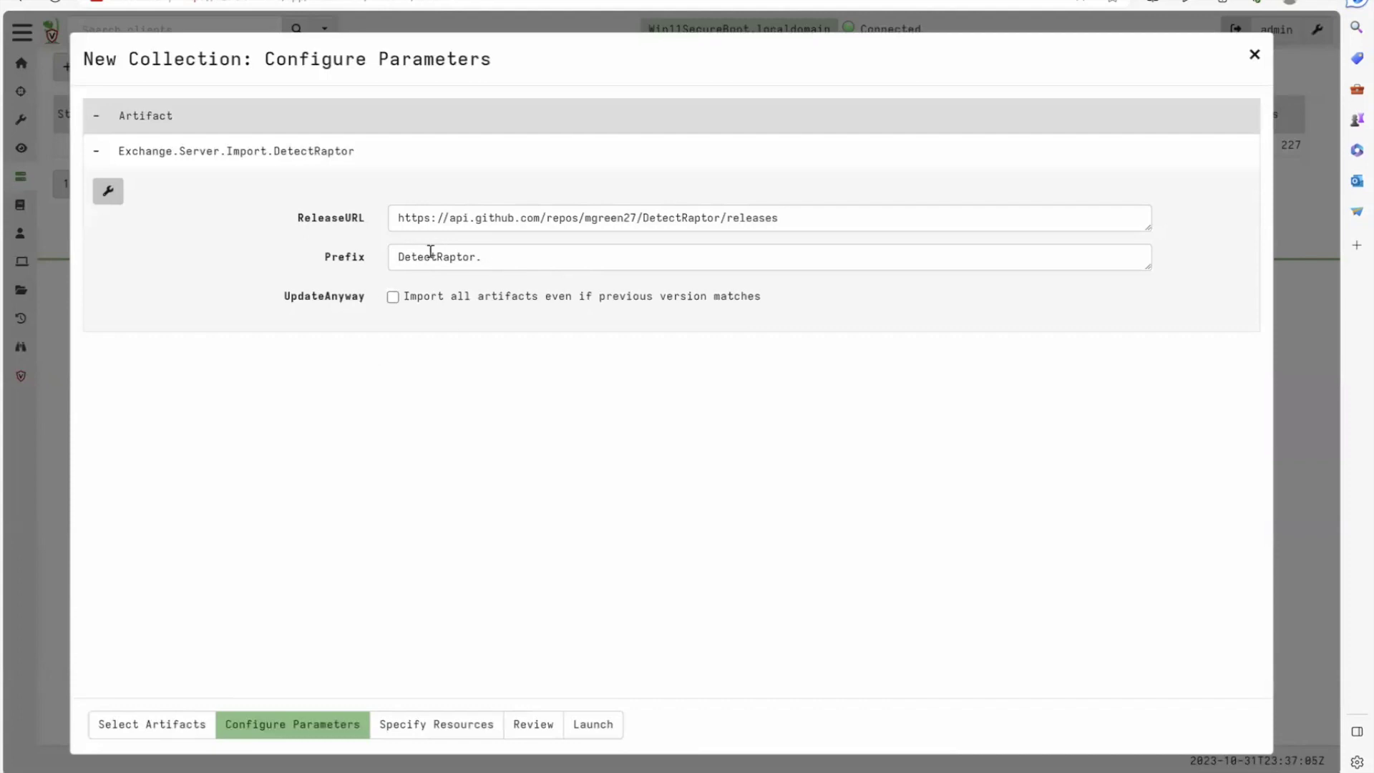
left_click(494, 721)
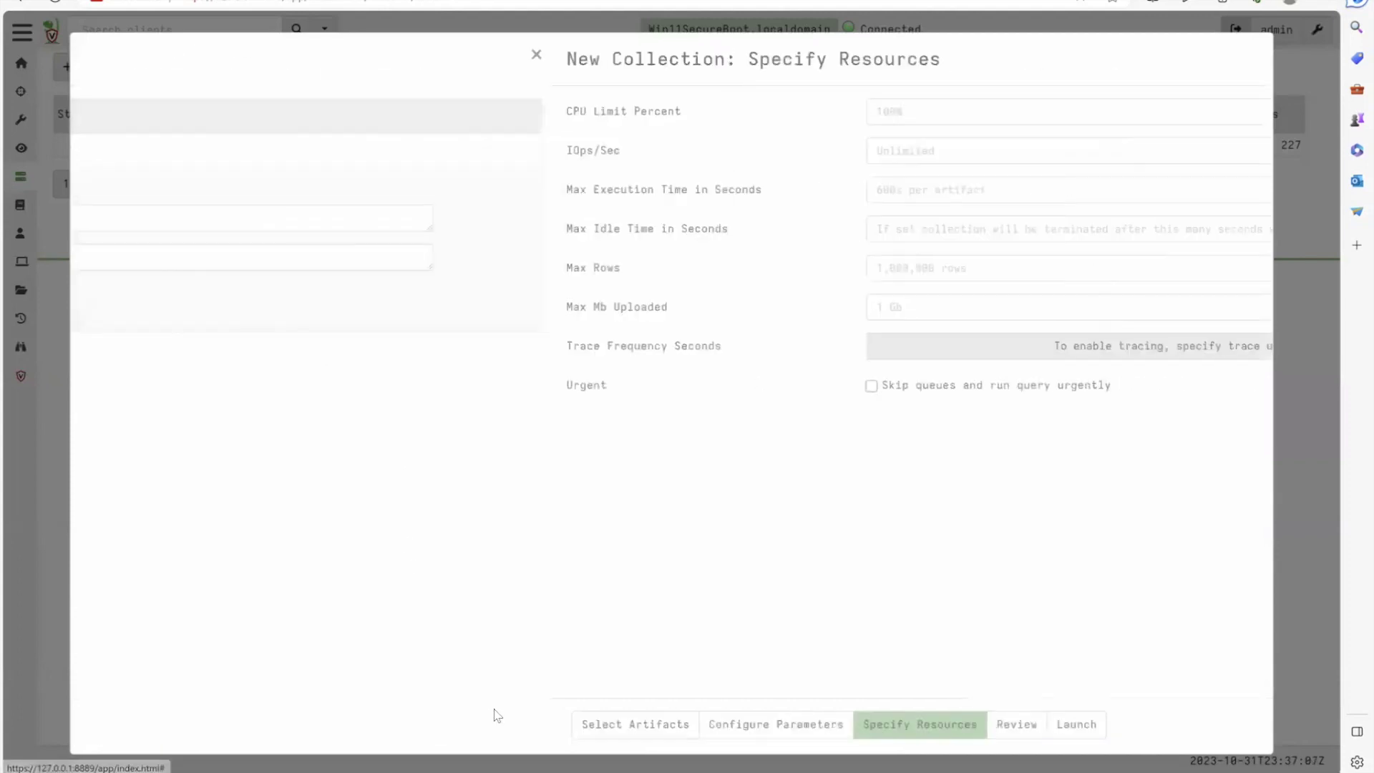
left_click(597, 729)
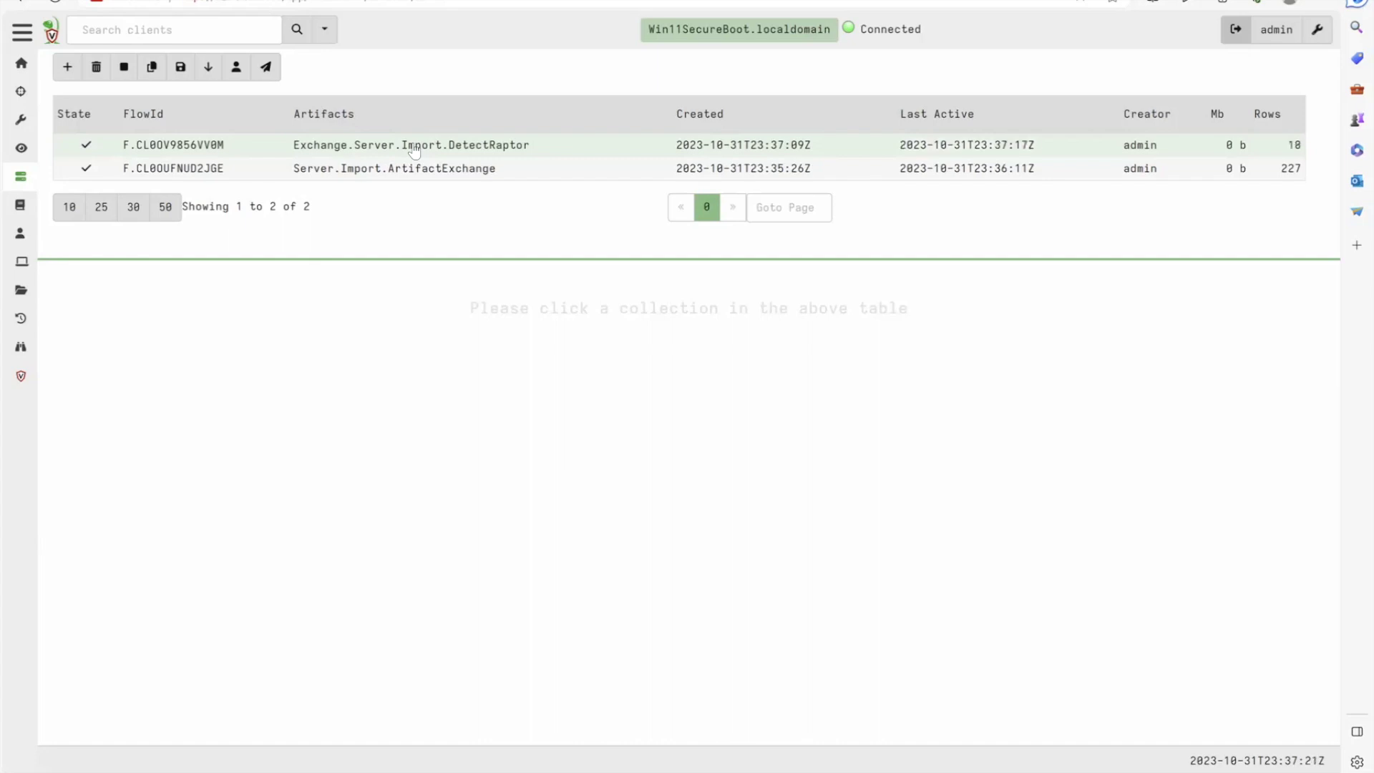
Check the completed DetectRaptor import flow, then search artifacts for 'DetectRap' to list the imported detections
left_click(415, 150)
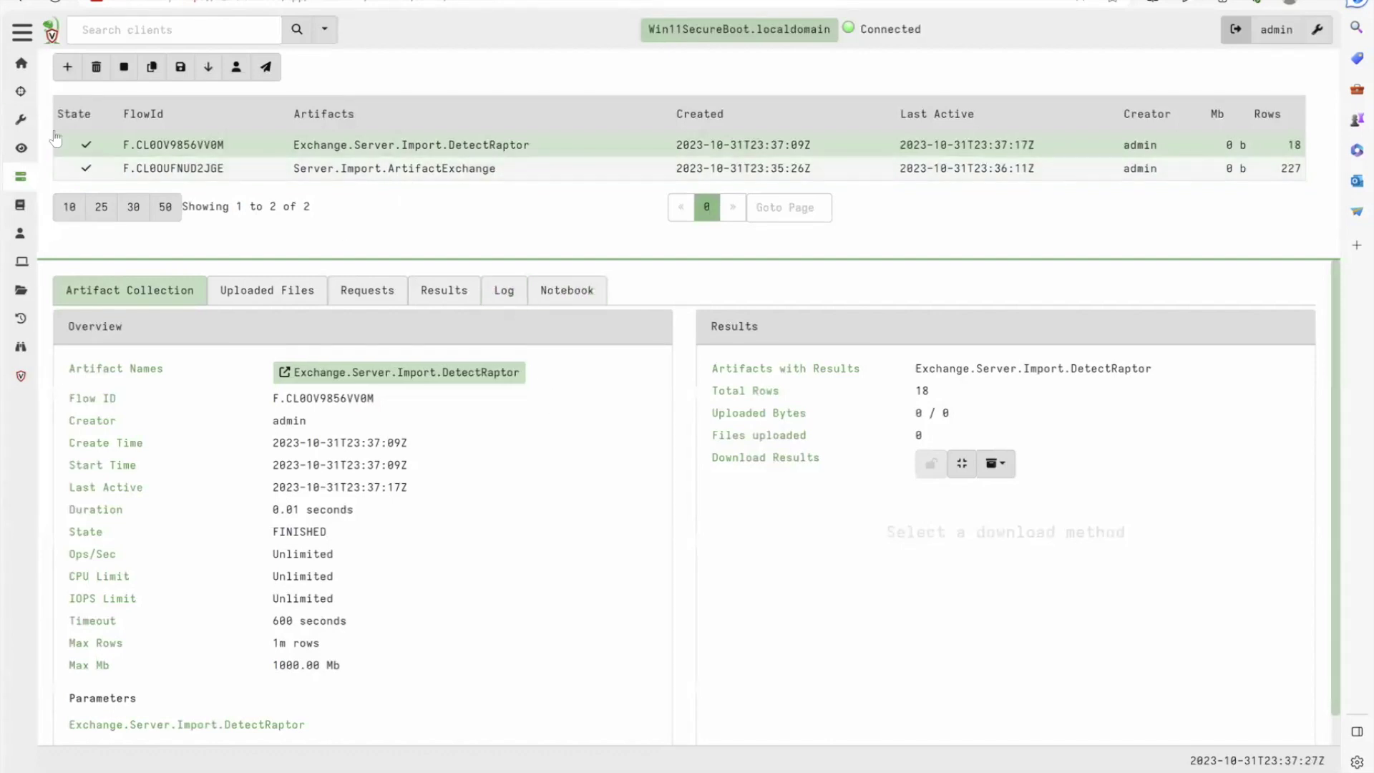
left_click(20, 120)
left_click(1210, 70)
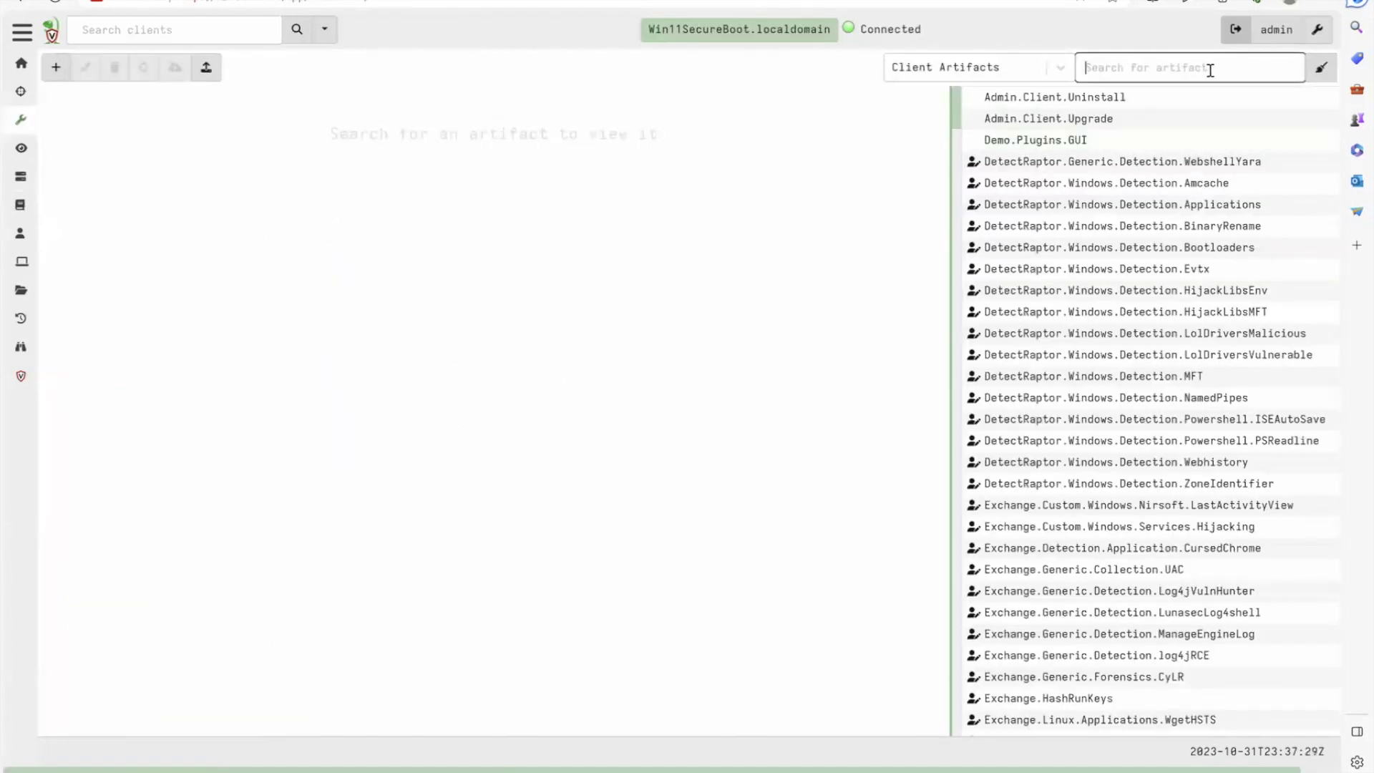
type("Detect")
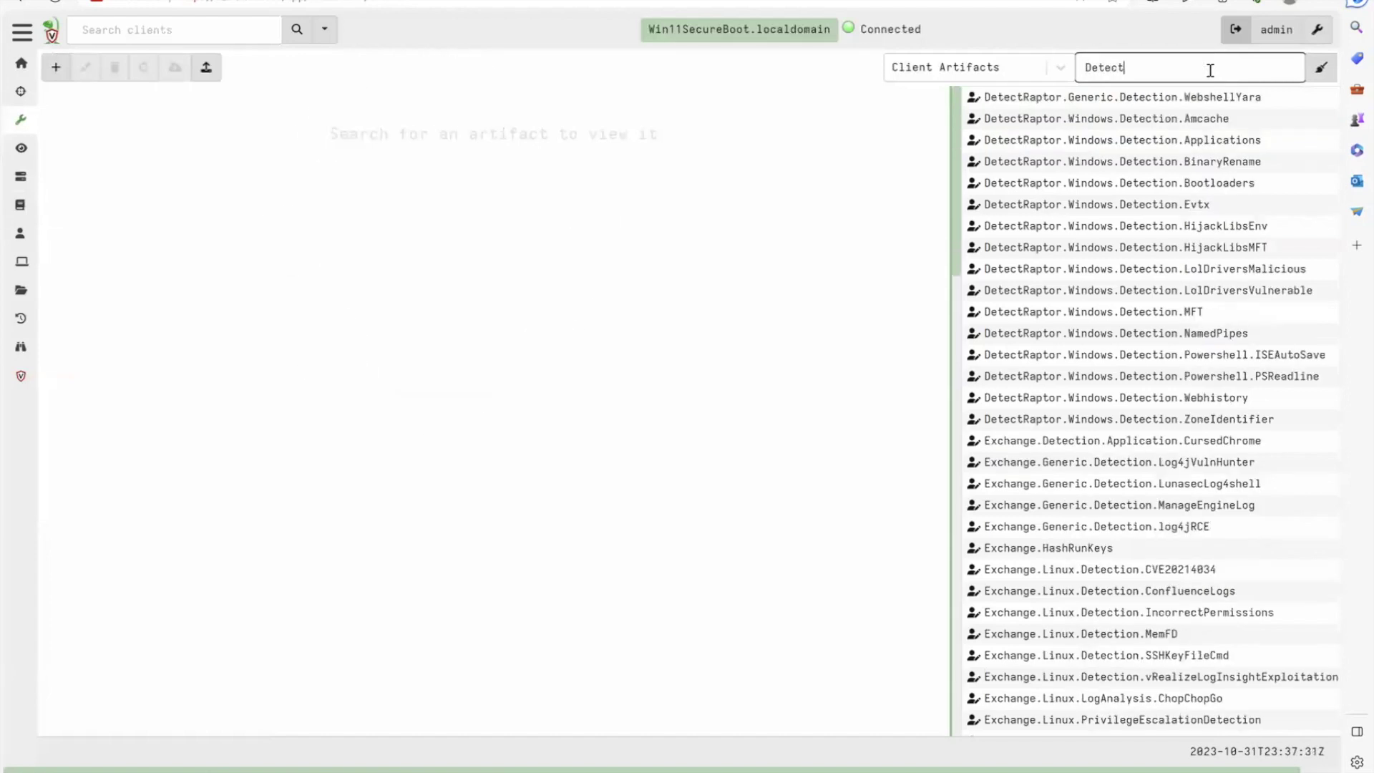
type("Raptor")
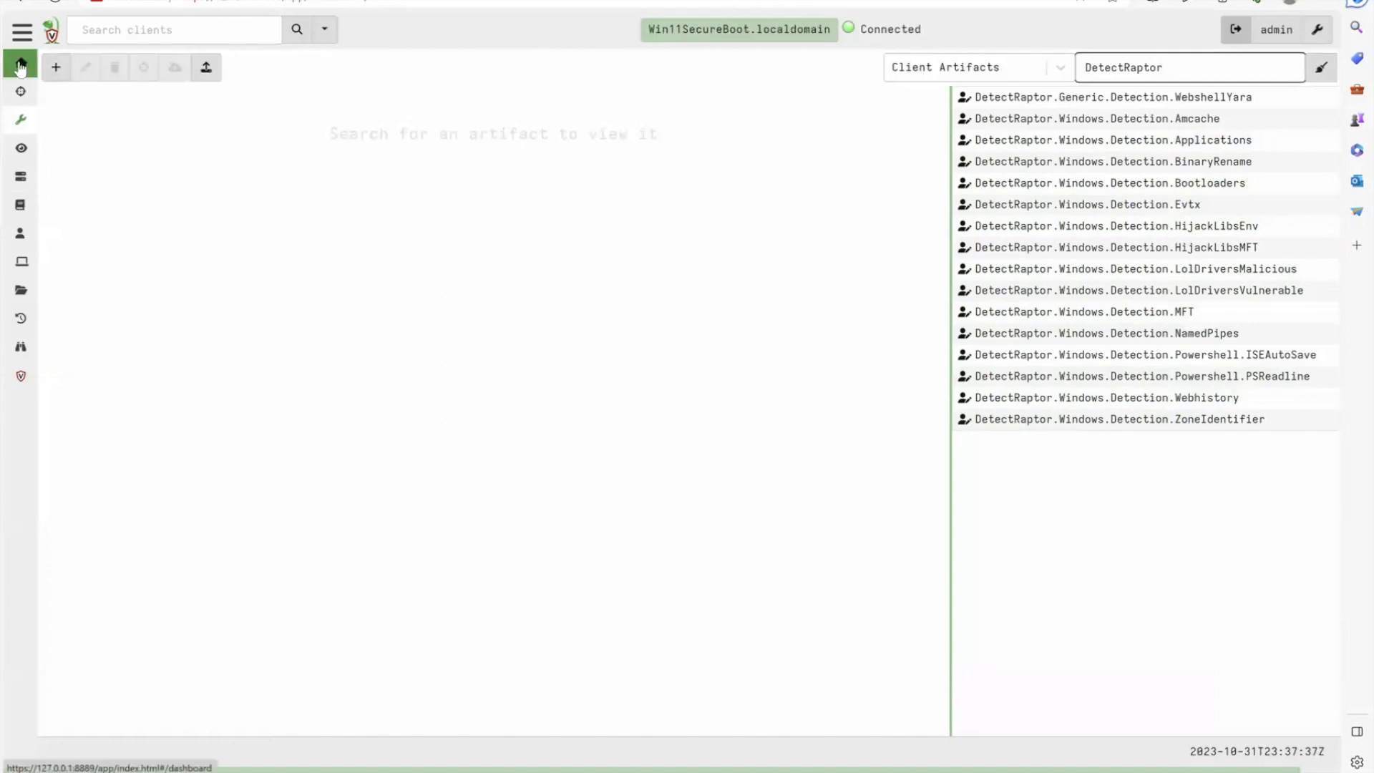
Show the Server status home dashboard with CPU, memory and connected-client charts
left_click(21, 63)
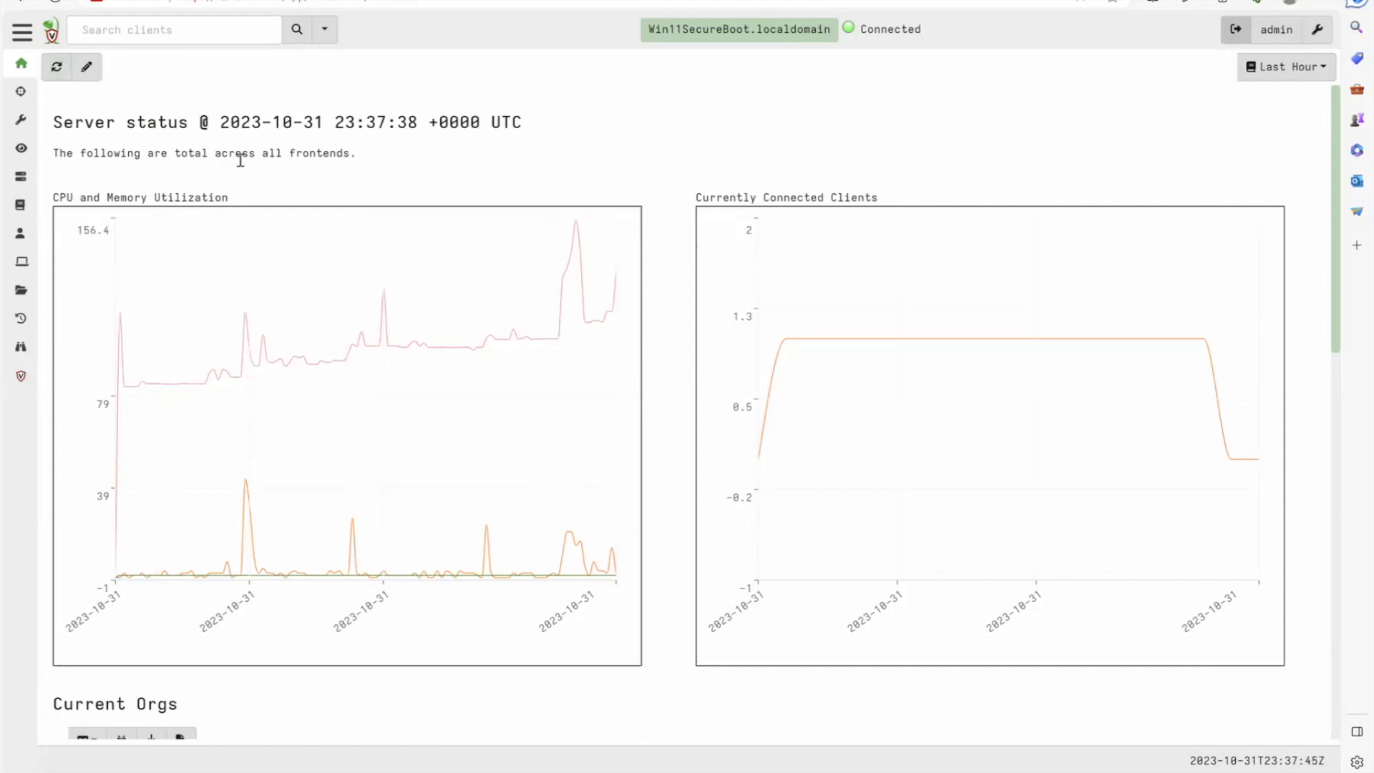
double_click(480, 120)
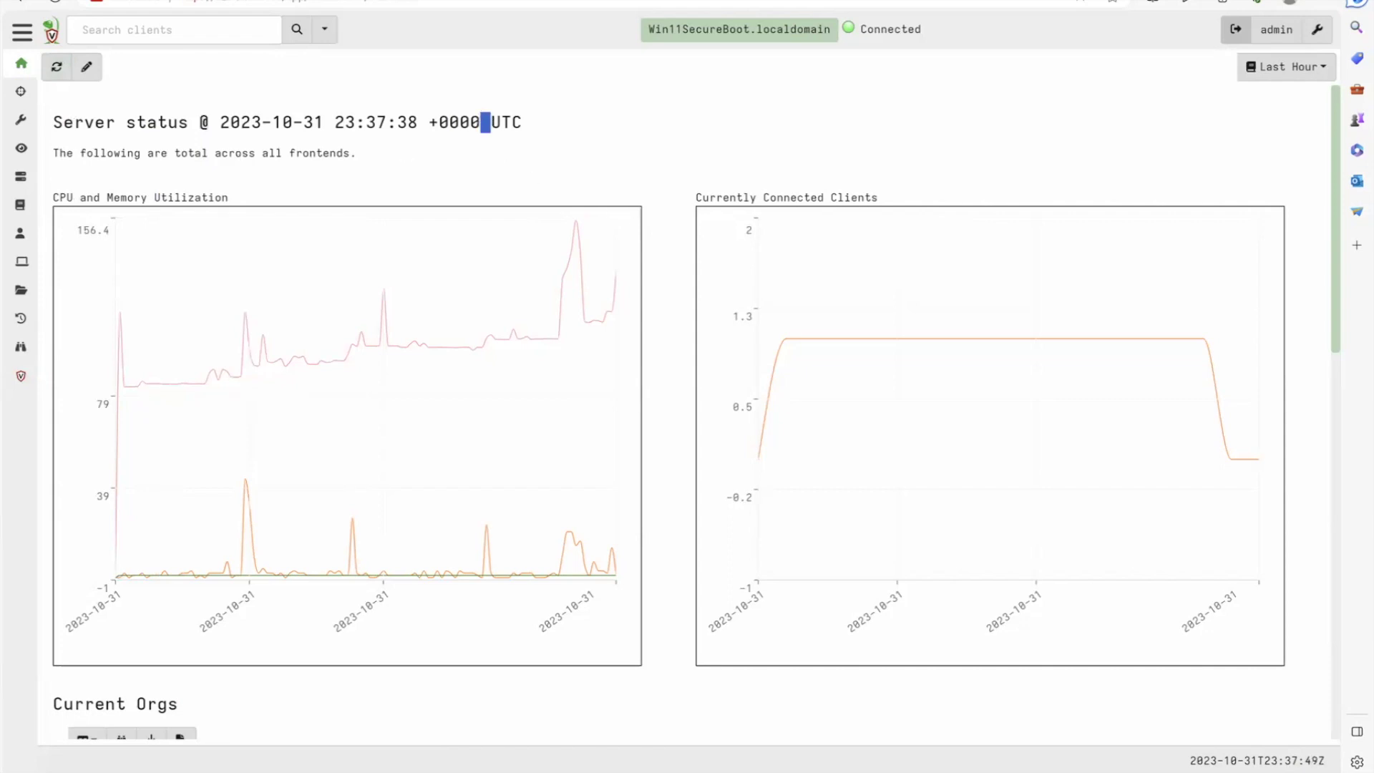